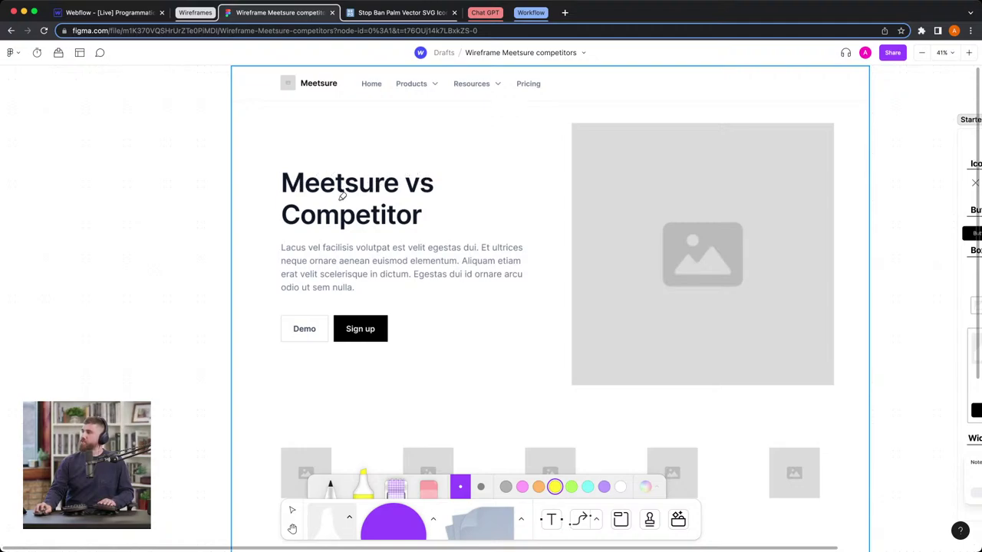
- Highlight "Competitor" in the hero heading in yellow and add a sticky note reading "Competitor name" beside it
{"action": "left_click_drag", "start_coordinate": [290, 215], "coordinate": [416, 208]}
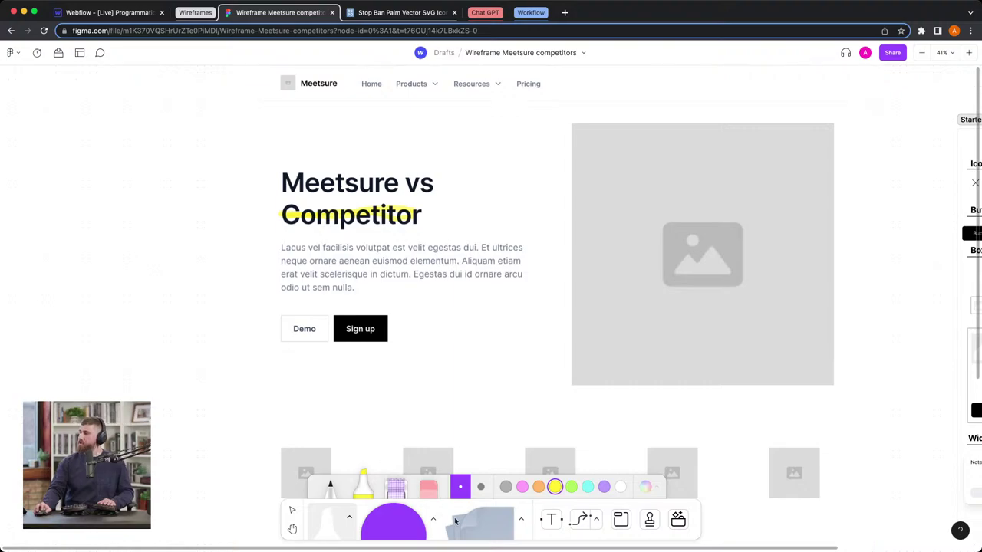
{"action": "left_click_drag", "start_coordinate": [482, 522], "coordinate": [501, 209]}
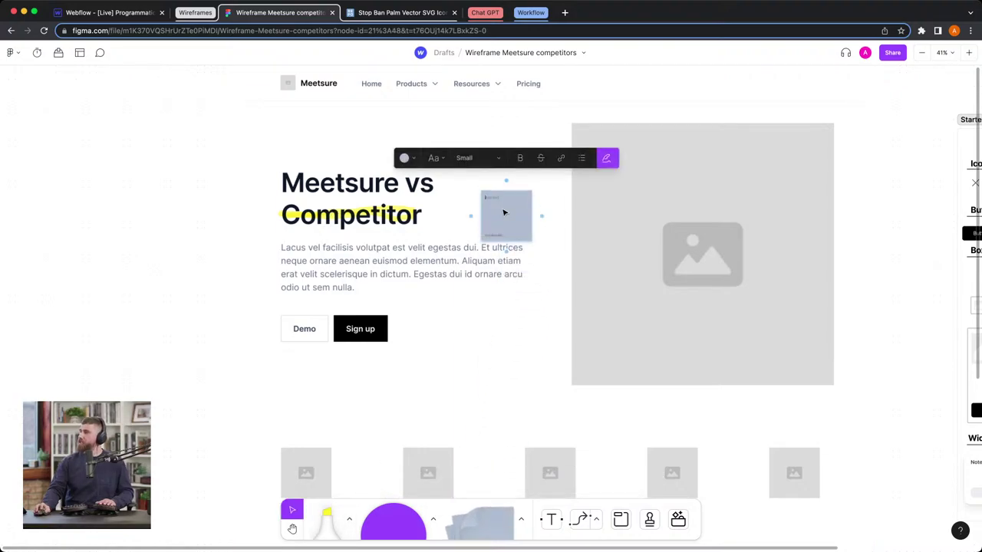
{"action": "scroll", "coordinate": [503, 210], "scroll_direction": "up", "scroll_amount": 5}
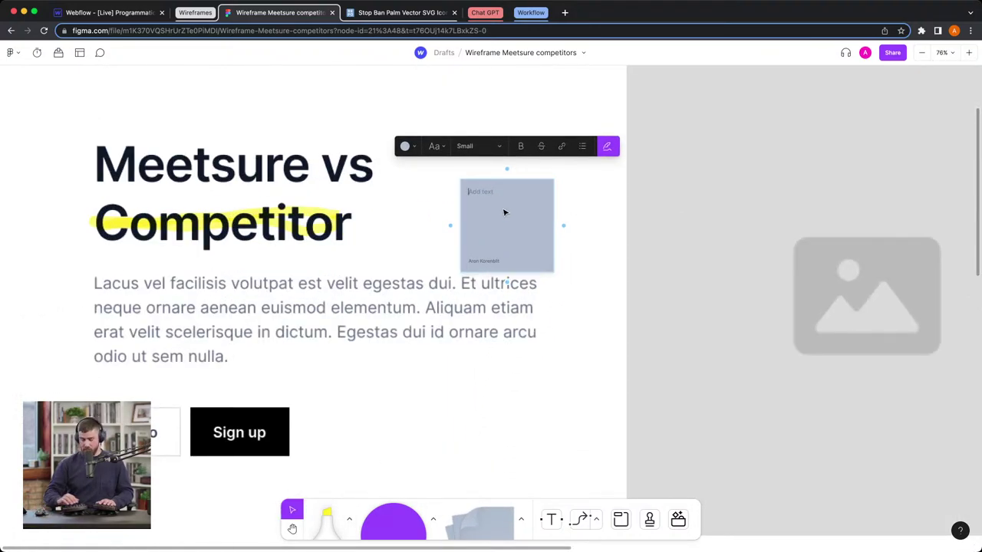
{"action": "type", "text": "Competitor"}
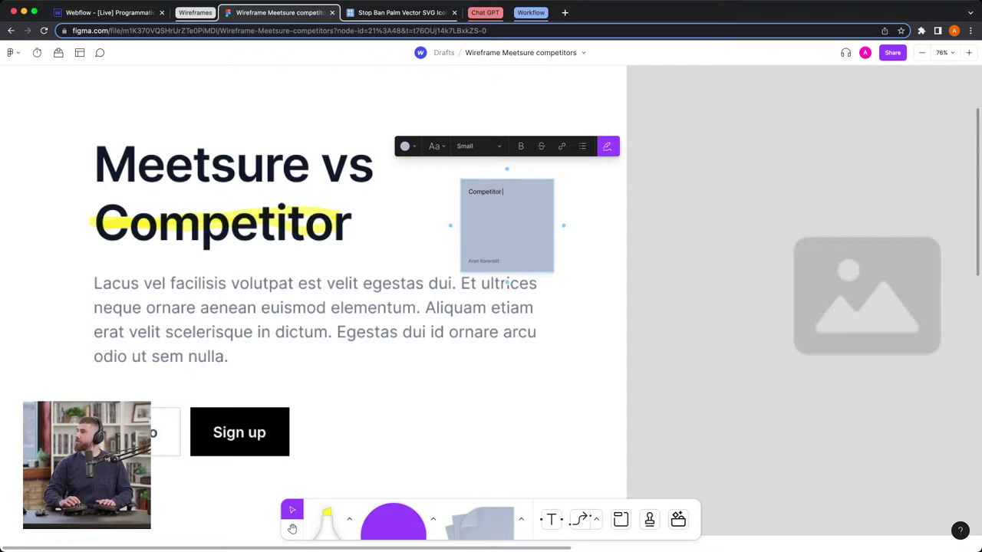
{"action": "type", "text": " name"}
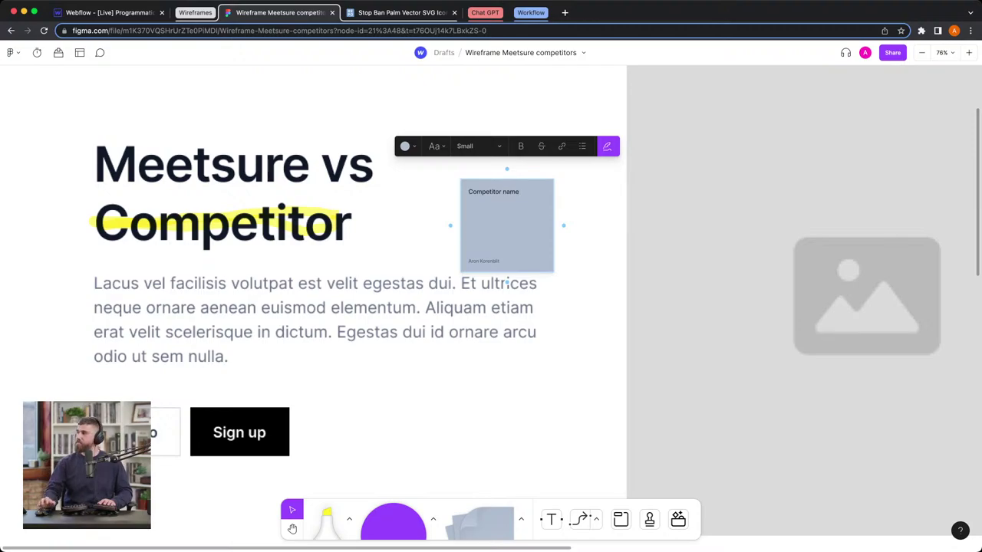
- Set the text size of the "Competitor name" sticky note to Medium
{"action": "left_click", "coordinate": [475, 146]}
{"action": "left_click", "coordinate": [537, 195]}
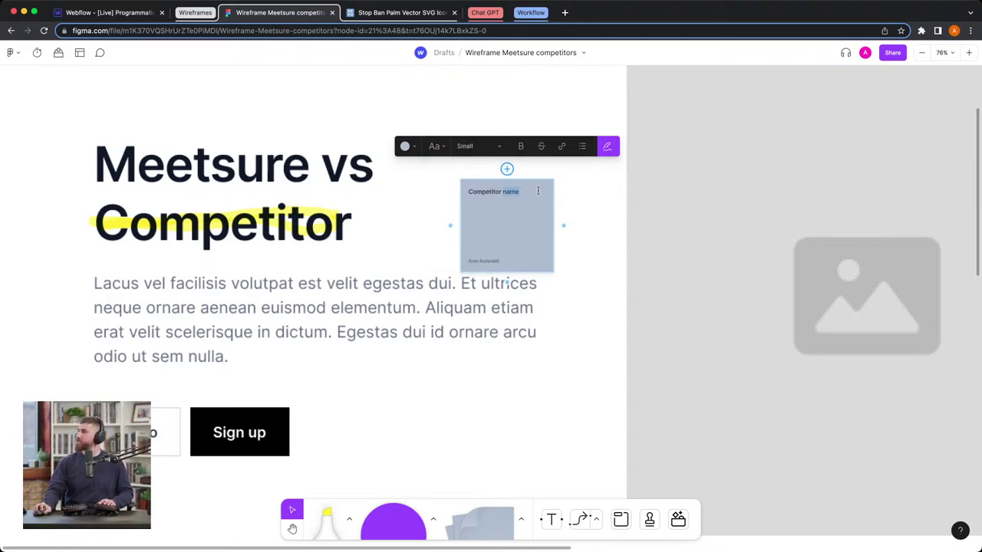
{"action": "left_click_drag", "start_coordinate": [531, 191], "coordinate": [468, 192]}
{"action": "left_click", "coordinate": [475, 145]}
{"action": "left_click", "coordinate": [491, 176]}
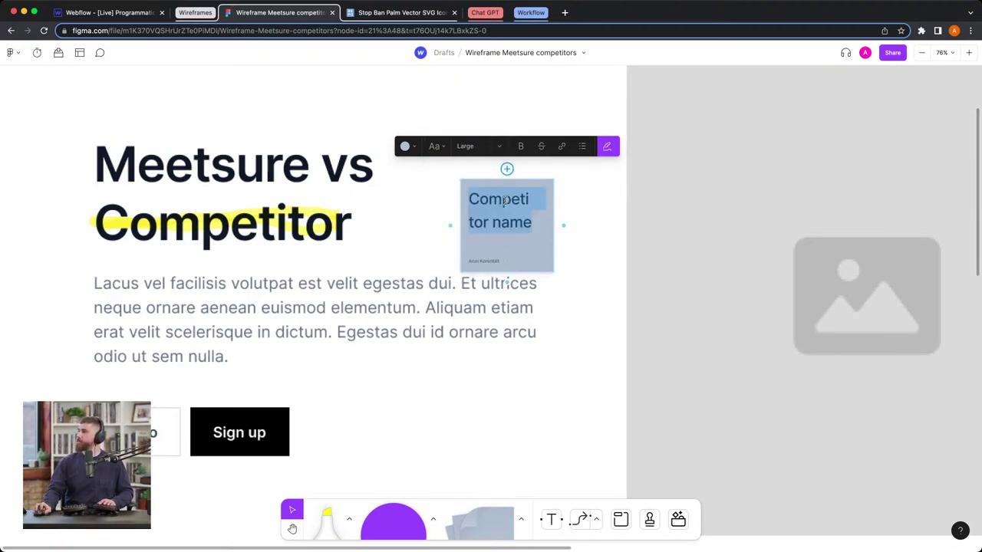
{"action": "left_click", "coordinate": [476, 145]}
{"action": "left_click", "coordinate": [464, 127]}
{"action": "key", "text": "Escape"}
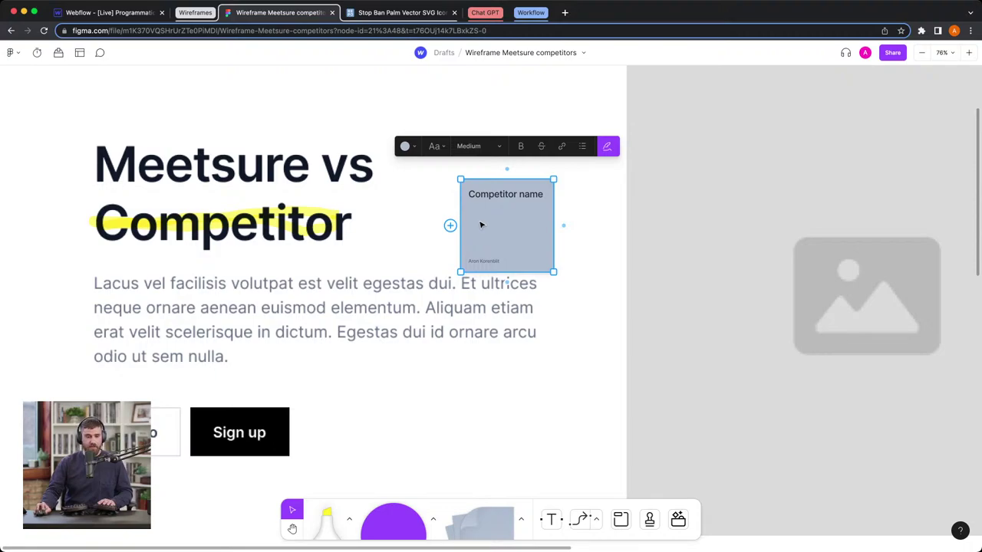
{"action": "left_click", "coordinate": [355, 347]}
- Mark the heading, description and icon placeholder of the "We're more secure" card with the yellow highlighter
{"action": "scroll", "coordinate": [389, 305], "scroll_direction": "down", "scroll_amount": 3}
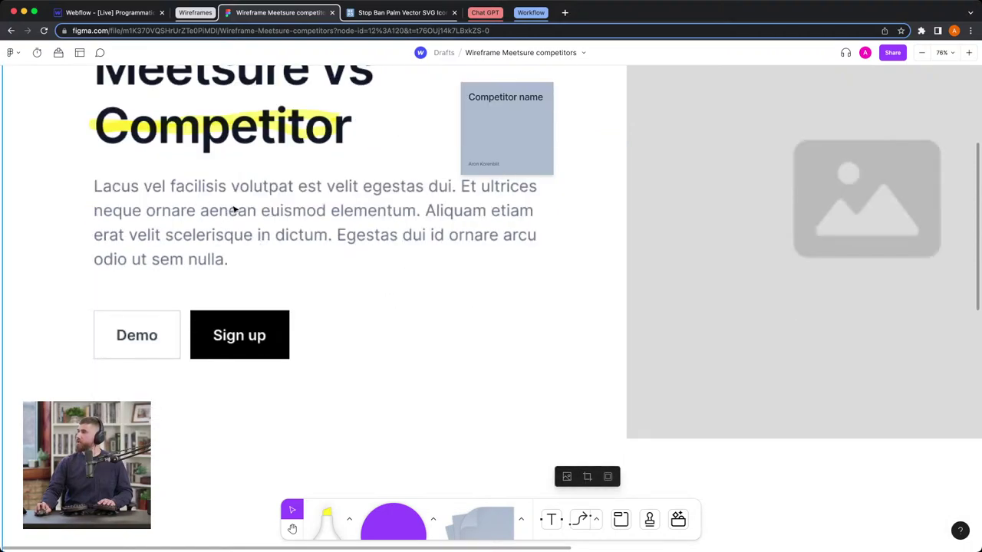
{"action": "scroll", "coordinate": [235, 209], "scroll_direction": "down", "scroll_amount": 10}
{"action": "scroll", "coordinate": [303, 230], "scroll_direction": "down", "scroll_amount": 1}
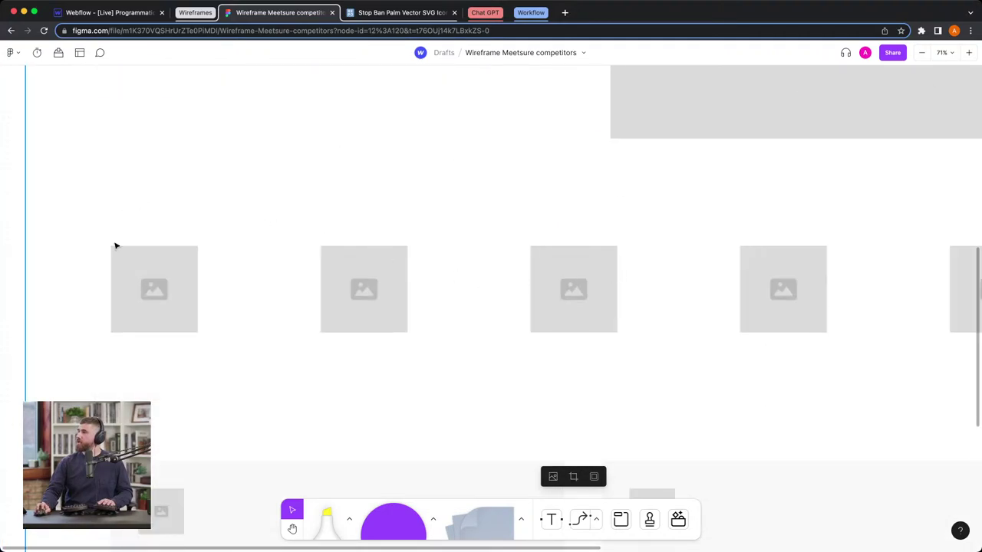
{"action": "scroll", "coordinate": [432, 309], "scroll_direction": "down", "scroll_amount": 5}
{"action": "scroll", "coordinate": [443, 258], "scroll_direction": "up", "scroll_amount": 2}
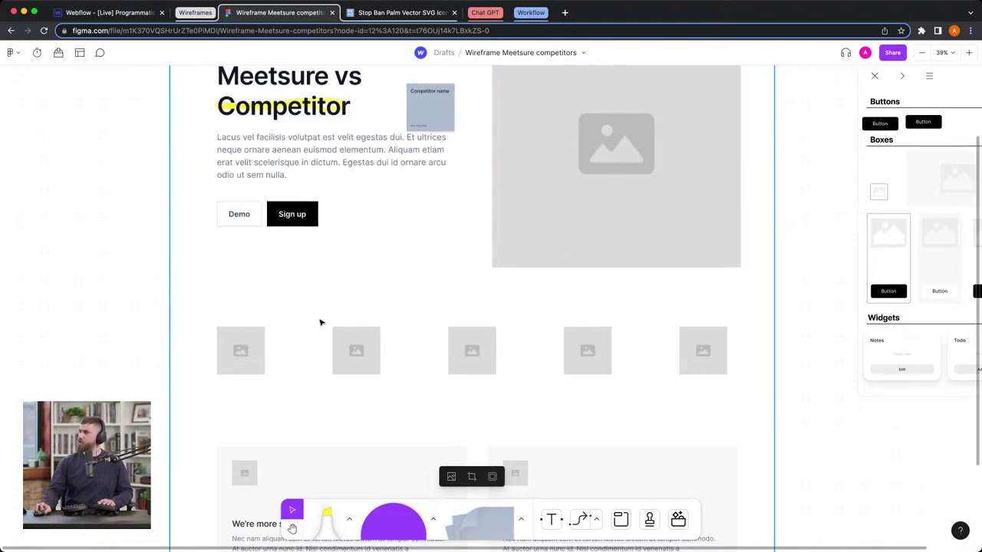
{"action": "scroll", "coordinate": [320, 322], "scroll_direction": "down", "scroll_amount": 3}
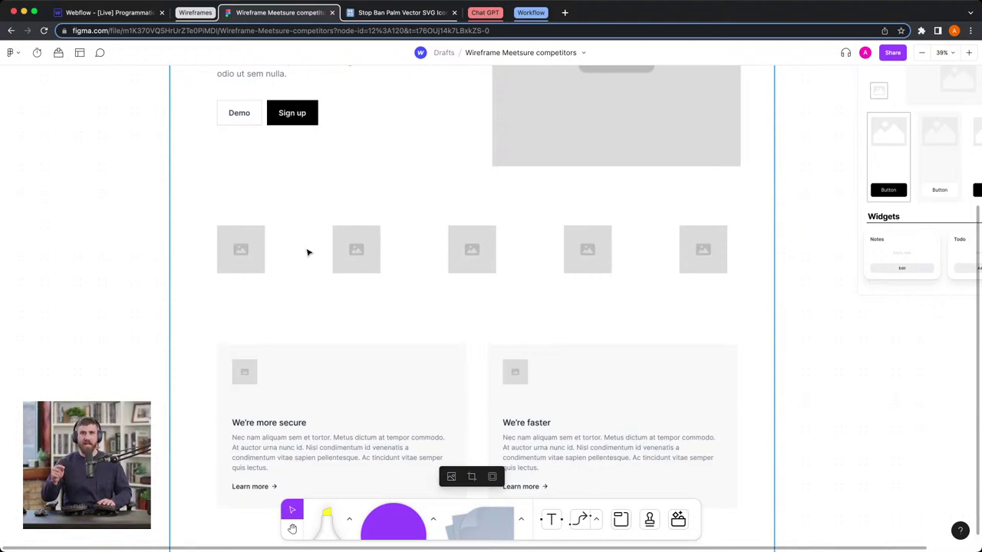
{"action": "scroll", "coordinate": [532, 307], "scroll_direction": "down", "scroll_amount": 3}
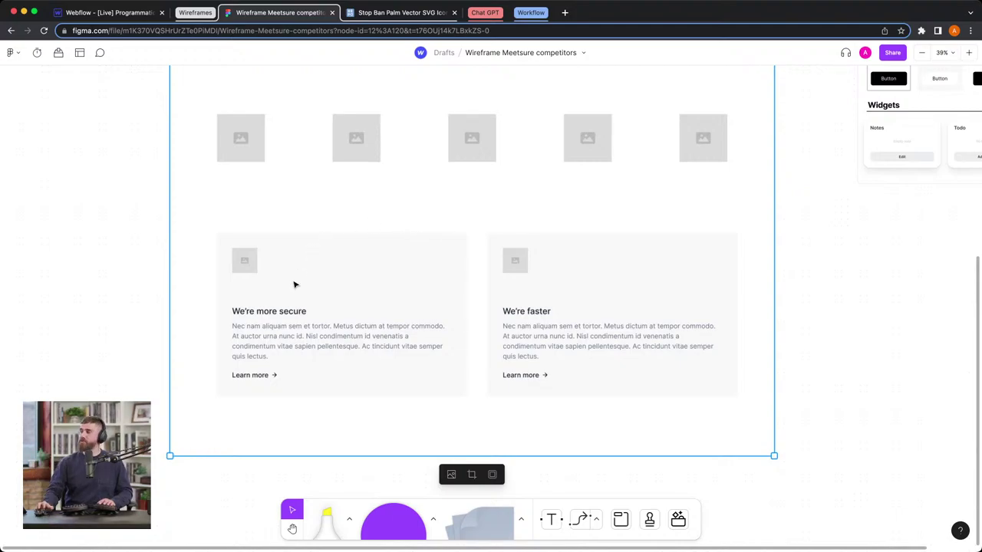
{"action": "scroll", "coordinate": [256, 271], "scroll_direction": "up", "scroll_amount": 5}
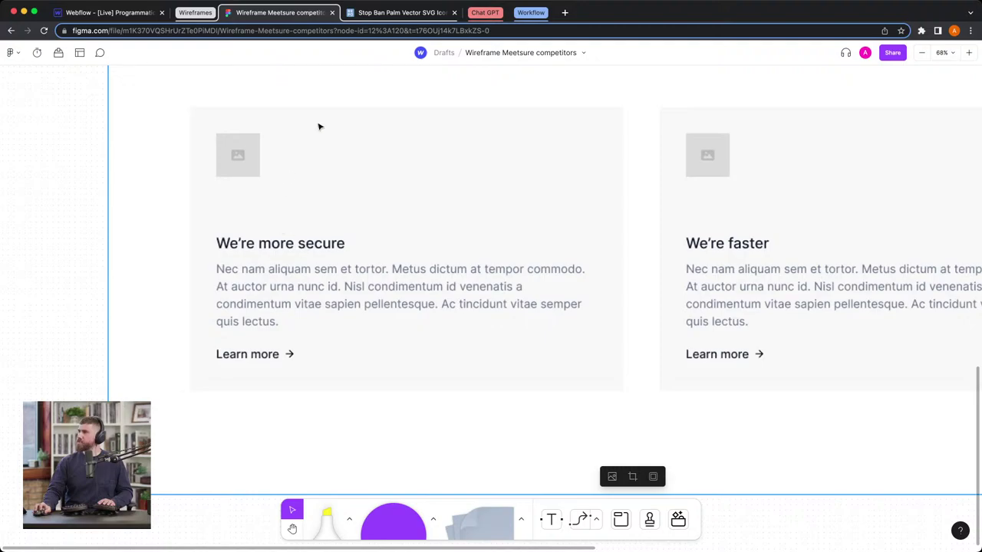
{"action": "left_click", "coordinate": [327, 520]}
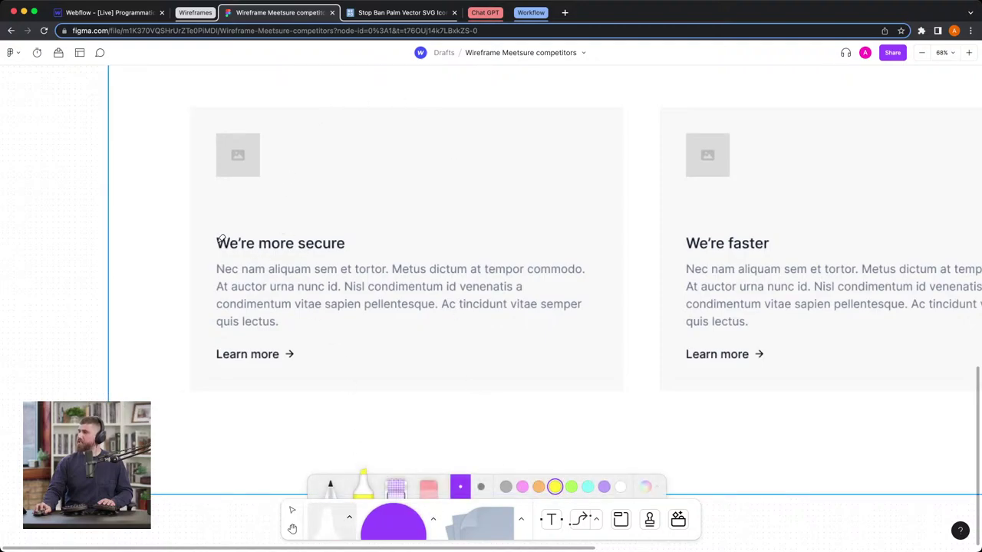
{"action": "left_click_drag", "start_coordinate": [221, 239], "coordinate": [343, 240]}
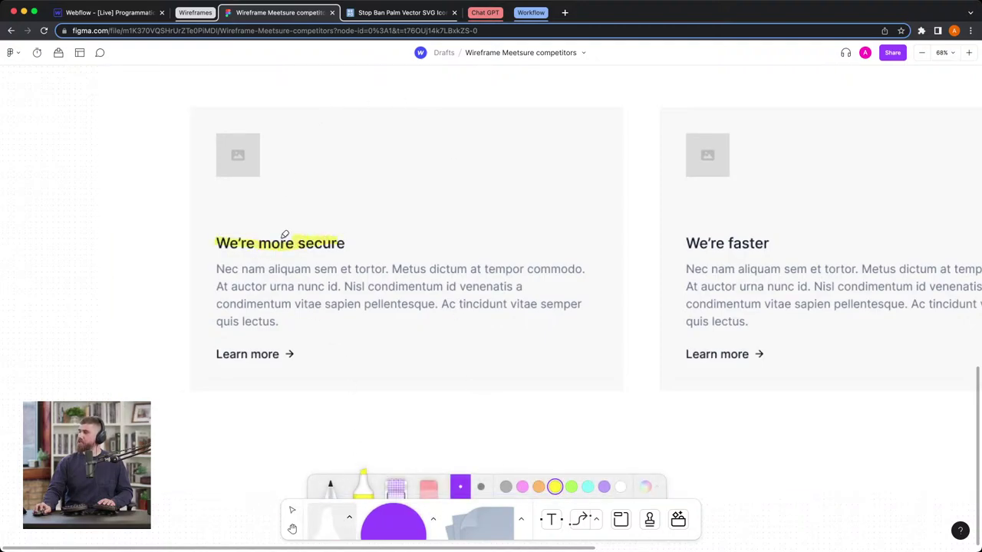
{"action": "left_click_drag", "start_coordinate": [217, 264], "coordinate": [215, 323]}
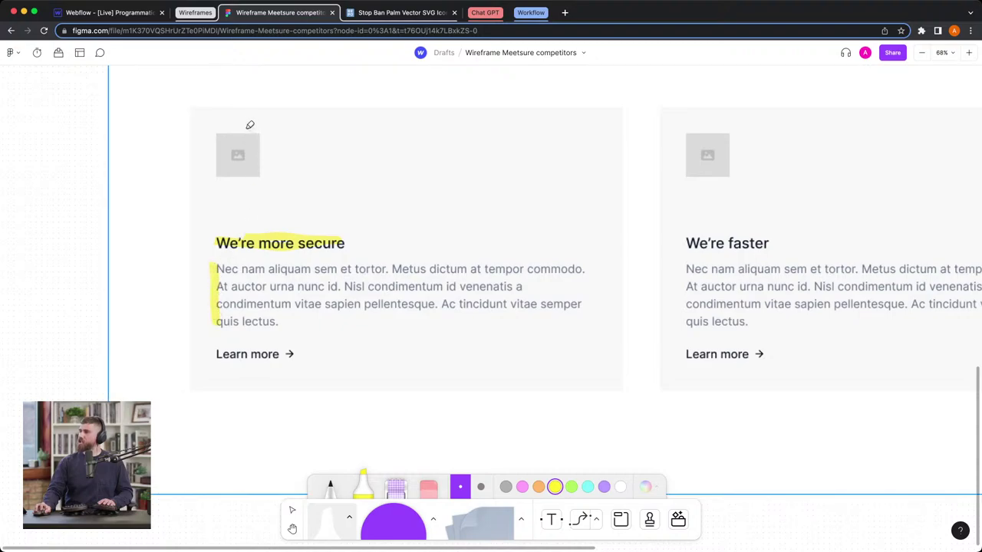
{"action": "mouse_move", "coordinate": [248, 125]}
{"action": "left_mouse_down"}
{"action": "mouse_move", "coordinate": [194, 159]}
{"action": "mouse_move", "coordinate": [238, 192]}
{"action": "mouse_move", "coordinate": [265, 163]}
{"action": "mouse_move", "coordinate": [241, 131]}
{"action": "left_mouse_up"}
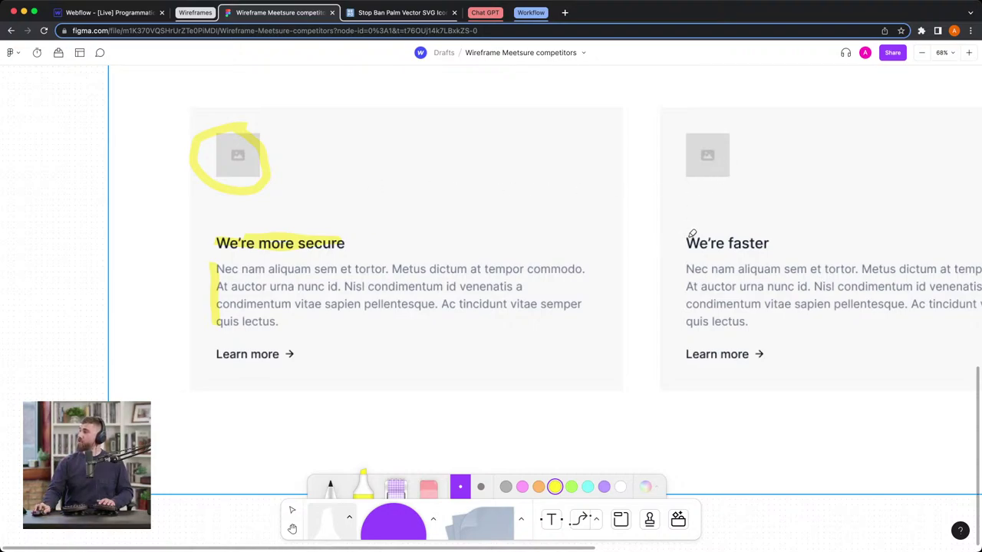
- Mark the icon placeholder, heading and description of the "We're faster" card with the yellow highlighter
{"action": "key", "text": "h"}
{"action": "left_click_drag", "start_coordinate": [757, 212], "coordinate": [596, 228]}
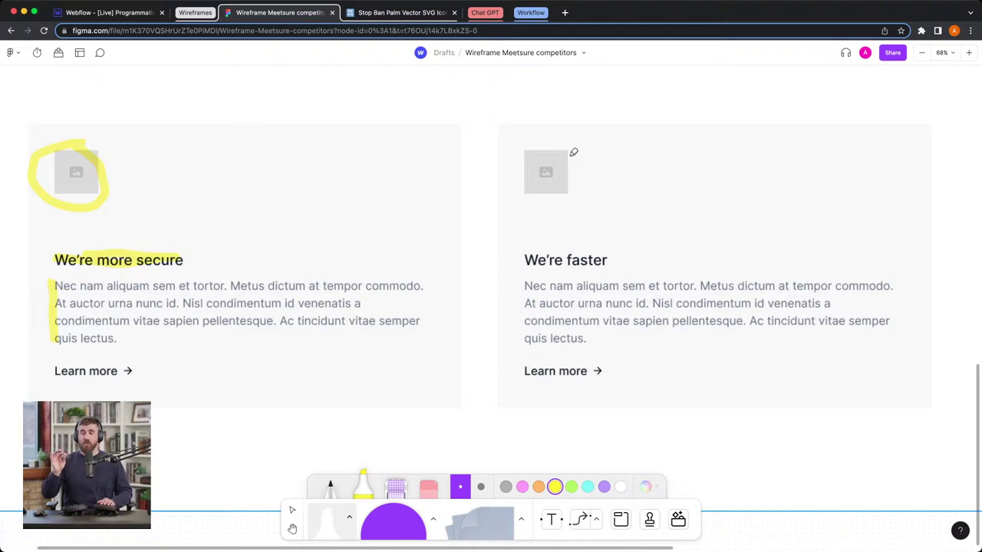
{"action": "mouse_move", "coordinate": [574, 151]}
{"action": "left_mouse_down"}
{"action": "mouse_move", "coordinate": [534, 159]}
{"action": "mouse_move", "coordinate": [546, 200]}
{"action": "mouse_move", "coordinate": [591, 157]}
{"action": "left_mouse_up"}
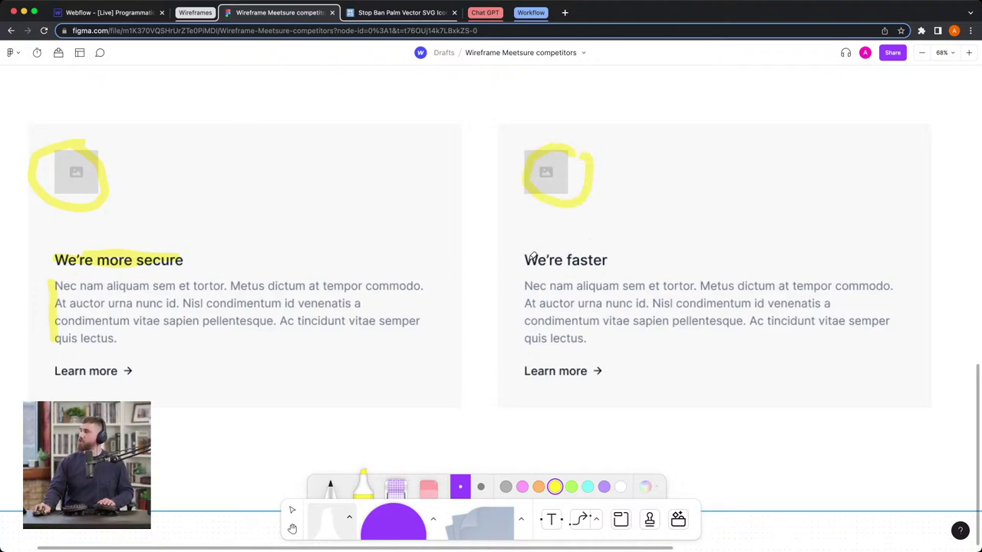
{"action": "left_click_drag", "start_coordinate": [533, 256], "coordinate": [603, 251]}
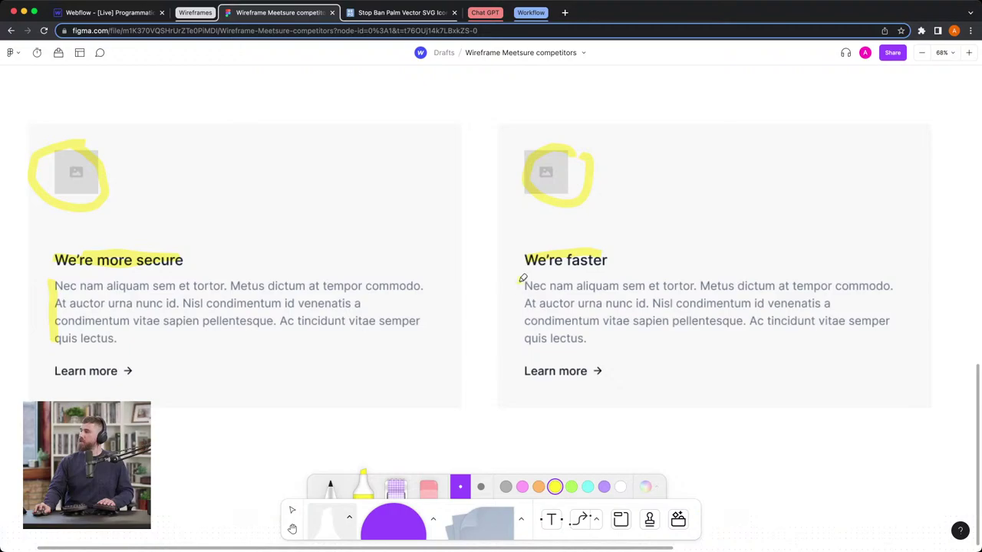
{"action": "left_click_drag", "start_coordinate": [522, 278], "coordinate": [525, 345]}
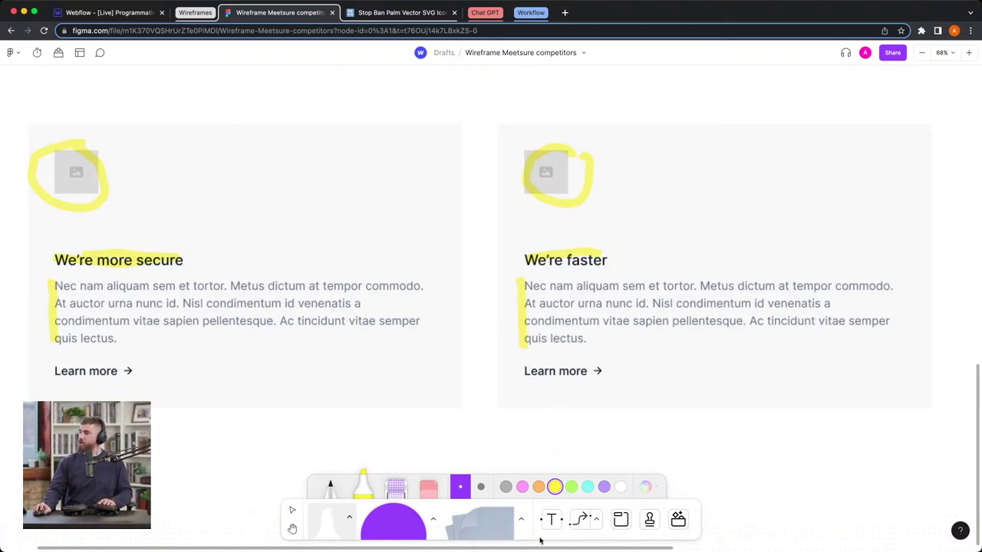
- Add a sticky note on the "We're more secure" card with the lines "Value prop icon", "Value prop heading" and "Value prop description"
{"action": "left_click_drag", "start_coordinate": [464, 530], "coordinate": [349, 167]}
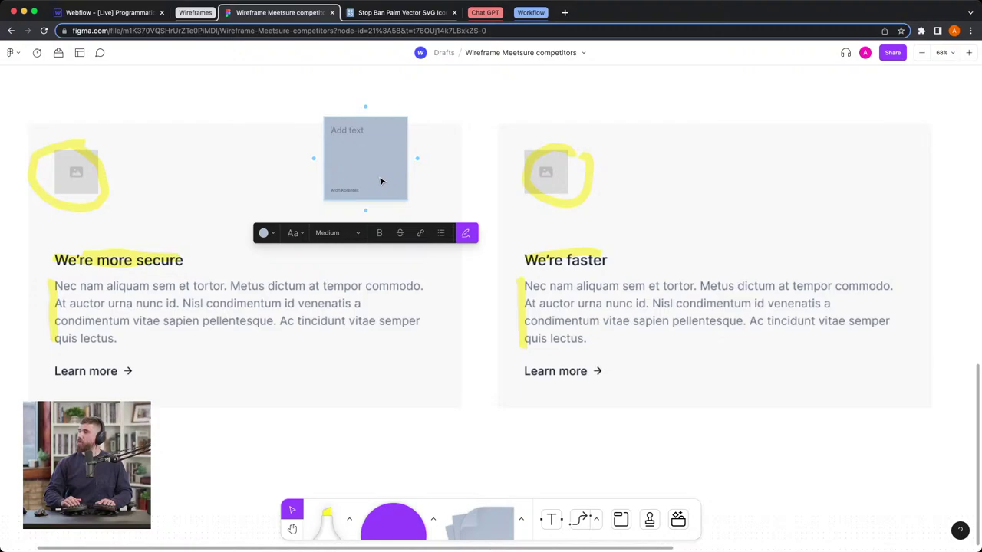
{"action": "type", "text": "Value prop icon"}
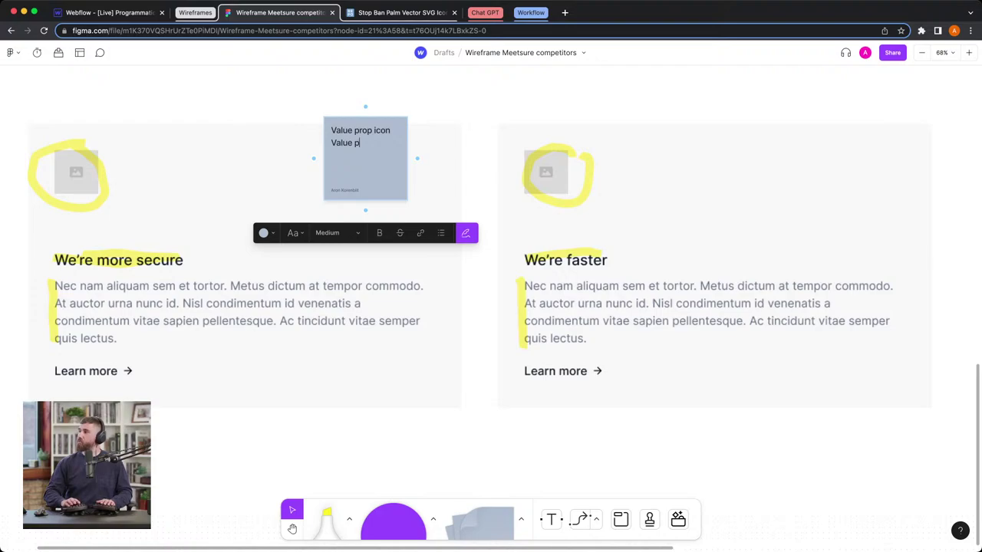
{"action": "key", "text": "Return"}
{"action": "type", "text": "Value prop heading"}
{"action": "key", "text": "Return"}
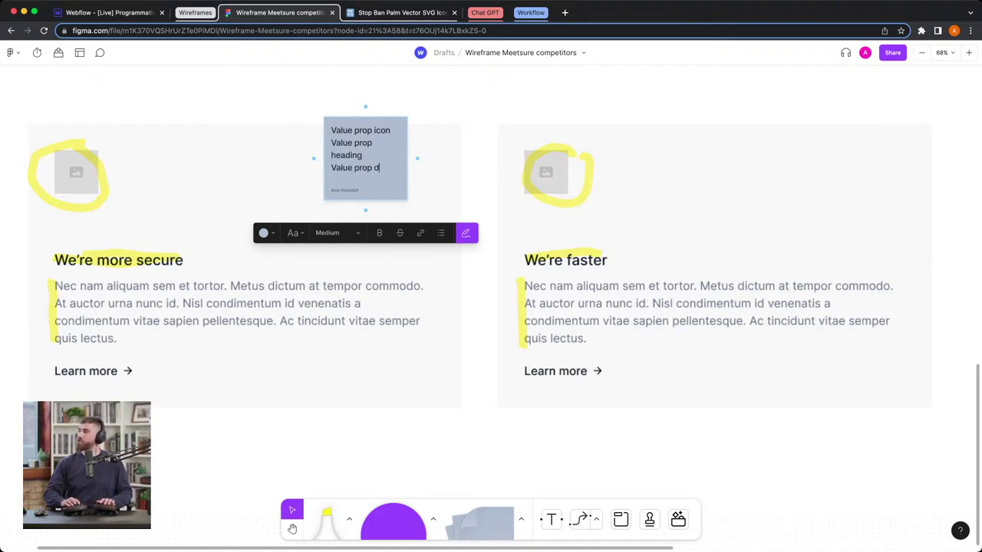
{"action": "type", "text": "Value prop descripti"}
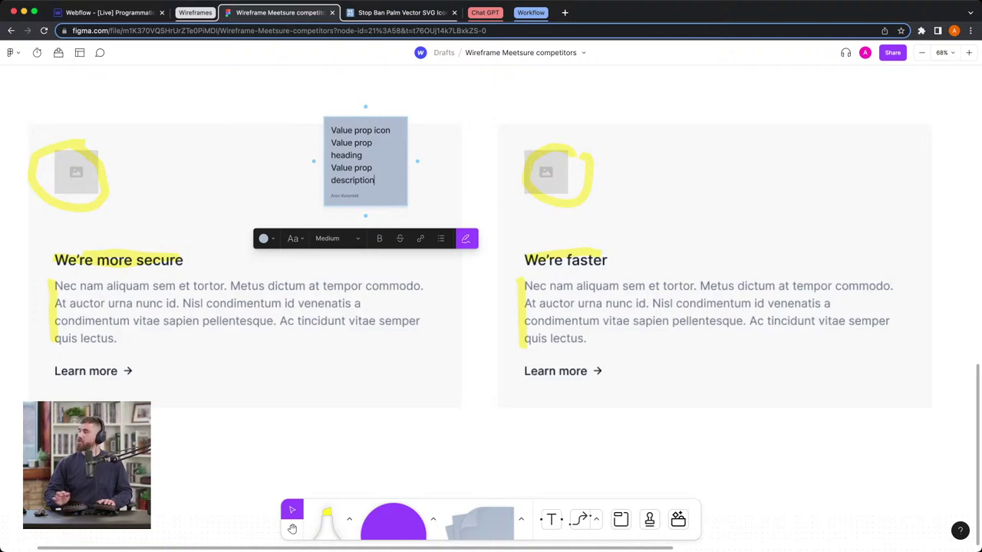
{"action": "type", "text": "on"}
{"action": "key", "text": "Escape"}
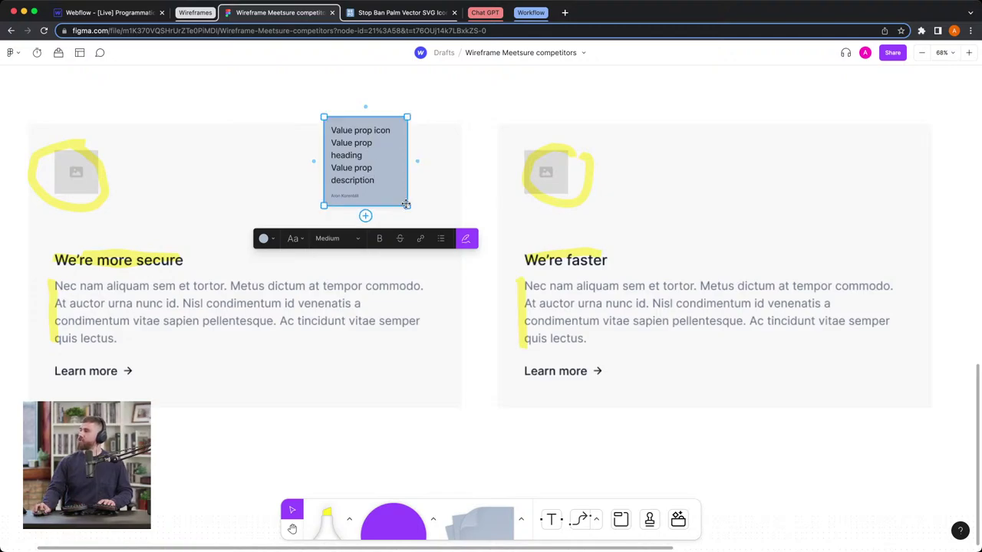
- Enlarge and widen the value prop note within the "We're more secure" card, and insert "1" after "prop" in all three lines
{"action": "left_click_drag", "start_coordinate": [406, 205], "coordinate": [453, 175]}
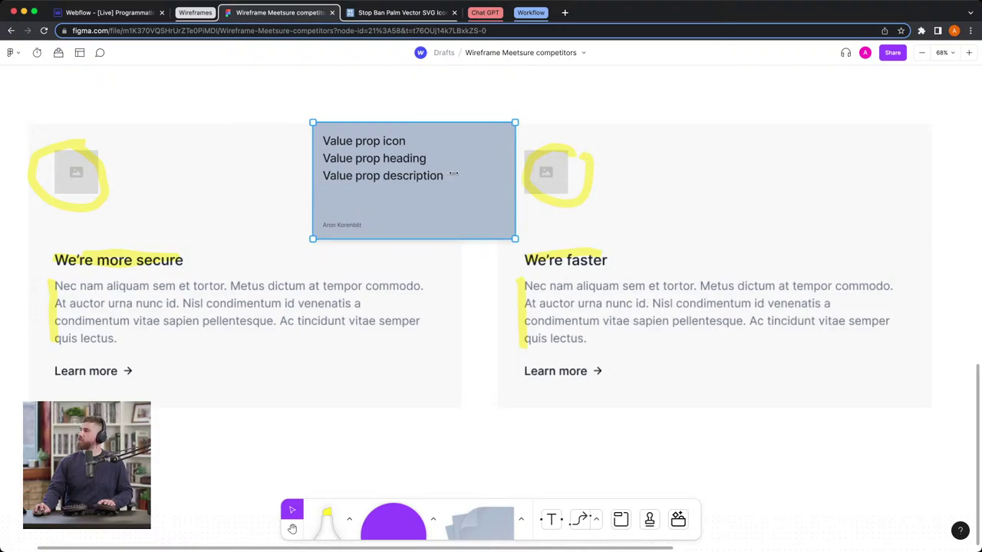
{"action": "left_click_drag", "start_coordinate": [428, 143], "coordinate": [373, 153]}
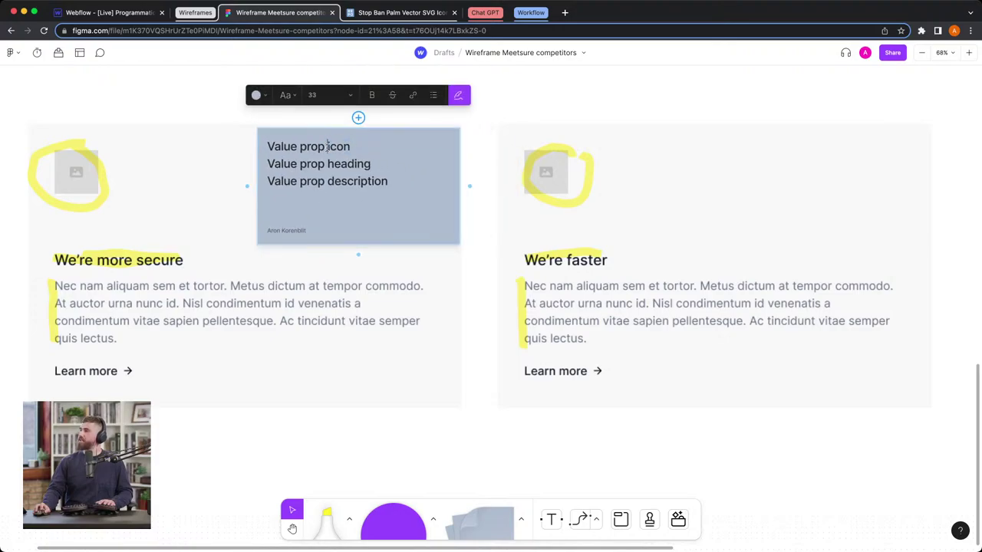
{"action": "type", "text": "1 "}
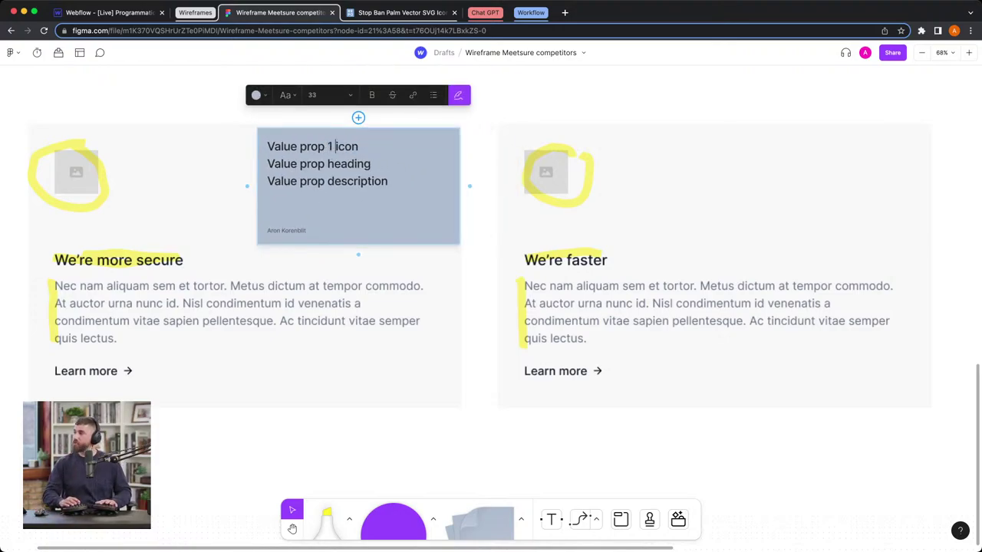
{"action": "type", "text": "1"}
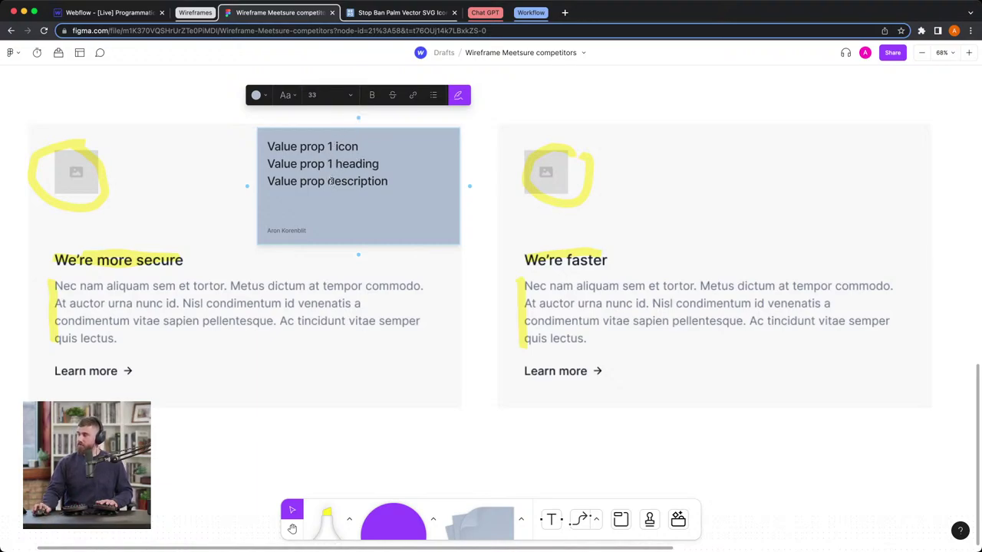
{"action": "left_click", "coordinate": [330, 181]}
{"action": "type", "text": "1"}
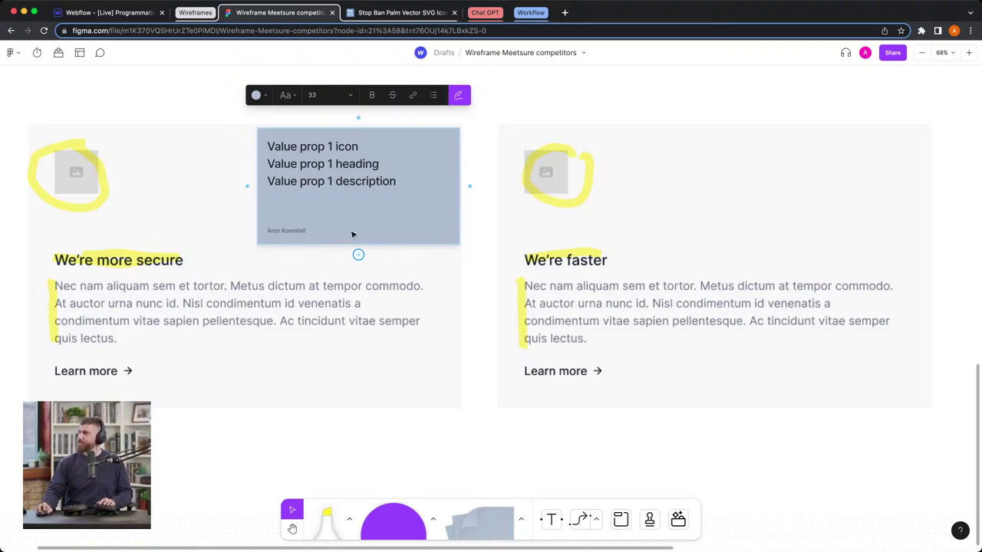
{"action": "key", "text": "Escape"}
- Duplicate the value prop 1 note onto the "We're faster" card and change the number in its three lines to 2
{"action": "key", "text": "shift+Right"}
{"action": "key", "text": "shift+Down"}
{"action": "left_click_drag", "start_coordinate": [413, 212], "coordinate": [865, 184]}
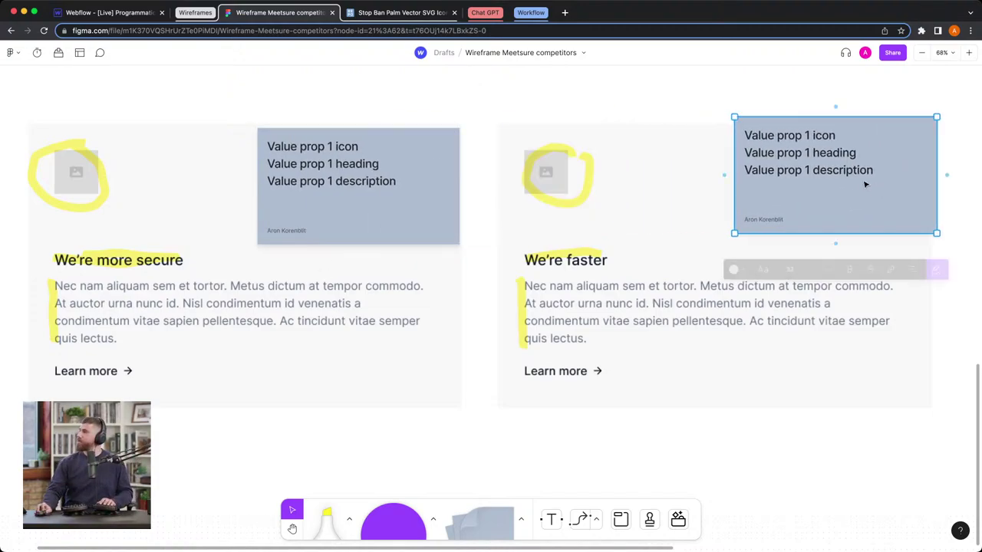
{"action": "double_click", "coordinate": [807, 135]}
{"action": "type", "text": "2"}
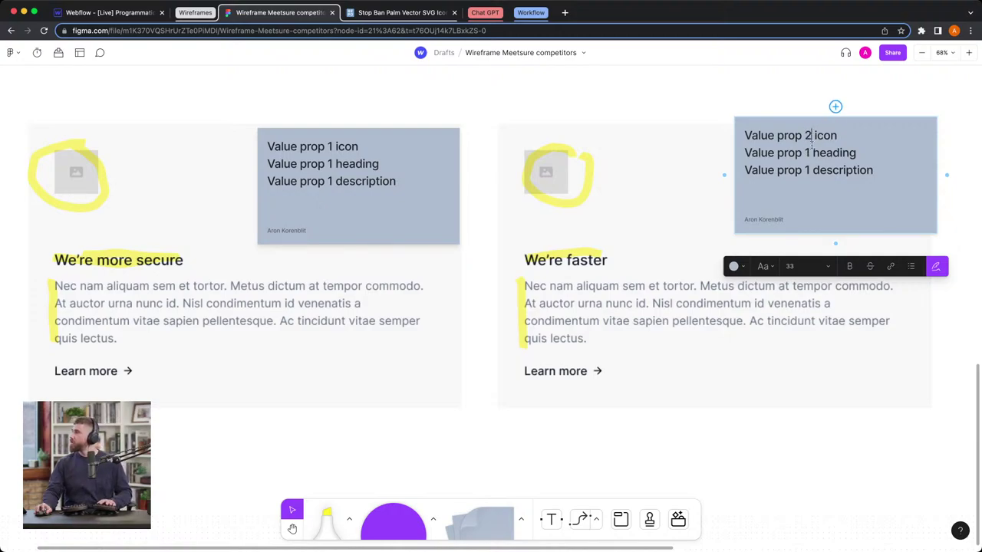
{"action": "double_click", "coordinate": [808, 153]}
{"action": "type", "text": "2"}
{"action": "double_click", "coordinate": [808, 170]}
{"action": "type", "text": "2"}
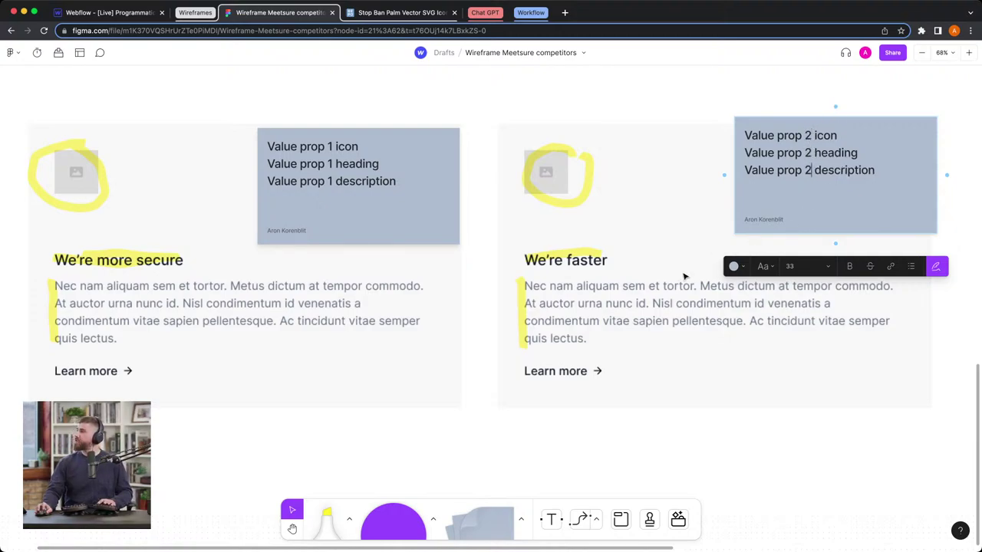
- Review the annotated wireframe from the "Meetsure vs Competitor" hero section down to the two value prop cards
{"action": "scroll", "coordinate": [626, 307], "scroll_direction": "down", "scroll_amount": 3}
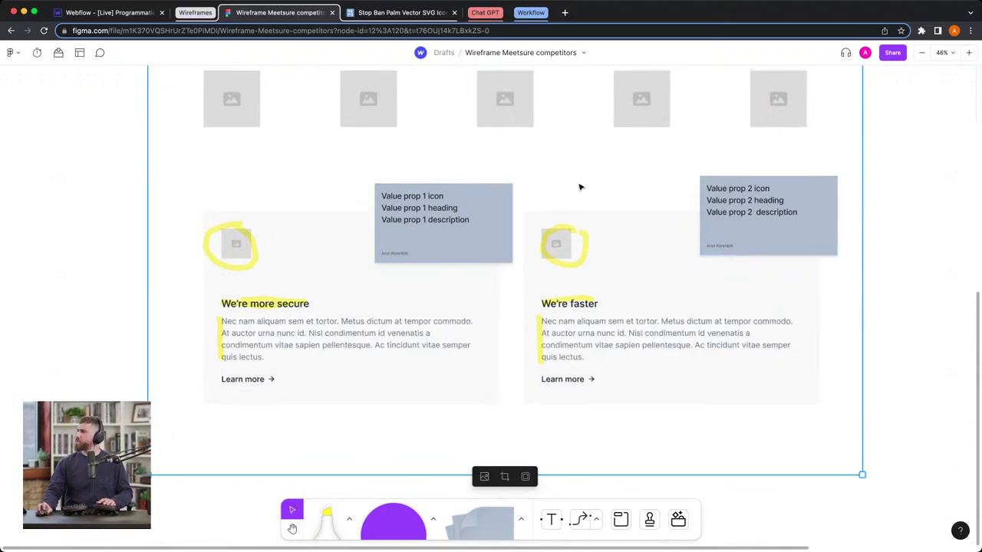
{"action": "scroll", "coordinate": [622, 190], "scroll_direction": "down", "scroll_amount": 3}
{"action": "key", "text": "Escape"}
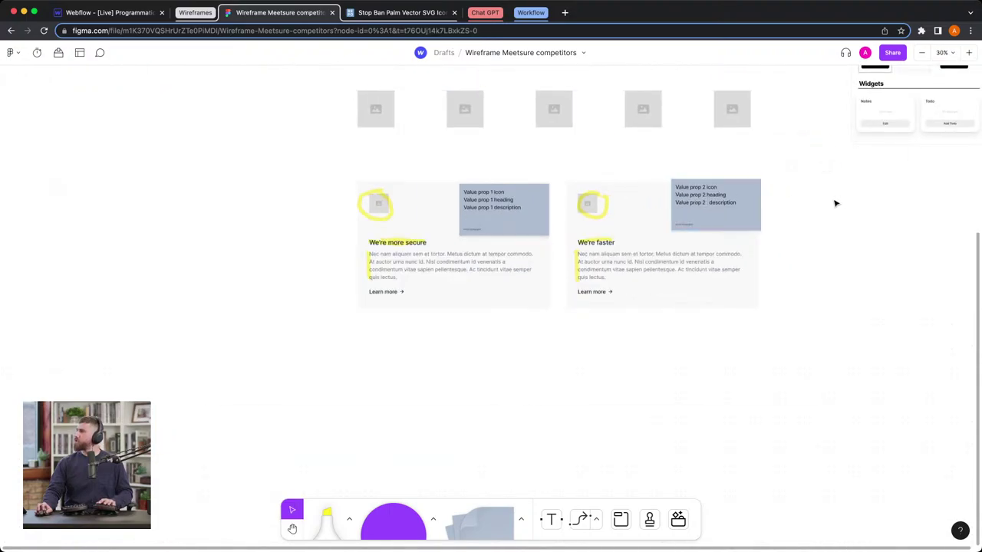
{"action": "key", "text": "h"}
{"action": "left_click_drag", "start_coordinate": [825, 191], "coordinate": [763, 393]}
{"action": "key", "text": "v"}
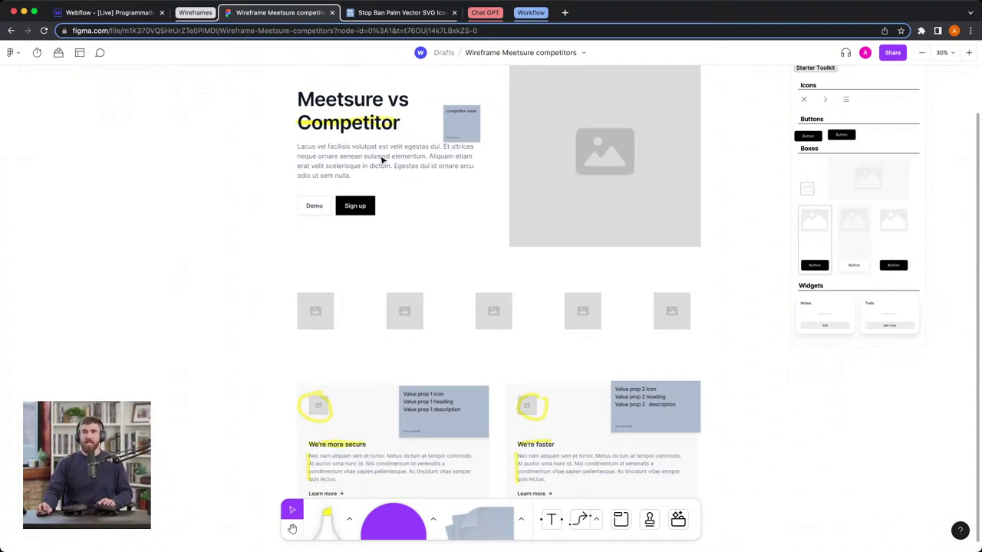
{"action": "scroll", "coordinate": [364, 374], "scroll_direction": "down", "scroll_amount": 3}
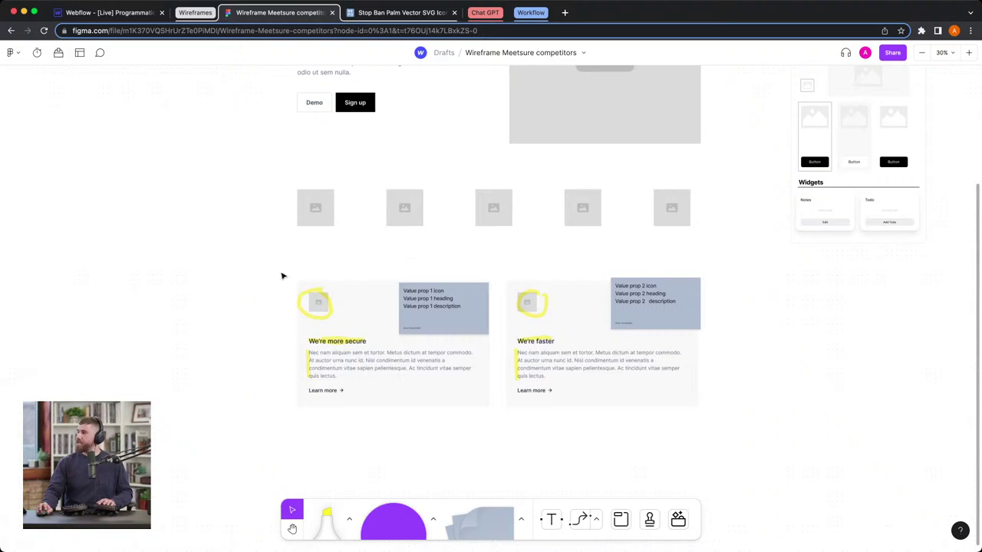
{"action": "scroll", "coordinate": [418, 339], "scroll_direction": "left", "scroll_amount": 2}
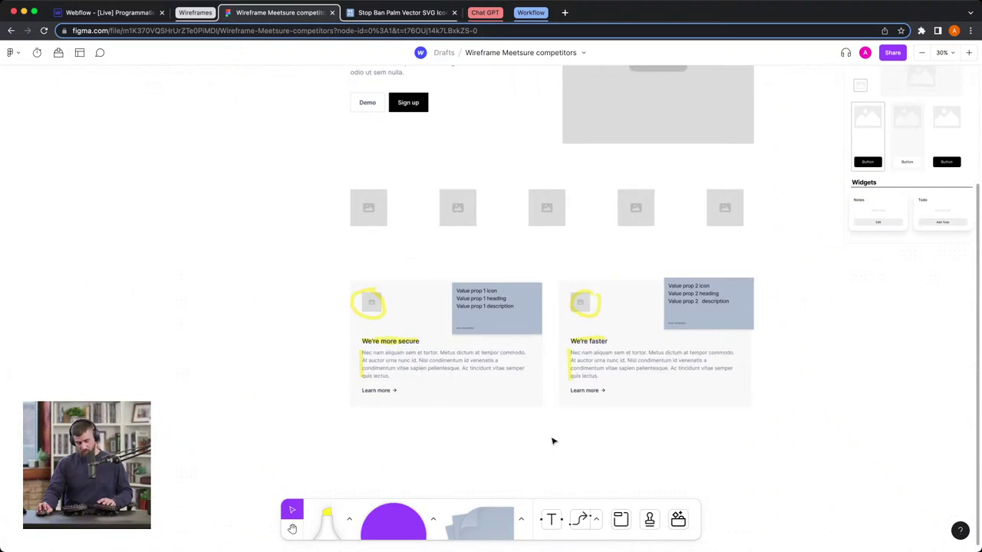
{"action": "scroll", "coordinate": [373, 399], "scroll_direction": "up", "scroll_amount": 3}
{"action": "scroll", "coordinate": [341, 360], "scroll_direction": "up", "scroll_amount": 3}
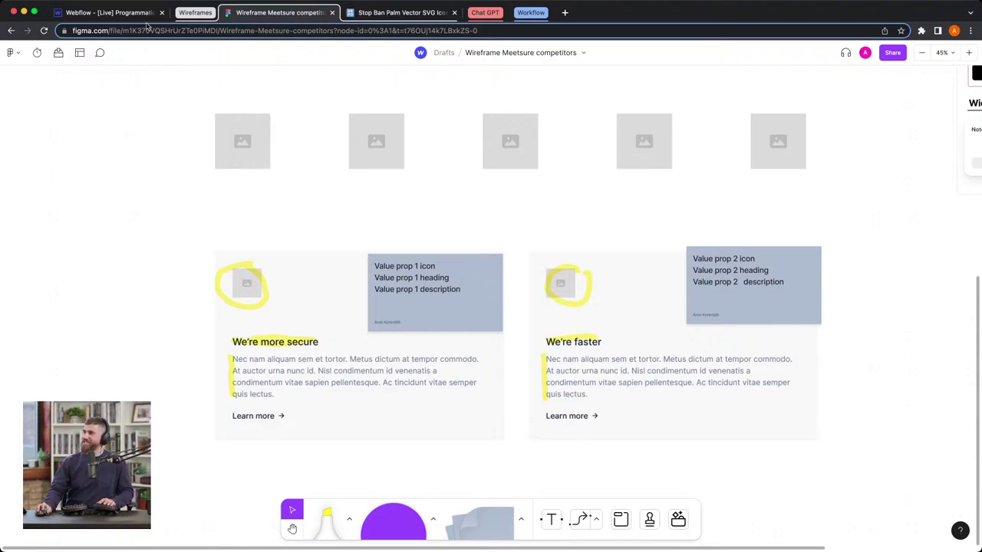
- Switch to Webflow and open the settings of the Competitors CMS collection
{"action": "left_click", "coordinate": [108, 13]}
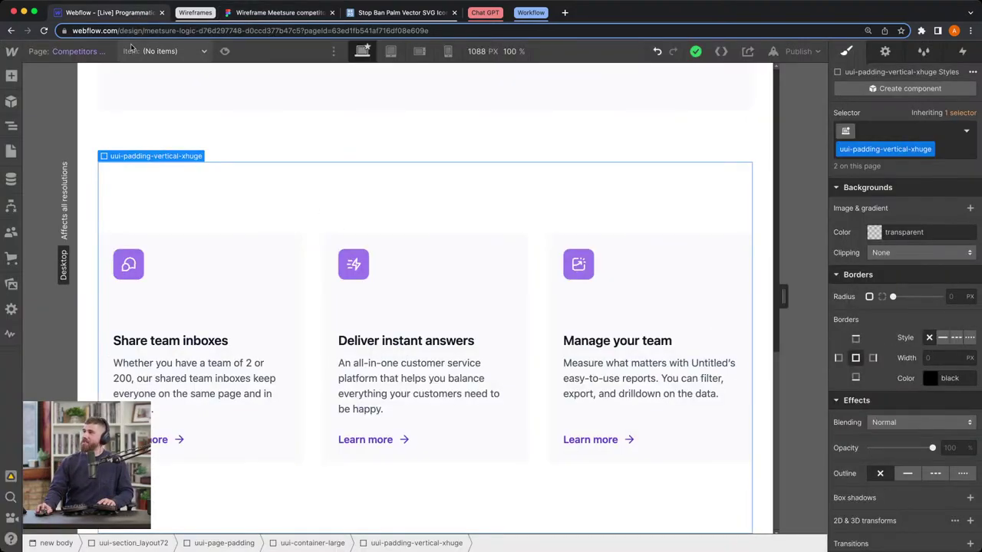
{"action": "left_click", "coordinate": [11, 181]}
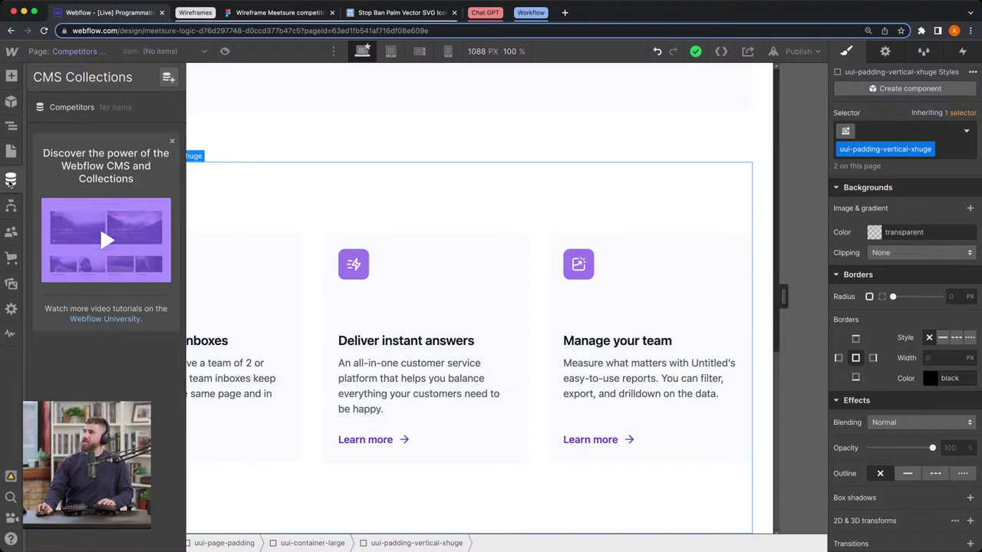
{"action": "left_click", "coordinate": [89, 117]}
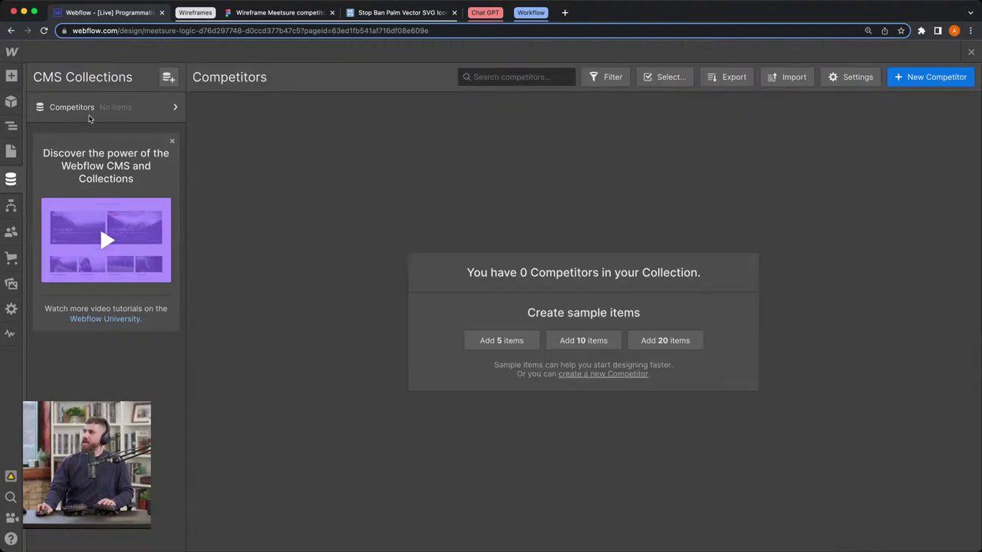
{"action": "left_click", "coordinate": [173, 107]}
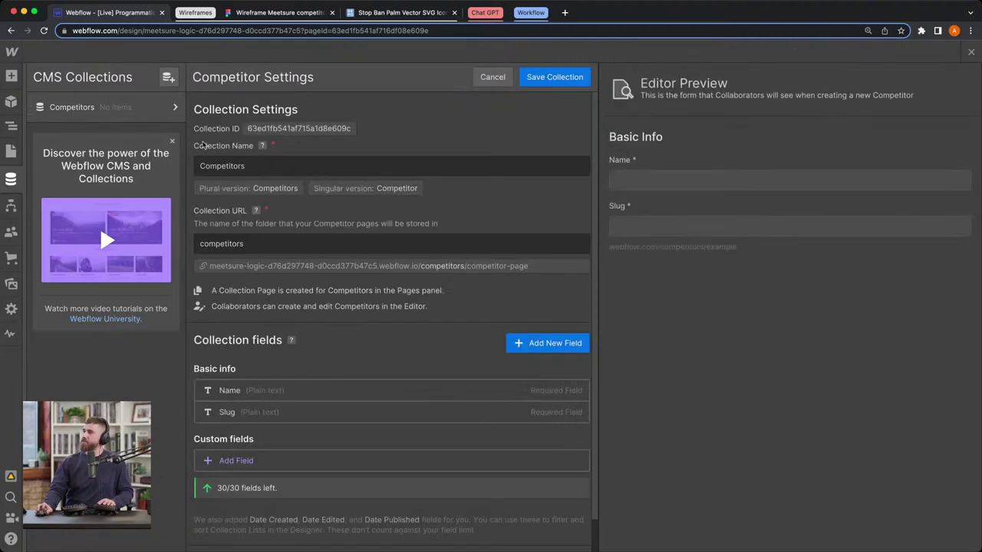
- Add the help text "Competitor name" to the collection's Name field and save the field
{"action": "scroll", "coordinate": [261, 375], "scroll_direction": "down", "scroll_amount": 1}
{"action": "scroll", "coordinate": [261, 403], "scroll_direction": "down", "scroll_amount": 1}
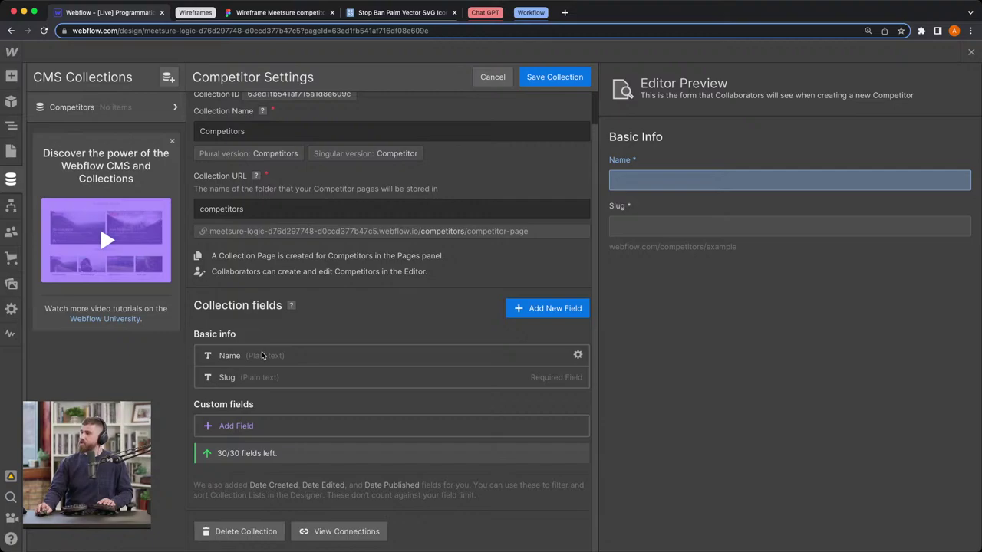
{"action": "left_click", "coordinate": [478, 361]}
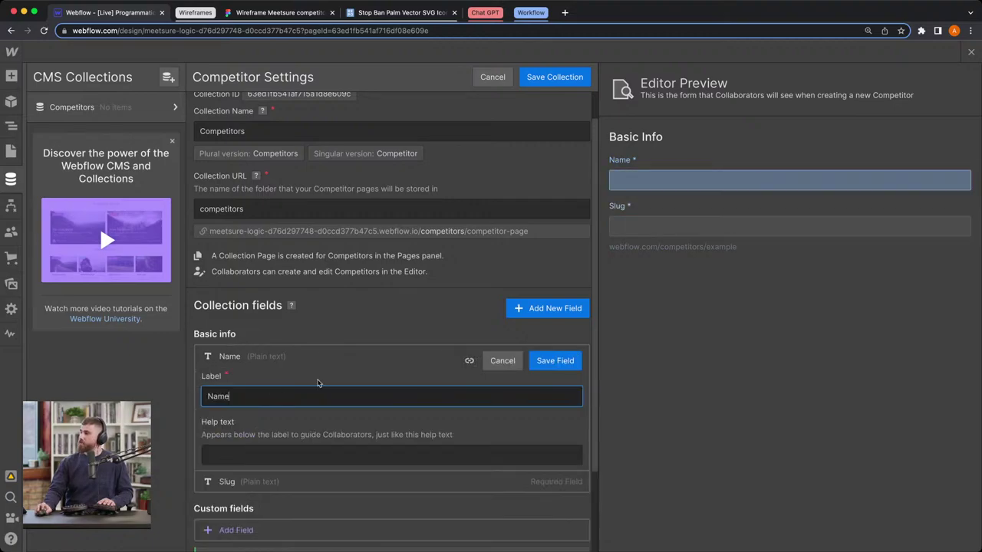
{"action": "left_click", "coordinate": [276, 354]}
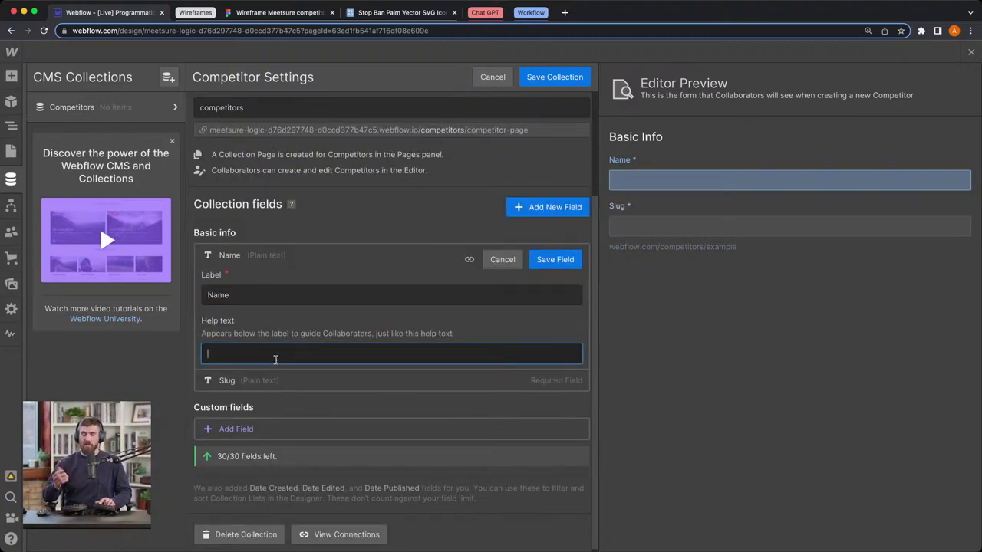
{"action": "type", "text": "C"}
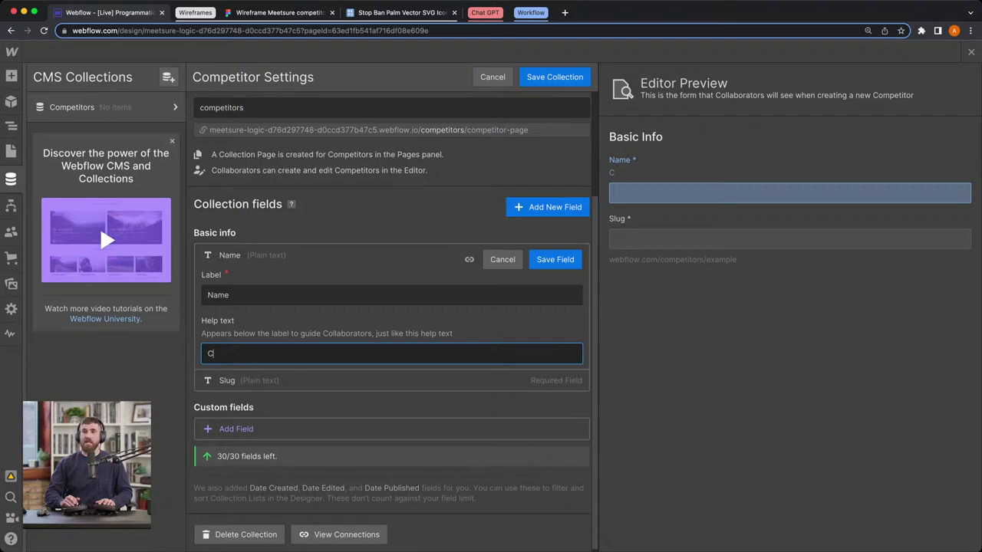
{"action": "type", "text": "ompetitor name"}
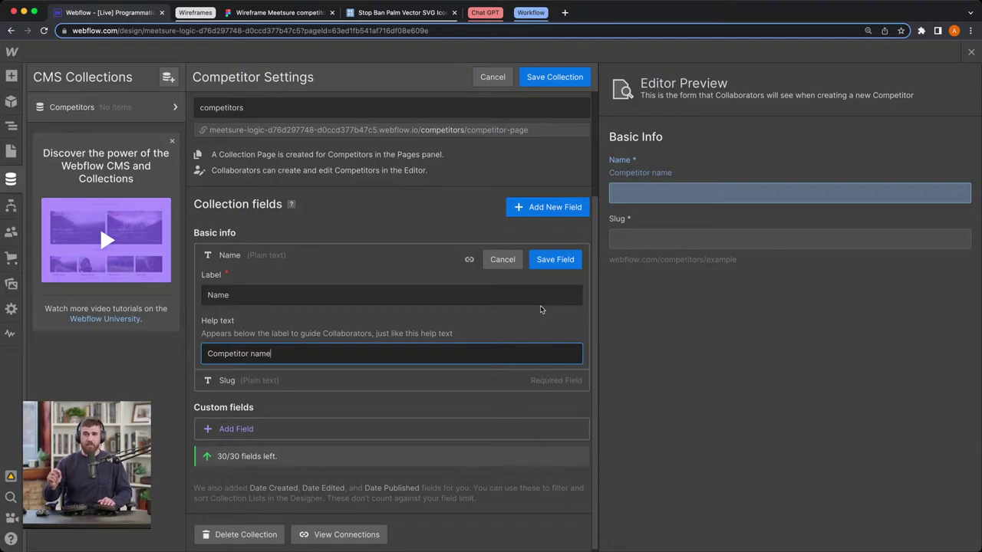
{"action": "scroll", "coordinate": [498, 347], "scroll_direction": "down", "scroll_amount": 1}
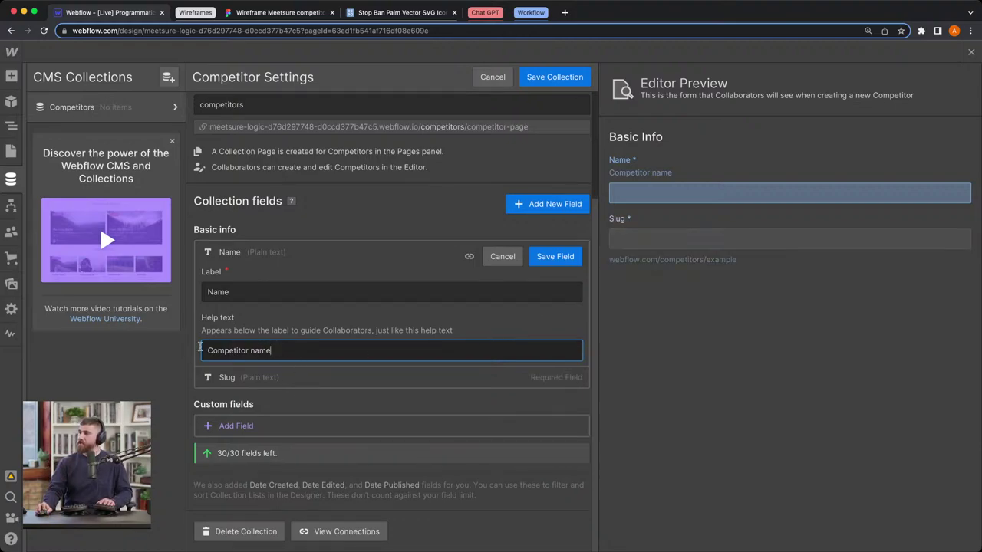
{"action": "left_click", "coordinate": [553, 261]}
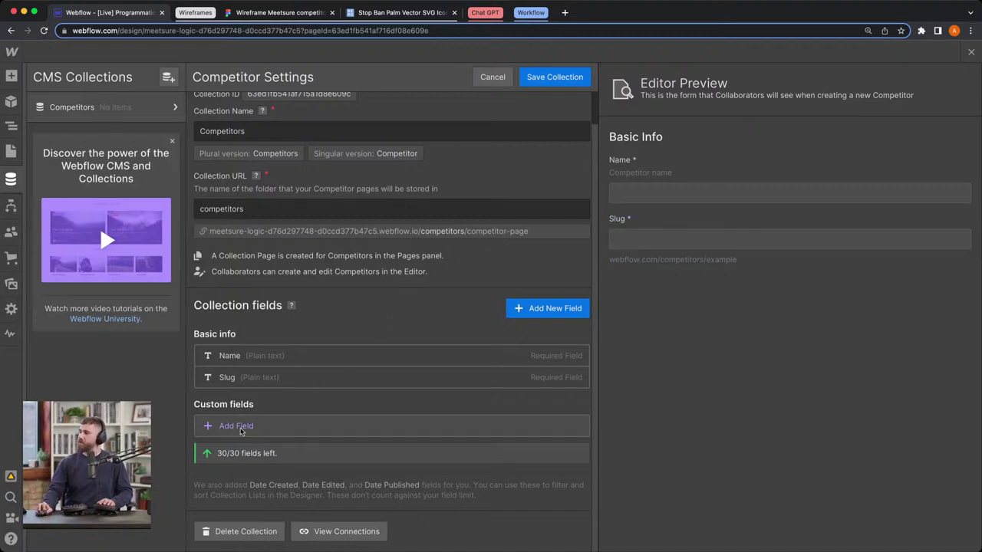
- Check the value prop notes in the Figma wireframe, and add a plain text custom field labelled "Value prop 1 heading" to the Webflow collection
{"action": "left_click", "coordinate": [249, 17]}
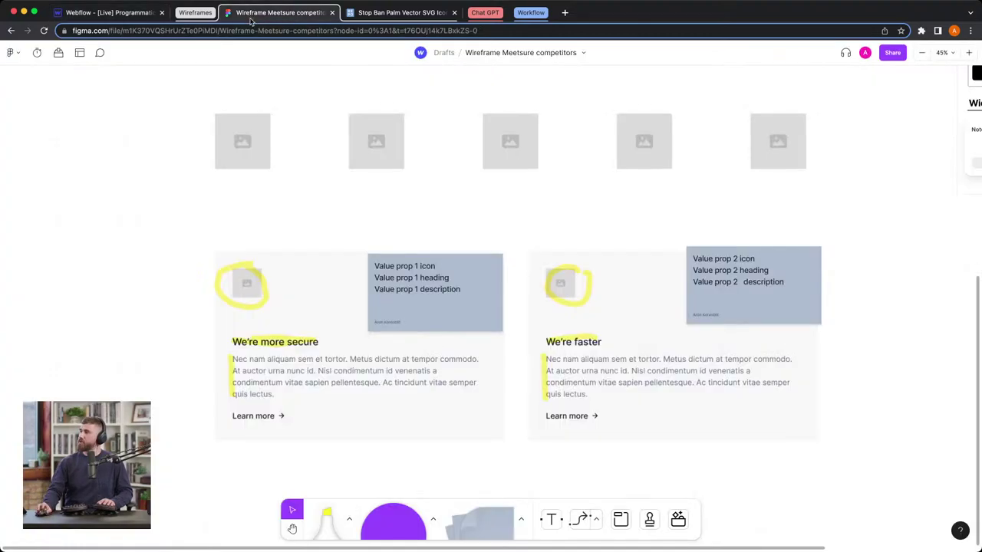
{"action": "scroll", "coordinate": [338, 230], "scroll_direction": "up", "scroll_amount": 5}
{"action": "scroll", "coordinate": [307, 107], "scroll_direction": "down", "scroll_amount": 5}
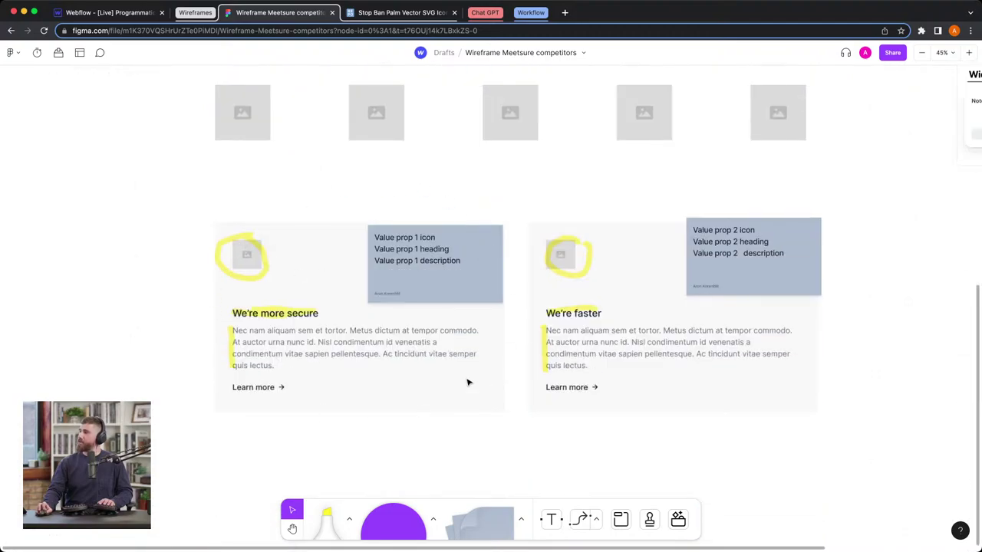
{"action": "left_click", "coordinate": [108, 12]}
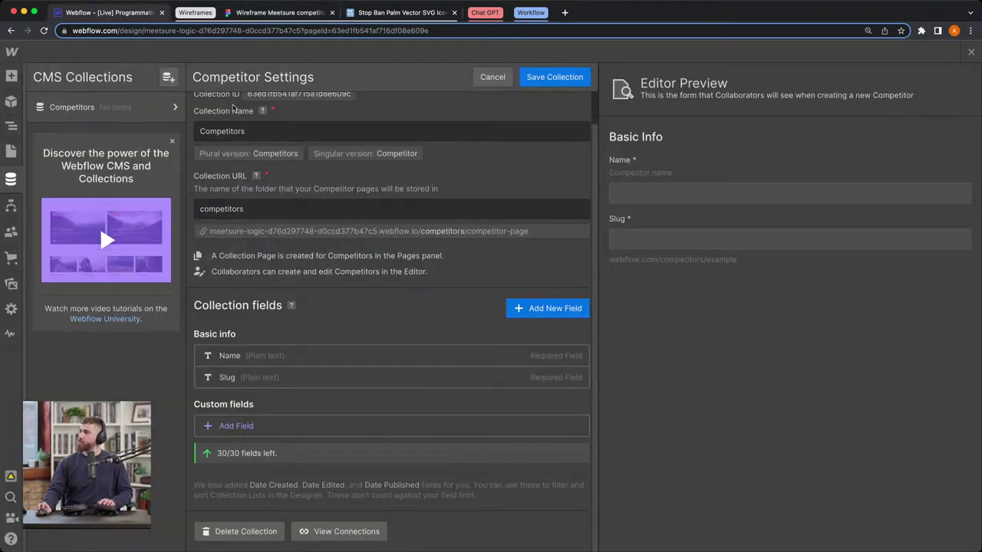
{"action": "left_click", "coordinate": [517, 312]}
{"action": "scroll", "coordinate": [314, 335], "scroll_direction": "down", "scroll_amount": 5}
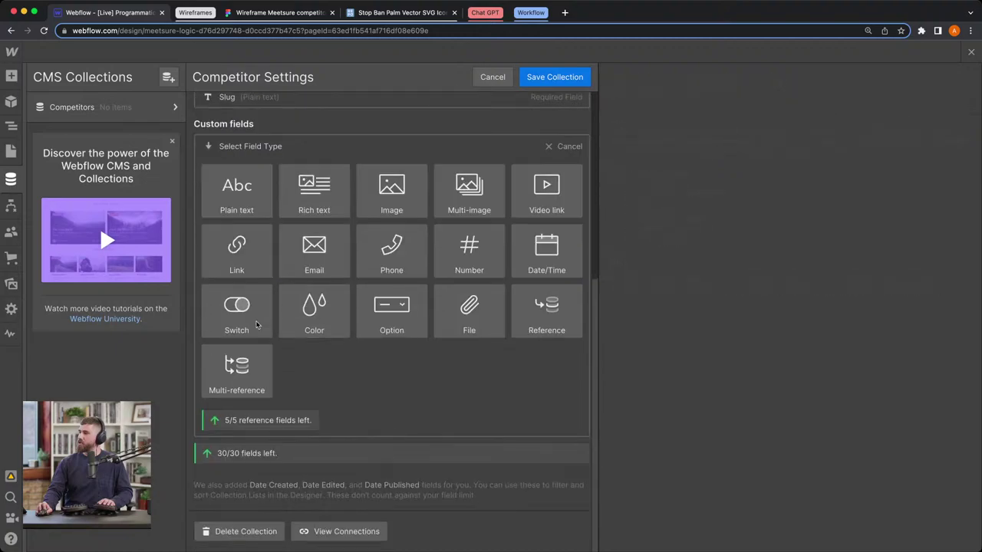
{"action": "mouse_move", "coordinate": [255, 218]}
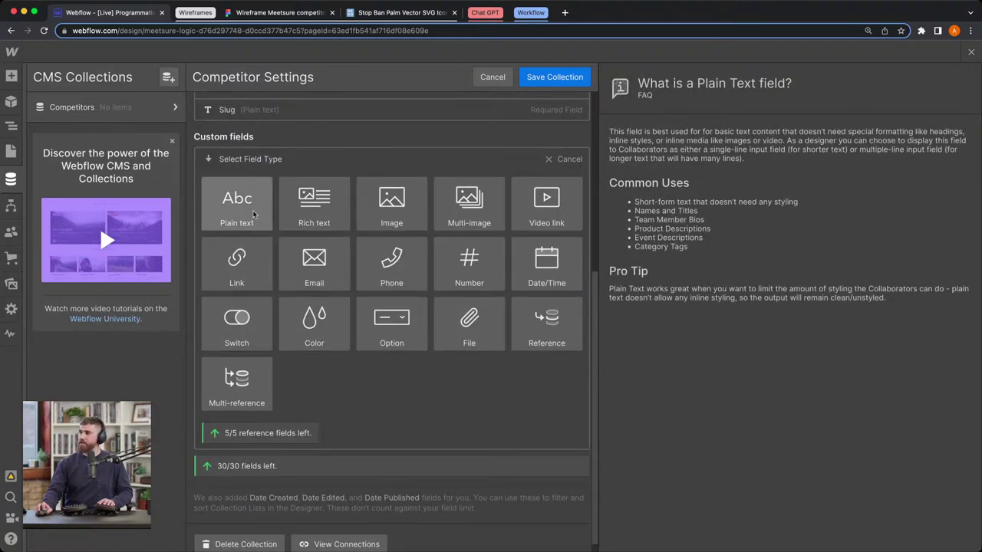
{"action": "left_click", "coordinate": [254, 215]}
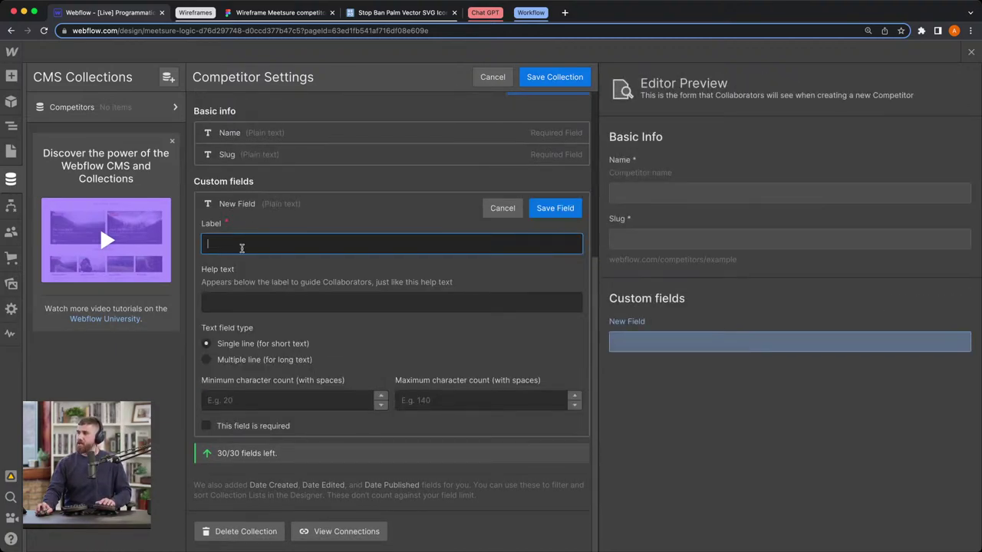
{"action": "type", "text": "Ref"}
{"action": "key", "text": "BackSpace"}
{"action": "key", "text": "BackSpace"}
{"action": "key", "text": "BackSpace"}
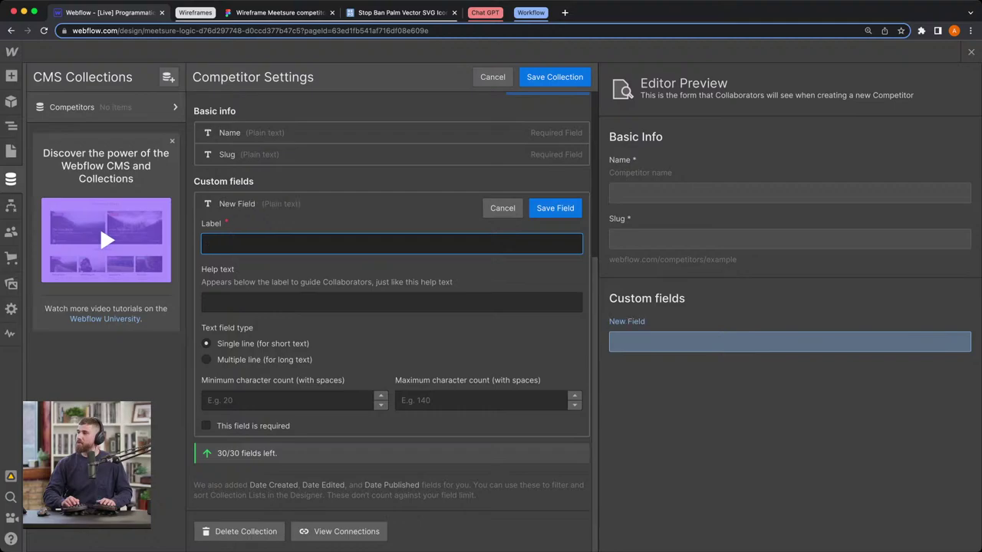
{"action": "type", "text": "Value prop 1"}
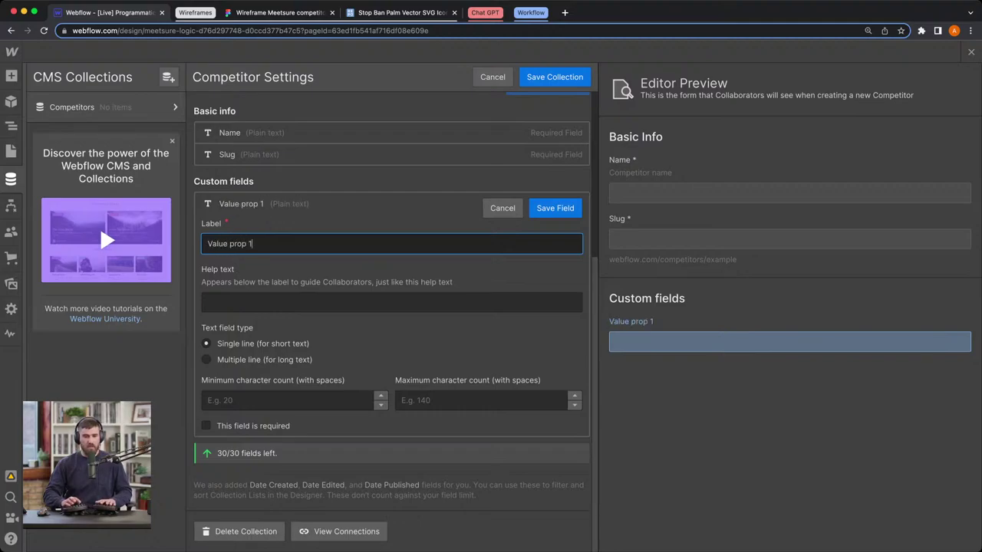
{"action": "type", "text": " heading"}
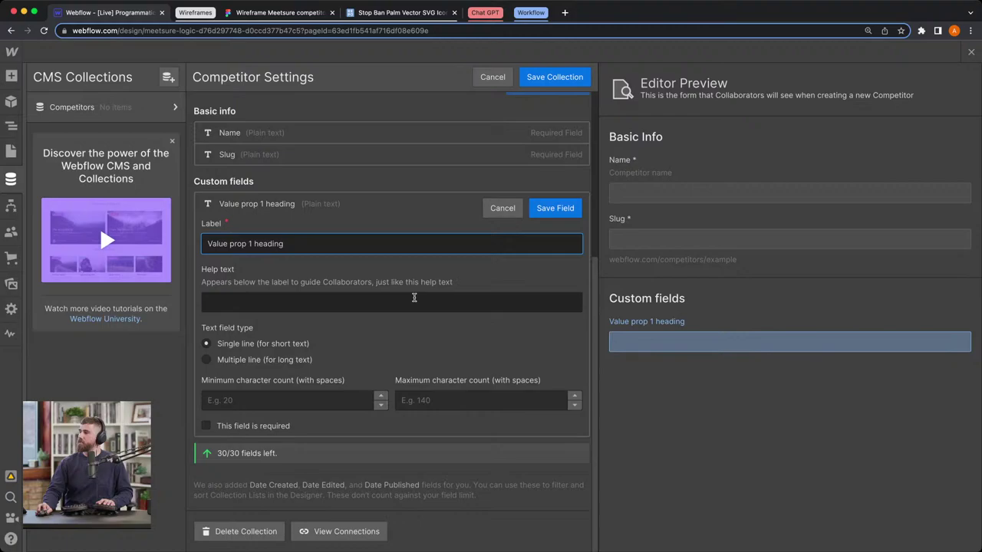
{"action": "key", "text": "Return"}
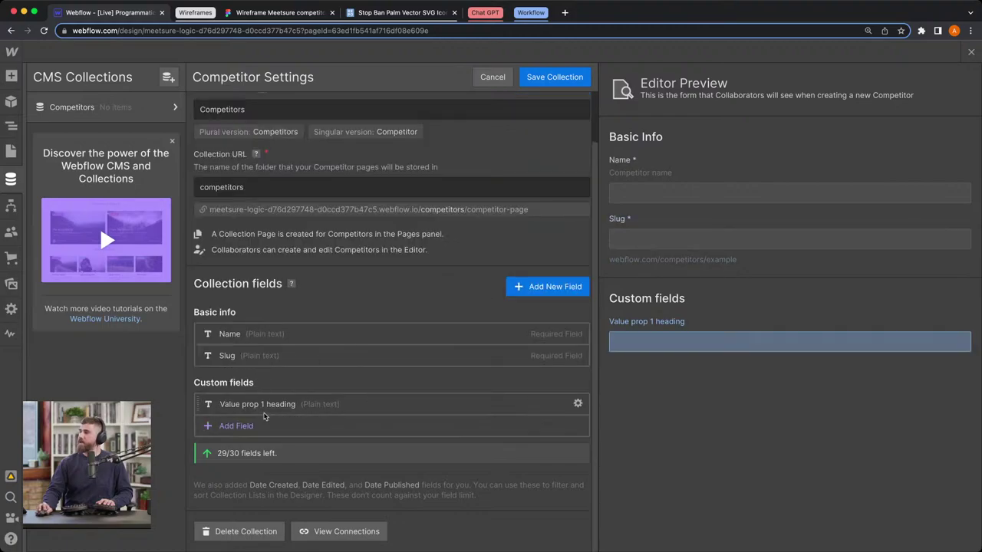
- Check the value prop notes in the Figma wireframe, and add a plain text custom field labelled "Value prop 1 description" to the Webflow collection
{"action": "left_click", "coordinate": [275, 422]}
{"action": "scroll", "coordinate": [272, 383], "scroll_direction": "down", "scroll_amount": 3}
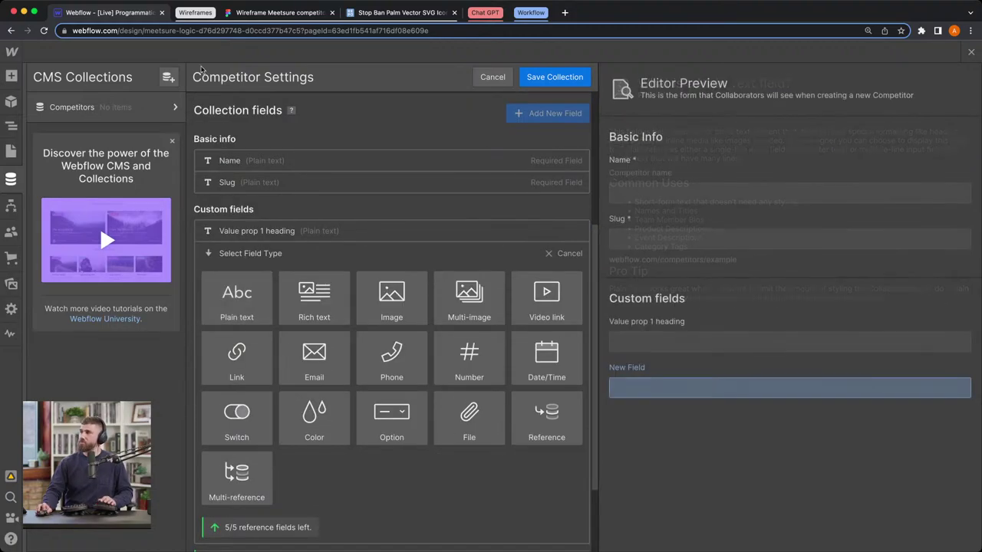
{"action": "left_click", "coordinate": [259, 13]}
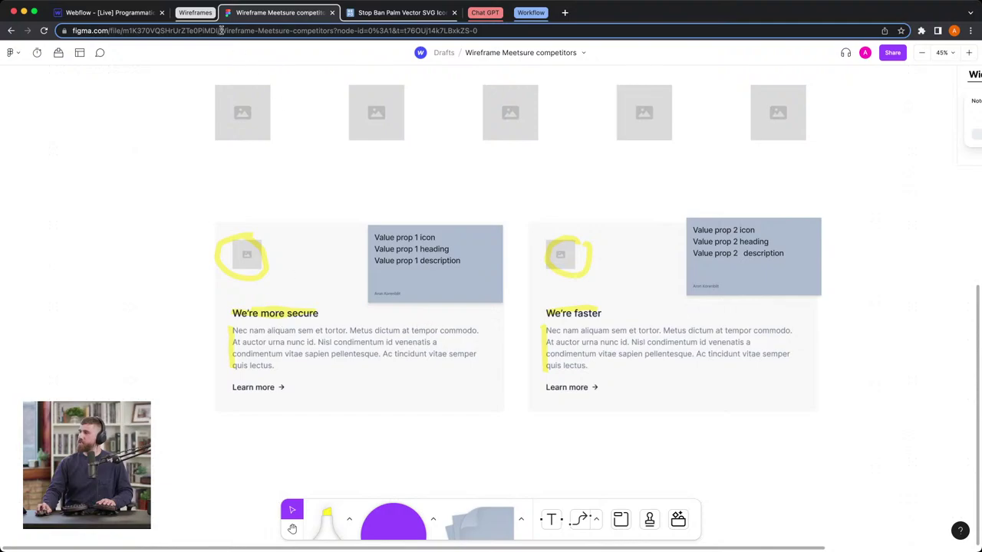
{"action": "left_click", "coordinate": [119, 15]}
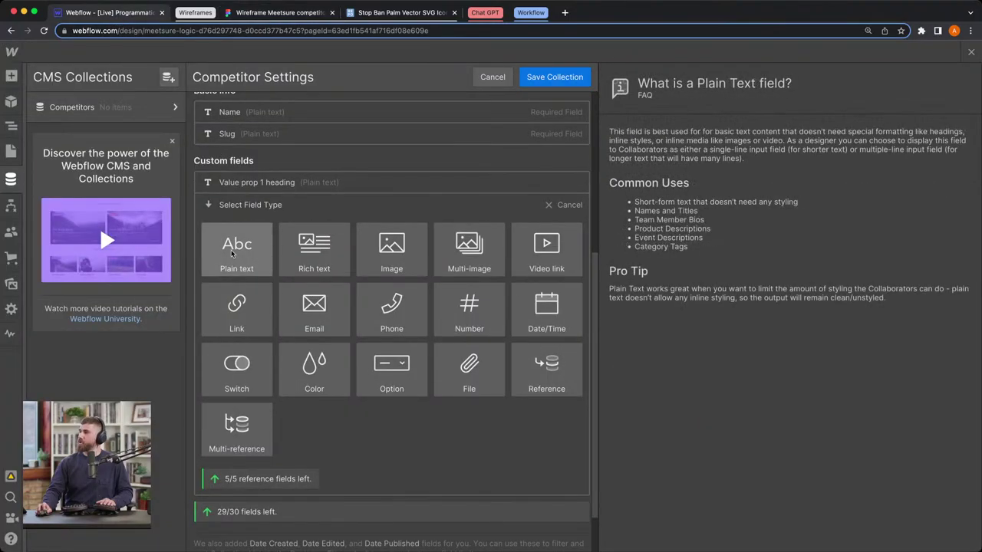
{"action": "left_click", "coordinate": [233, 254]}
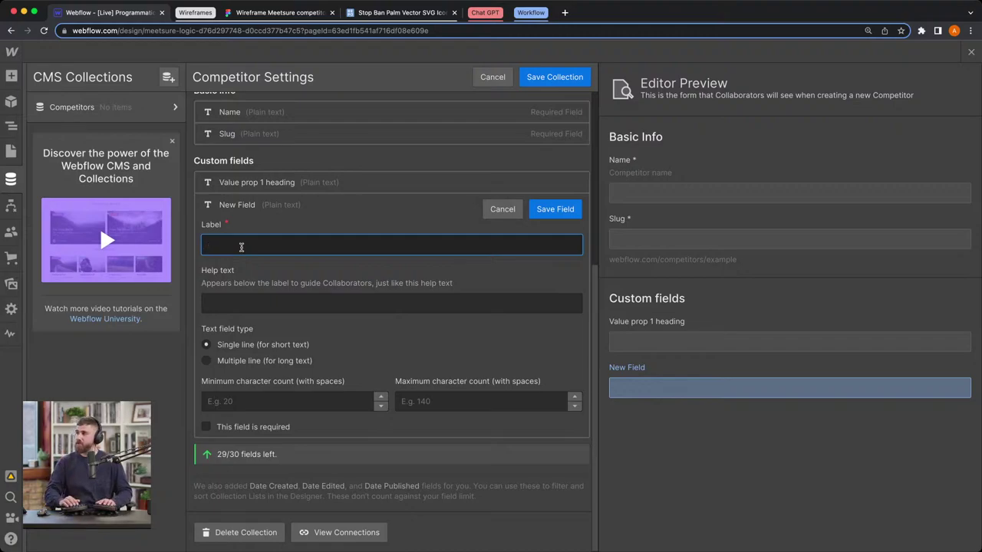
{"action": "type", "text": "Value pro"}
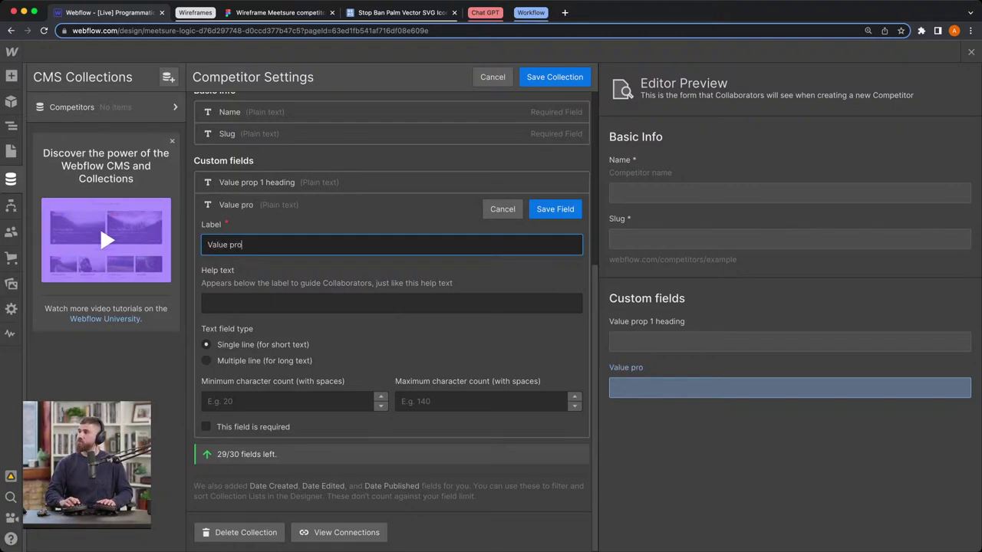
{"action": "type", "text": "p 2 de"}
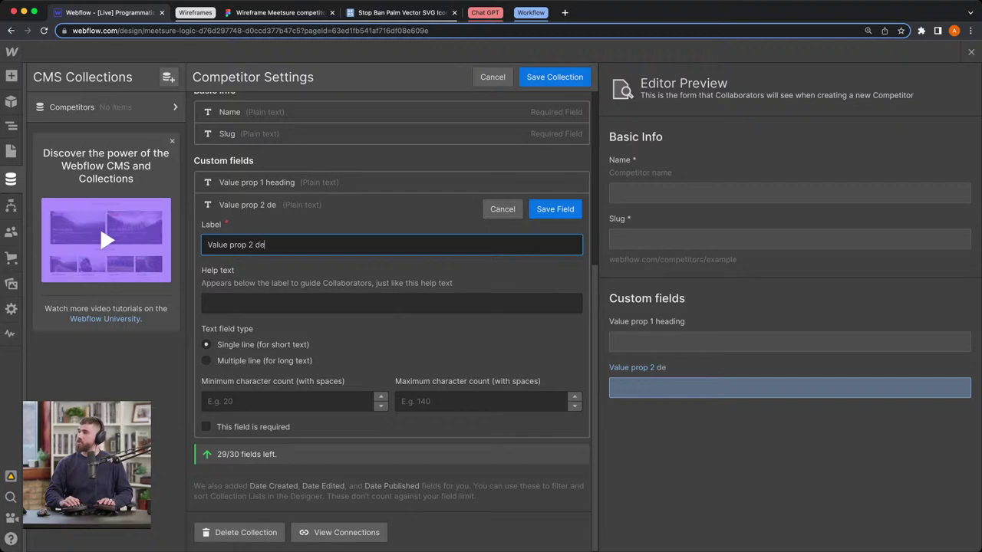
{"action": "type", "text": "sci"}
{"action": "key", "text": "BackSpace"}
{"action": "key", "text": "BackSpace"}
{"action": "key", "text": "BackSpace"}
{"action": "key", "text": "BackSpace"}
{"action": "key", "text": "BackSpace"}
{"action": "key", "text": "BackSpace"}
{"action": "key", "text": "BackSpace"}
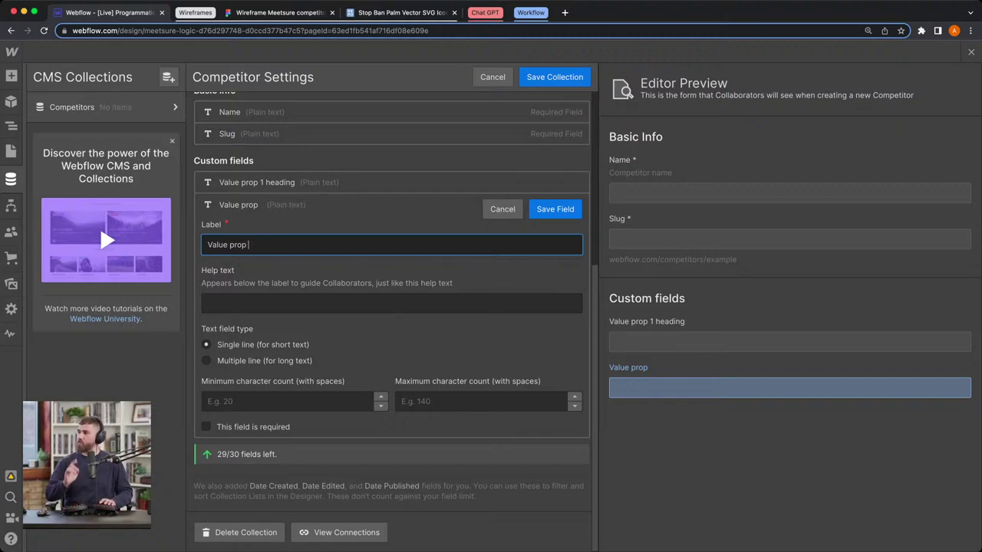
{"action": "type", "text": "1 des"}
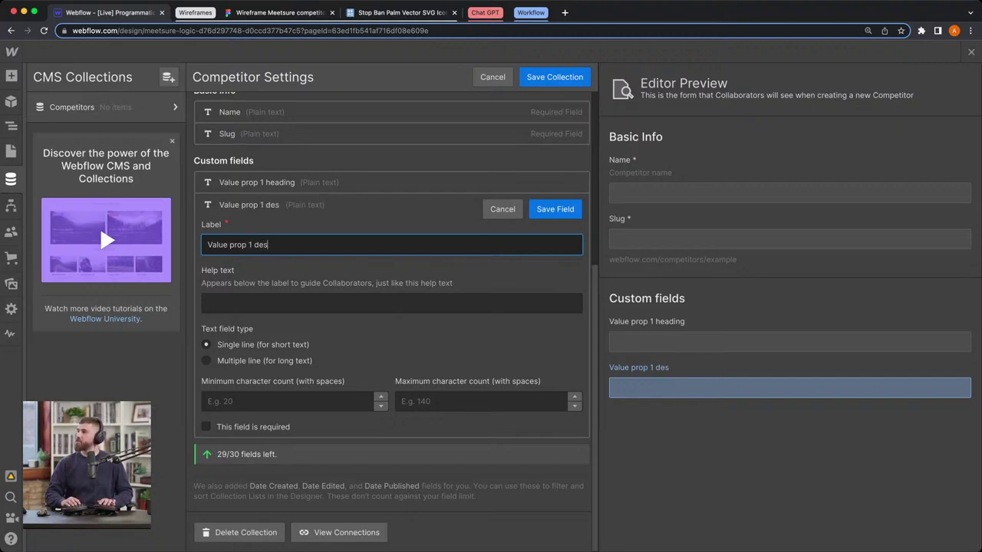
{"action": "type", "text": "cription"}
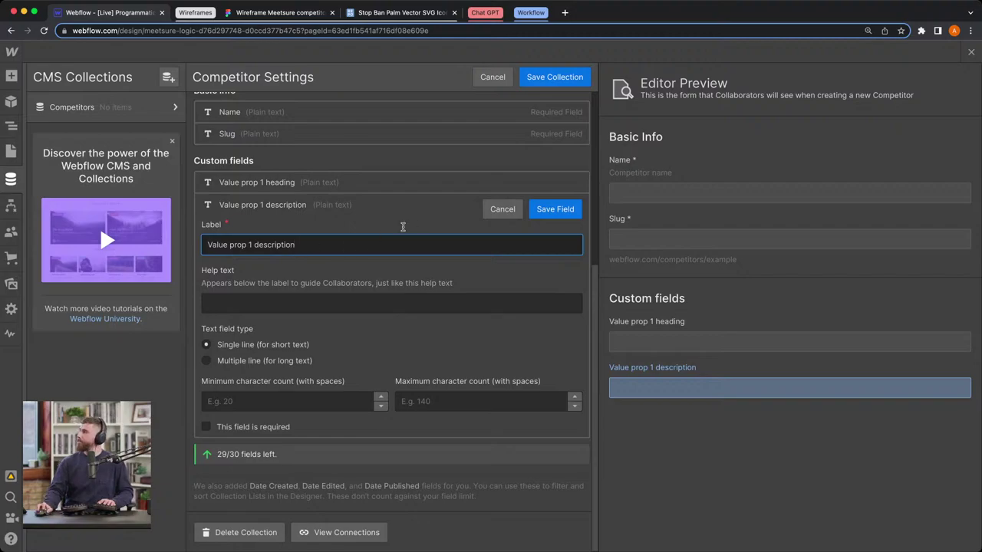
{"action": "left_click", "coordinate": [555, 209]}
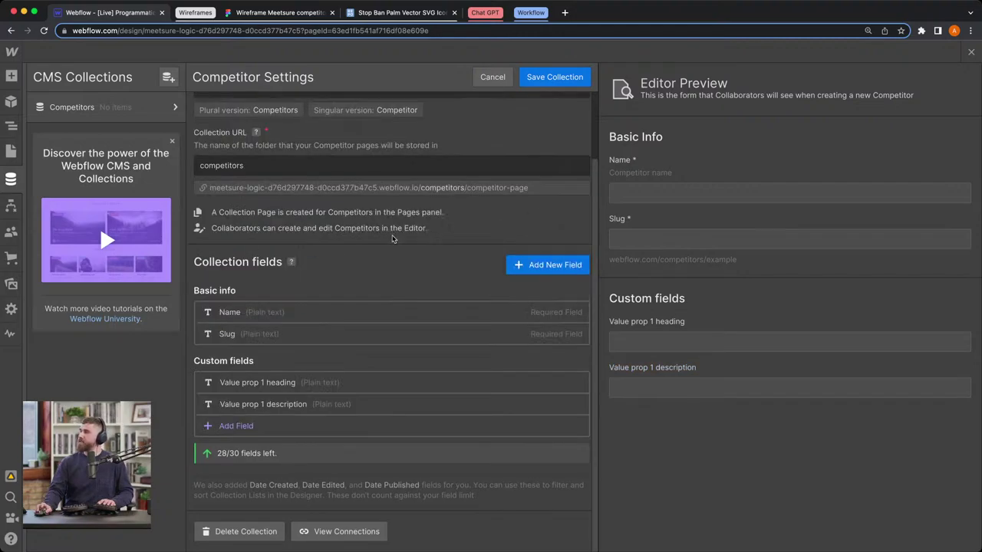
- Check the first value prop card in the Figma wireframe, and add an image field labelled "Value prop 1 icon" to the Webflow collection
{"action": "left_click", "coordinate": [253, 427]}
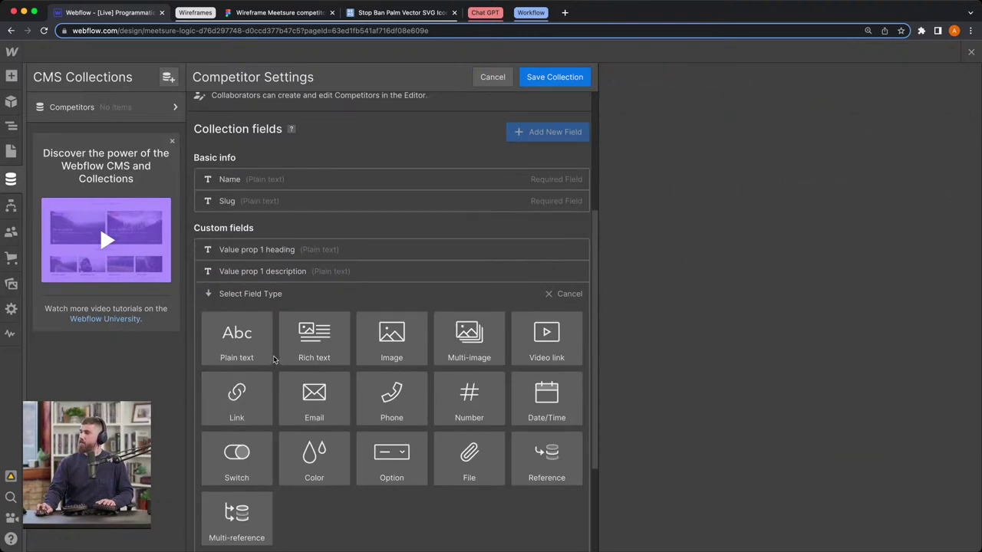
{"action": "left_click", "coordinate": [272, 12]}
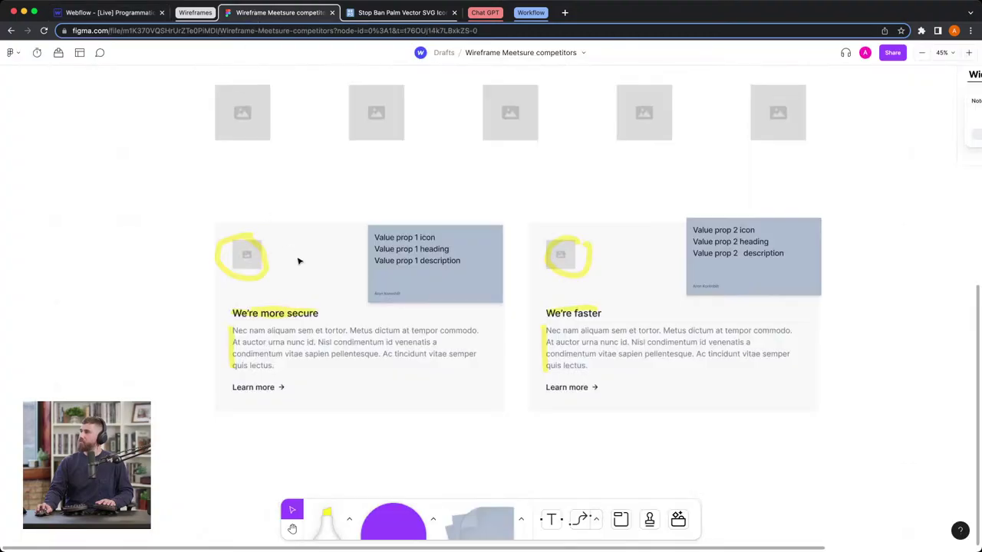
{"action": "left_click", "coordinate": [126, 14]}
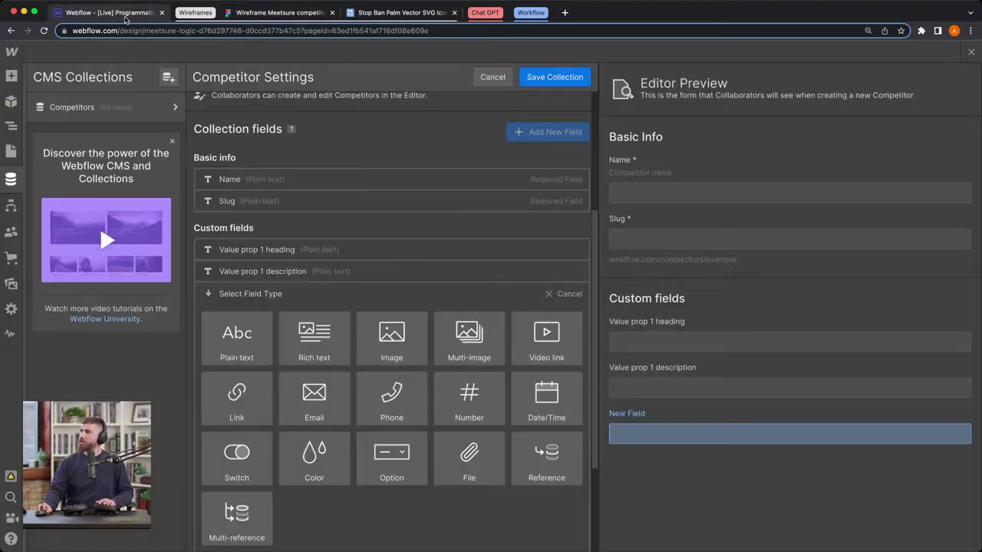
{"action": "left_click", "coordinate": [392, 338]}
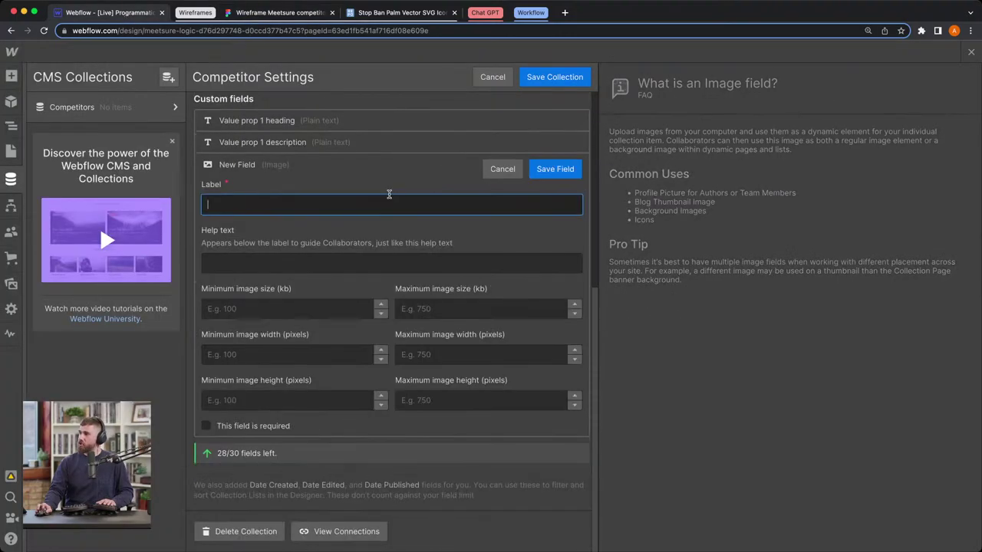
{"action": "type", "text": "Valyu"}
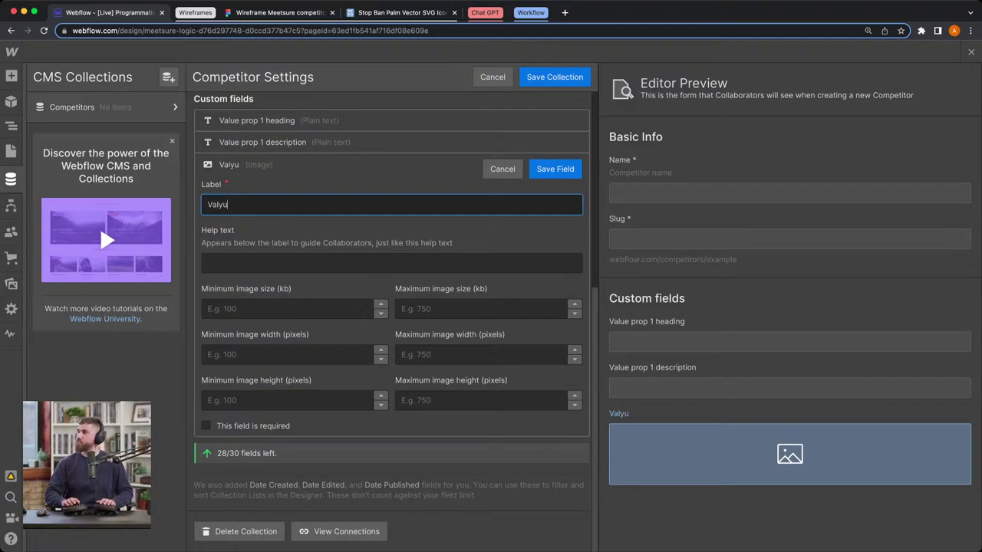
{"action": "key", "text": "BackSpace"}
{"action": "key", "text": "BackSpace"}
{"action": "type", "text": "ue prop 1"}
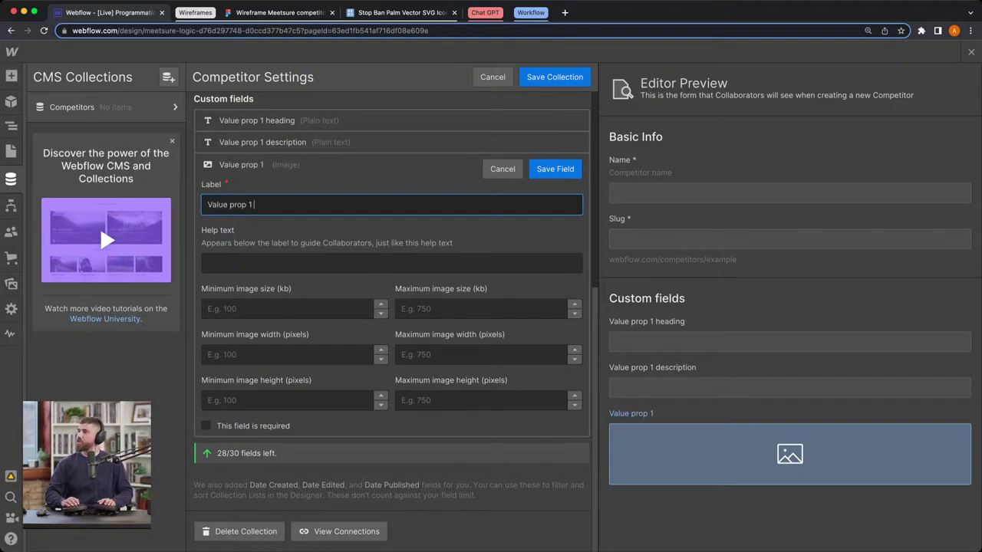
{"action": "type", "text": " icon"}
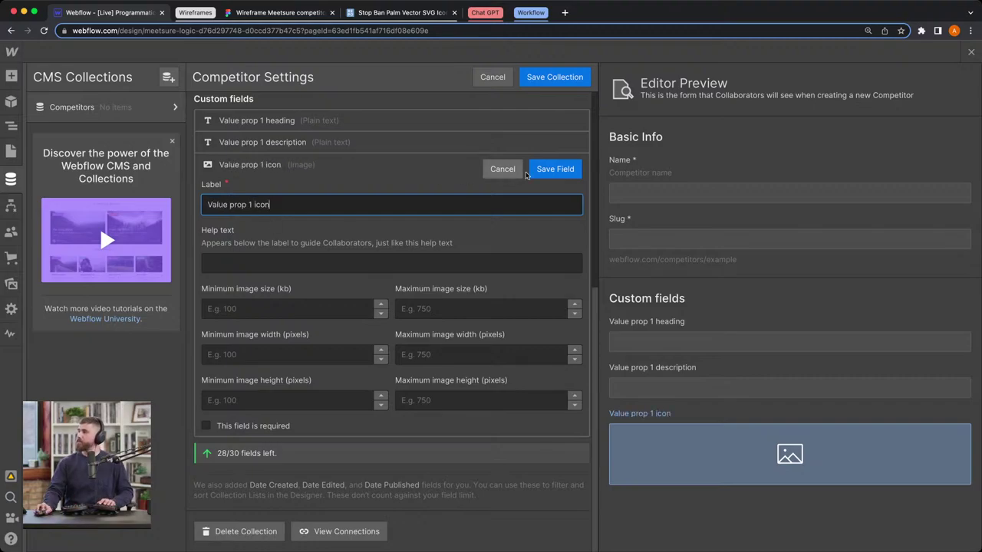
{"action": "left_click", "coordinate": [551, 170]}
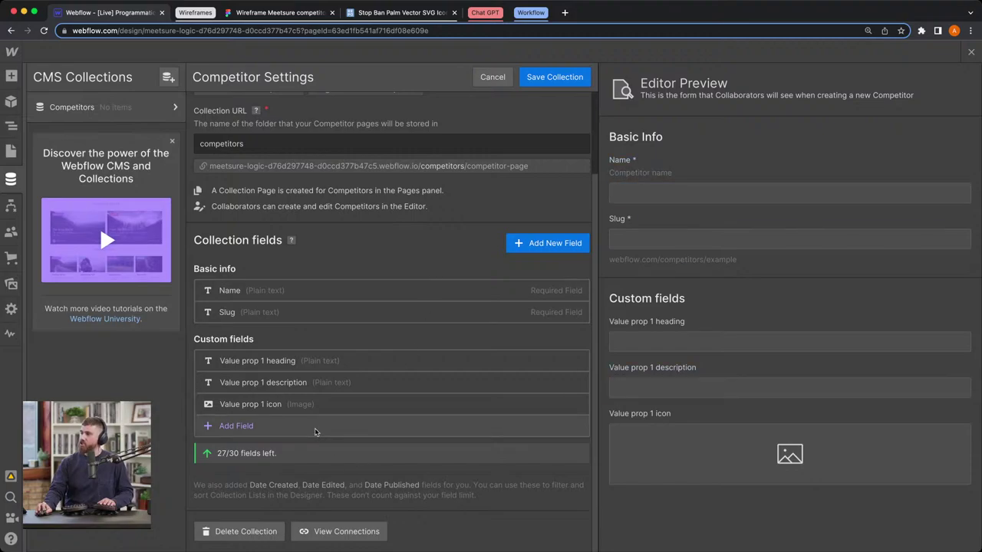
- Add a single-line plain text custom field labelled "Value prop 2 heading" and save the field
{"action": "left_click", "coordinate": [269, 434]}
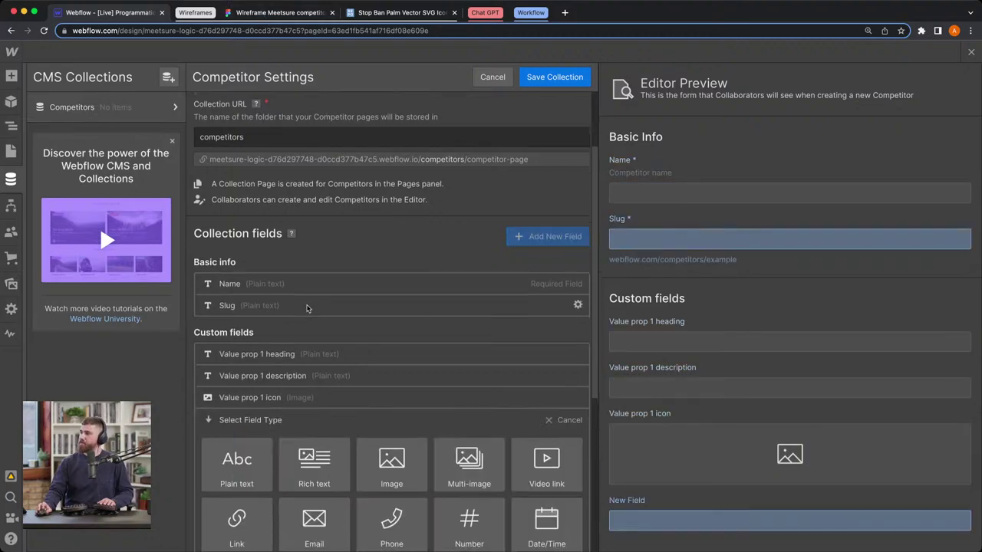
{"action": "left_click", "coordinate": [235, 334]}
{"action": "type", "text": "Valu"}
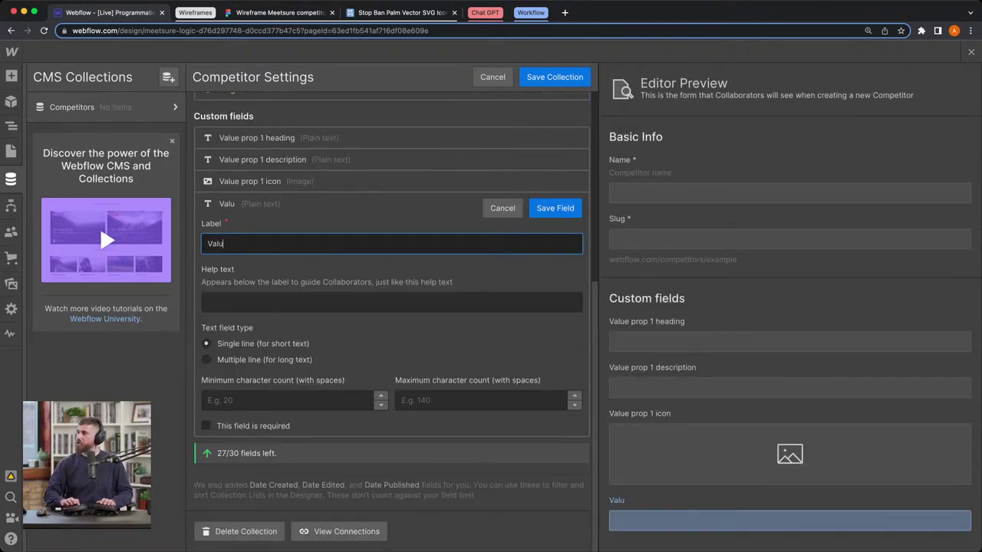
{"action": "type", "text": "e prop 2 heading"}
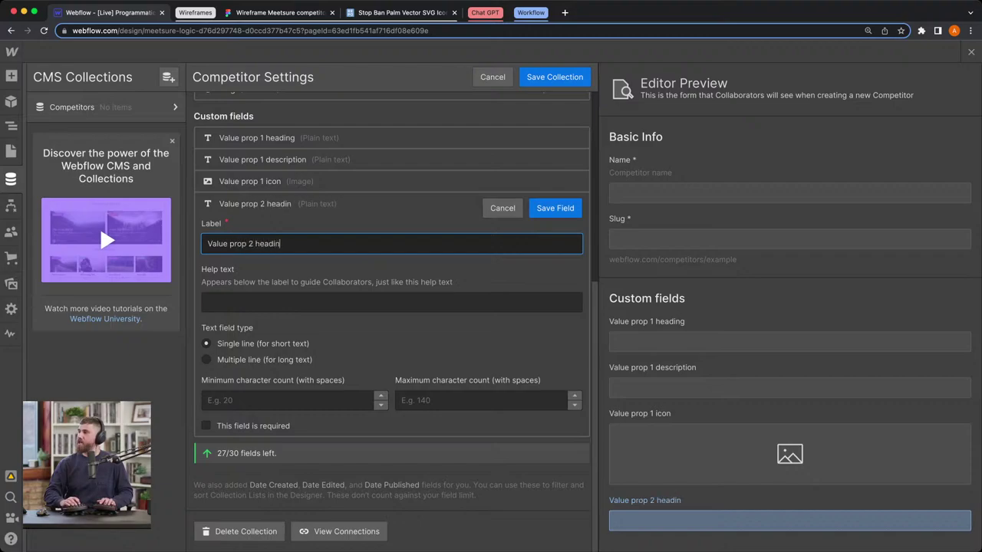
{"action": "left_click", "coordinate": [555, 208]}
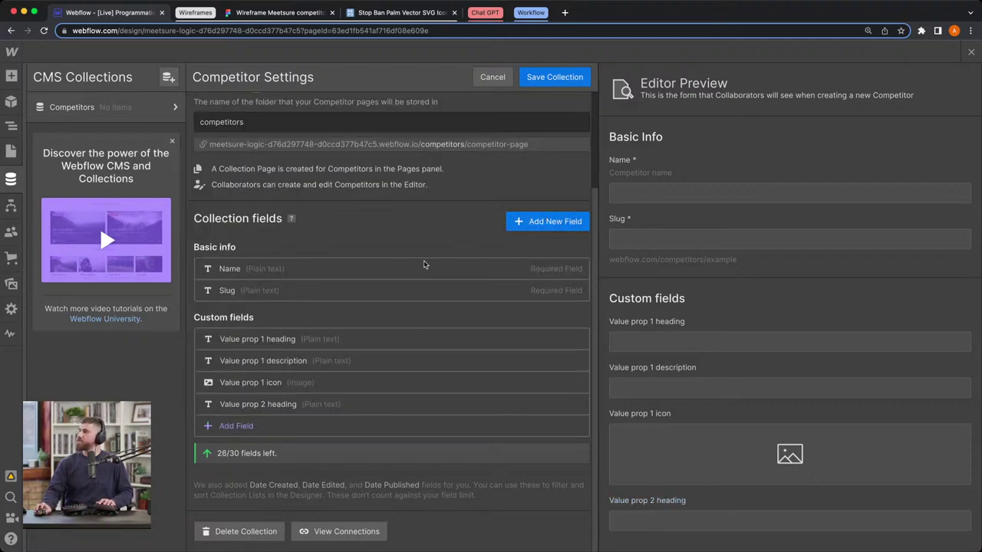
- Add a plain text custom field labelled "Value prop 2 description" with the multiple line text type, and save the field
{"action": "left_click", "coordinate": [231, 426]}
{"action": "scroll", "coordinate": [235, 373], "scroll_direction": "down", "scroll_amount": 3}
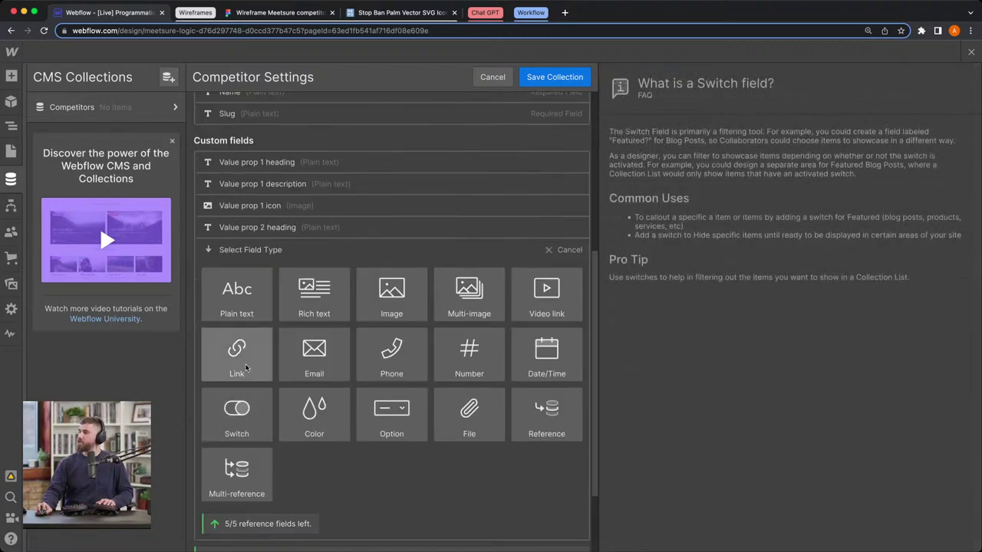
{"action": "left_click", "coordinate": [240, 314]}
{"action": "type", "text": "Valu"}
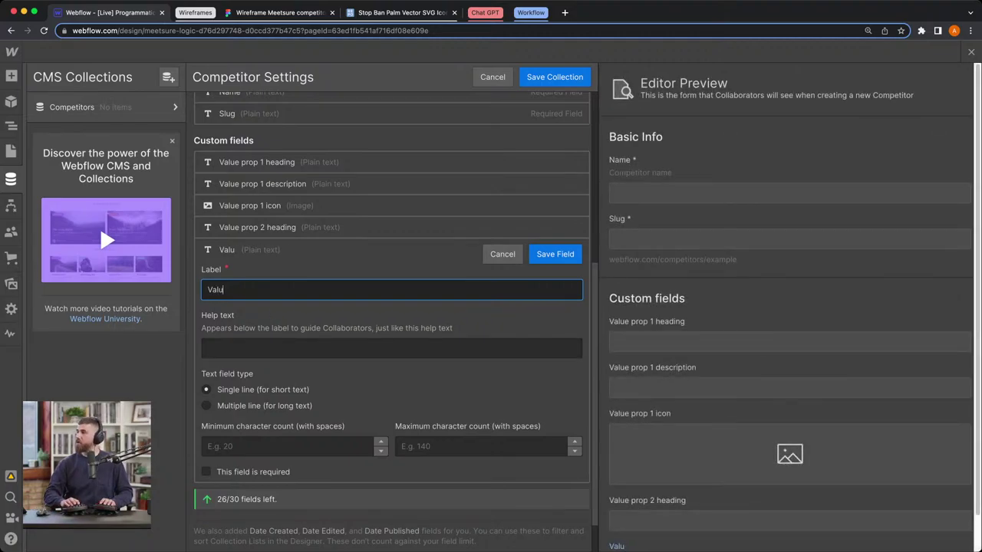
{"action": "type", "text": "e prop "}
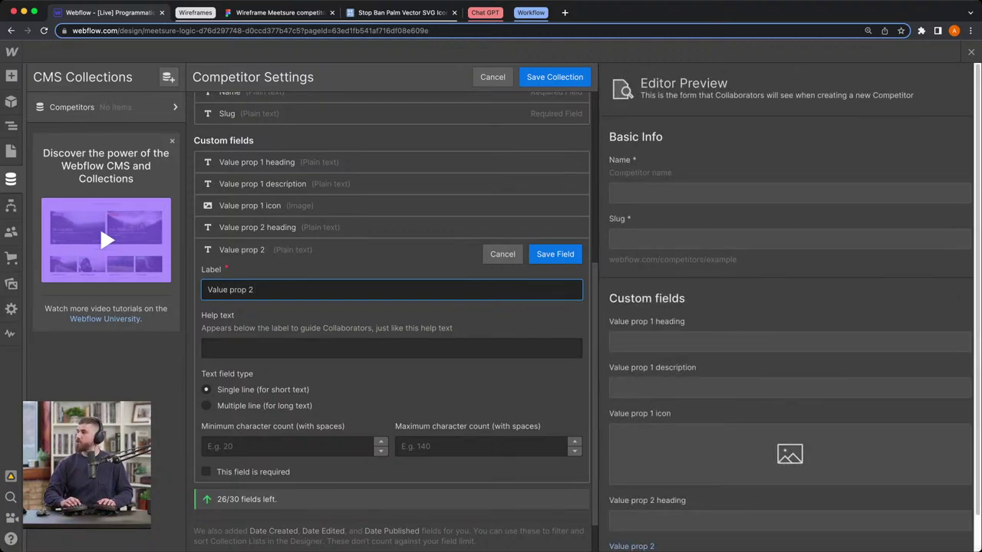
{"action": "type", "text": "2 descritip"}
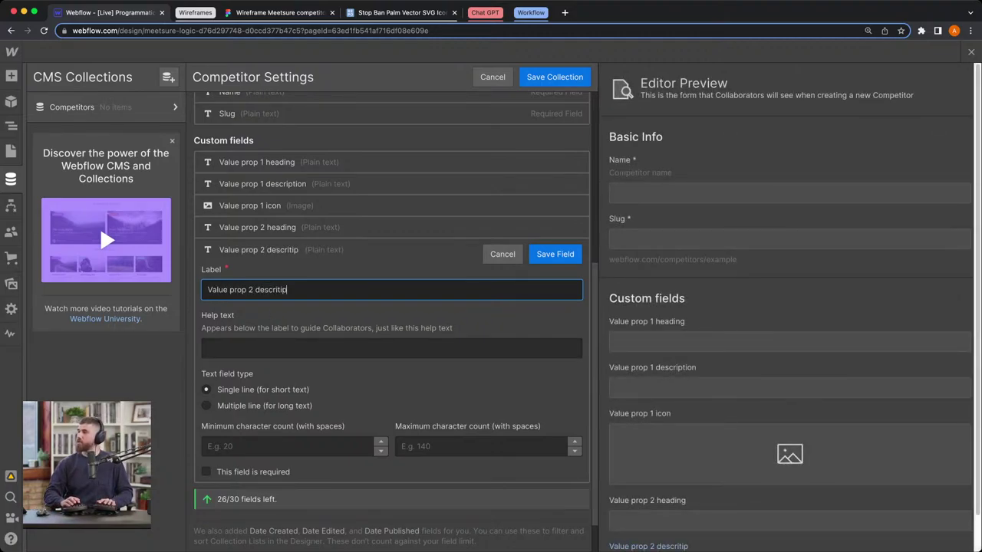
{"action": "key", "text": "BackSpace"}
{"action": "key", "text": "BackSpace"}
{"action": "key", "text": "BackSpace"}
{"action": "type", "text": "ption"}
{"action": "scroll", "coordinate": [190, 389], "scroll_direction": "down", "scroll_amount": 1}
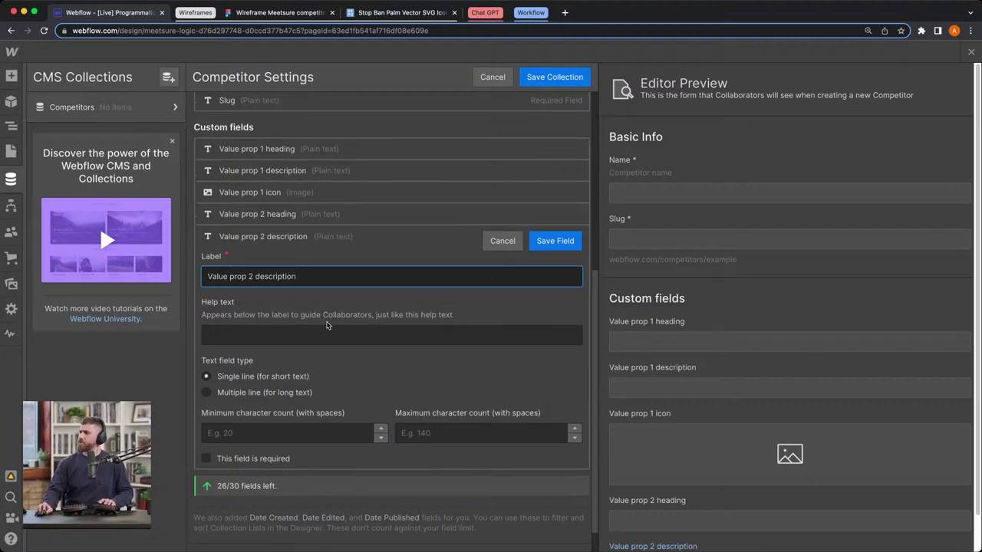
{"action": "left_click", "coordinate": [275, 390]}
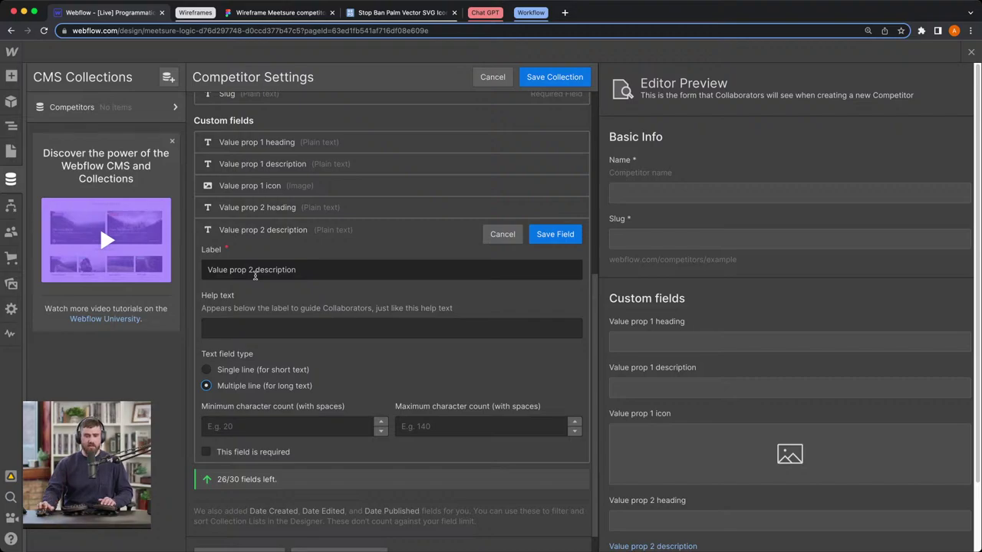
{"action": "scroll", "coordinate": [261, 272], "scroll_direction": "down", "scroll_amount": 1}
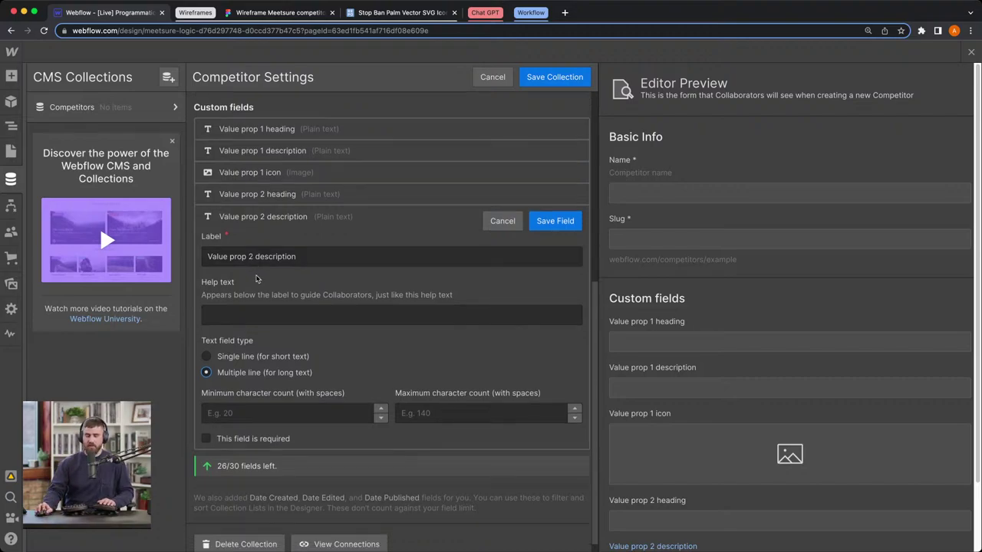
{"action": "left_click", "coordinate": [560, 229]}
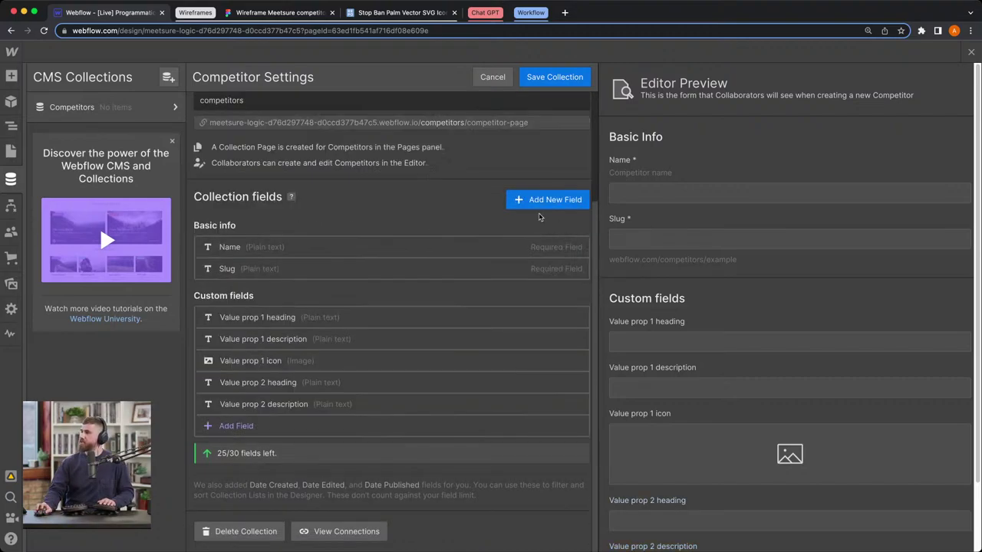
- Change the Value prop 1 description field to the multiple line text type and save the field
{"action": "left_click", "coordinate": [291, 340]}
{"action": "scroll", "coordinate": [296, 305], "scroll_direction": "down", "scroll_amount": 2}
{"action": "left_click", "coordinate": [259, 285]}
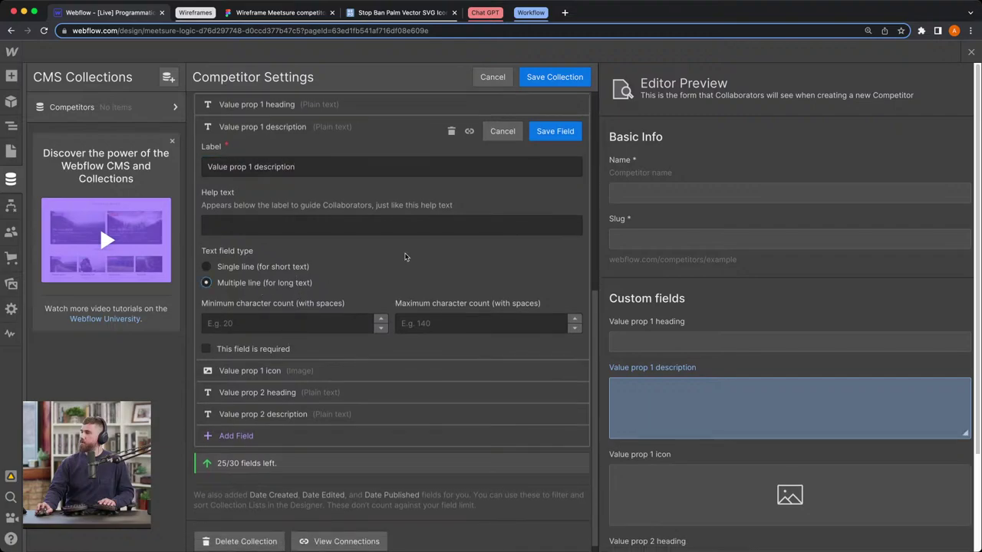
{"action": "left_click", "coordinate": [557, 132]}
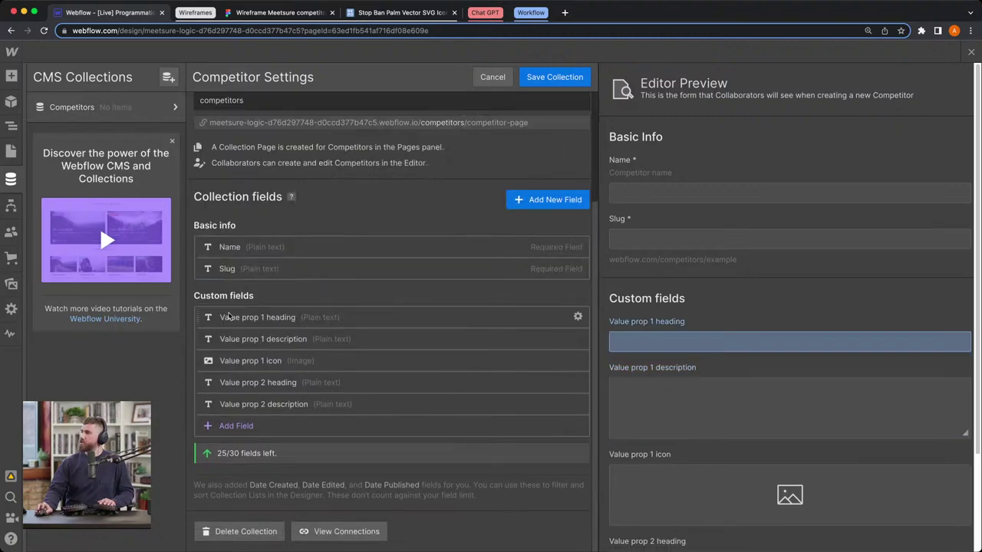
{"action": "left_click", "coordinate": [254, 424]}
{"action": "scroll", "coordinate": [265, 406], "scroll_direction": "down", "scroll_amount": 5}
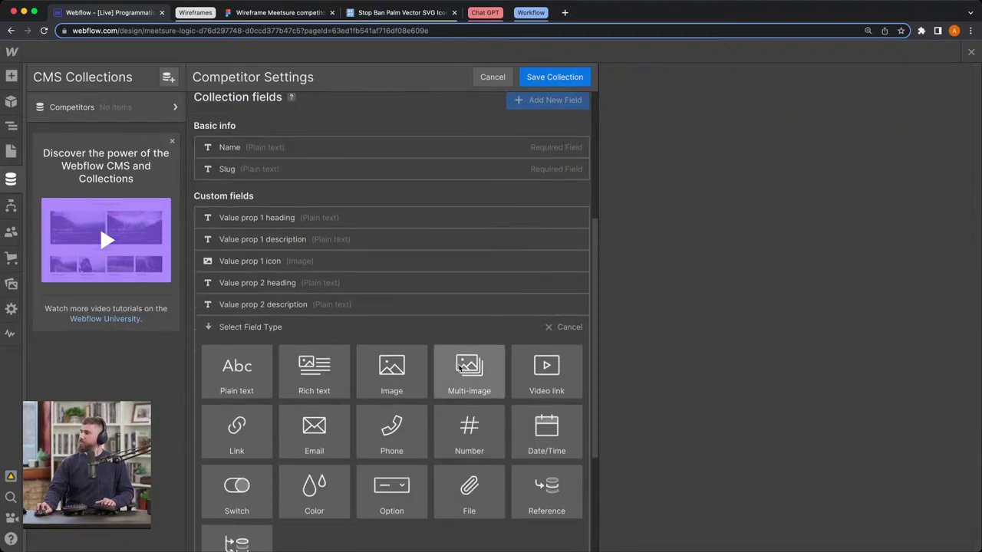
{"action": "left_click", "coordinate": [452, 370]}
{"action": "type", "text": "V"}
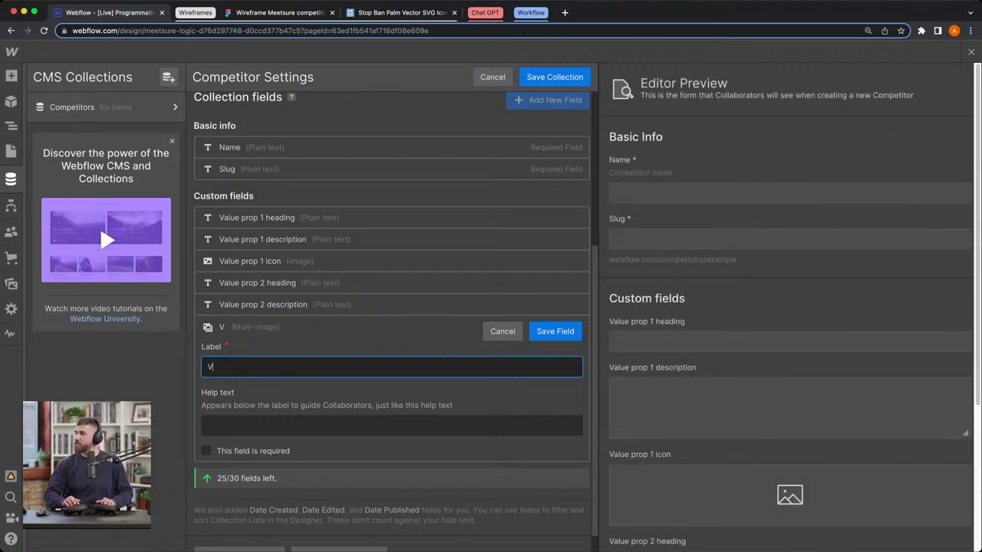
{"action": "type", "text": "alue prop 2 "}
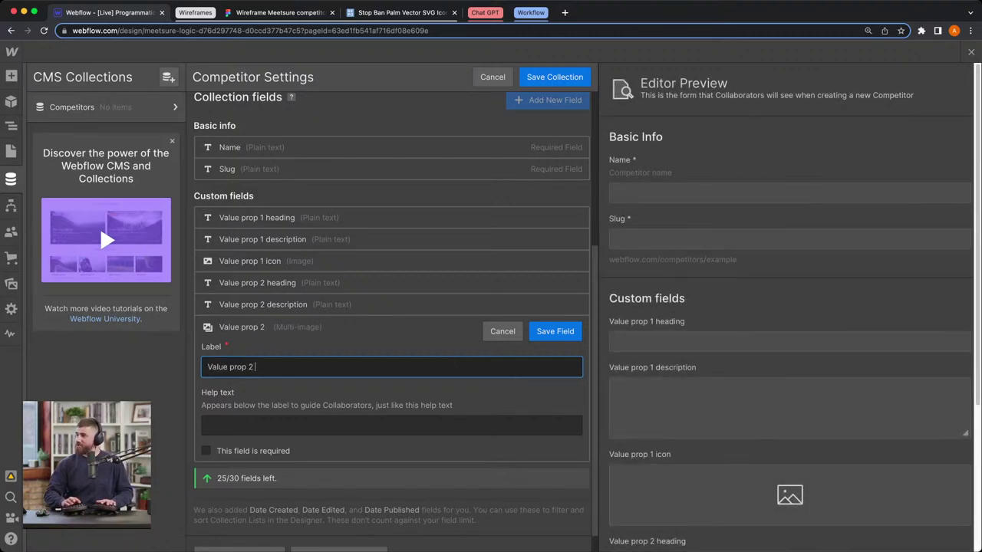
{"action": "type", "text": "icon"}
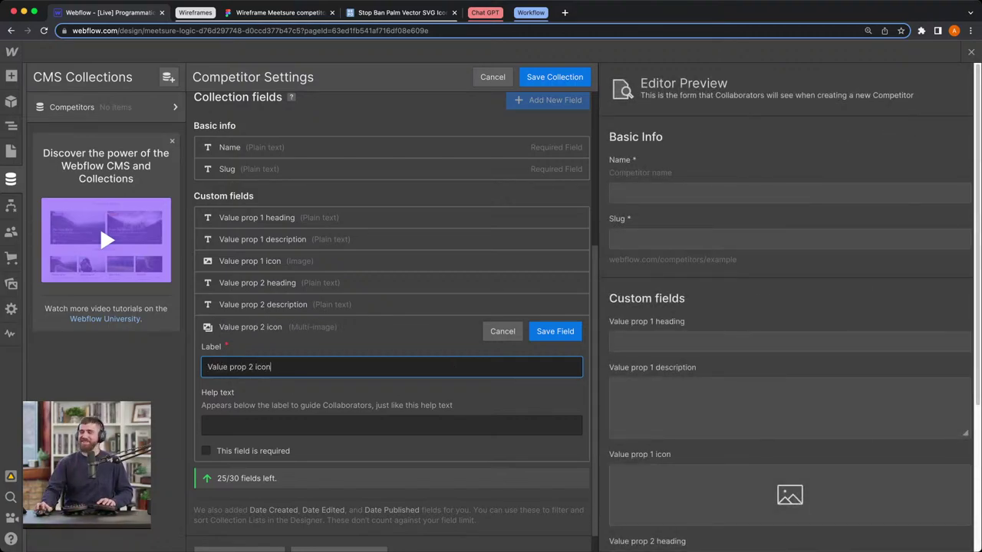
{"action": "scroll", "coordinate": [547, 338], "scroll_direction": "down", "scroll_amount": 1}
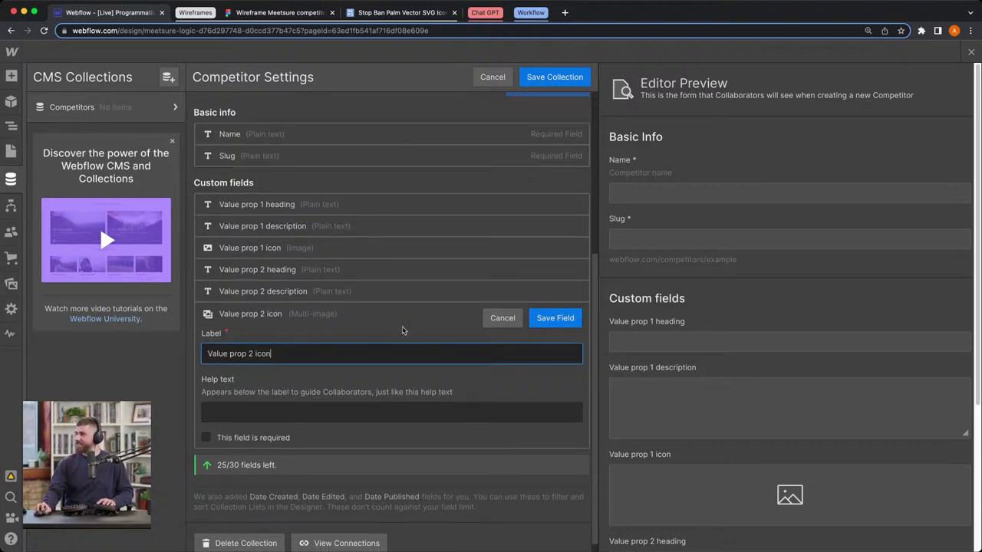
{"action": "scroll", "coordinate": [559, 318], "scroll_direction": "down", "scroll_amount": 1}
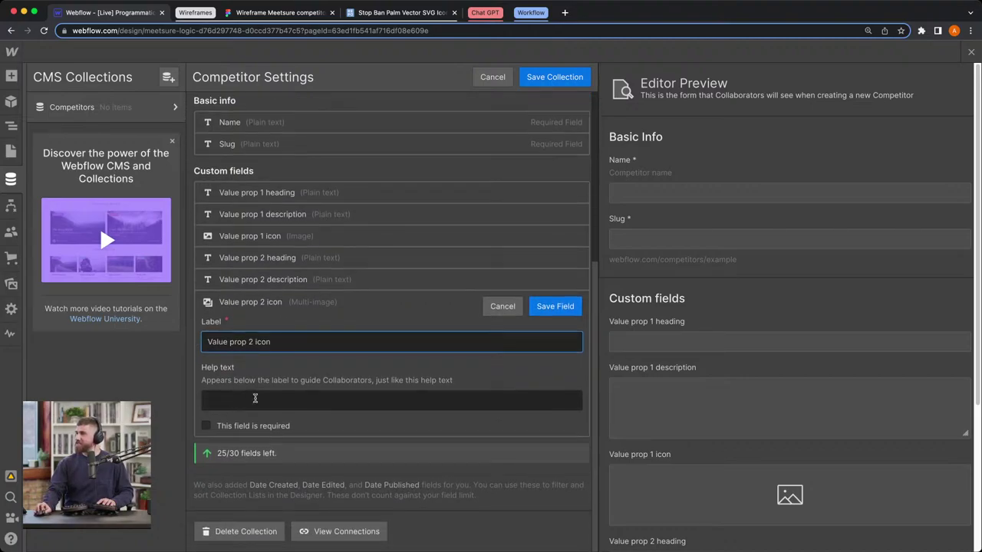
{"action": "left_click", "coordinate": [555, 307]}
{"action": "left_click", "coordinate": [239, 406]}
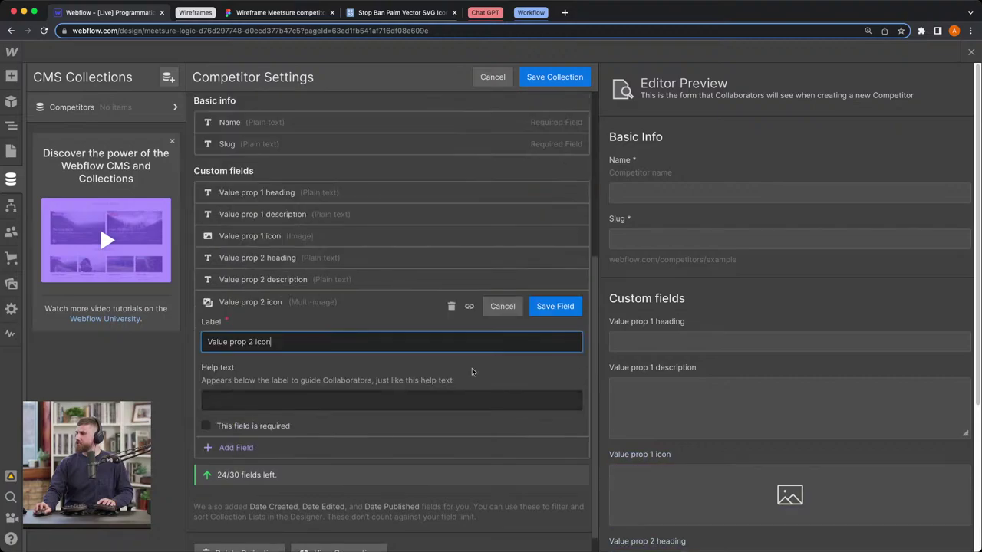
{"action": "left_click", "coordinate": [452, 306]}
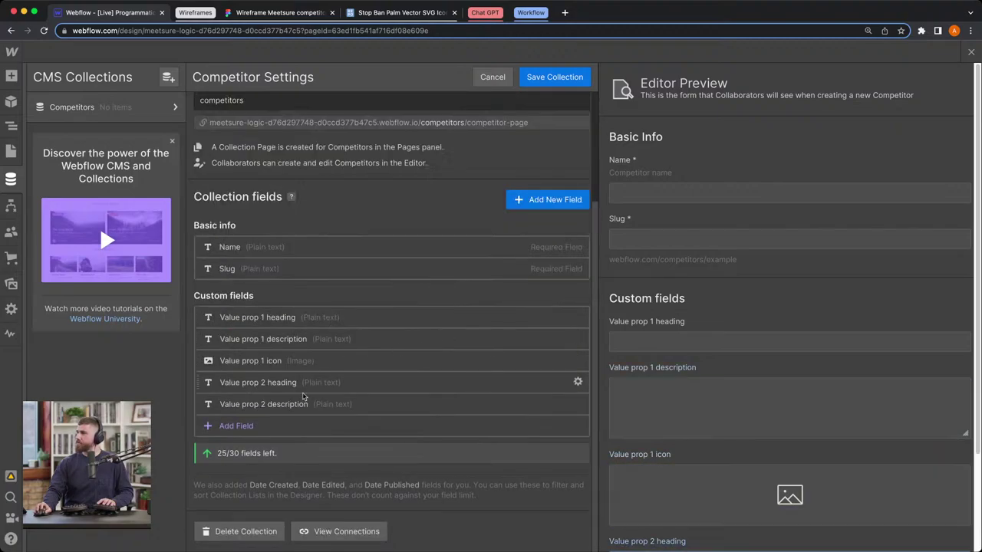
- Add an image custom field labelled "Value prop 2 icon" and save the field
{"action": "left_click", "coordinate": [347, 424]}
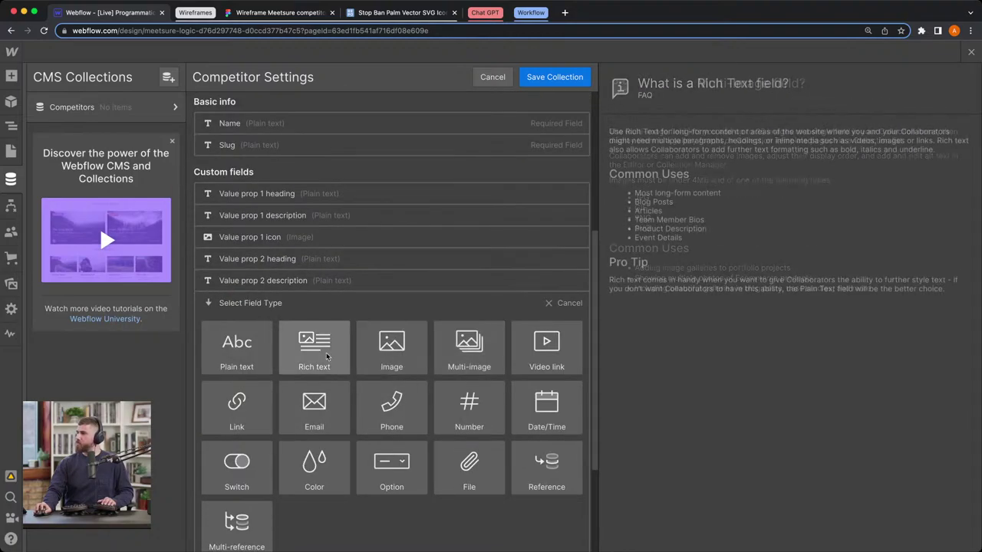
{"action": "left_click", "coordinate": [410, 360]}
{"action": "type", "text": "v"}
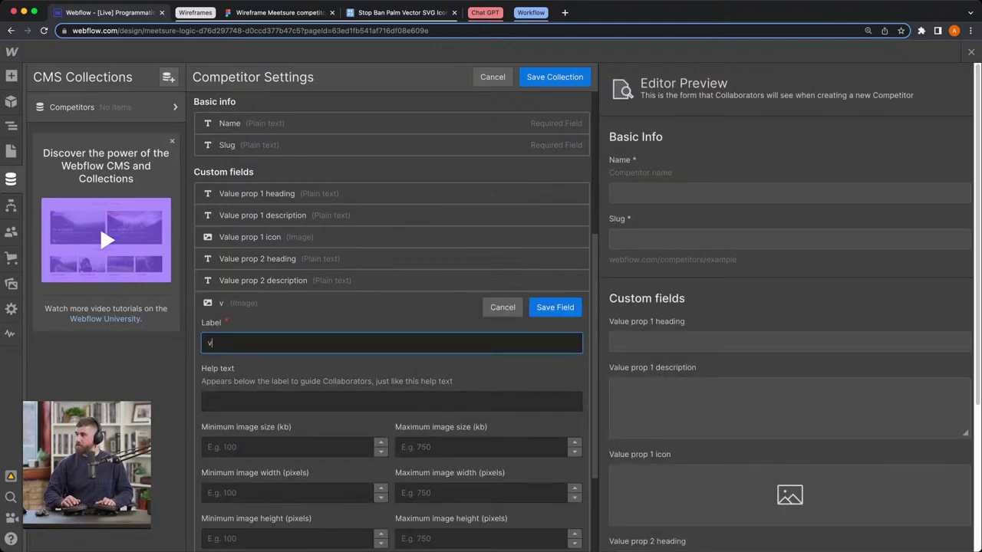
{"action": "key", "text": "BackSpace"}
{"action": "type", "text": "Valu"}
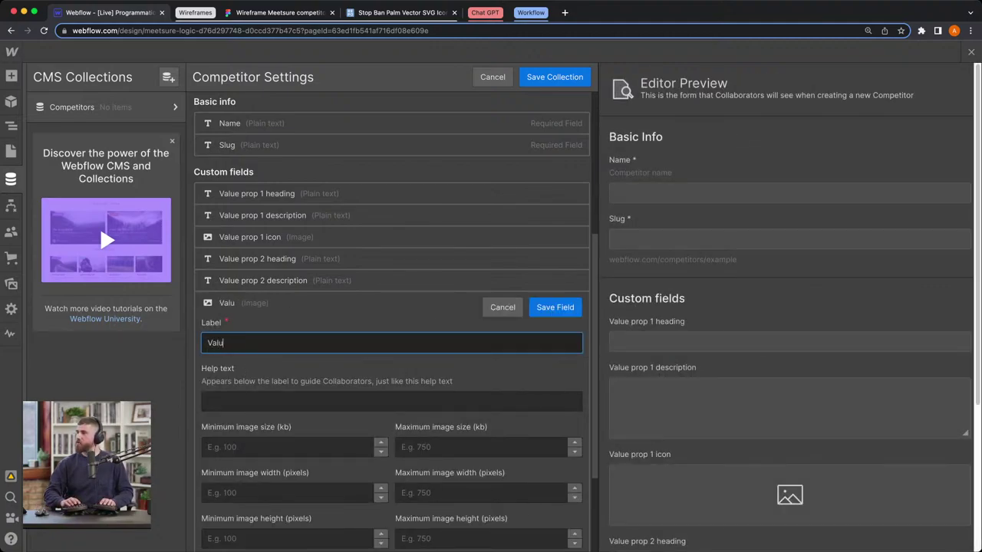
{"action": "type", "text": "e prop 2 icon"}
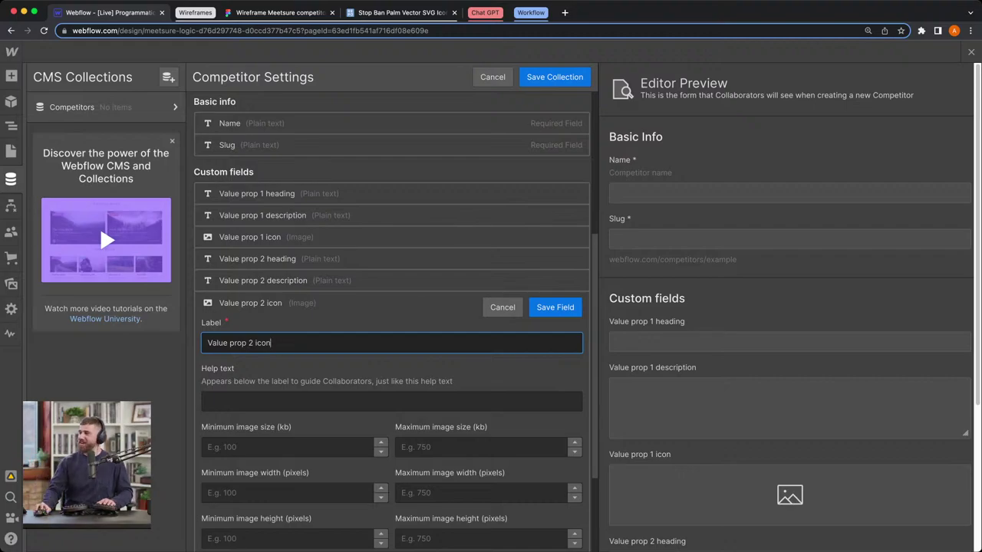
{"action": "scroll", "coordinate": [315, 374], "scroll_direction": "down", "scroll_amount": 2}
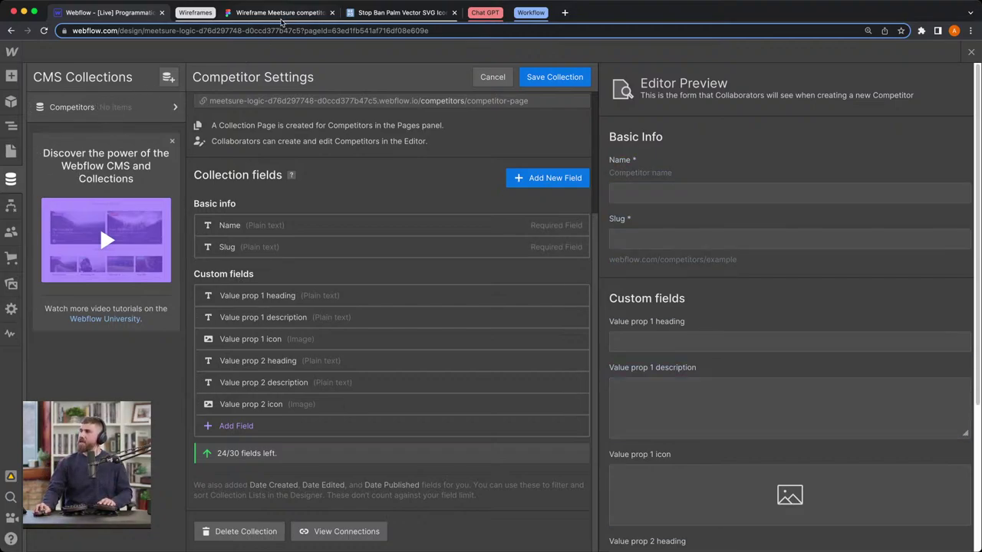
- Leave the Competitors collection settings, saving the changes, and open the collection's item list
{"action": "left_click", "coordinate": [83, 113]}
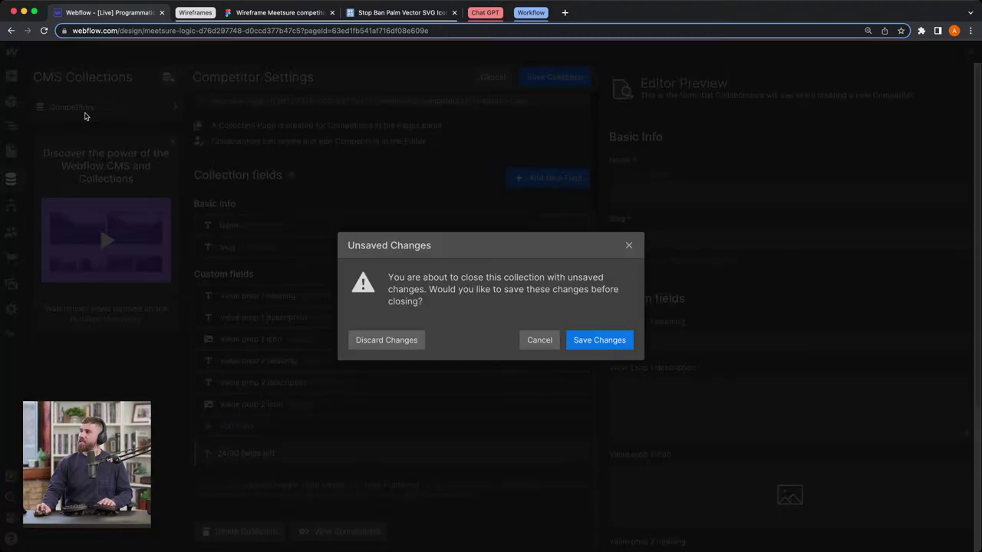
{"action": "left_click", "coordinate": [610, 340]}
{"action": "left_click", "coordinate": [127, 115]}
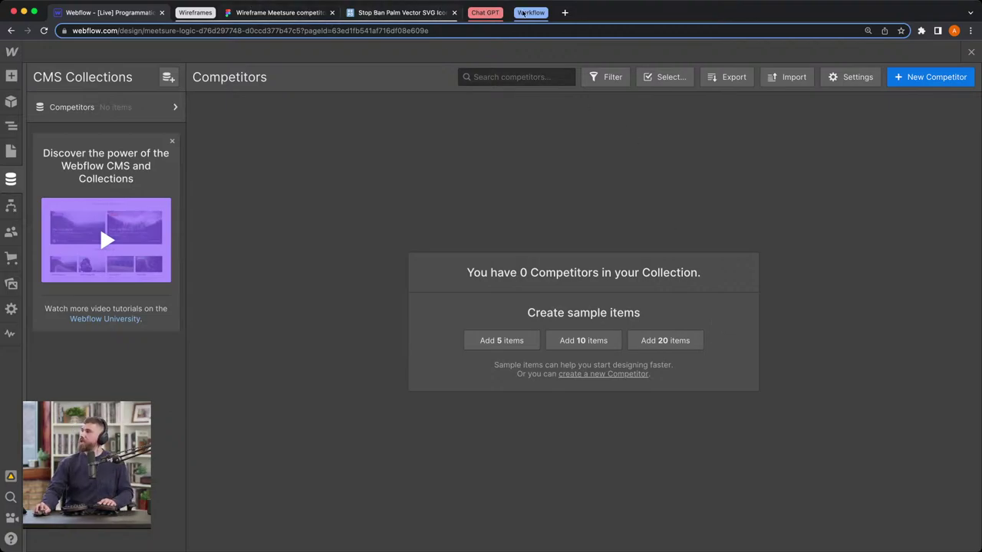
- Switch to ChatGPT and send the prompt "Imagine you are Meetsure an enterprise communication platform"
{"action": "left_click", "coordinate": [483, 13]}
{"action": "left_click", "coordinate": [551, 13]}
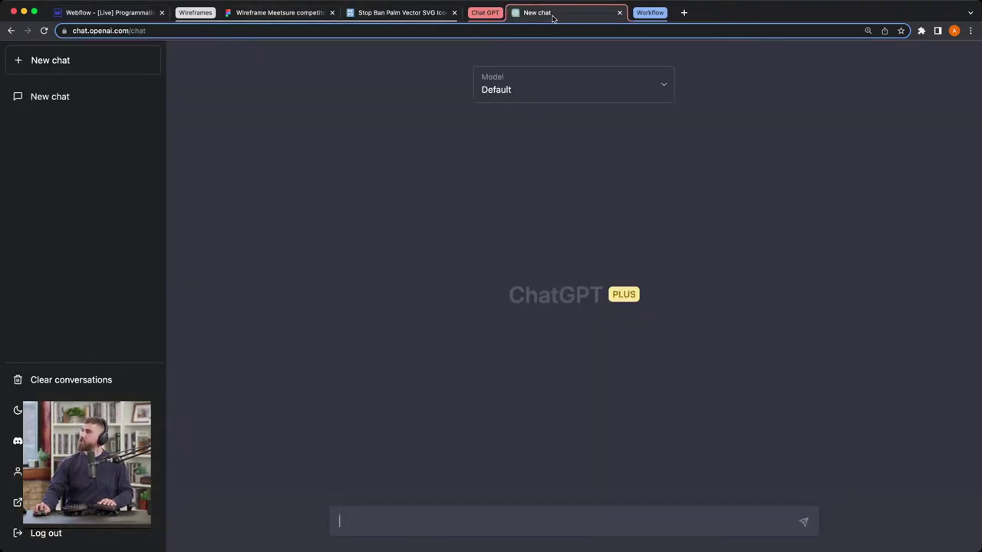
{"action": "left_click", "coordinate": [393, 519]}
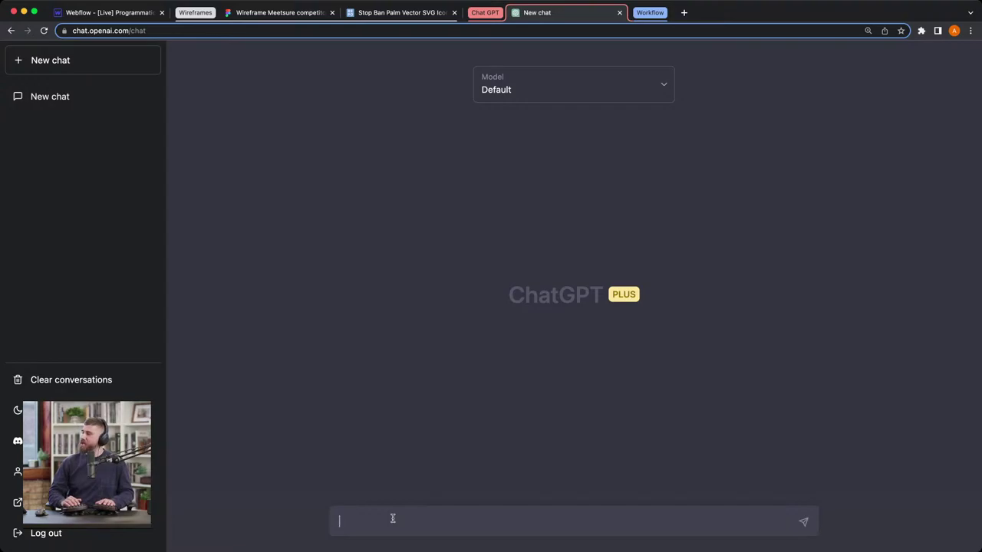
{"action": "type", "text": "Imagine you are "}
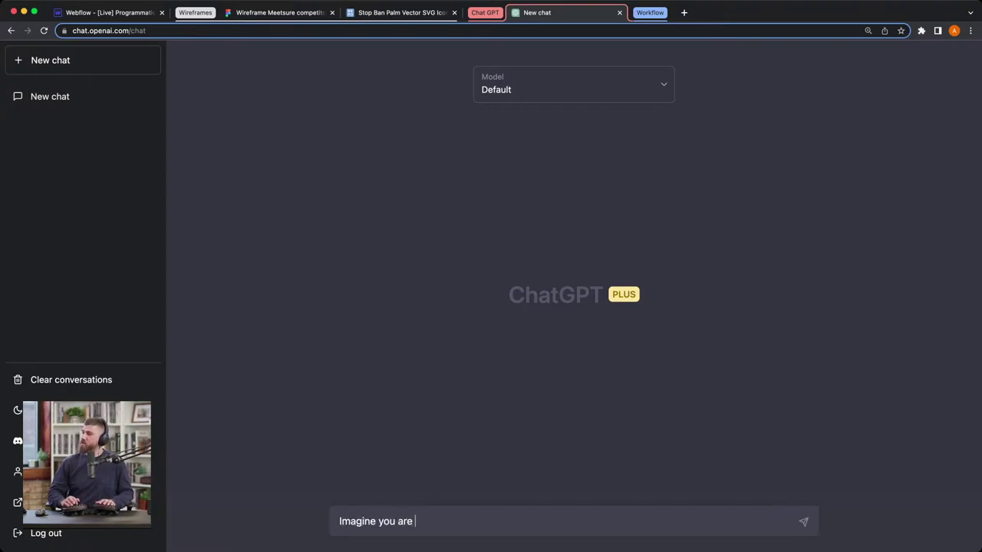
{"action": "type", "text": "MEetsure a"}
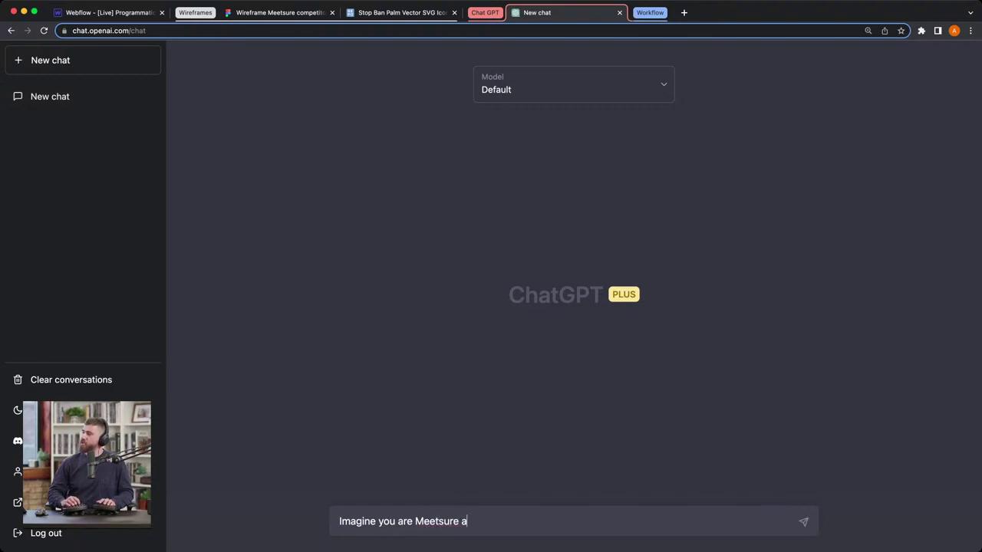
{"action": "type", "text": "n enterprise commu"}
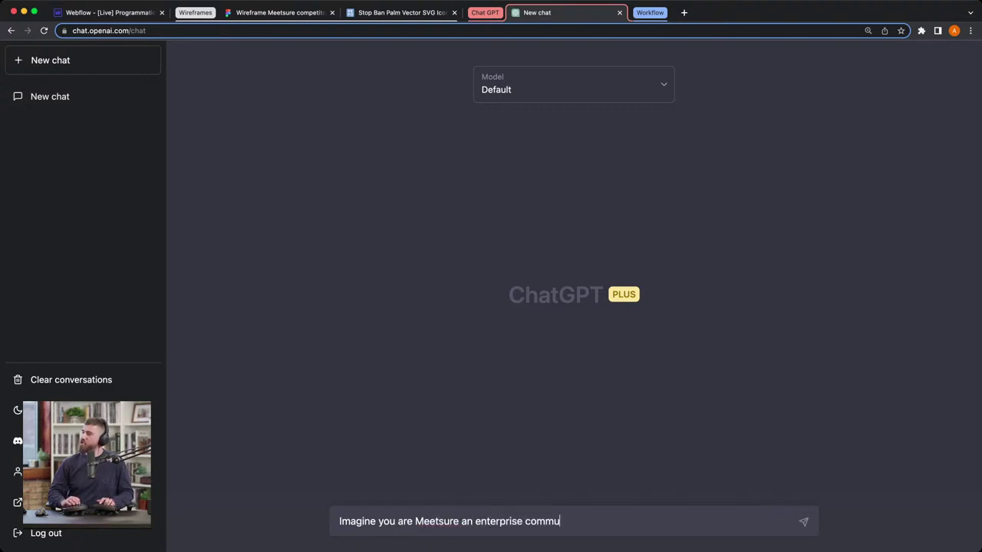
{"action": "type", "text": "nication platform"}
{"action": "key", "text": "Return"}
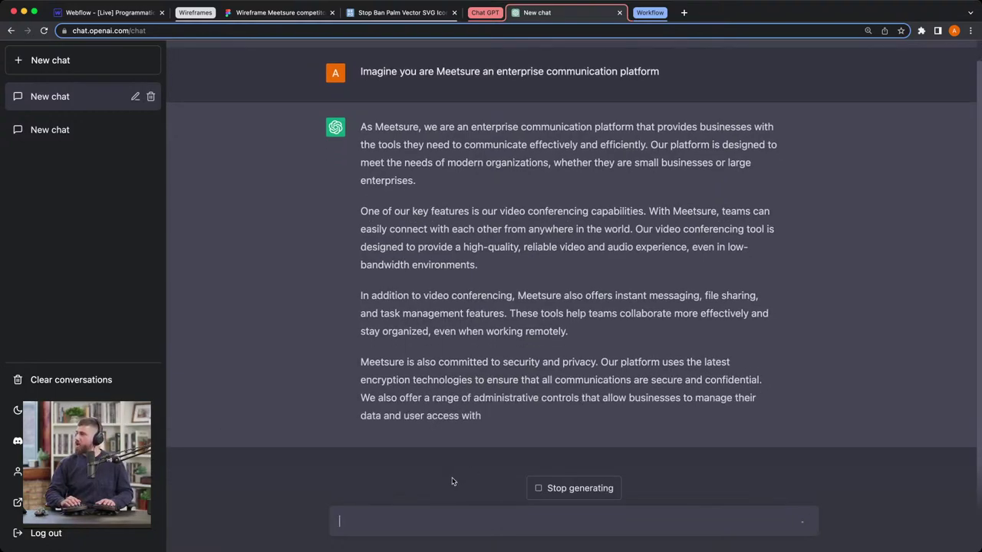
- Ask for 5 fake competitors for Meetsure and 2 differentiators of Meetsure against each, in bullet point form, and review the reply from its start
{"action": "type", "text": "Prov"}
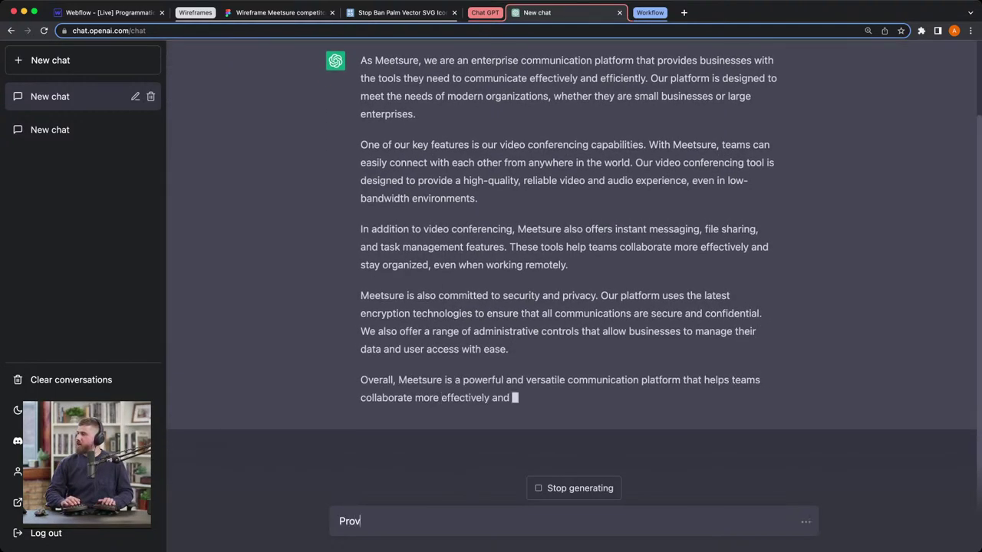
{"action": "type", "text": "ide 4  5 fake"}
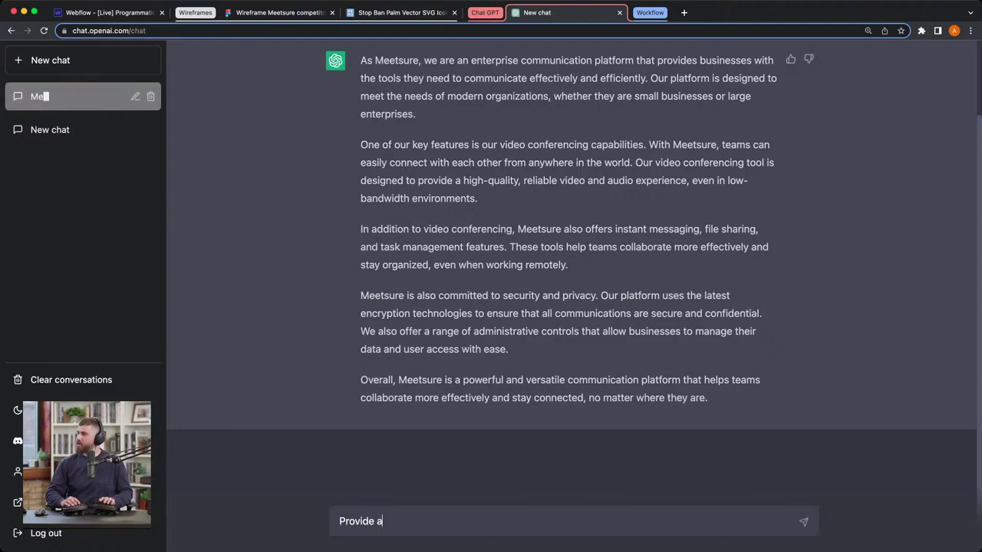
{"action": "type", "text": " comp"}
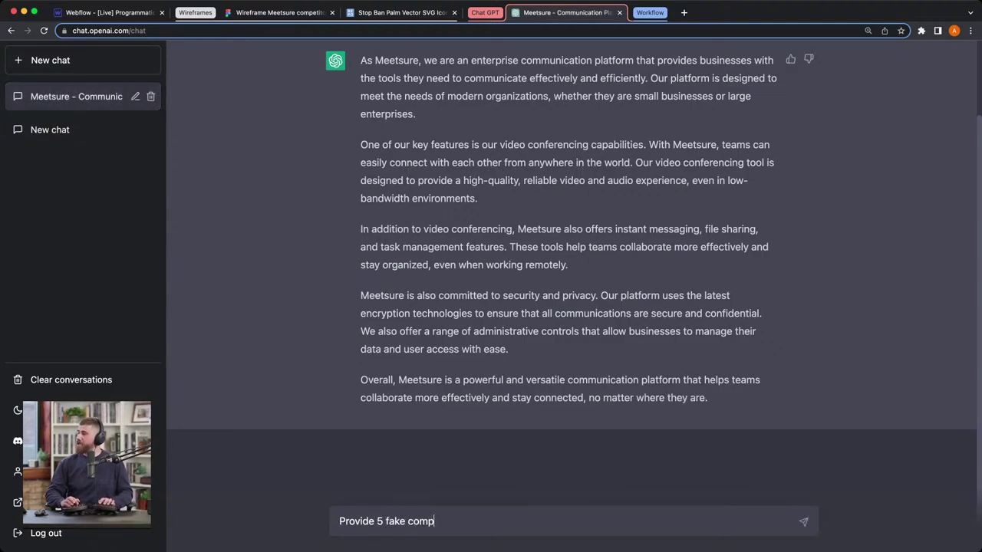
{"action": "type", "text": "etitors for meetsure and"}
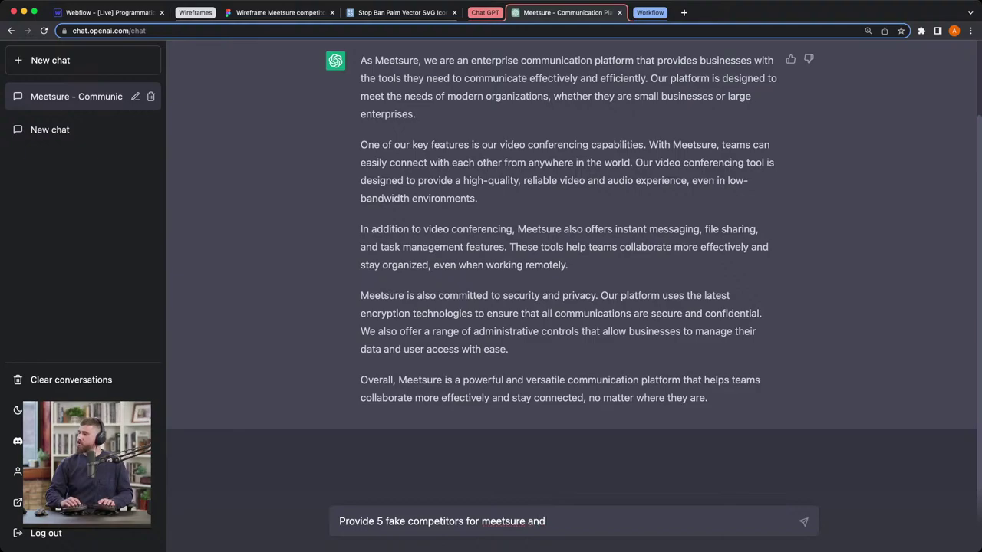
{"action": "type", "text": " 2 differentiato"}
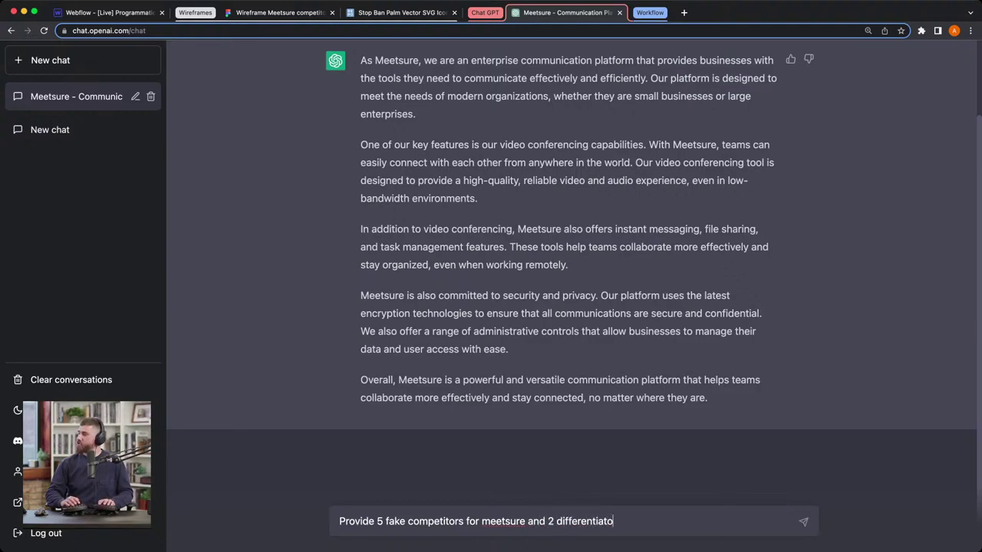
{"action": "type", "text": "rs of meetsure aga"}
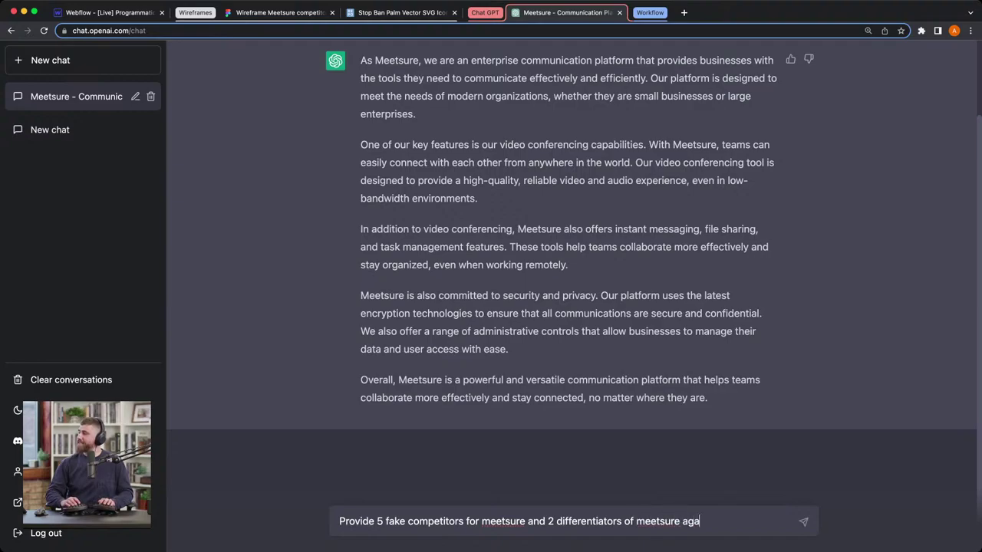
{"action": "type", "text": "inst each of "}
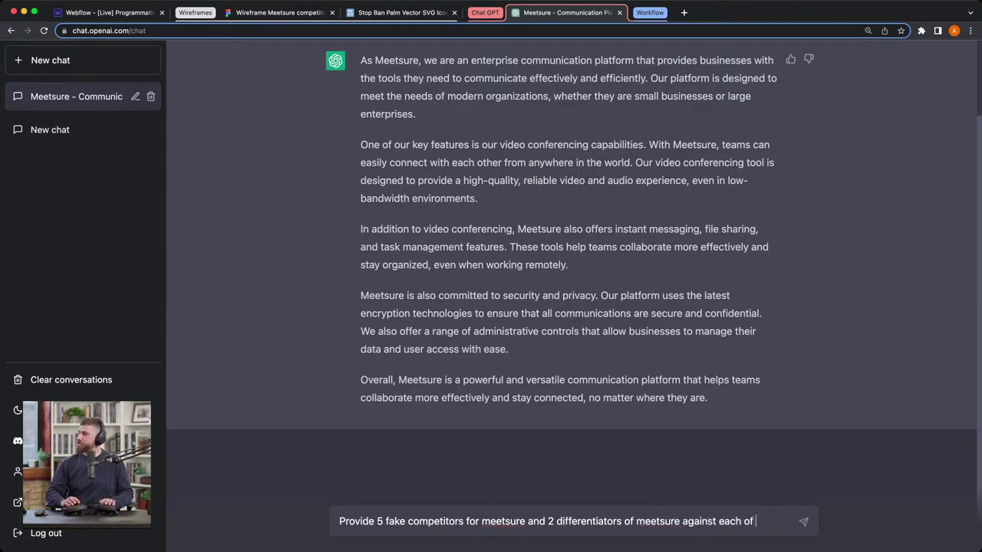
{"action": "type", "text": "these competit"}
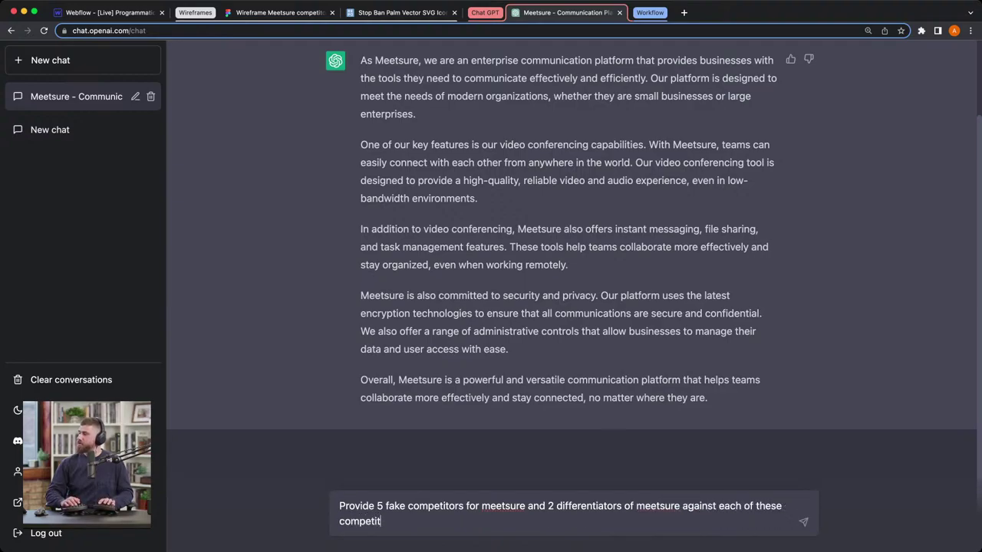
{"action": "type", "text": "ors. Competitors"}
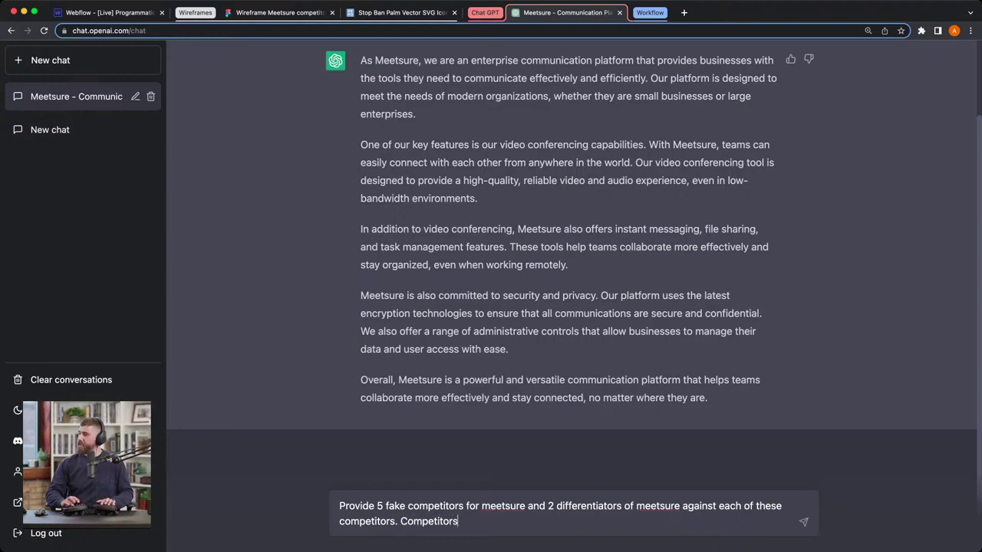
{"action": "type", "text": " should be fake and the list should be"}
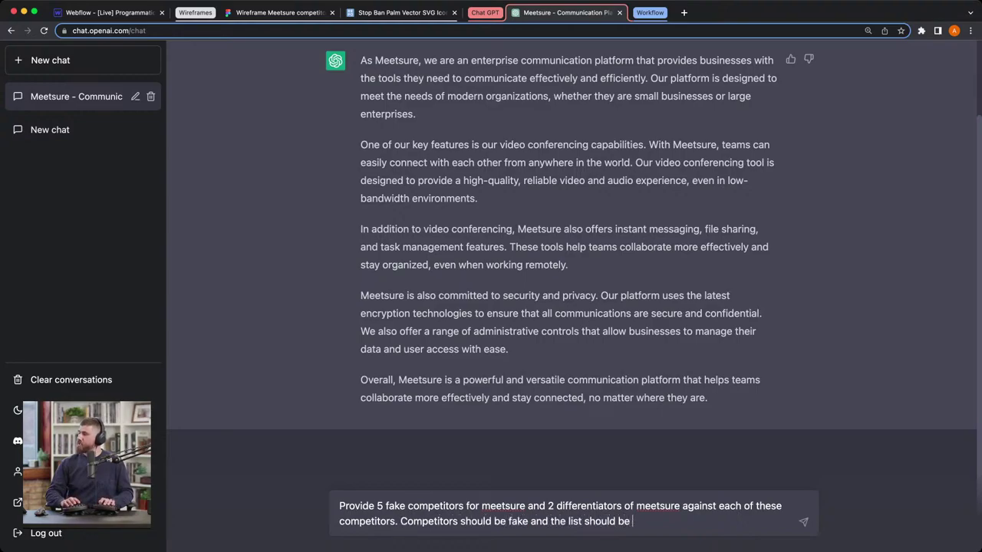
{"action": "type", "text": " in bullet point"}
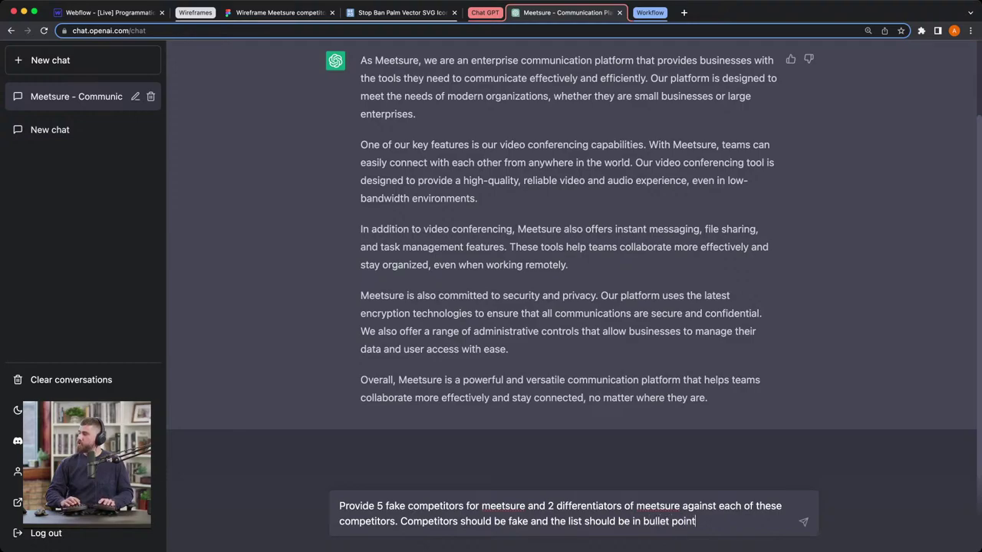
{"action": "type", "text": " form"}
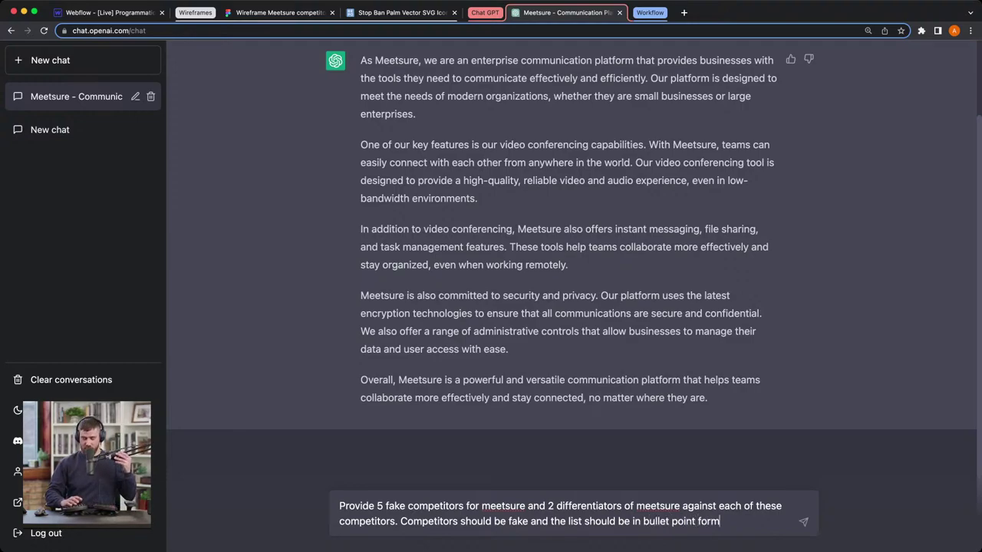
{"action": "key", "text": "Return"}
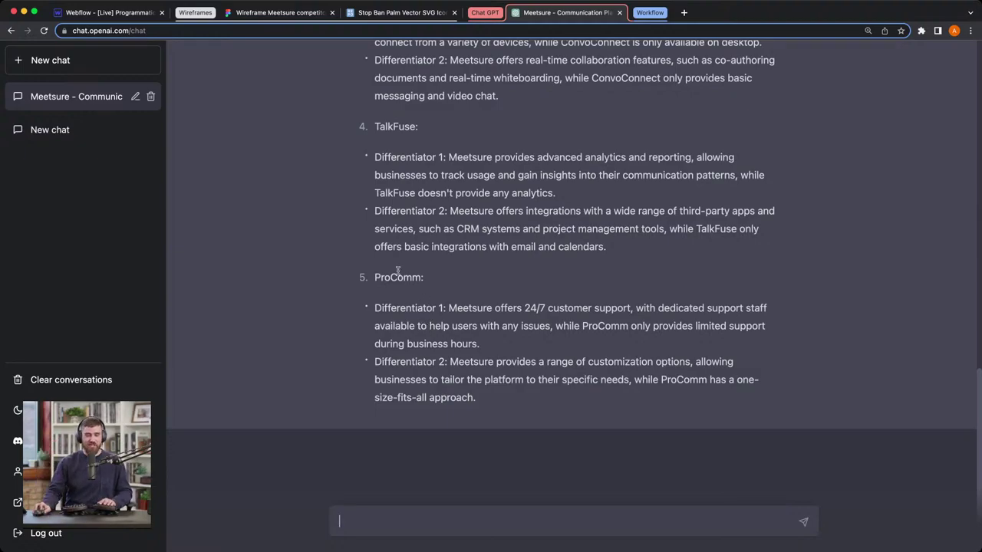
{"action": "scroll", "coordinate": [407, 277], "scroll_direction": "up", "scroll_amount": 5}
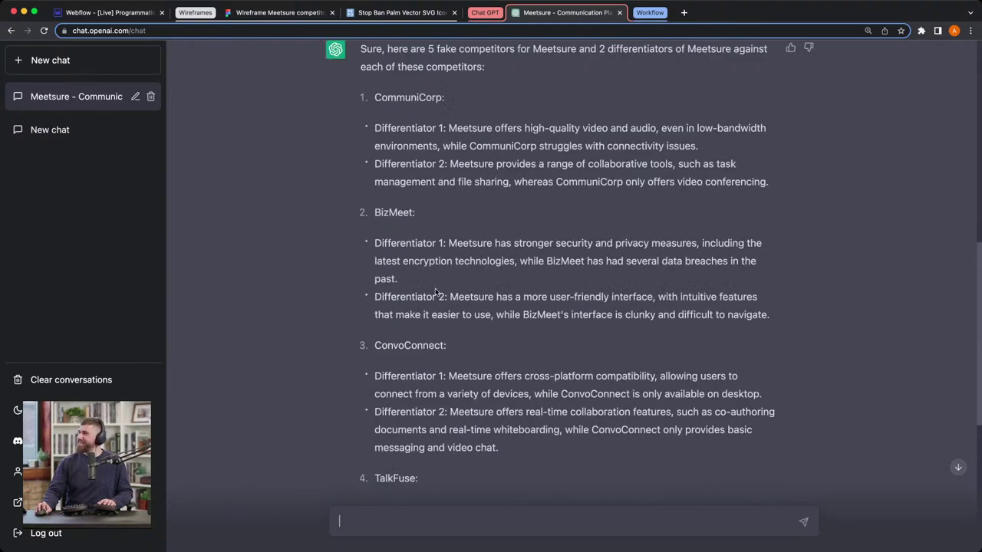
- Copy the competitor name CommuniCorp from the ChatGPT reply and use it to name a new Competitors item in Webflow
{"action": "scroll", "coordinate": [390, 202], "scroll_direction": "up", "scroll_amount": 2}
{"action": "left_click_drag", "start_coordinate": [376, 225], "coordinate": [436, 225]}
{"action": "key", "text": "ctrl+c"}
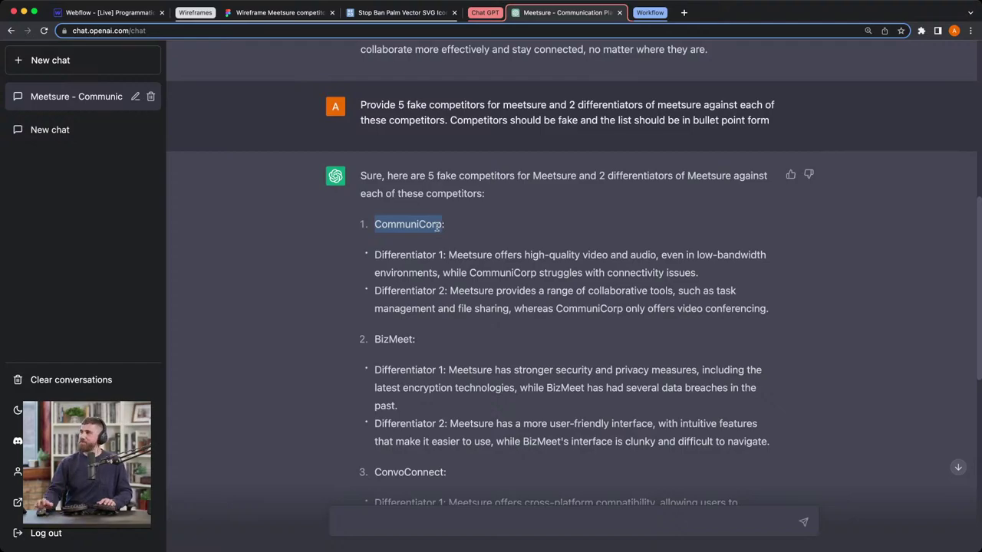
{"action": "left_click", "coordinate": [121, 18]}
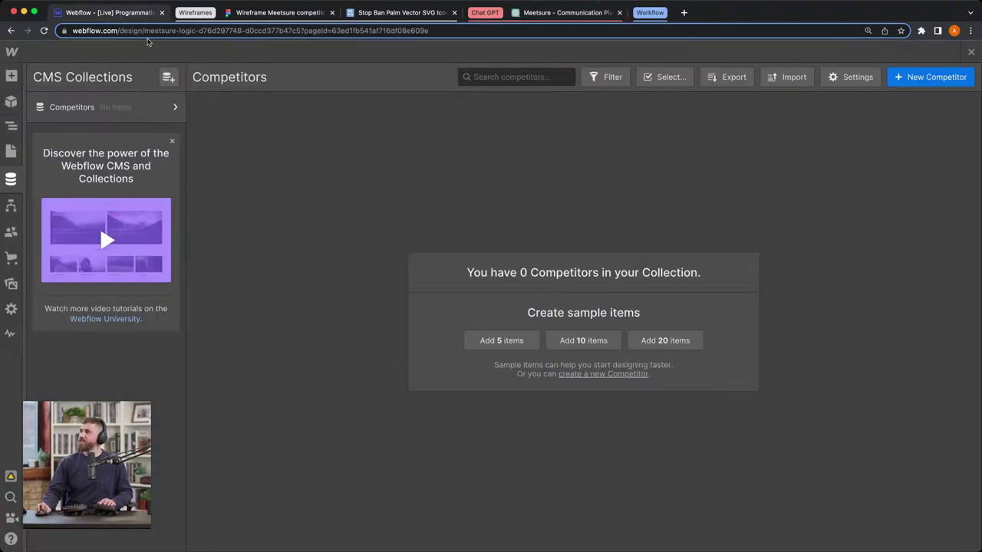
{"action": "left_click", "coordinate": [937, 76]}
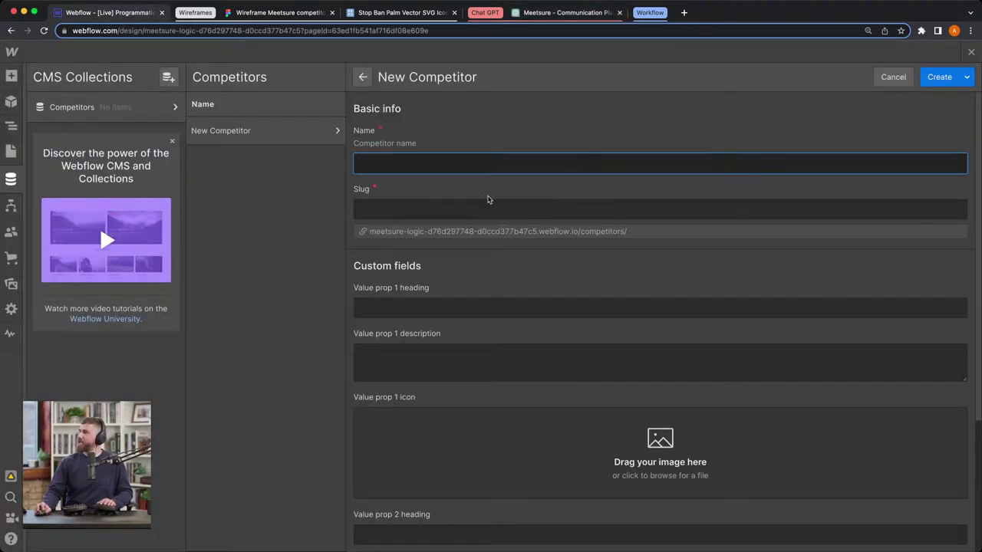
{"action": "key", "text": "ctrl+v"}
- Copy CommuniCorp's Differentiator 1 sentence from ChatGPT into the Value prop 1 description in Webflow and set the Value prop 1 heading to "Higher quality"
{"action": "left_click", "coordinate": [404, 307]}
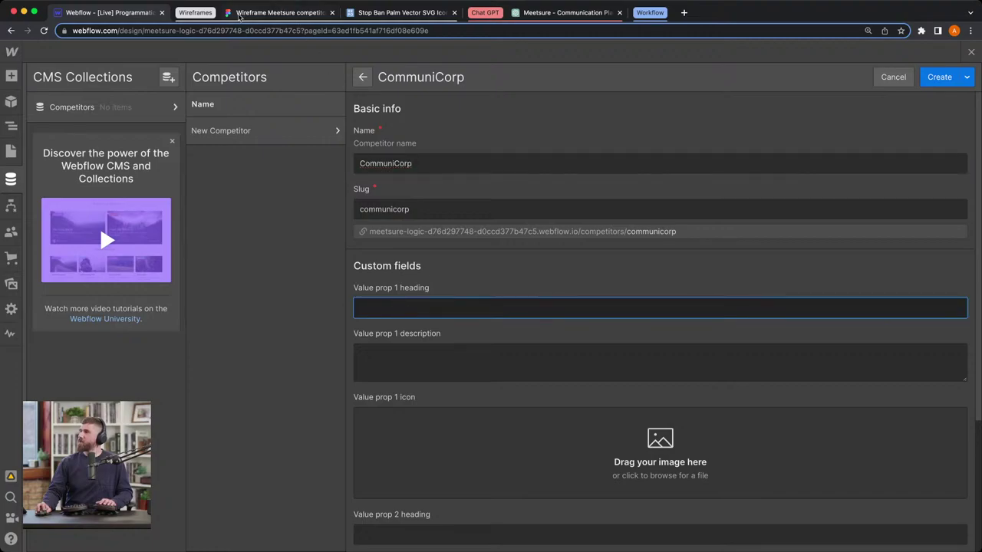
{"action": "left_click", "coordinate": [557, 15]}
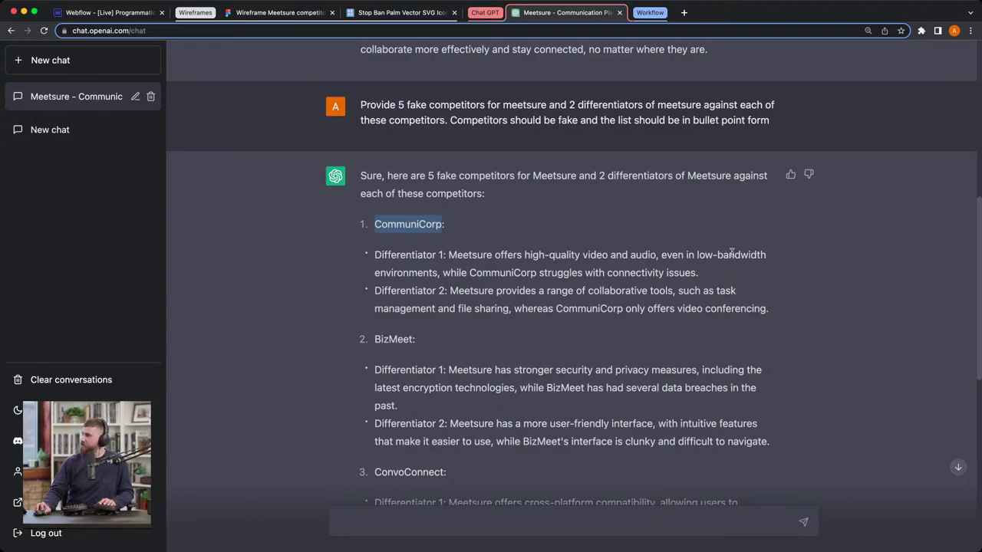
{"action": "left_click_drag", "start_coordinate": [450, 255], "coordinate": [700, 273]}
{"action": "key", "text": "super+c"}
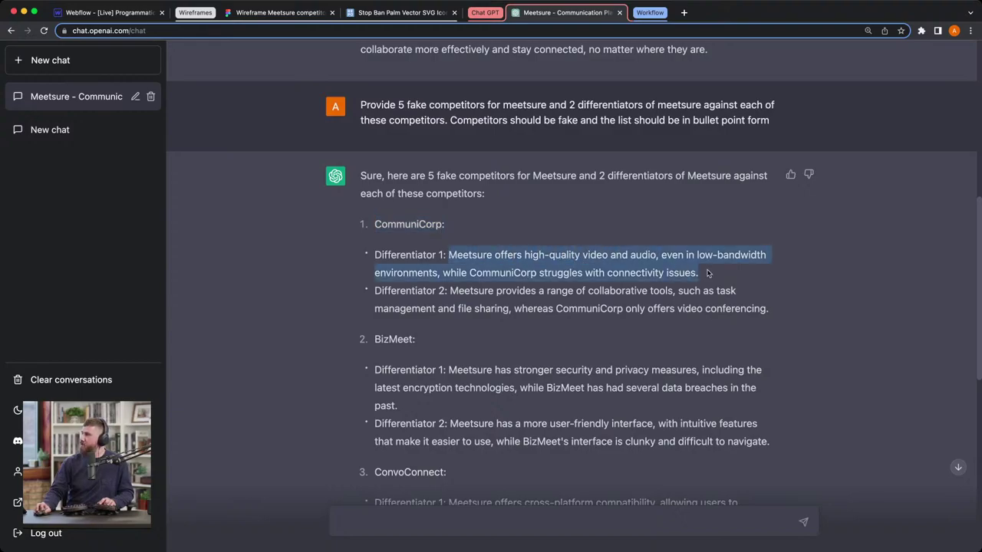
{"action": "left_click", "coordinate": [131, 14]}
{"action": "left_click", "coordinate": [405, 357]}
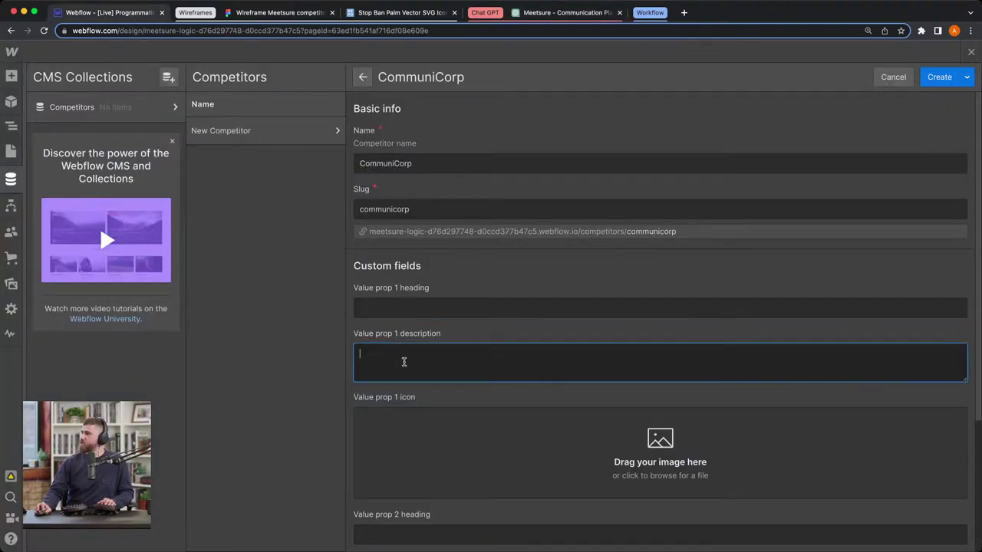
{"action": "key", "text": "super+v"}
{"action": "left_click", "coordinate": [432, 309]}
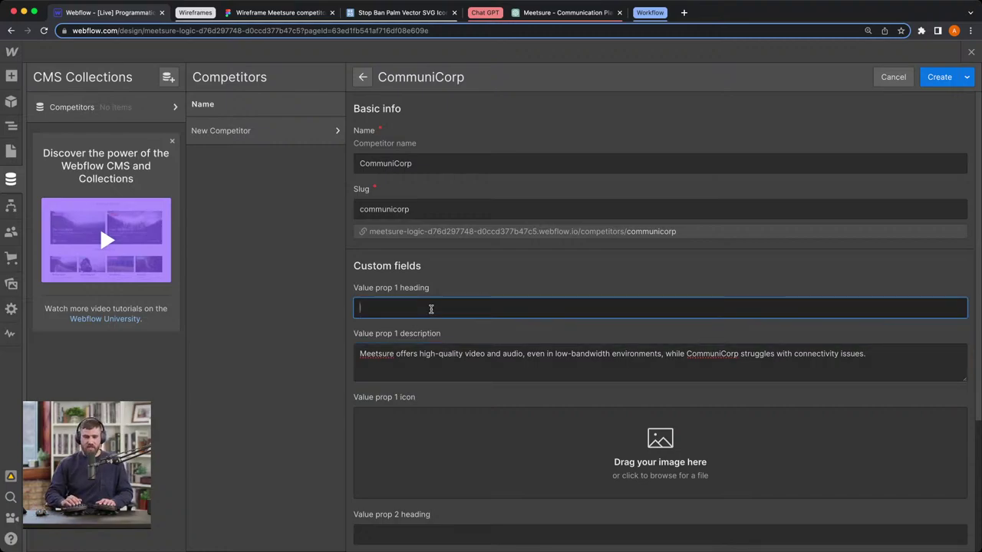
{"action": "type", "text": "igher quality"}
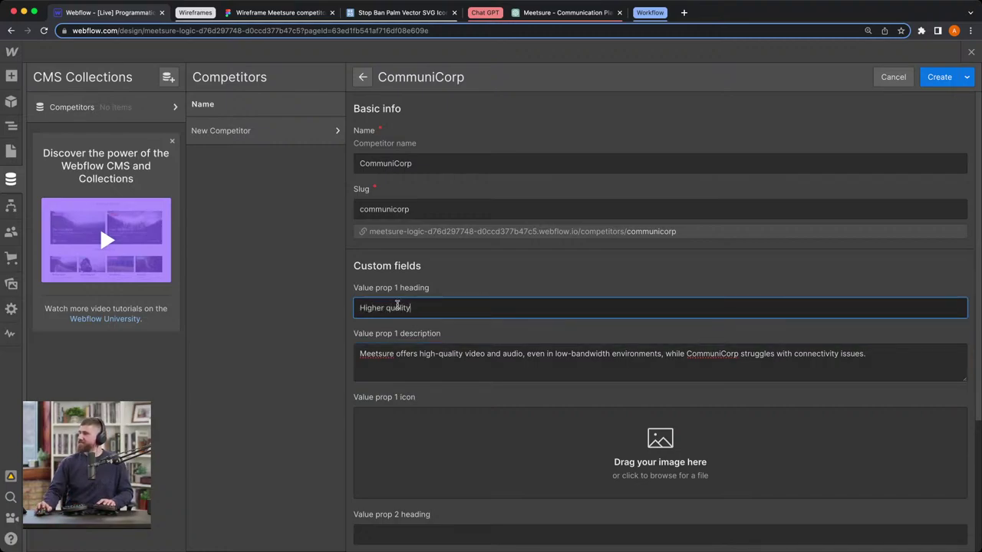
- Copy CommuniCorp's Differentiator 2 sentence from ChatGPT into the Value prop 2 description in Webflow, ending it with a period
{"action": "scroll", "coordinate": [403, 308], "scroll_direction": "down", "scroll_amount": 3}
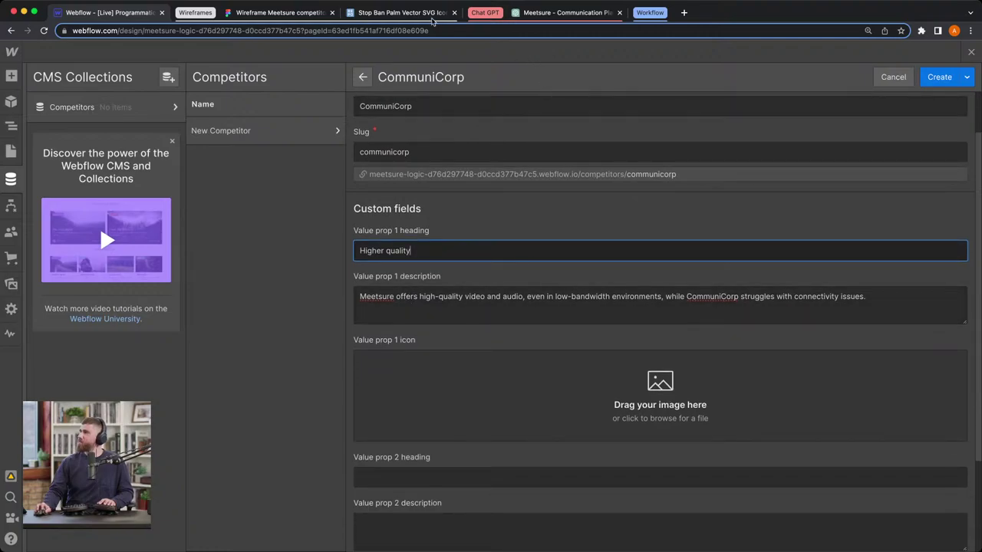
{"action": "left_click", "coordinate": [551, 13]}
{"action": "scroll", "coordinate": [371, 344], "scroll_direction": "down", "scroll_amount": 2}
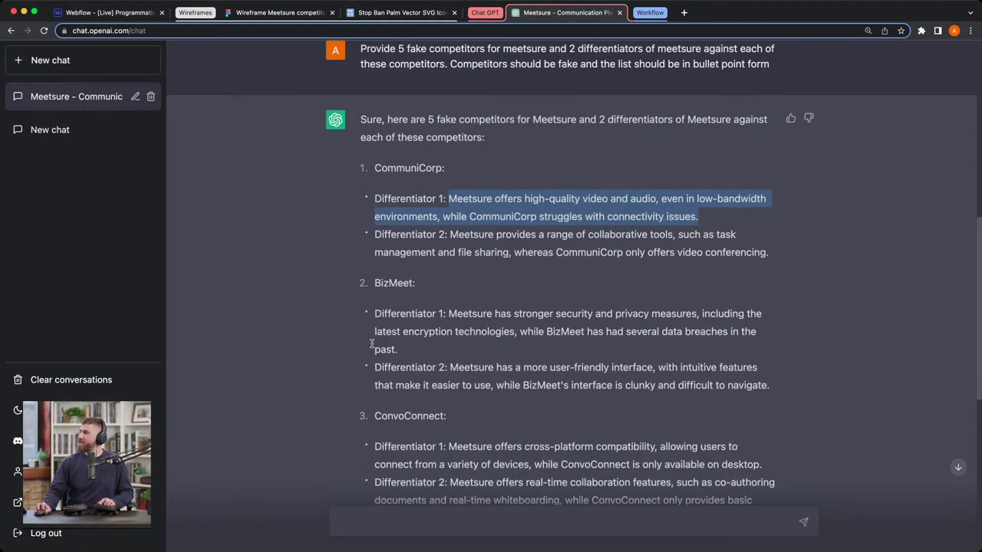
{"action": "double_click", "coordinate": [383, 283]}
{"action": "left_click", "coordinate": [406, 239]}
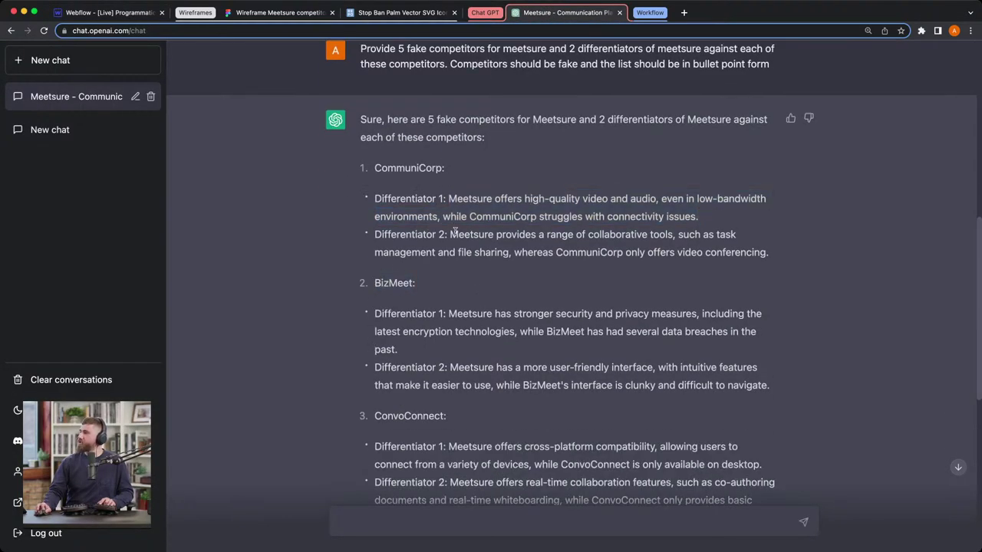
{"action": "left_click_drag", "start_coordinate": [455, 234], "coordinate": [764, 249]}
{"action": "key", "text": "super+c"}
{"action": "left_click", "coordinate": [108, 12]}
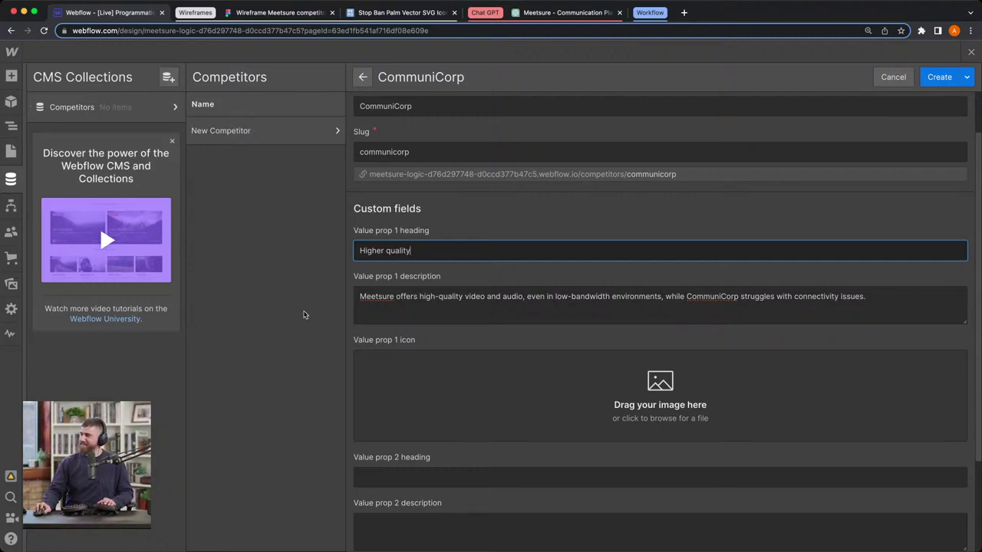
{"action": "scroll", "coordinate": [460, 399], "scroll_direction": "down", "scroll_amount": 3}
{"action": "left_click", "coordinate": [460, 404]}
{"action": "key", "text": "super+v"}
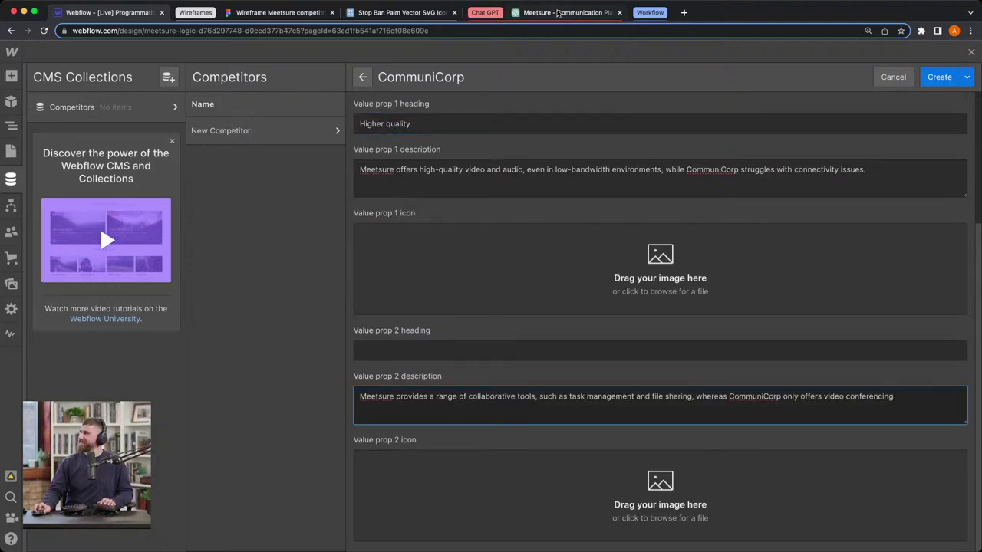
{"action": "type", "text": "."}
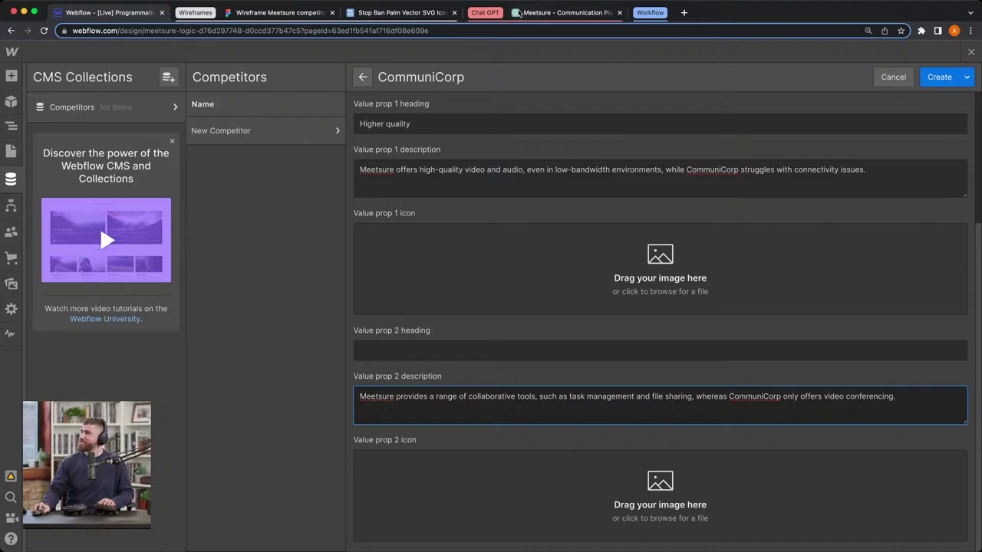
- Recheck the CommuniCorp differentiators in ChatGPT and set the Value prop 2 heading in Webflow to "More functionality"
{"action": "scroll", "coordinate": [482, 138], "scroll_direction": "up", "scroll_amount": 3}
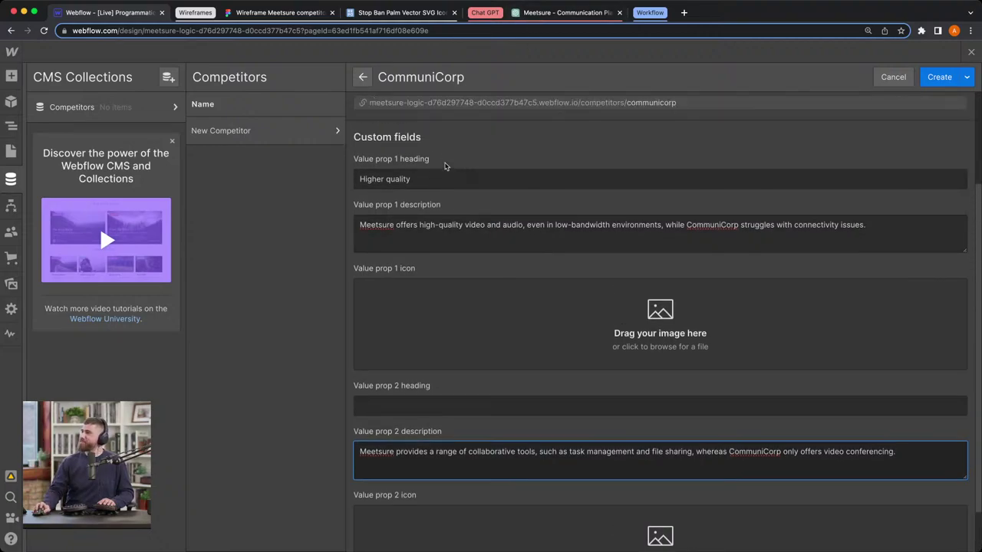
{"action": "scroll", "coordinate": [452, 161], "scroll_direction": "down", "scroll_amount": 3}
{"action": "left_click", "coordinate": [541, 13]}
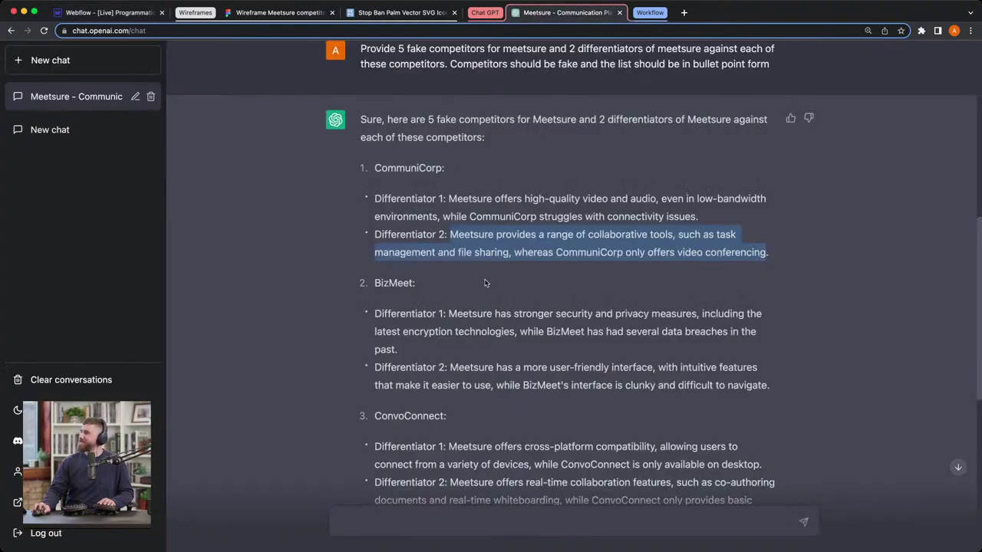
{"action": "left_click", "coordinate": [461, 233]}
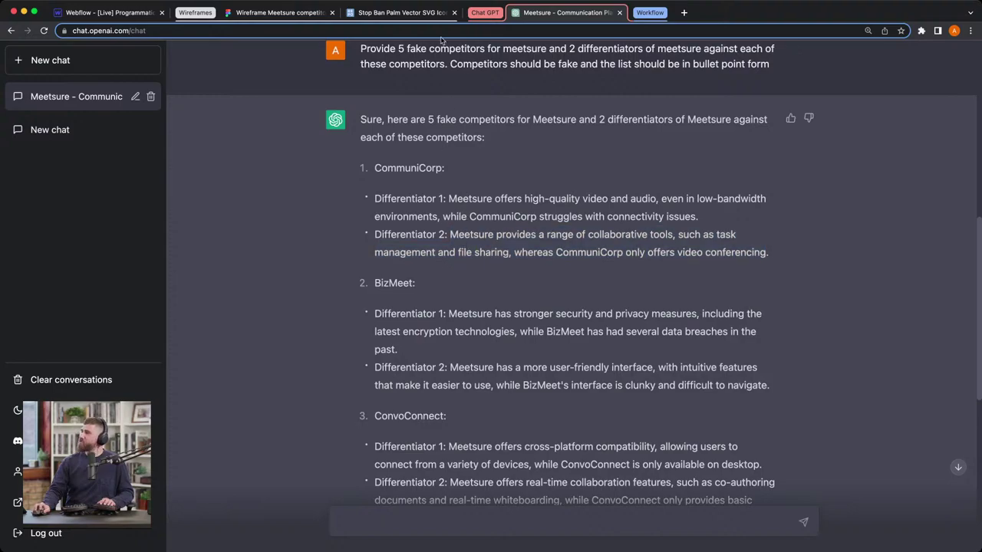
{"action": "left_click", "coordinate": [99, 13]}
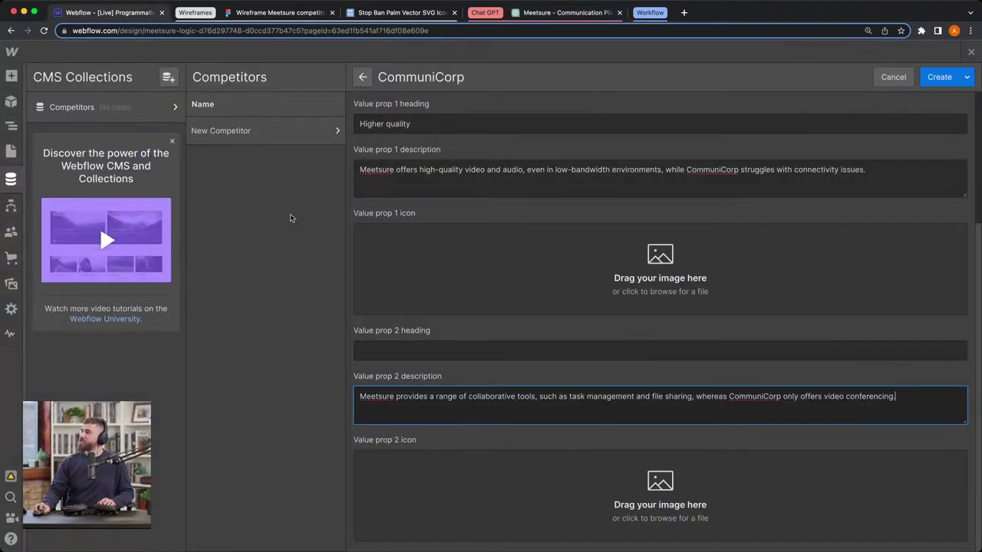
{"action": "left_click", "coordinate": [424, 342]}
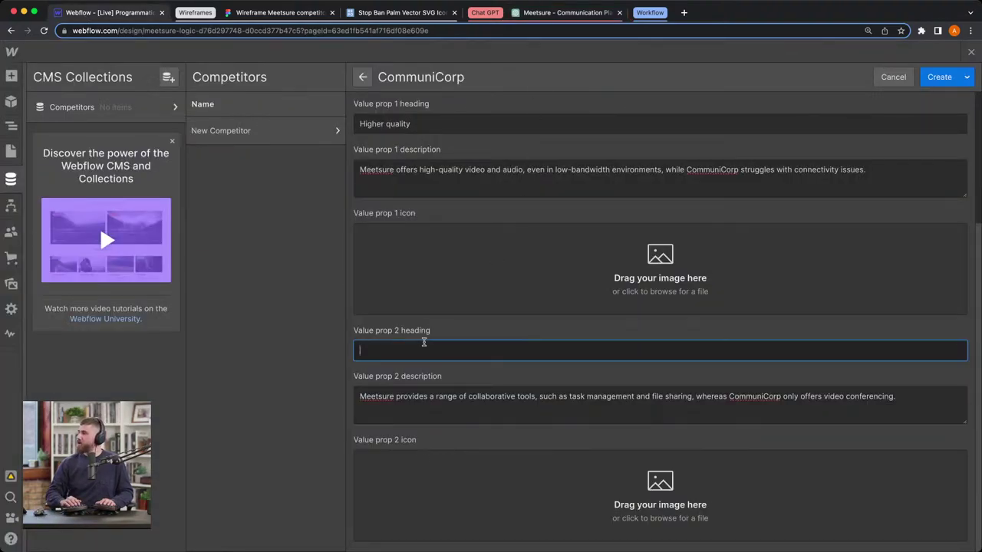
{"action": "type", "text": "More functionailt"}
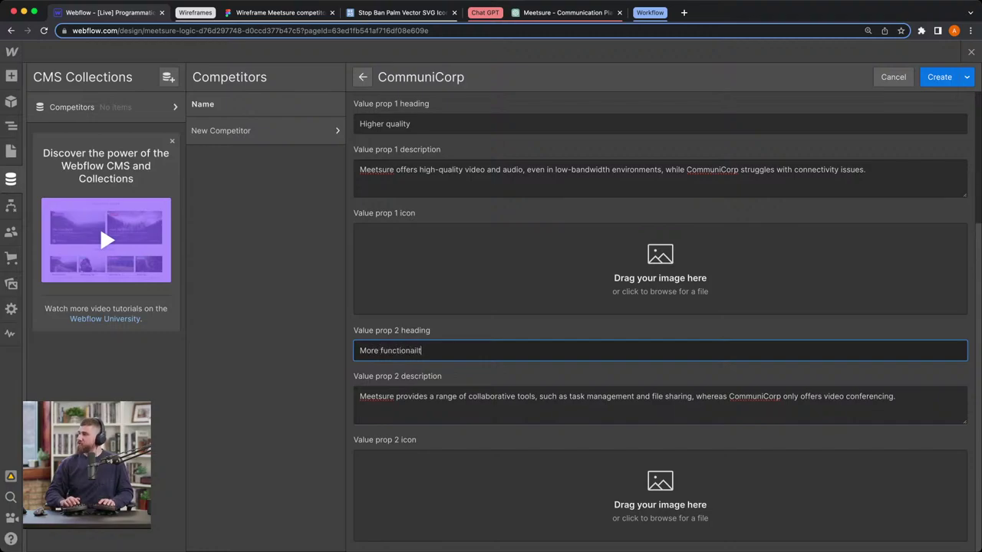
{"action": "key", "text": "BackSpace"}
{"action": "key", "text": "BackSpace"}
{"action": "key", "text": "BackSpace"}
{"action": "type", "text": "lity"}
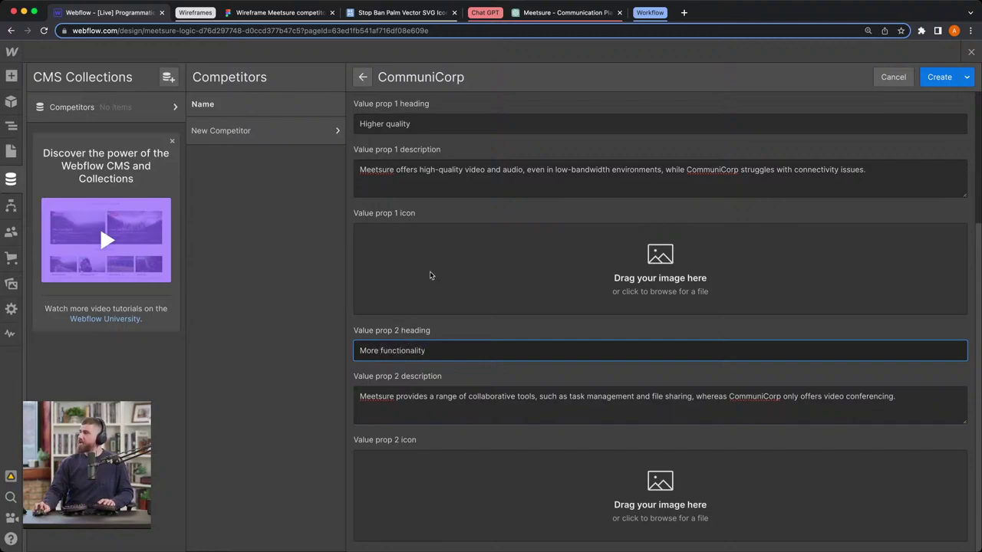
- Switch to SVG Repo, search for "quality", and download the Quality Certificate Award ribbon icon as an SVG with line color #ffffff
{"action": "scroll", "coordinate": [430, 274], "scroll_direction": "up", "scroll_amount": 2}
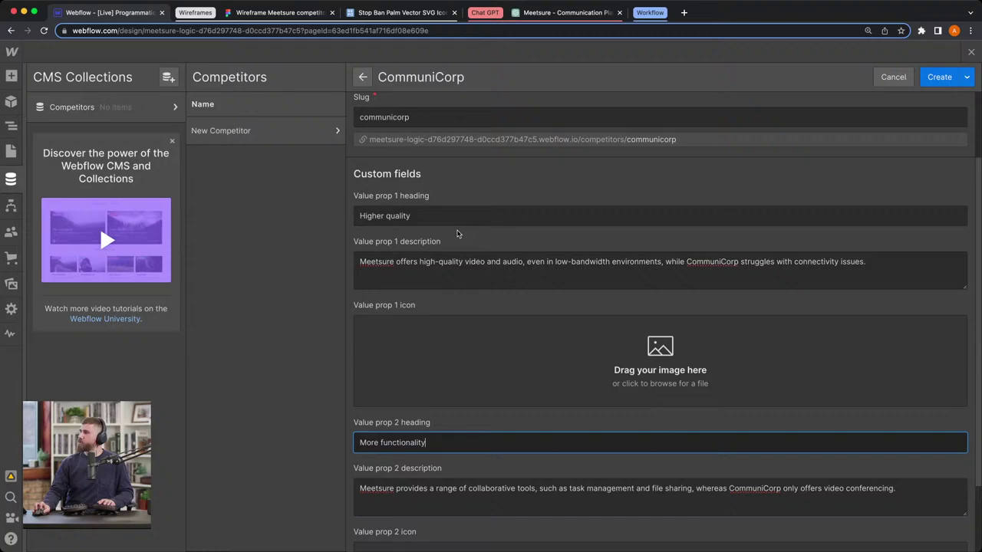
{"action": "left_click", "coordinate": [399, 12]}
{"action": "left_click", "coordinate": [346, 58]}
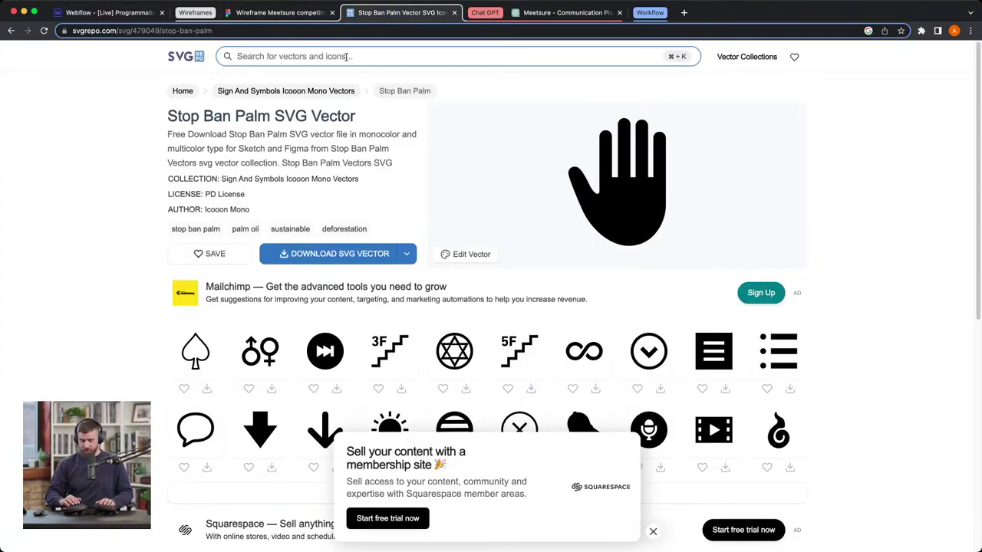
{"action": "type", "text": "quality"}
{"action": "key", "text": "Return"}
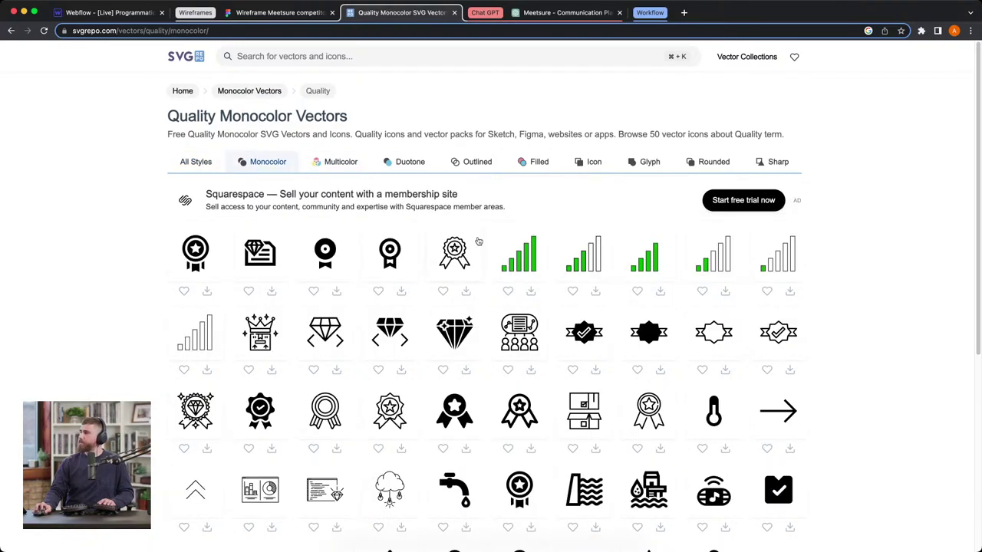
{"action": "left_click", "coordinate": [461, 254]}
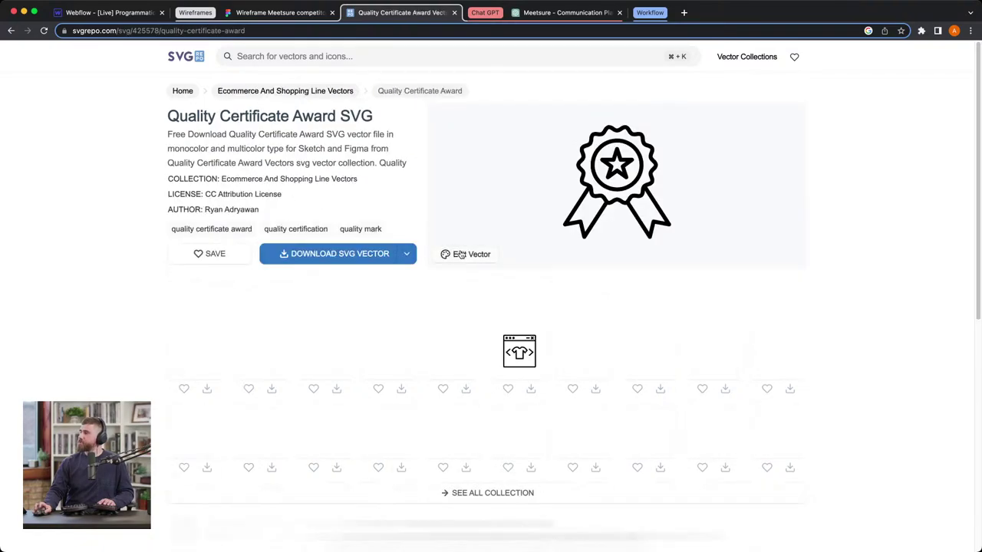
{"action": "left_click", "coordinate": [463, 254]}
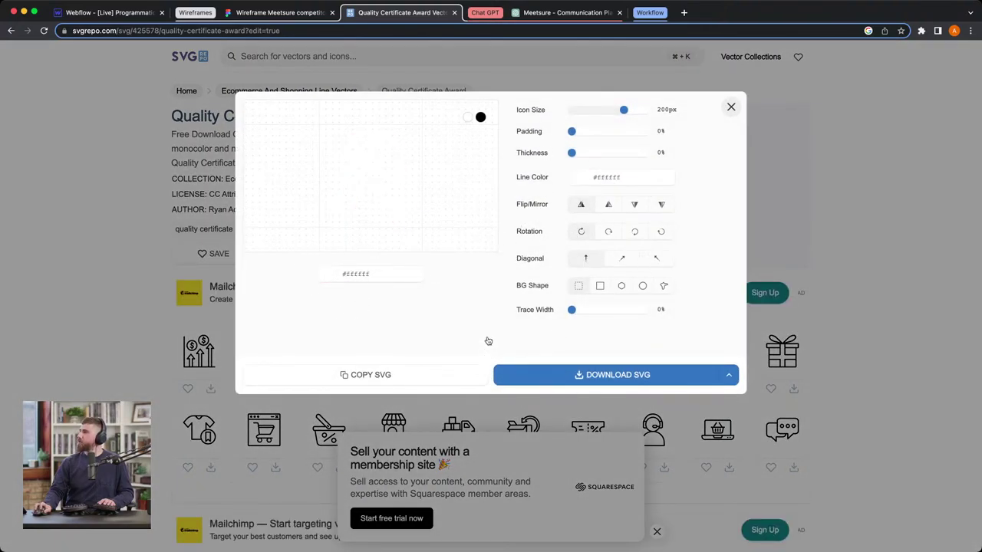
{"action": "left_click", "coordinate": [577, 374]}
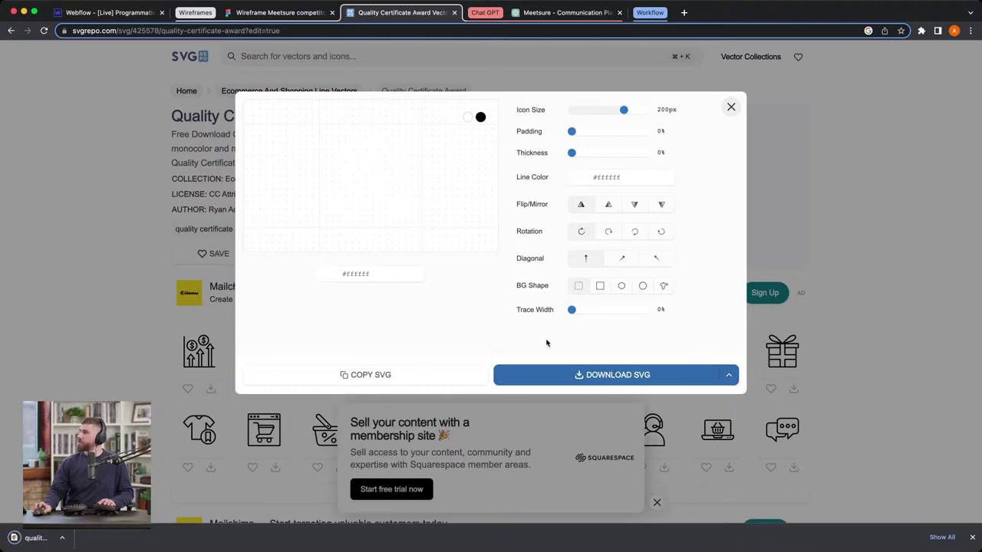
{"action": "left_click", "coordinate": [87, 386]}
- Search SVG Repo for a Value prop 2 icon, trying the terms "functionality" and "features"
{"action": "left_click", "coordinate": [111, 13]}
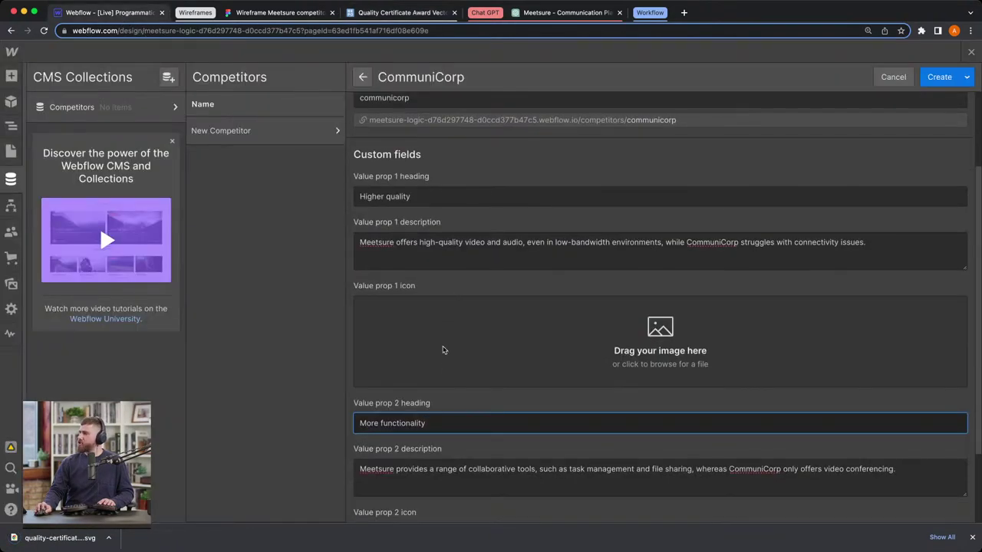
{"action": "left_click", "coordinate": [387, 13]}
{"action": "left_click", "coordinate": [277, 60]}
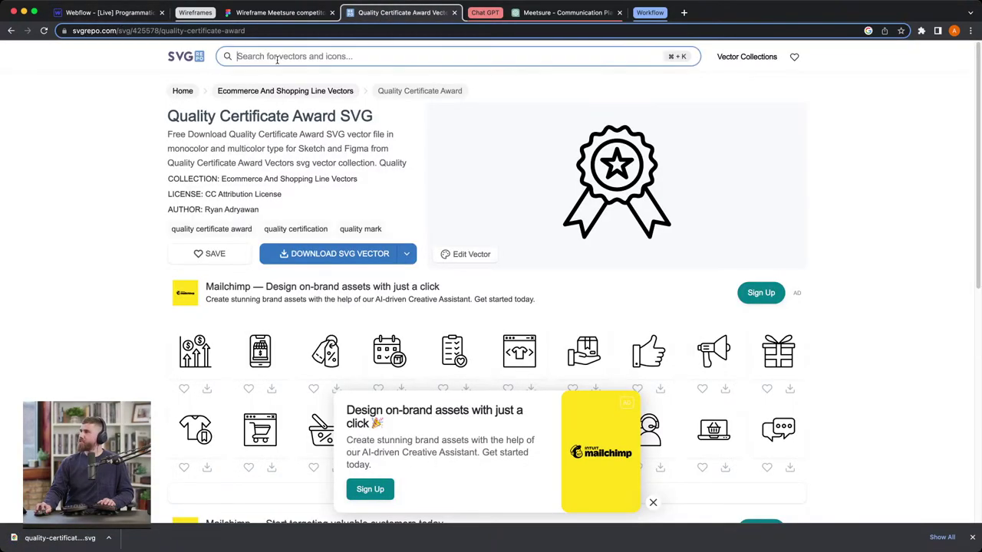
{"action": "type", "text": "functi"}
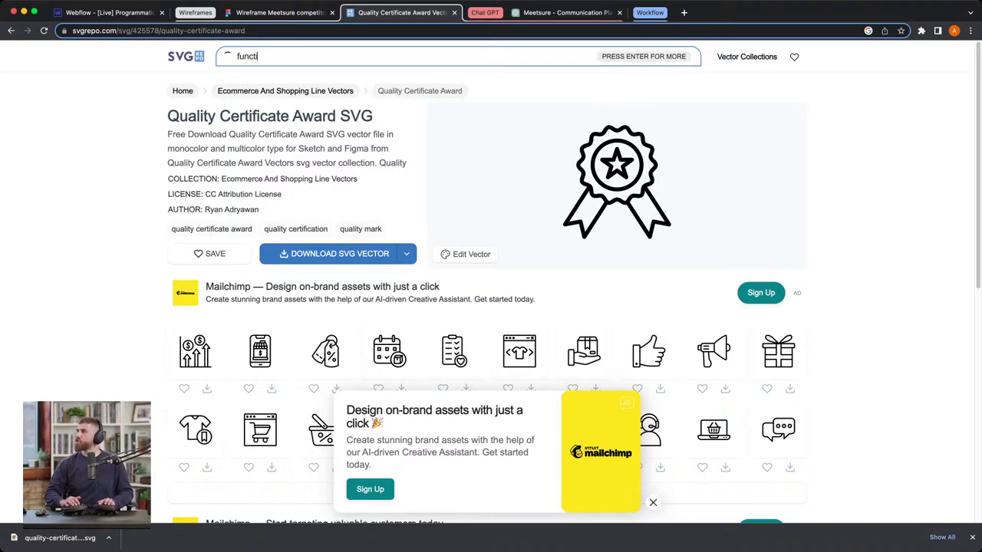
{"action": "type", "text": "onality"}
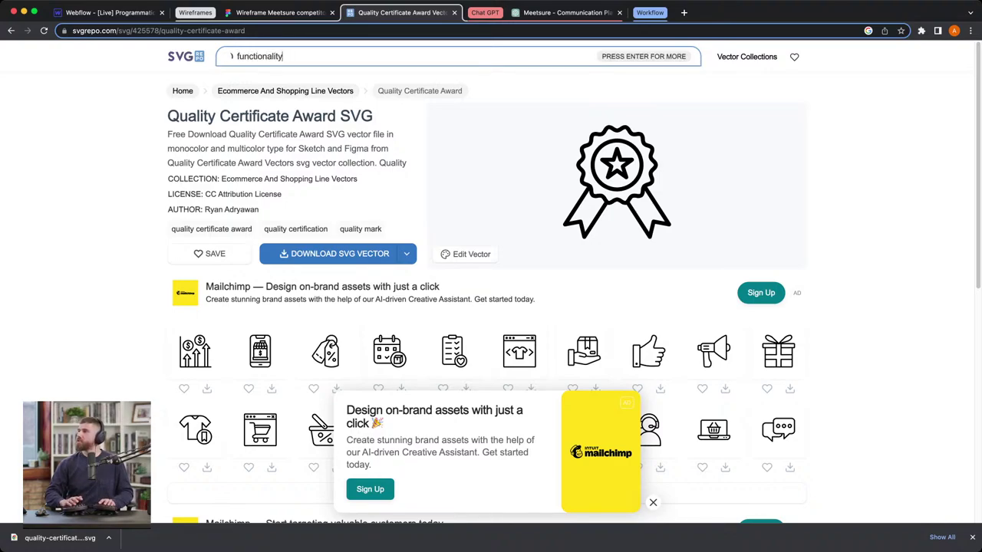
{"action": "key", "text": "Return"}
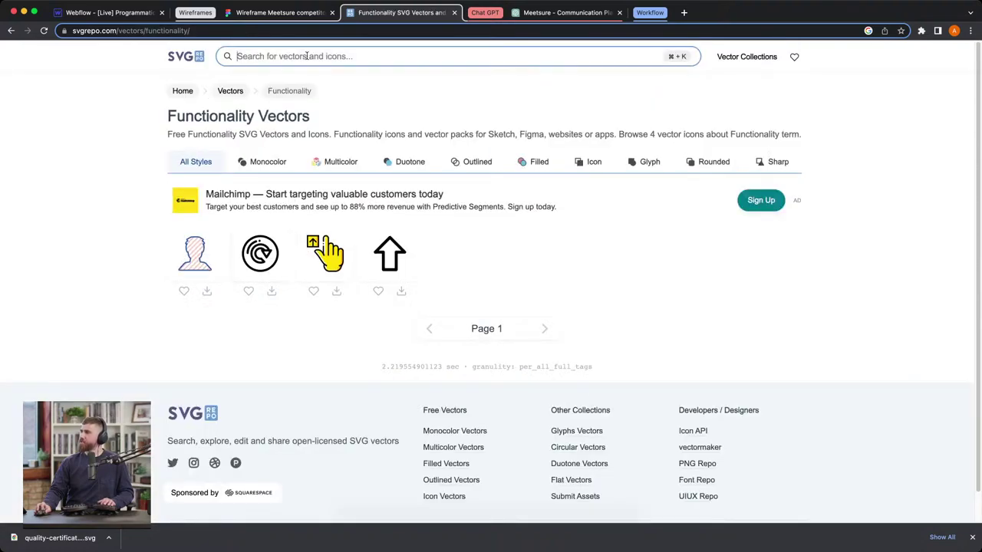
{"action": "type", "text": "features"}
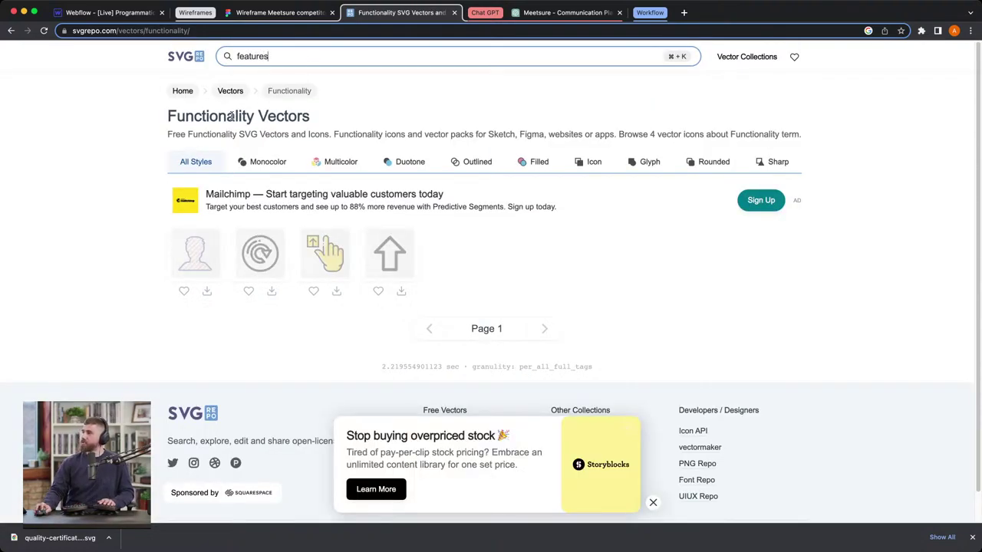
{"action": "key", "text": "Return"}
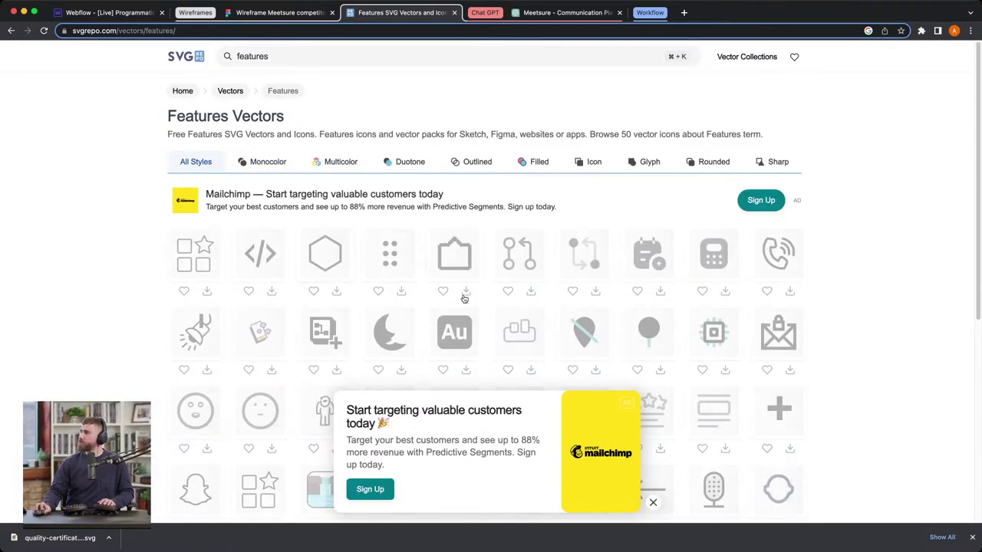
- Filter the features icons to Monocolor and download the Programming Arrow icon as an SVG with its color set to #ffffff
{"action": "left_click", "coordinate": [267, 162]}
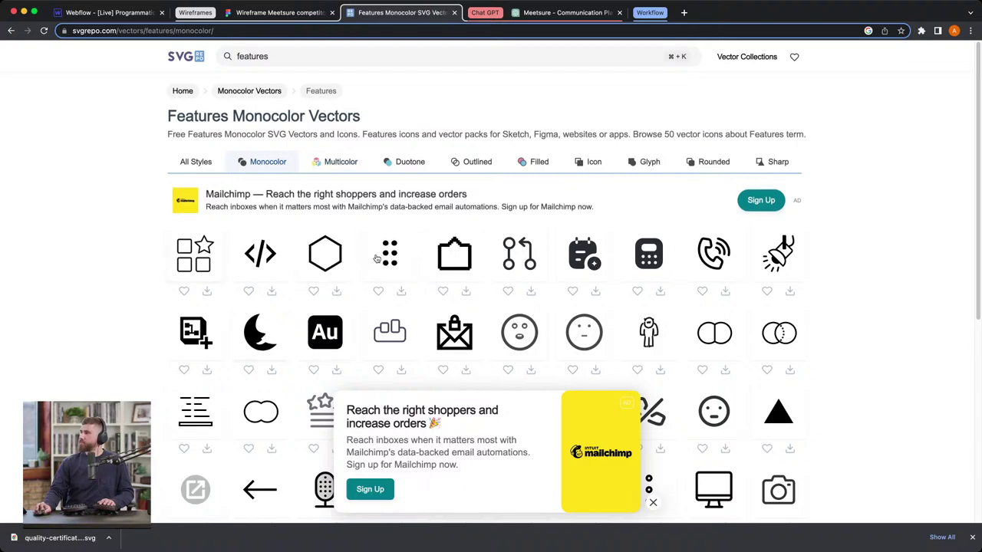
{"action": "left_click", "coordinate": [515, 258]}
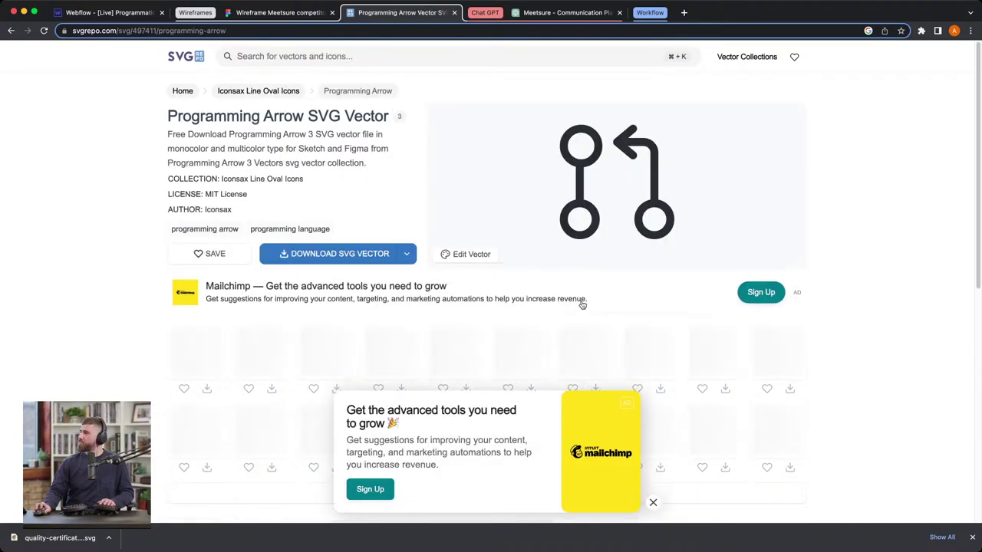
{"action": "left_click", "coordinate": [470, 254]}
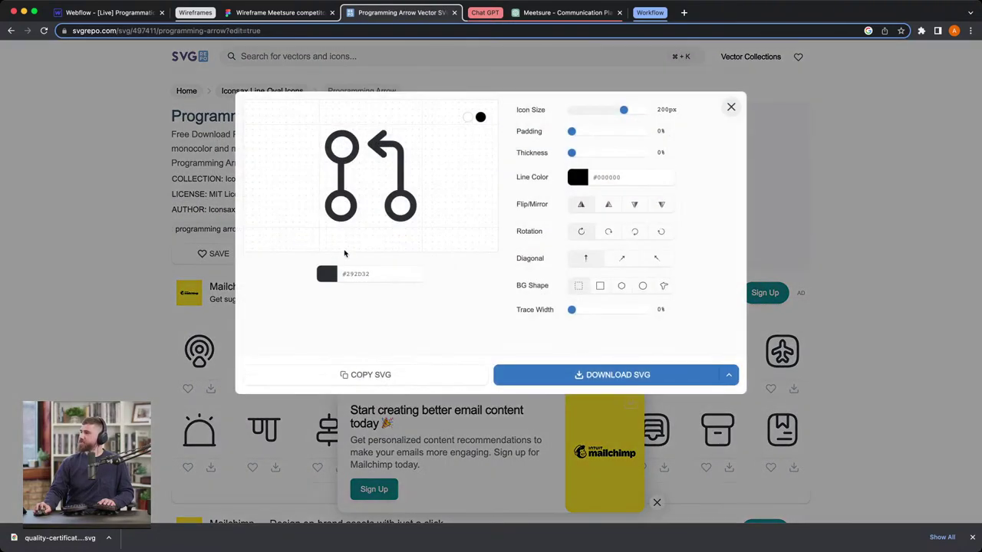
{"action": "left_click", "coordinate": [327, 274]}
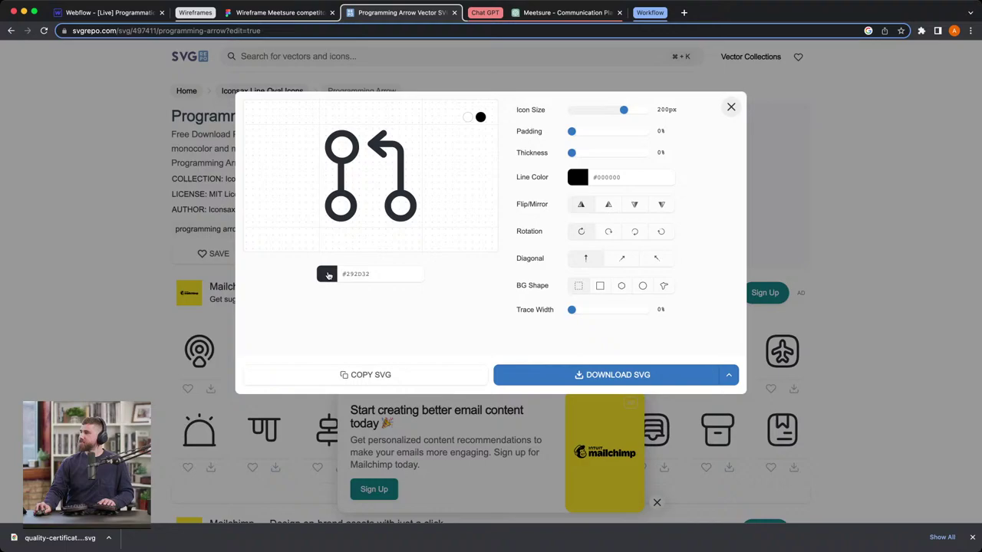
{"action": "left_click", "coordinate": [554, 375]}
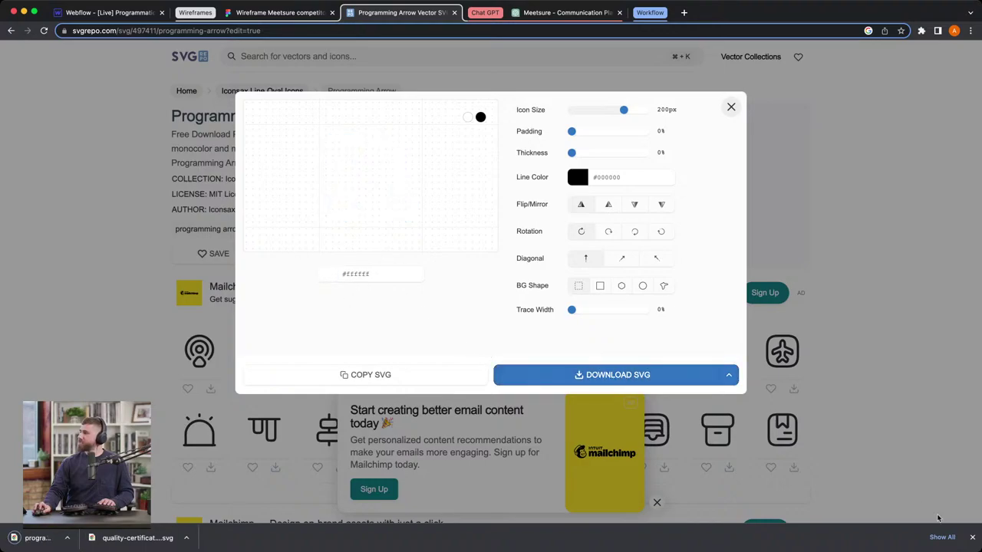
{"action": "left_click", "coordinate": [973, 539]}
{"action": "left_click", "coordinate": [180, 75]}
- Switch to Webflow, upload the quality certificate SVG as Value prop 1 icon and programming arrow SVG as Value prop 2 icon, and create the CommuniCorp item
{"action": "left_click", "coordinate": [107, 13]}
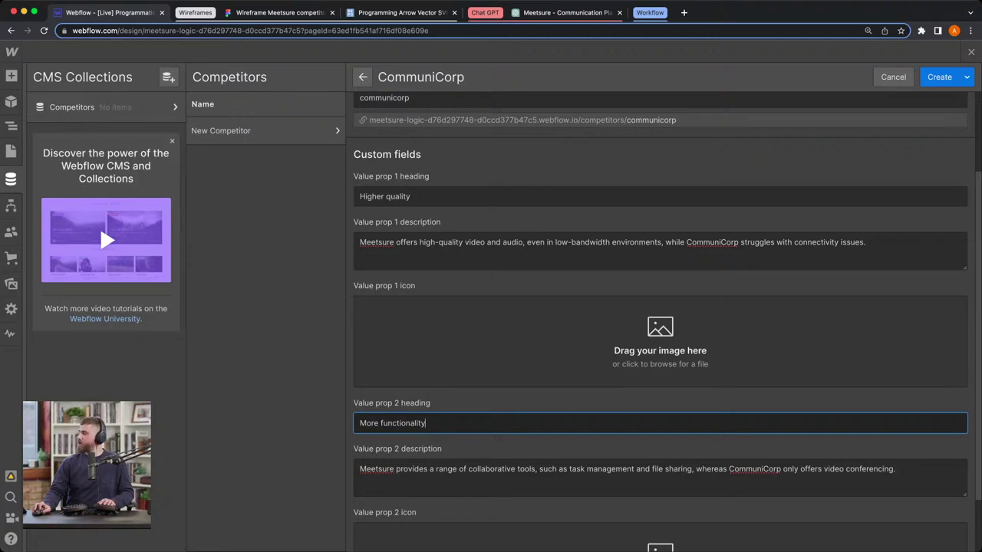
{"action": "left_click_drag", "start_coordinate": [614, 427], "coordinate": [560, 349]}
{"action": "scroll", "coordinate": [555, 344], "scroll_direction": "down", "scroll_amount": 2}
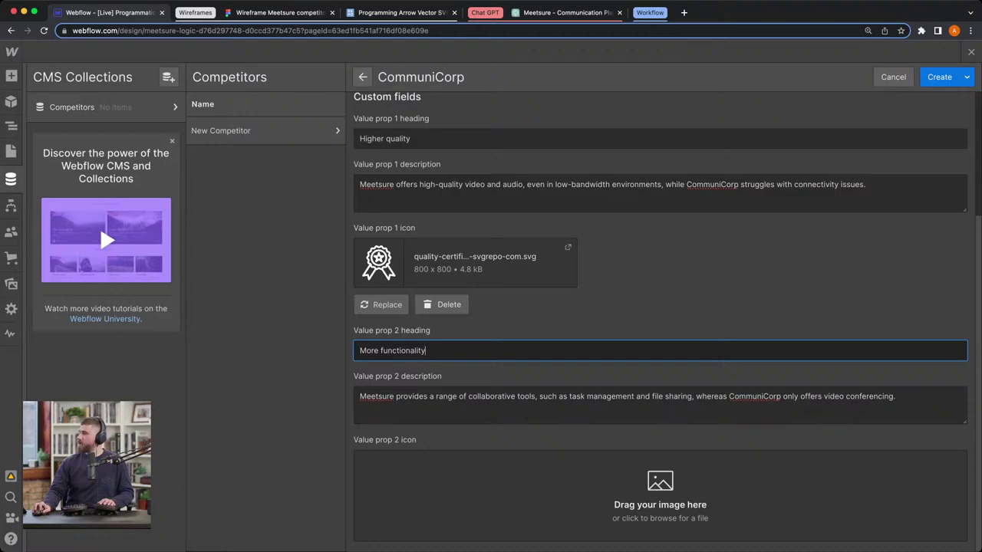
{"action": "left_click_drag", "start_coordinate": [493, 473], "coordinate": [493, 473]}
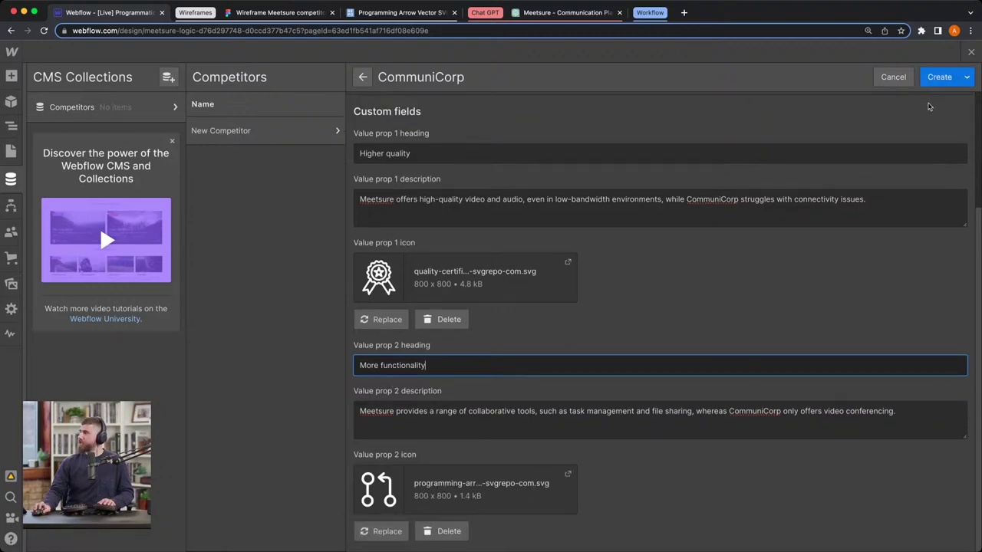
{"action": "left_click", "coordinate": [939, 77]}
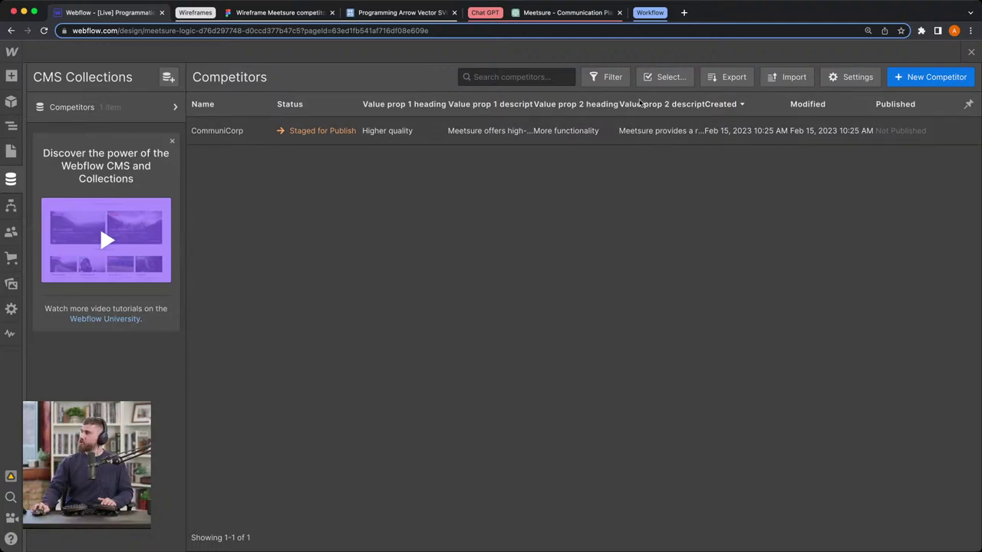
- Check the CommuniCorp item's publish options and publish the whole site to the selected webflow.io domain
{"action": "left_click", "coordinate": [636, 132]}
{"action": "left_click", "coordinate": [968, 77]}
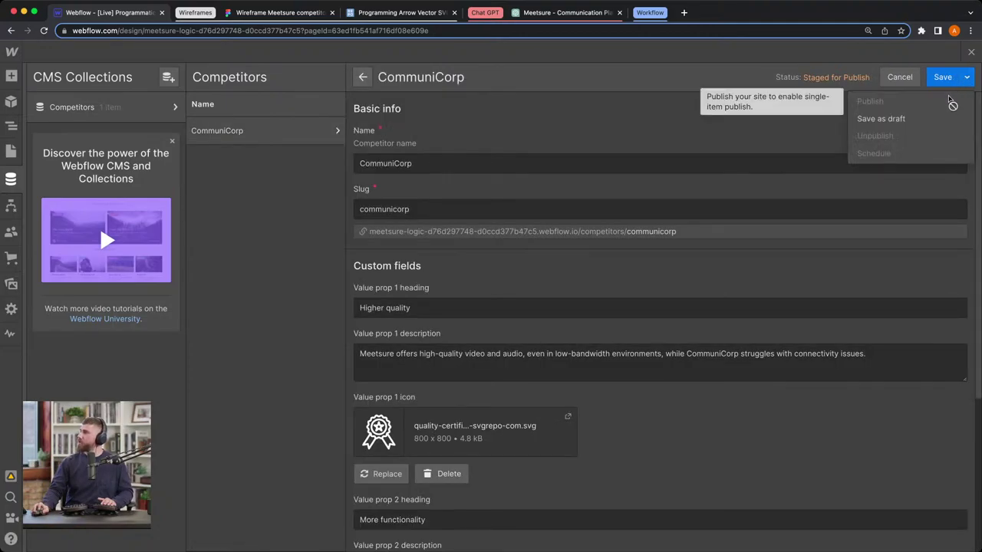
{"action": "left_click", "coordinate": [7, 154]}
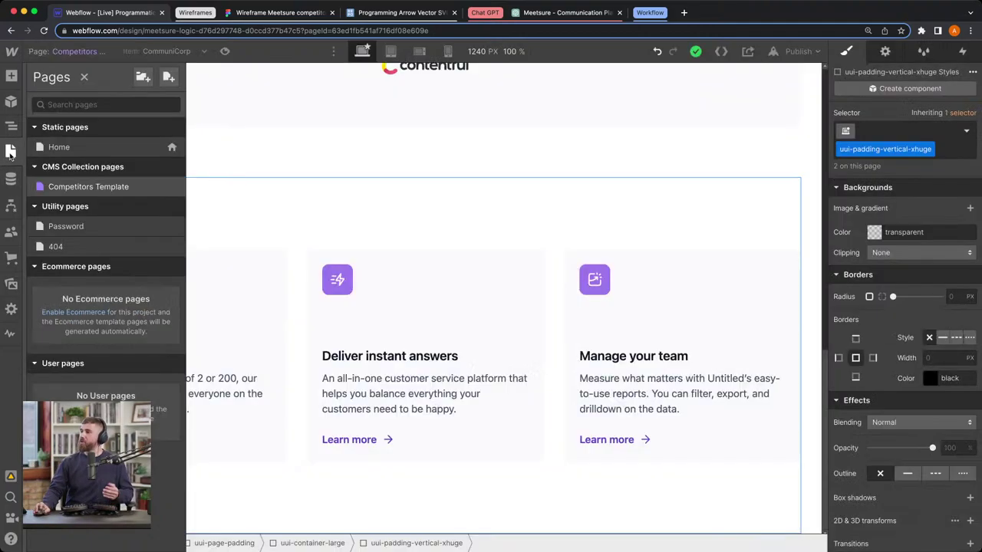
{"action": "left_click", "coordinate": [798, 52]}
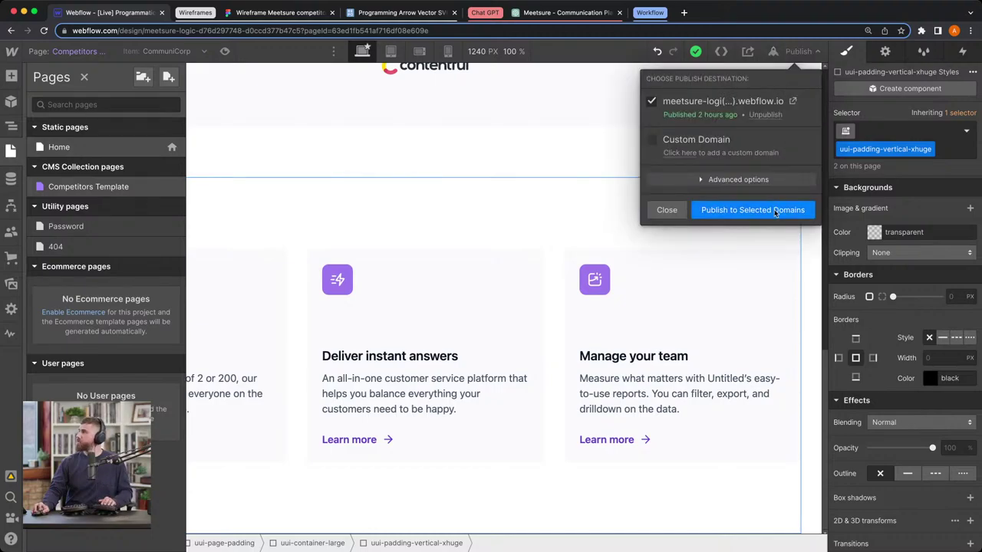
{"action": "left_click", "coordinate": [783, 215]}
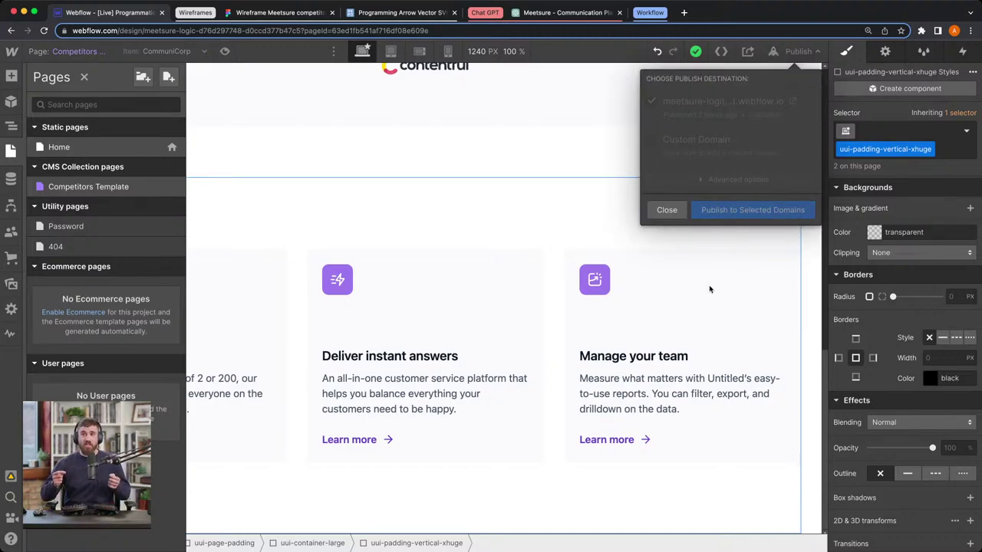
{"action": "left_click", "coordinate": [669, 323]}
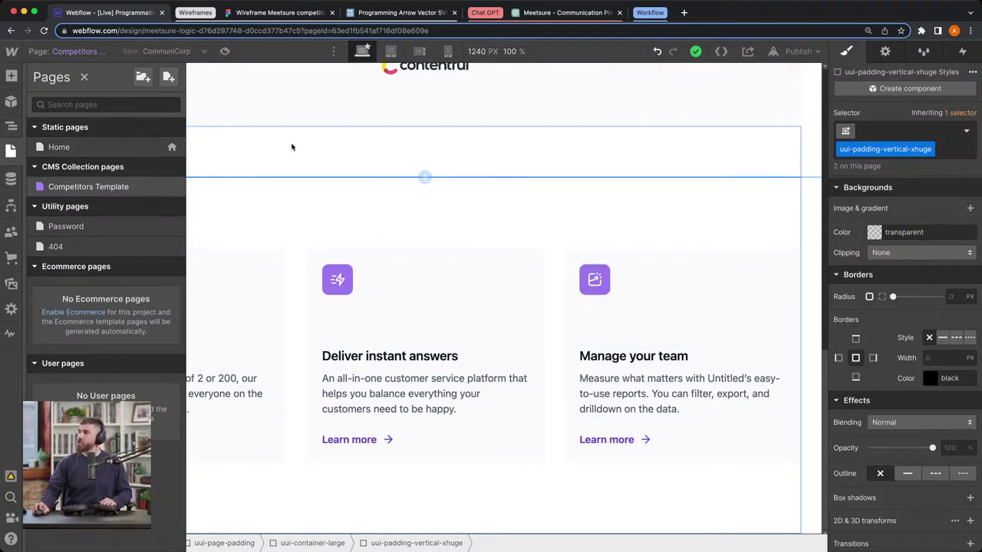
- Check CommuniCorp's publishing status in the Competitors collection and return to the Competitors Template page
{"action": "left_click", "coordinate": [16, 182]}
{"action": "left_click", "coordinate": [138, 113]}
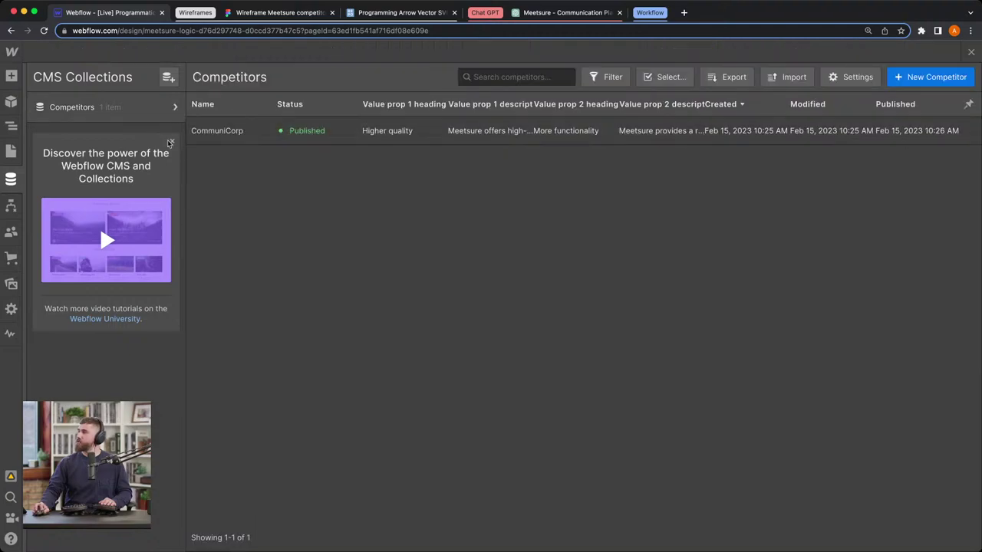
{"action": "left_click", "coordinate": [11, 152]}
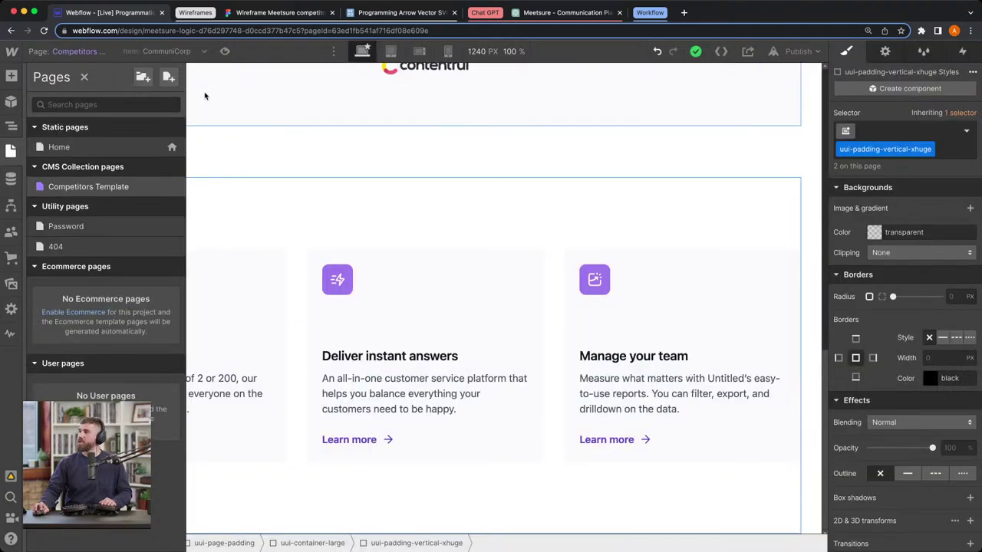
{"action": "left_click", "coordinate": [204, 96]}
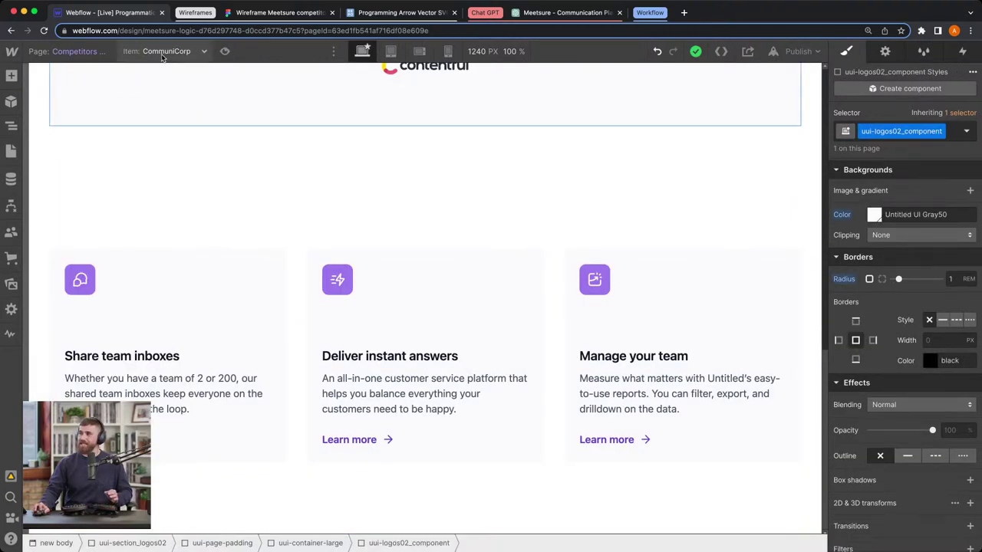
- Open the published CommuniCorp page on the webflow.io domain and review its sections from hero to feature cards
{"action": "left_click", "coordinate": [796, 51]}
{"action": "left_click", "coordinate": [790, 108]}
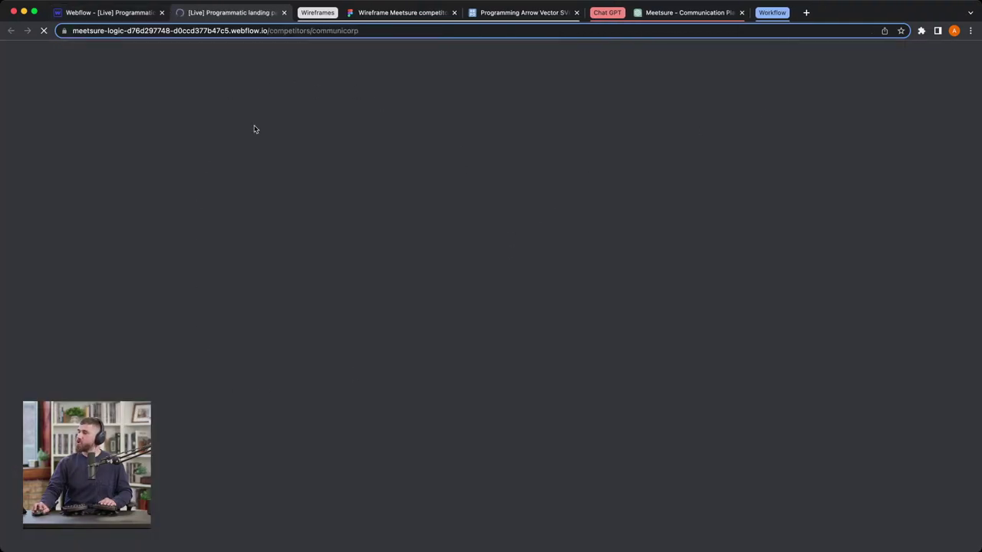
{"action": "scroll", "coordinate": [383, 249], "scroll_direction": "down", "scroll_amount": 5}
{"action": "scroll", "coordinate": [389, 259], "scroll_direction": "down", "scroll_amount": 4}
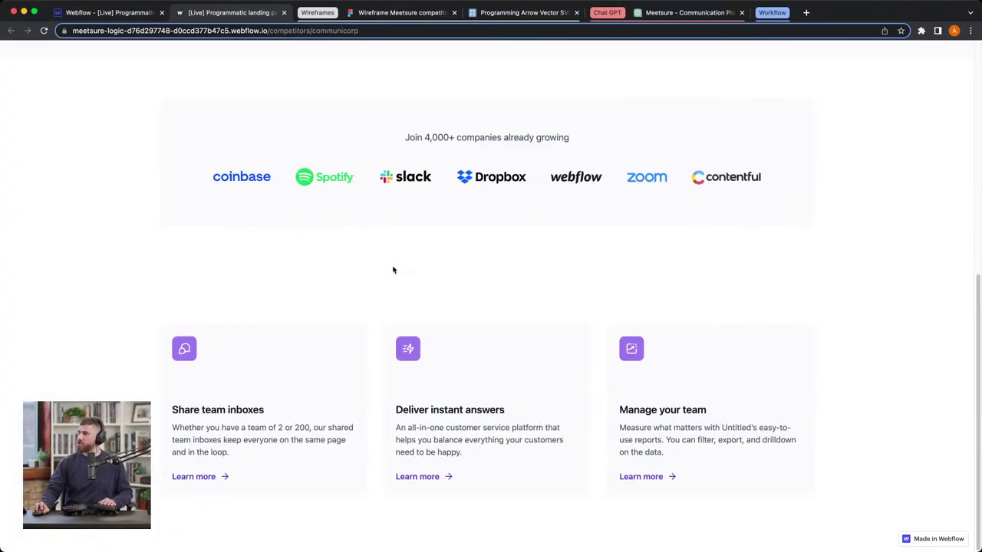
{"action": "scroll", "coordinate": [313, 314], "scroll_direction": "up", "scroll_amount": 8}
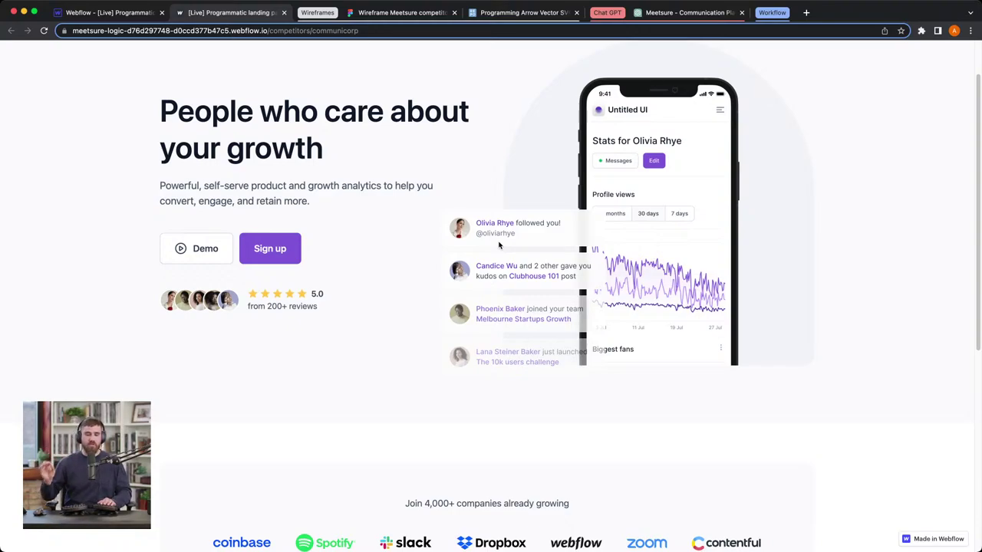
- Return to the Webflow Designer and replace the hero heading text on the Competitors Template with "Meetsure vs"
{"action": "left_click", "coordinate": [134, 13]}
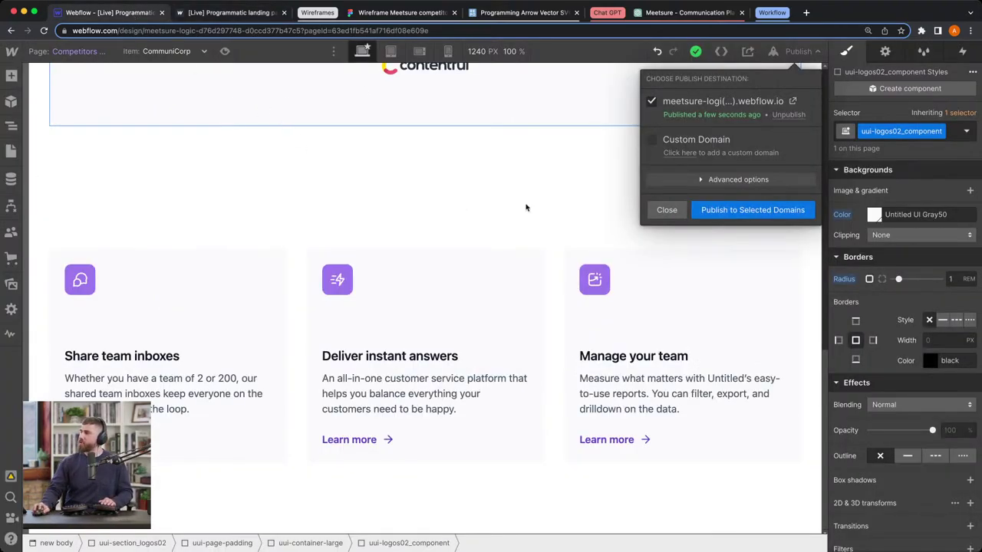
{"action": "left_click", "coordinate": [481, 204]}
{"action": "scroll", "coordinate": [480, 203], "scroll_direction": "up", "scroll_amount": 15}
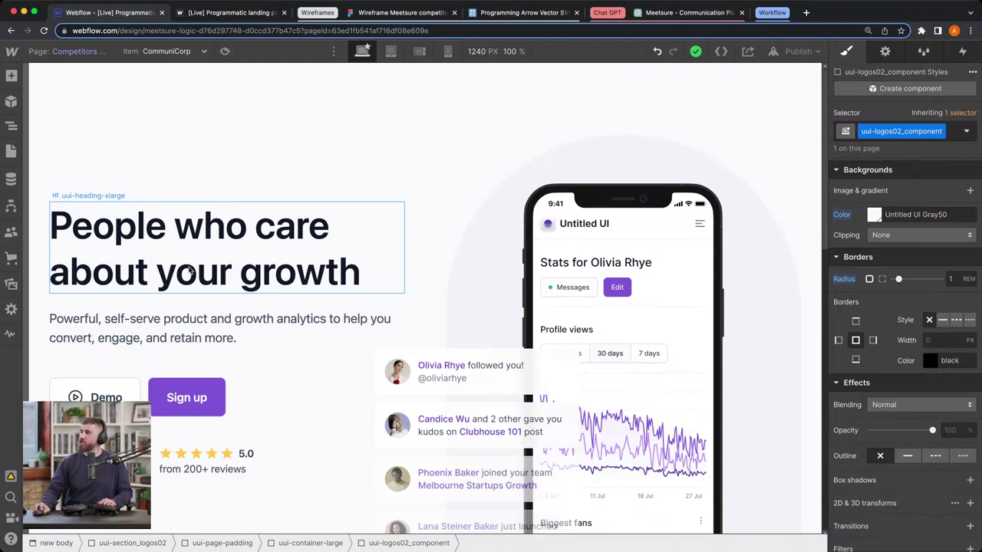
{"action": "left_click", "coordinate": [191, 271]}
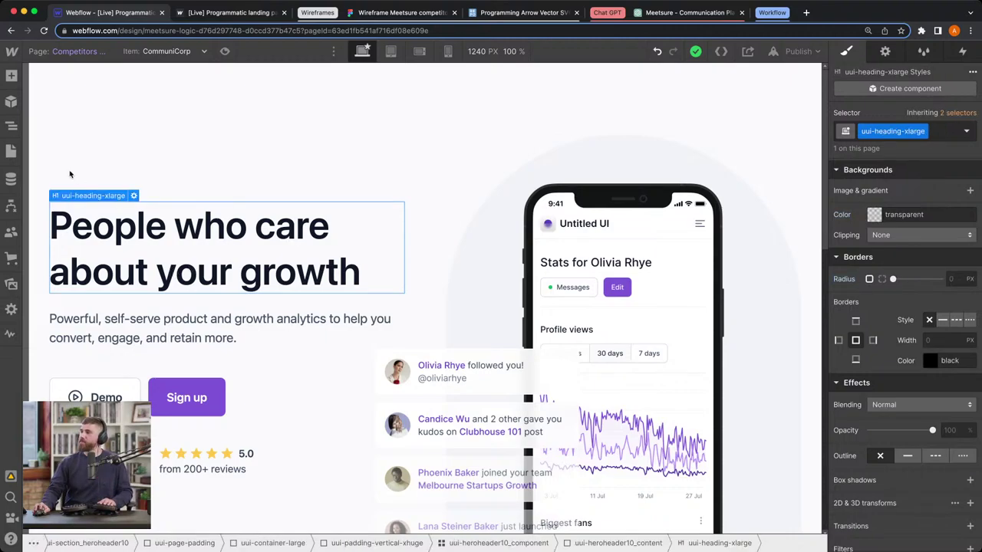
{"action": "double_click", "coordinate": [322, 270]}
{"action": "type", "text": "Meet"}
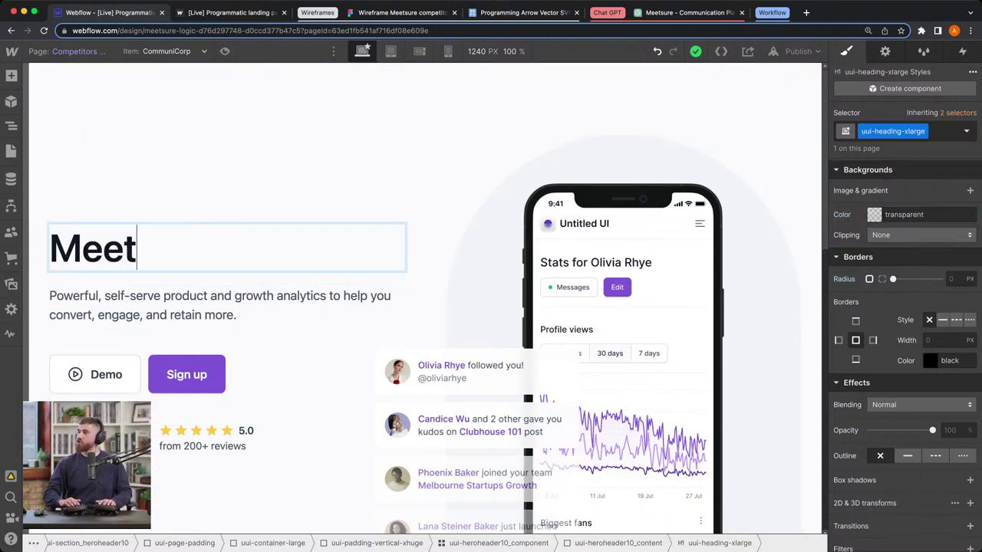
{"action": "type", "text": "sure vs"}
{"action": "key", "text": "BackSpace"}
{"action": "key", "text": "BackSpace"}
{"action": "type", "text": "sure vs"}
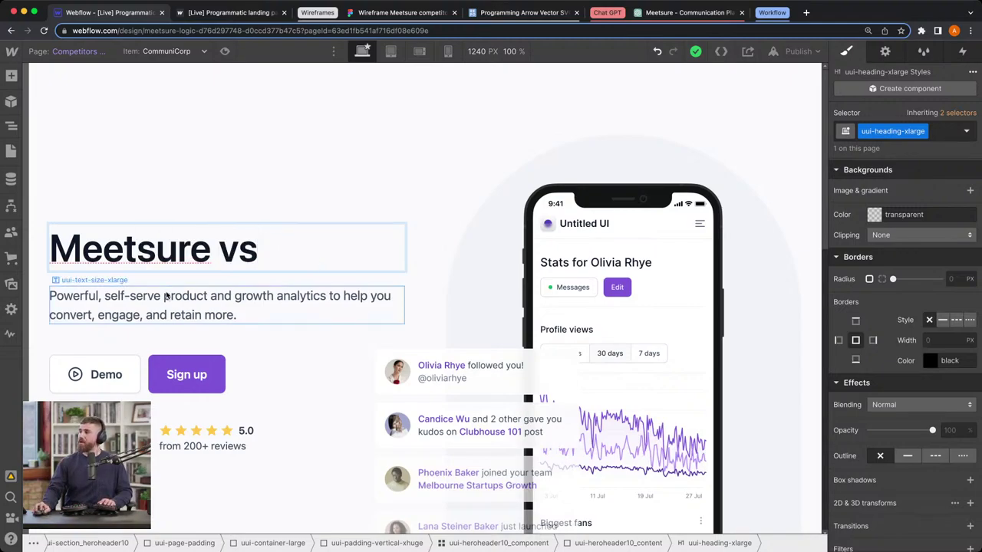
- Add an H1 Heading element directly below "Meetsure vs" and bind its text to the Competitors collection's Name field
{"action": "left_click", "coordinate": [10, 75]}
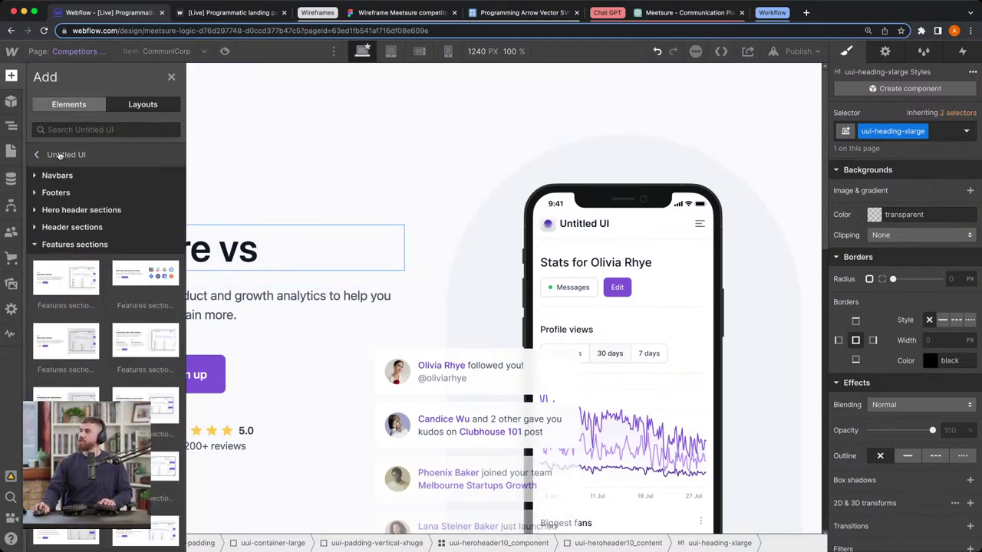
{"action": "left_click", "coordinate": [57, 154]}
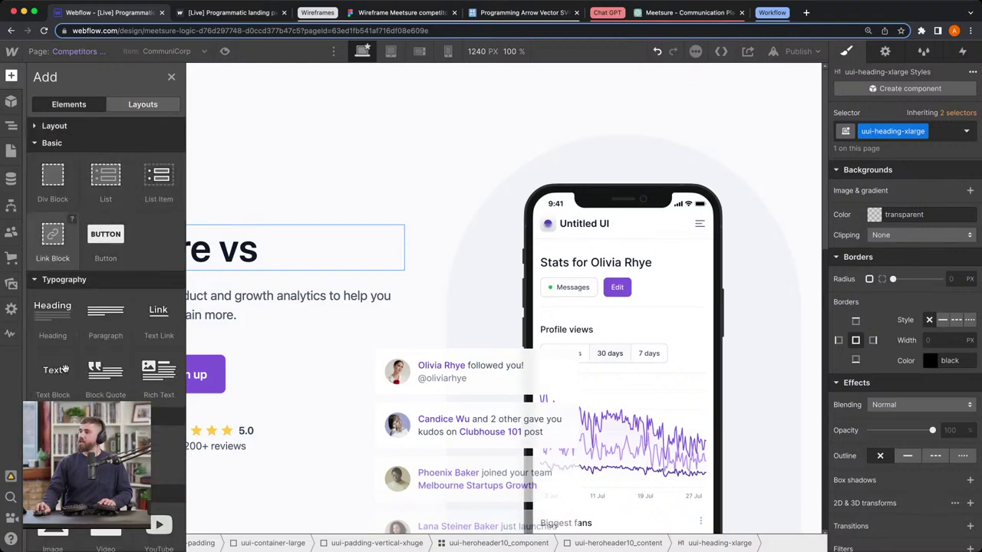
{"action": "scroll", "coordinate": [65, 369], "scroll_direction": "down", "scroll_amount": 5}
{"action": "scroll", "coordinate": [58, 206], "scroll_direction": "up", "scroll_amount": 5}
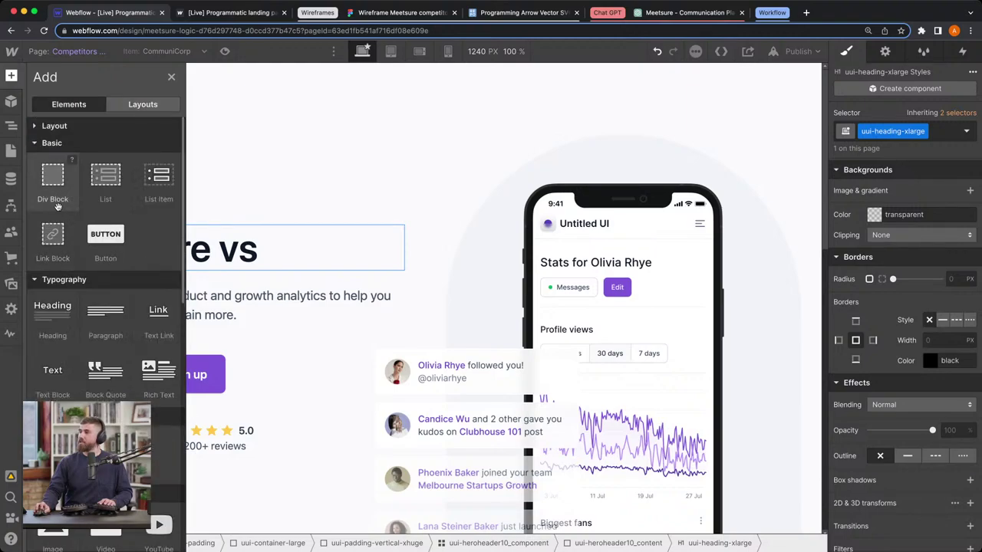
{"action": "left_click_drag", "start_coordinate": [52, 311], "coordinate": [240, 275]}
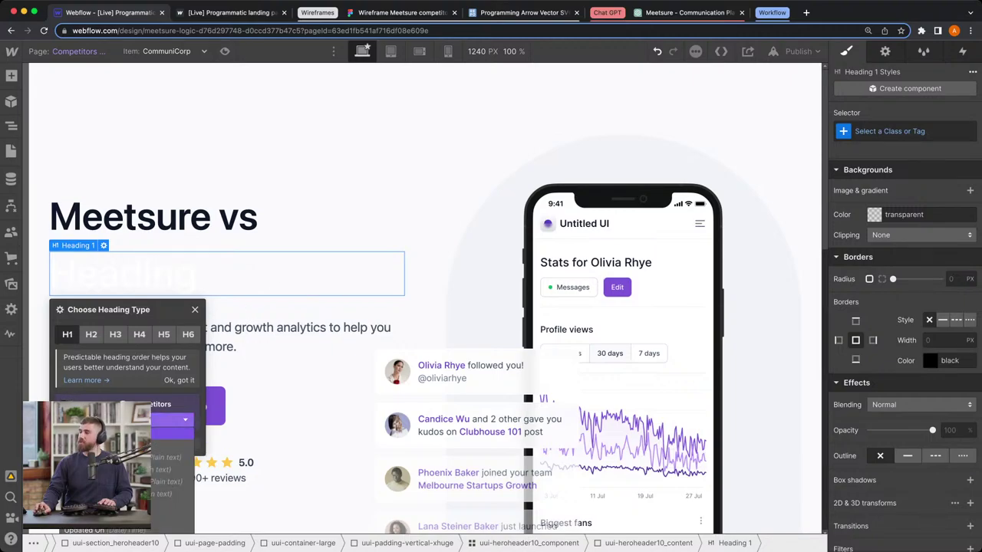
{"action": "left_click", "coordinate": [169, 457]}
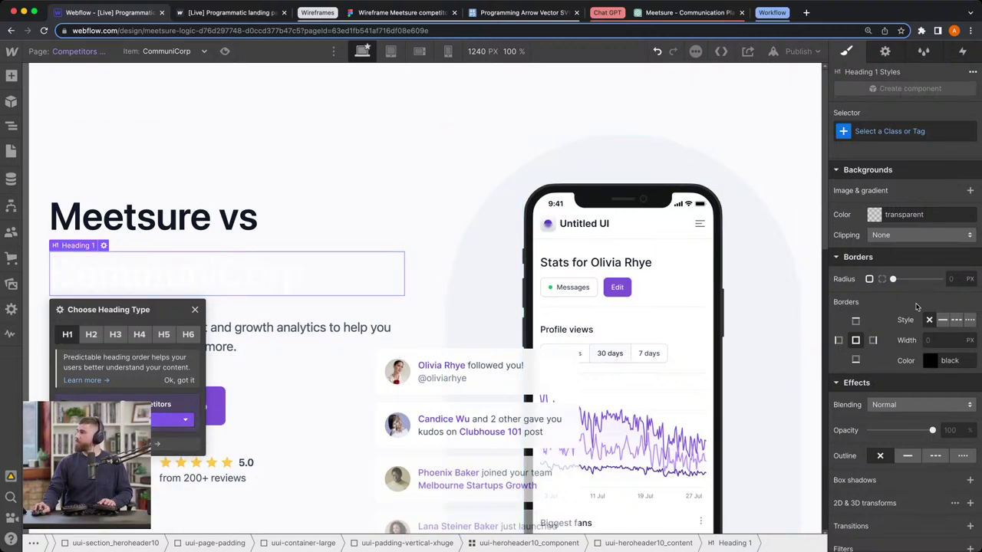
- Copy the class name from the "Meetsure vs" heading and apply uui-heading-xlarge to the CommuniCorp heading
{"action": "left_click", "coordinate": [195, 225]}
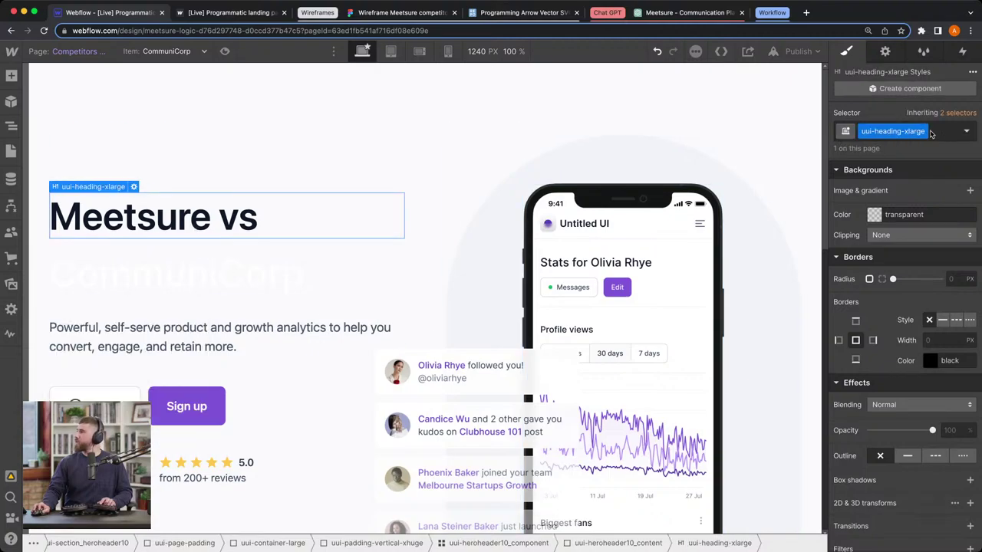
{"action": "left_click", "coordinate": [931, 134]}
{"action": "left_click", "coordinate": [918, 146]}
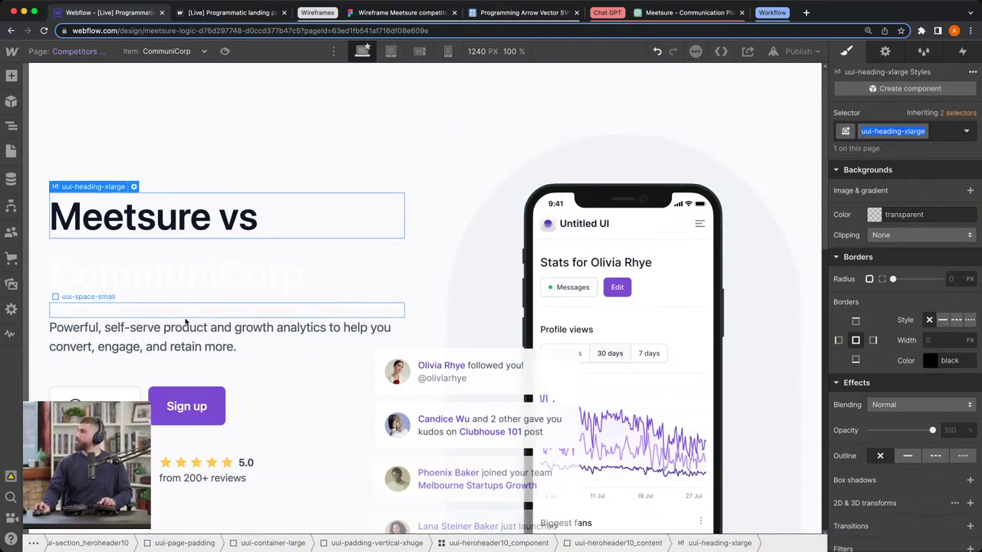
{"action": "left_click", "coordinate": [136, 268]}
{"action": "left_click", "coordinate": [906, 133]}
{"action": "type", "text": "uui-heading-xlarge"}
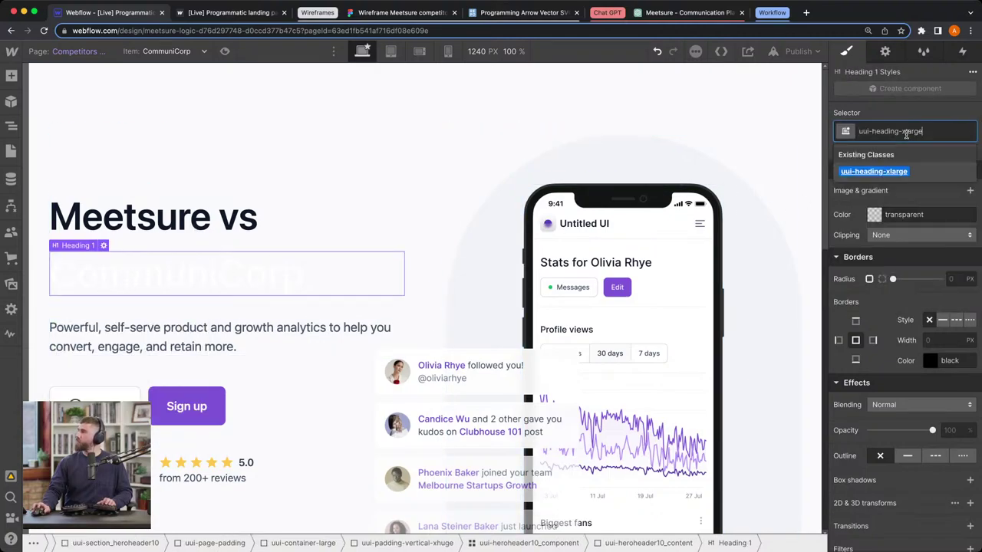
{"action": "key", "text": "Return"}
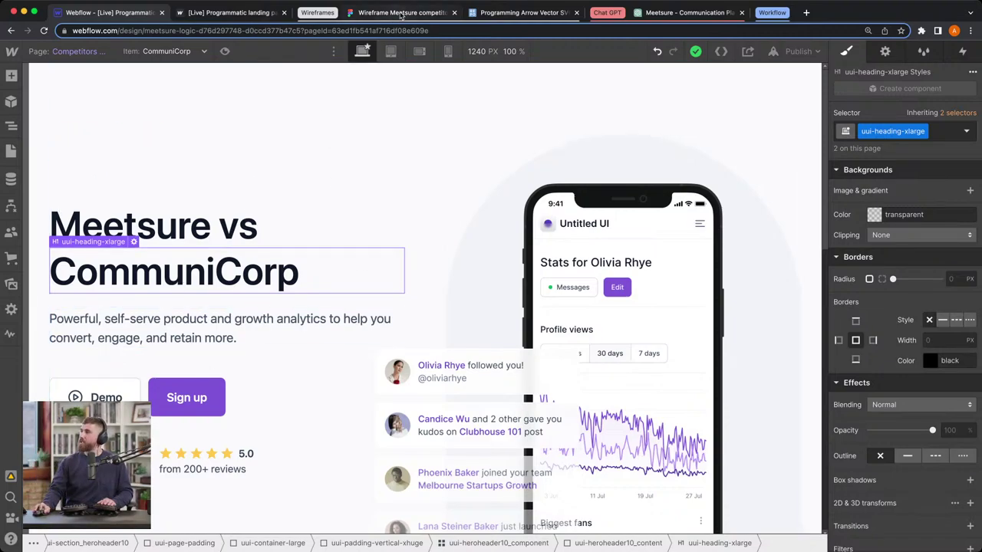
- Review the hero and value prop annotations in the Figma wireframe, and return to the three feature cards in Webflow
{"action": "left_click", "coordinate": [401, 13]}
{"action": "scroll", "coordinate": [407, 264], "scroll_direction": "up", "scroll_amount": 5}
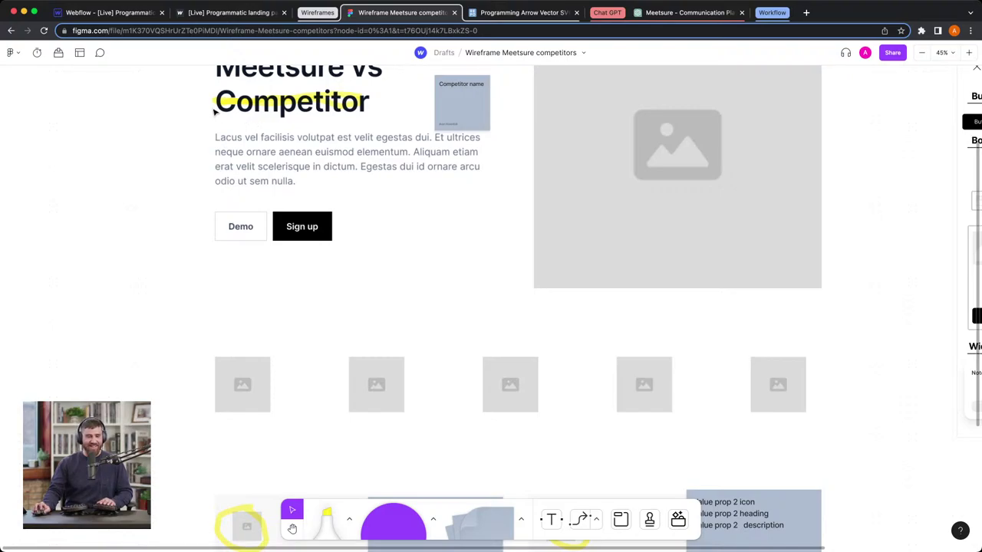
{"action": "left_click", "coordinate": [85, 12]}
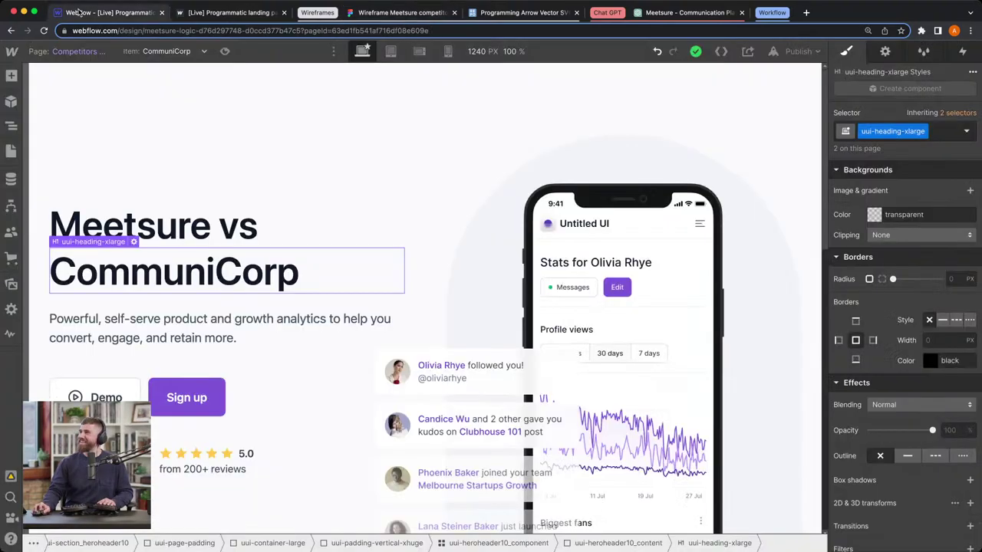
{"action": "scroll", "coordinate": [301, 276], "scroll_direction": "down", "scroll_amount": 10}
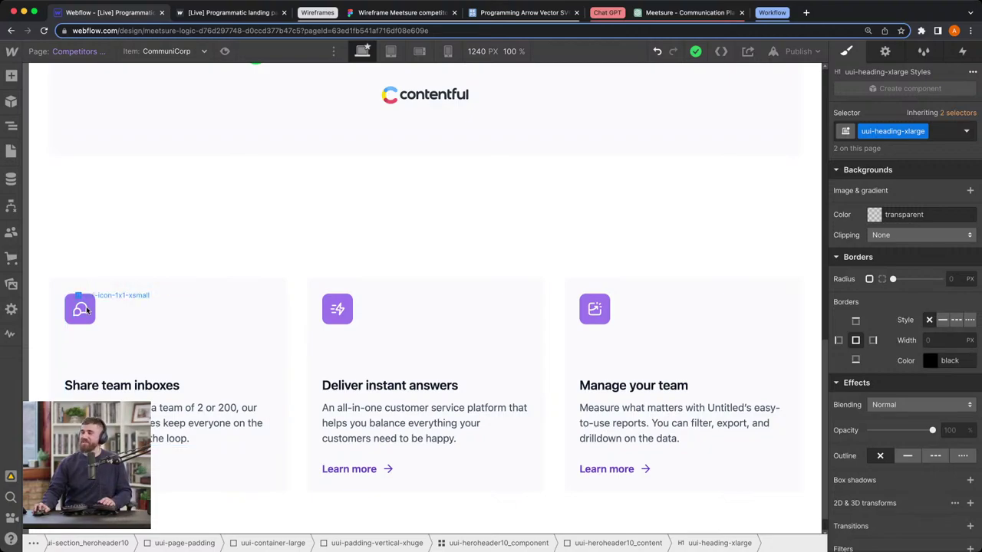
{"action": "scroll", "coordinate": [80, 311], "scroll_direction": "down", "scroll_amount": 1}
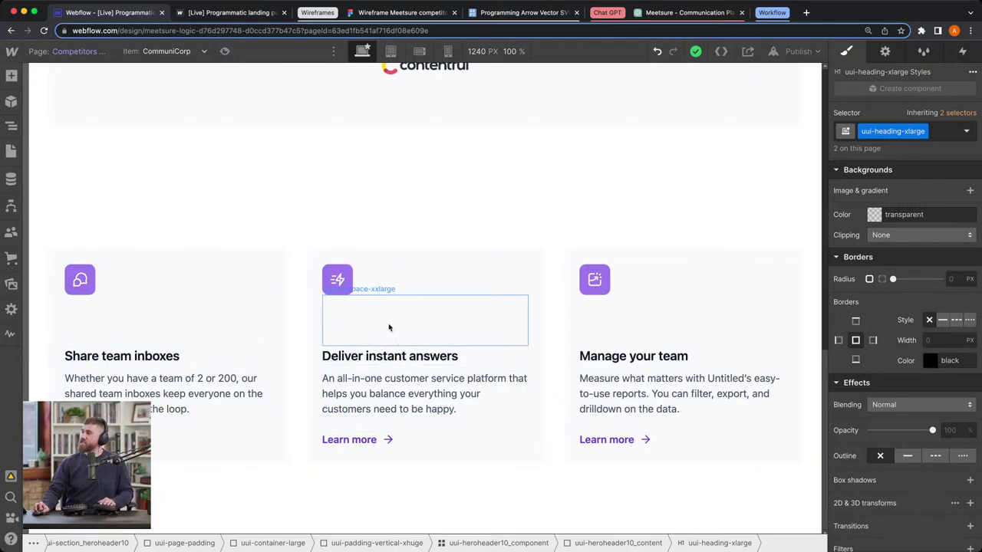
- Bind the "Share team inboxes" heading in the first card to the Competitors field Value prop 1 heading
{"action": "left_click", "coordinate": [136, 355]}
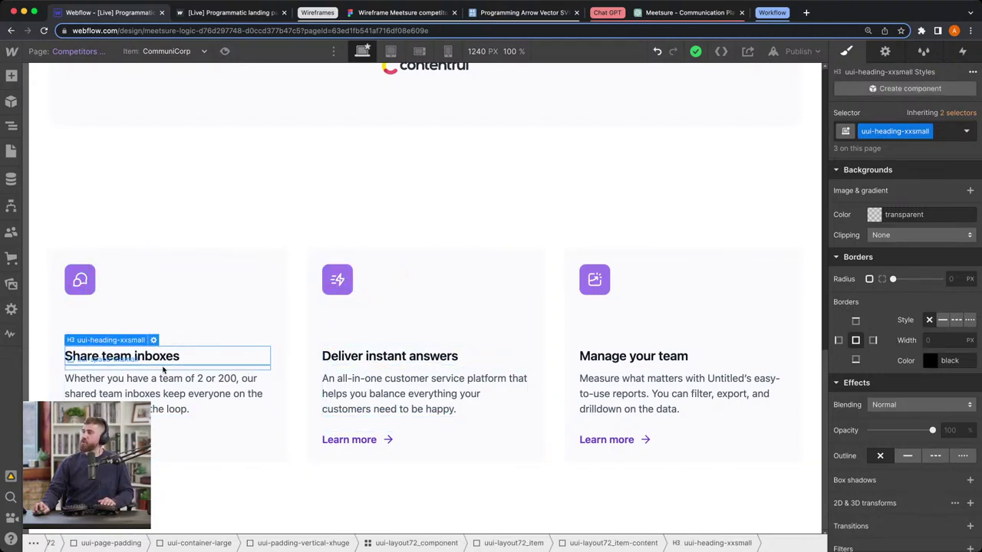
{"action": "left_click", "coordinate": [154, 340]}
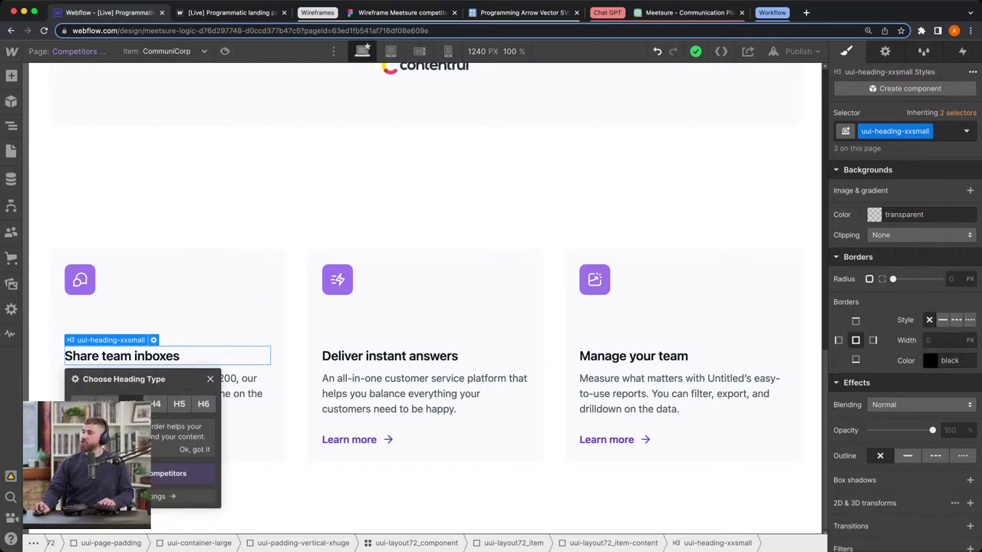
{"action": "left_click", "coordinate": [156, 474]}
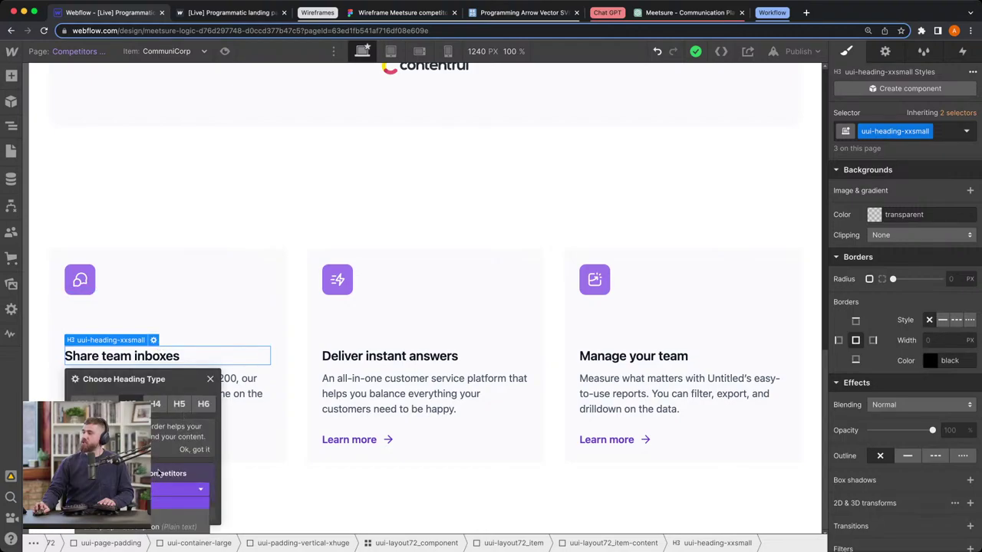
{"action": "left_click_drag", "start_coordinate": [178, 383], "coordinate": [386, 102]}
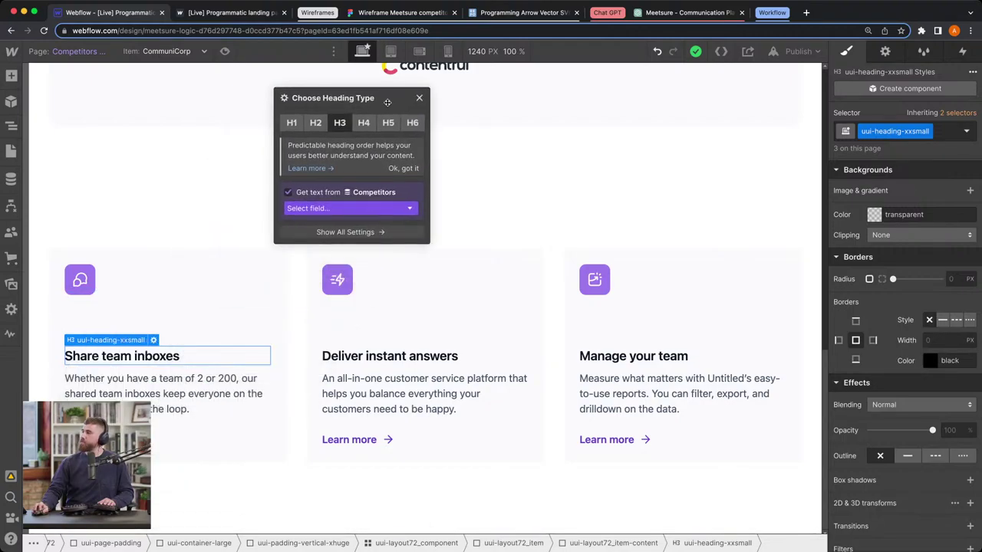
{"action": "left_click", "coordinate": [312, 209]}
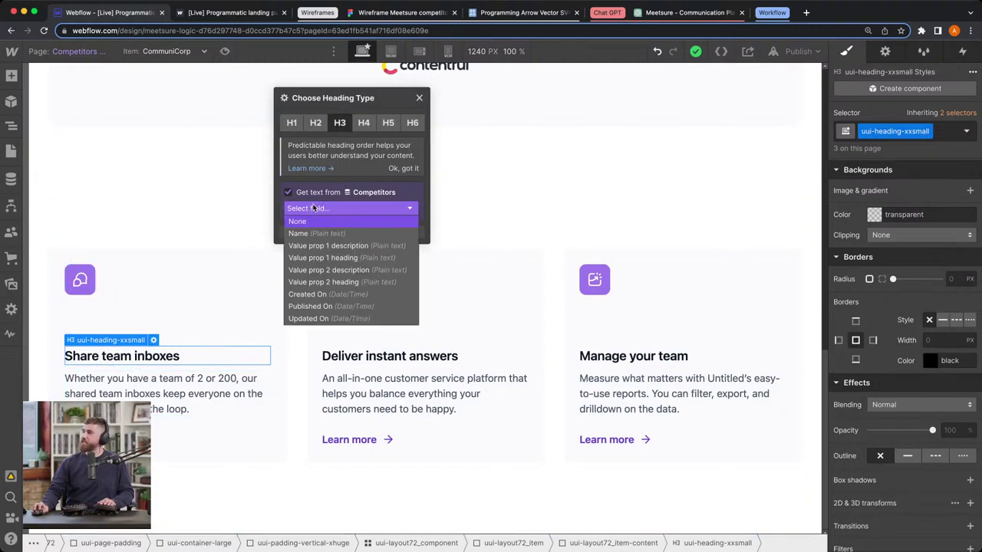
{"action": "left_click", "coordinate": [342, 258]}
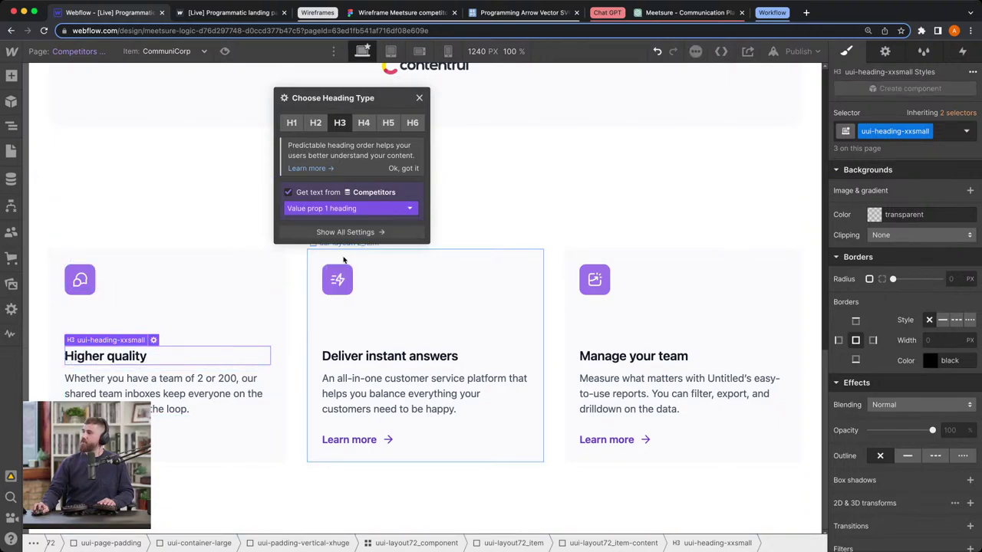
- Bind the first card's description text to the Competitors field Value prop 1 description
{"action": "left_click", "coordinate": [156, 394]}
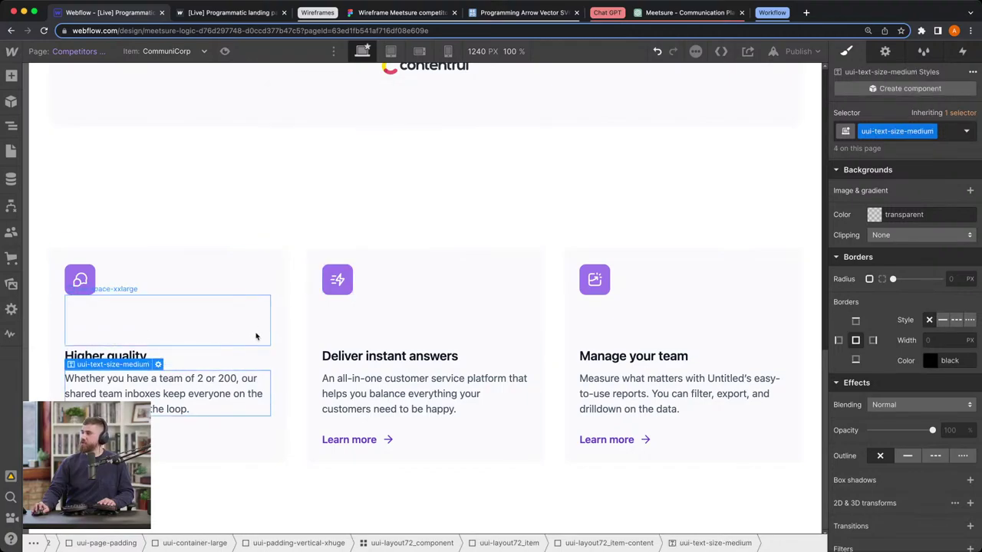
{"action": "left_click", "coordinate": [158, 365]}
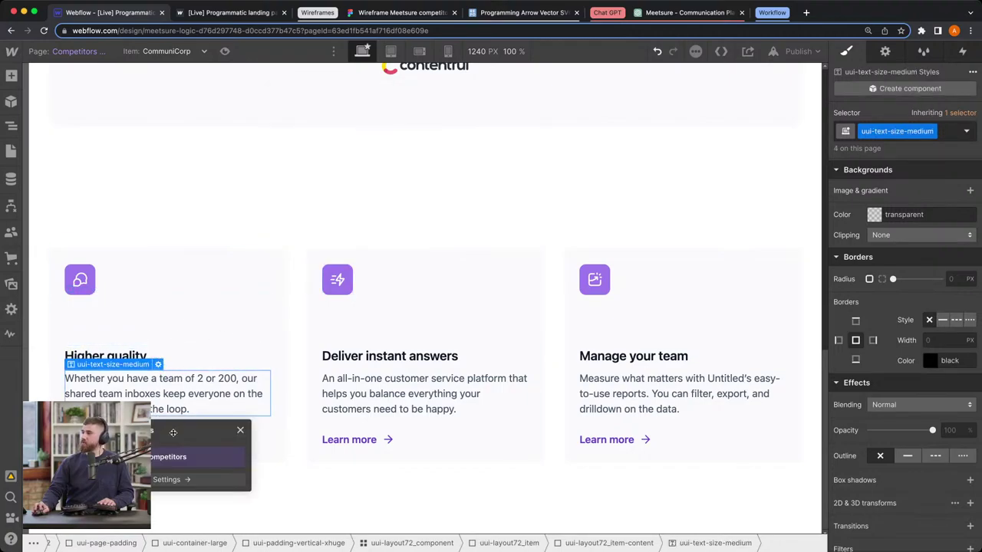
{"action": "left_click_drag", "start_coordinate": [192, 424], "coordinate": [496, 145]}
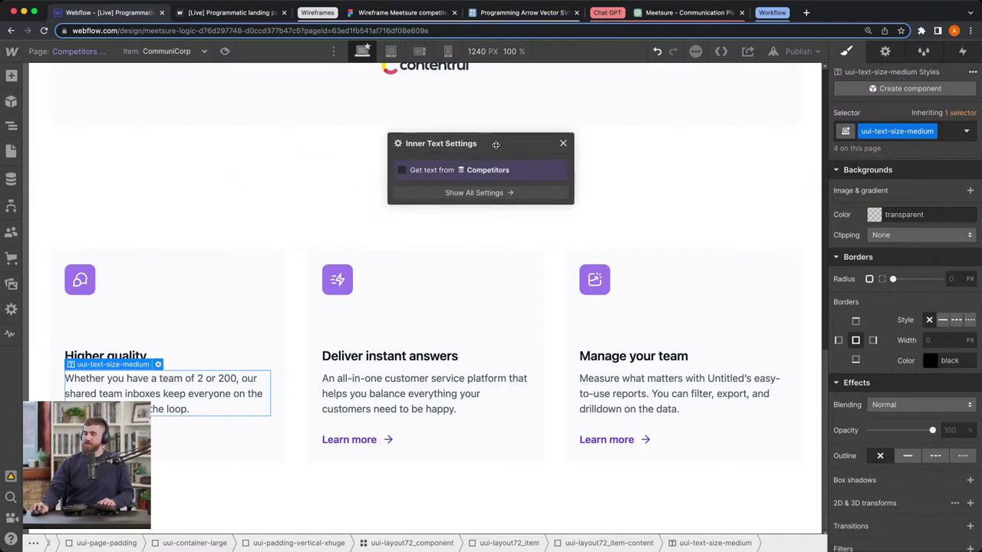
{"action": "left_click", "coordinate": [433, 169]}
{"action": "left_click", "coordinate": [445, 186]}
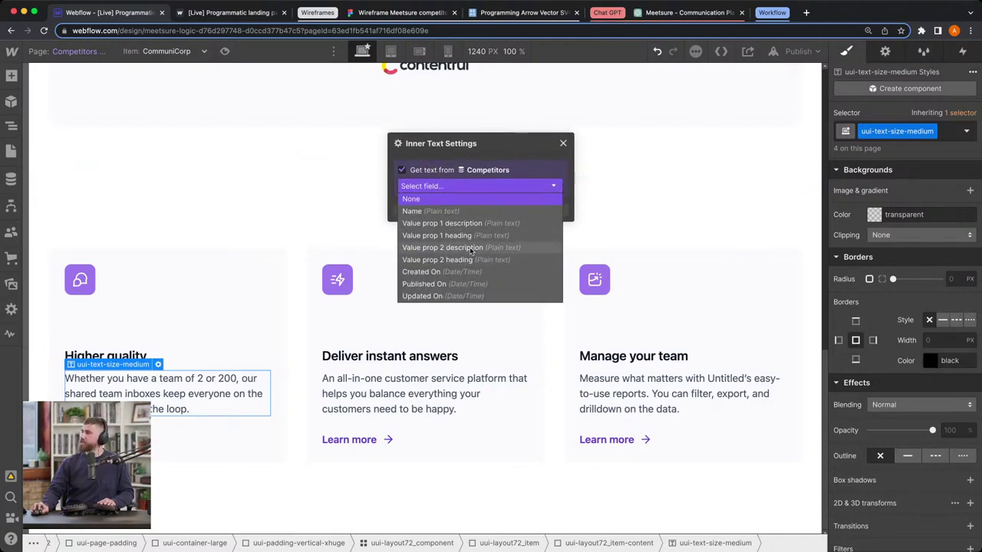
{"action": "left_click", "coordinate": [473, 224]}
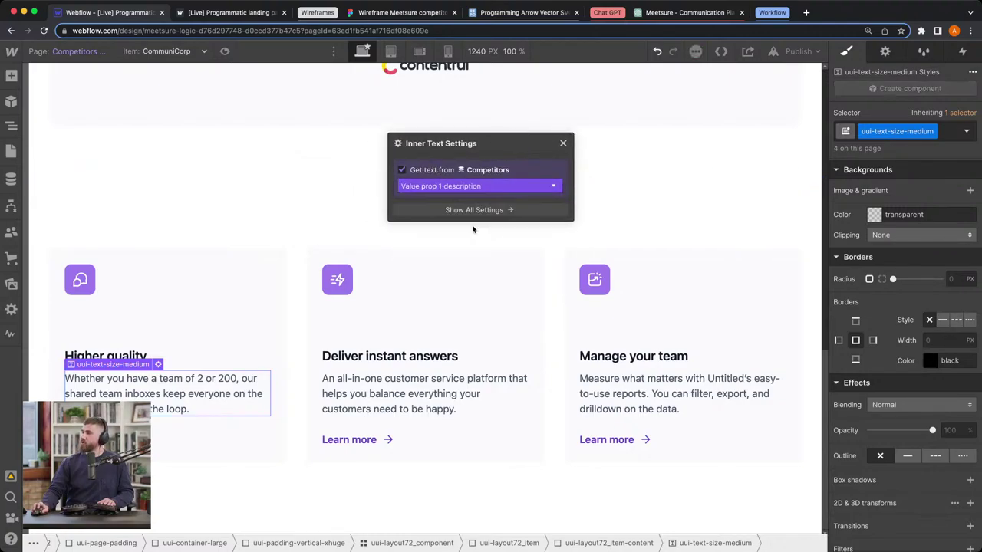
- Link the "Deliver instant answers" heading in the second card to the Competitors field Value prop 2 heading
{"action": "left_click", "coordinate": [401, 355]}
{"action": "left_click", "coordinate": [410, 340]}
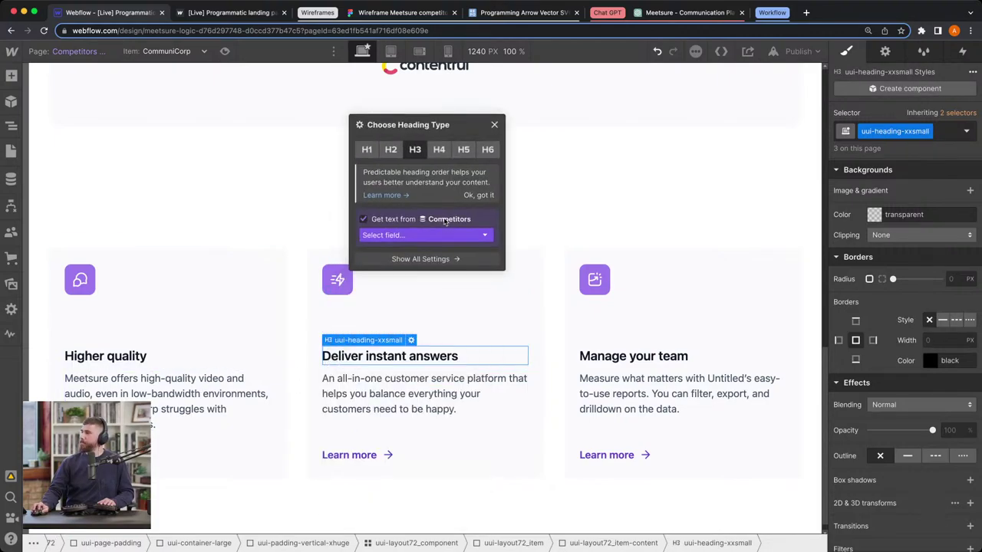
{"action": "left_click", "coordinate": [433, 239]}
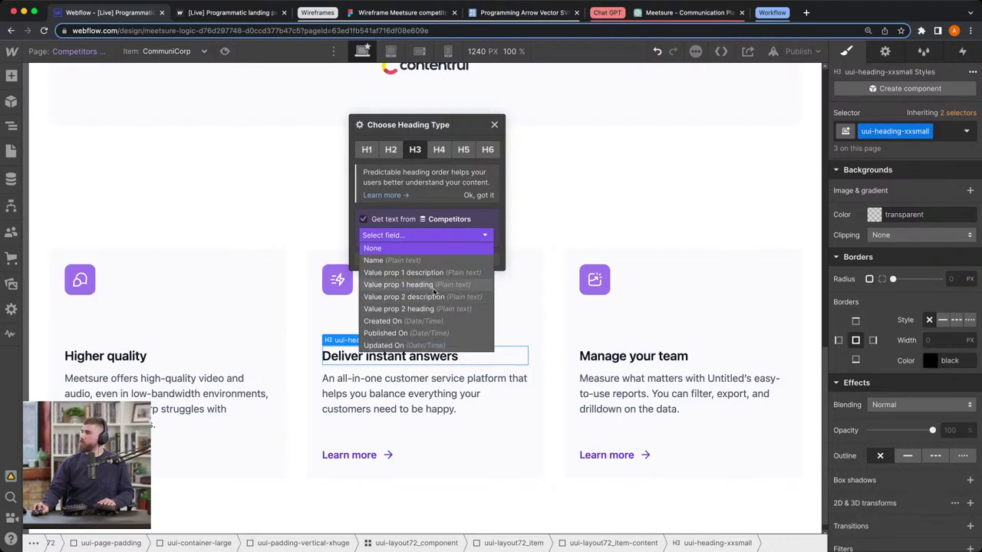
{"action": "left_click", "coordinate": [435, 310]}
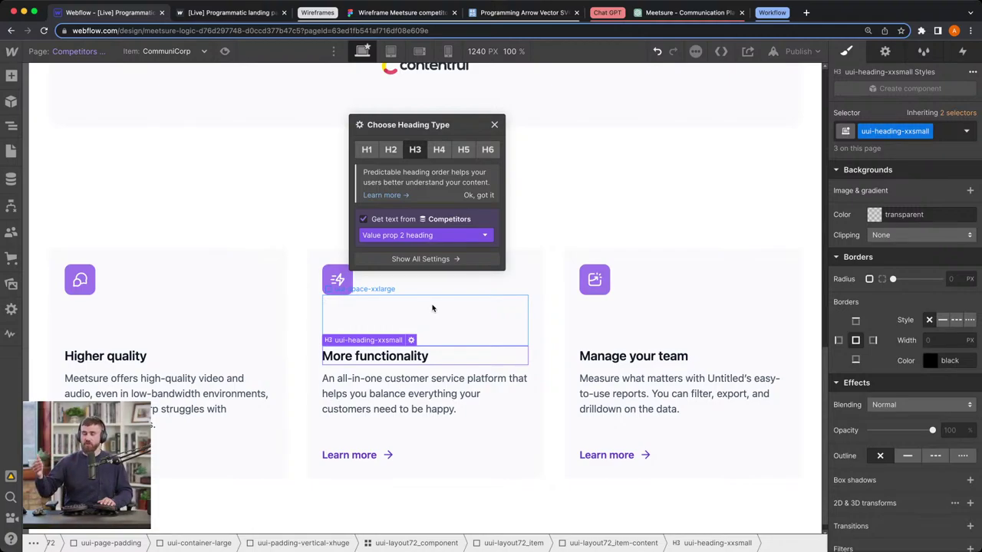
- Link the second card's description text to the Competitors field Value prop 2 description
{"action": "left_click", "coordinate": [429, 380]}
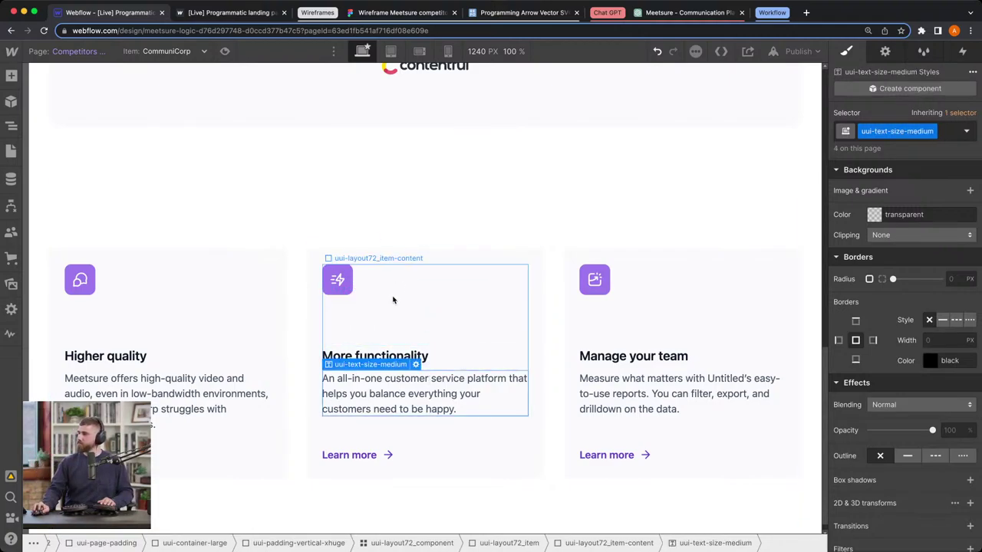
{"action": "left_click", "coordinate": [413, 364]}
{"action": "left_click", "coordinate": [393, 458]}
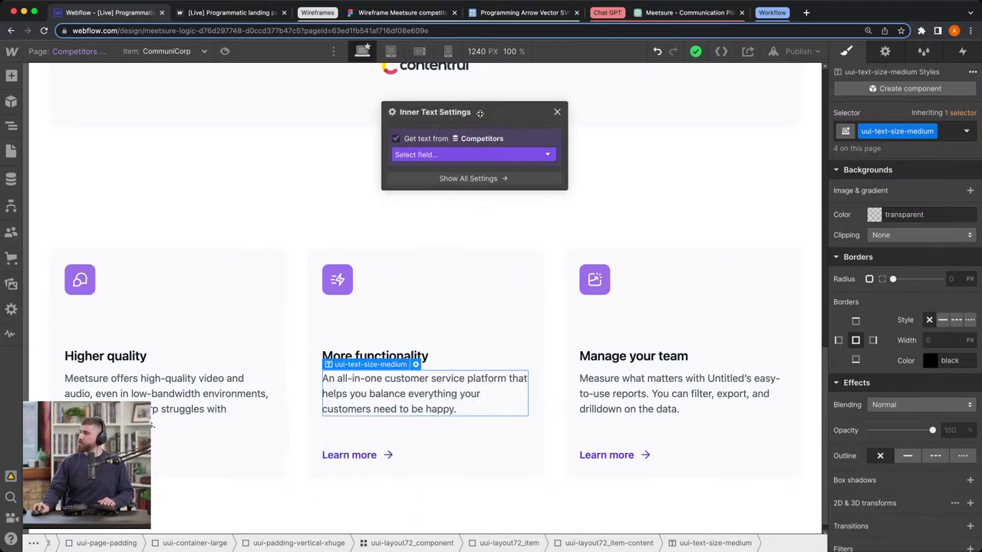
{"action": "left_click", "coordinate": [499, 155]}
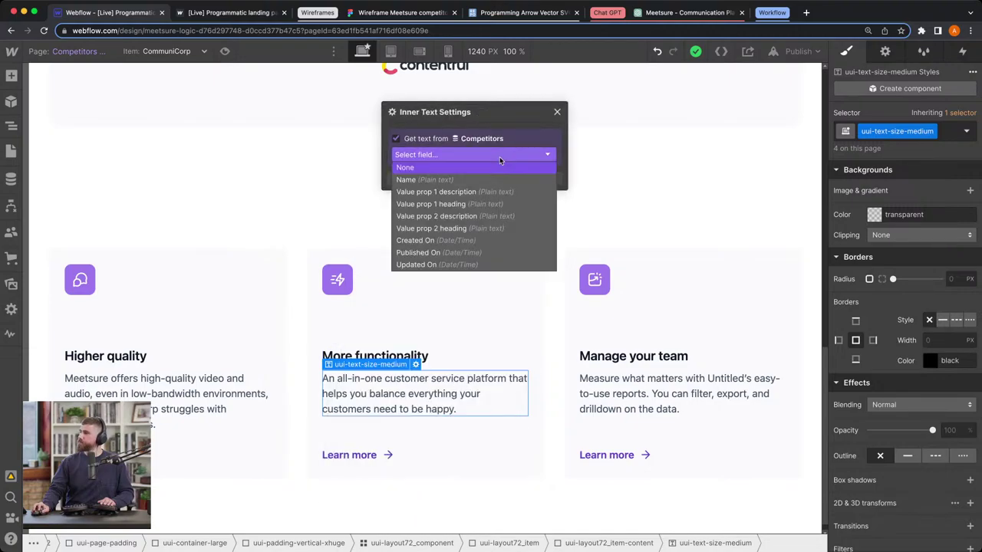
{"action": "left_click", "coordinate": [467, 218]}
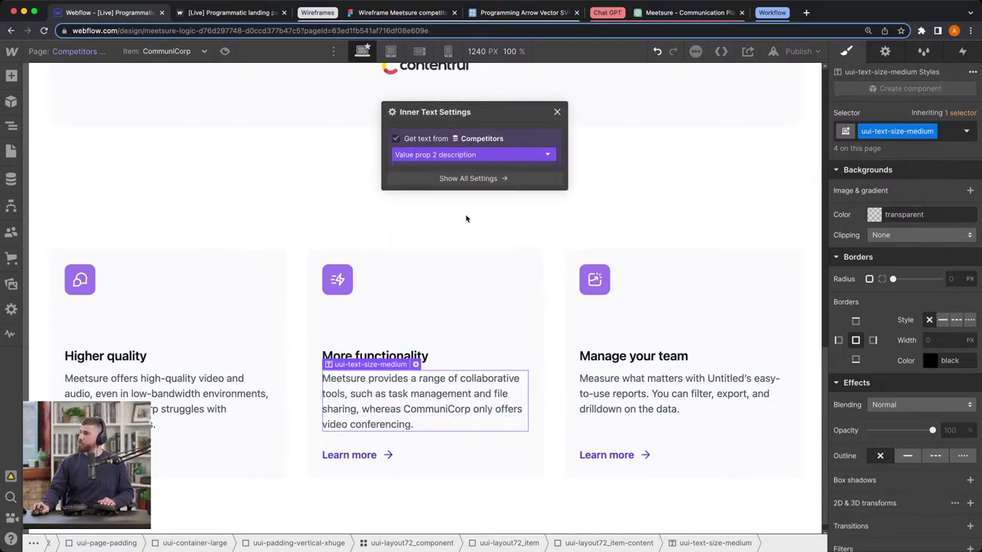
- Inspect the embedded SVG code of the first card's icon without changing it
{"action": "left_click", "coordinate": [79, 283]}
{"action": "left_click", "coordinate": [159, 267]}
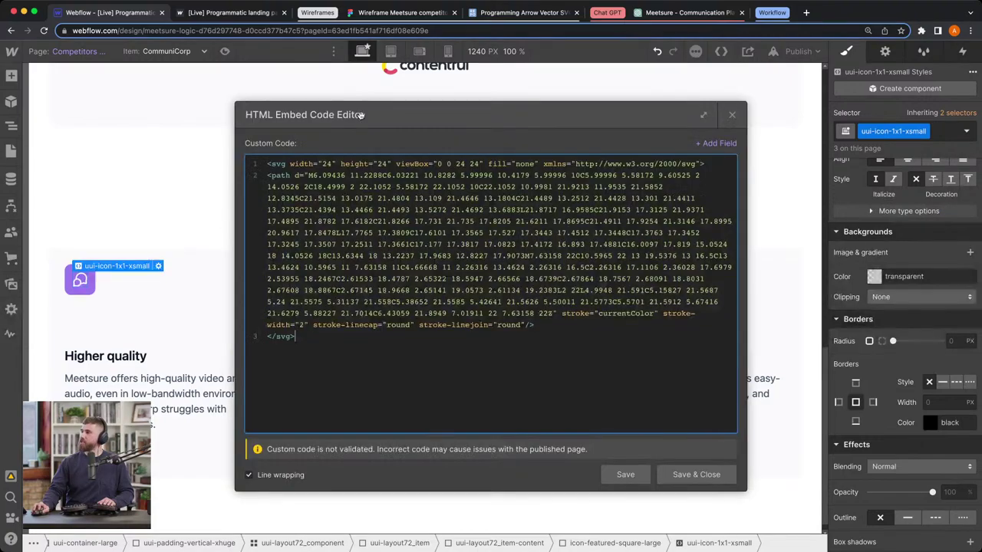
{"action": "left_click_drag", "start_coordinate": [361, 115], "coordinate": [391, 112]}
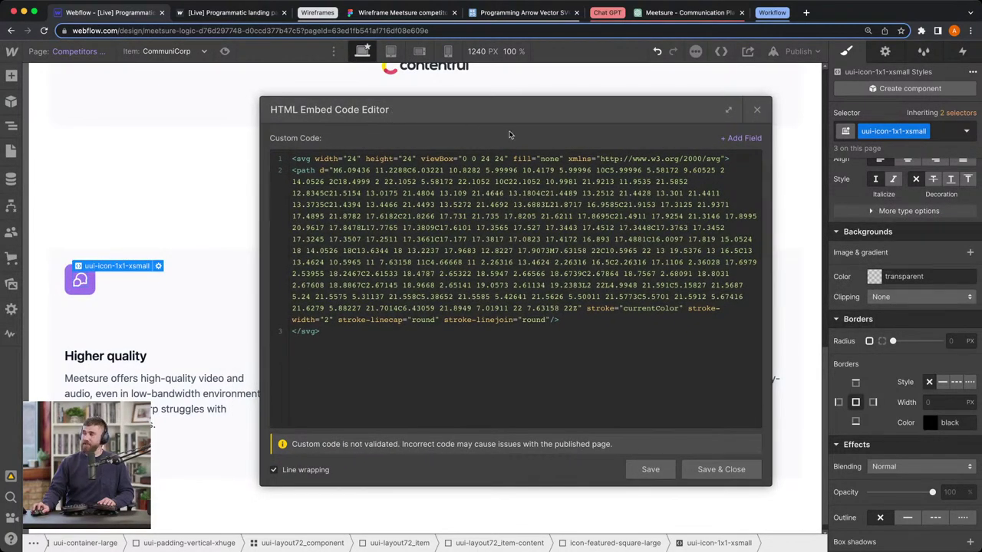
{"action": "left_click", "coordinate": [757, 110]}
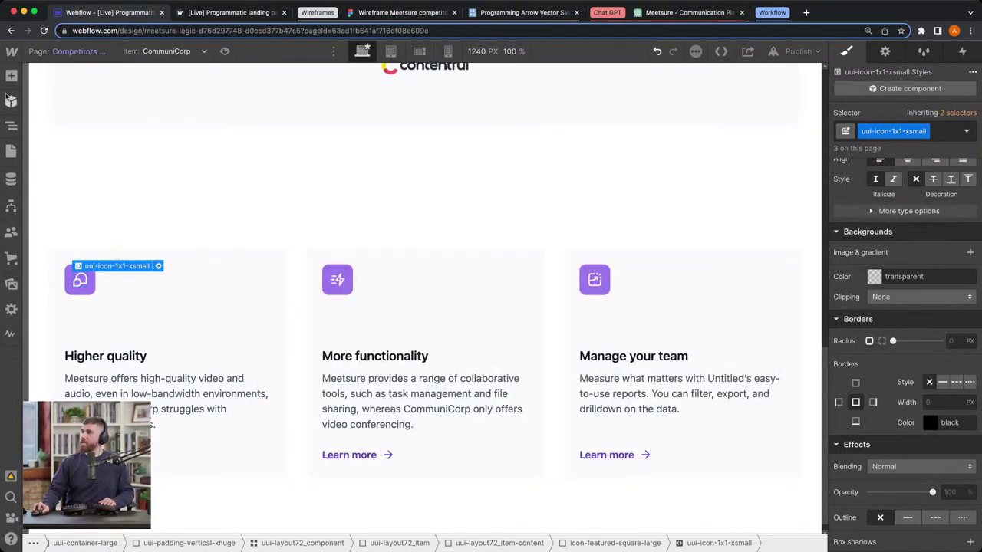
- Add an Image element beside the existing embed inside the first card's purple icon square
{"action": "left_click", "coordinate": [11, 75]}
{"action": "scroll", "coordinate": [105, 268], "scroll_direction": "down", "scroll_amount": 3}
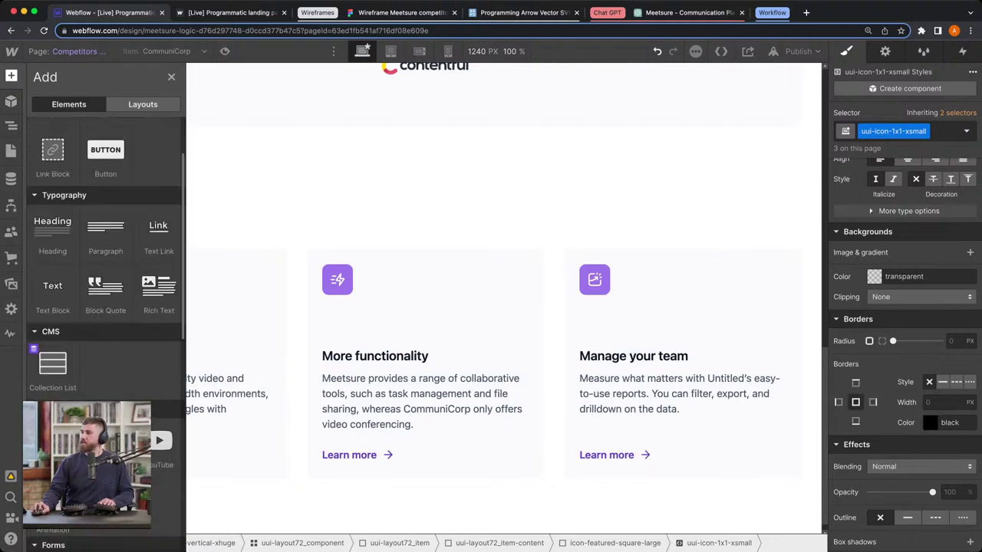
{"action": "left_click_drag", "start_coordinate": [53, 441], "coordinate": [91, 288]}
{"action": "left_click", "coordinate": [91, 288]}
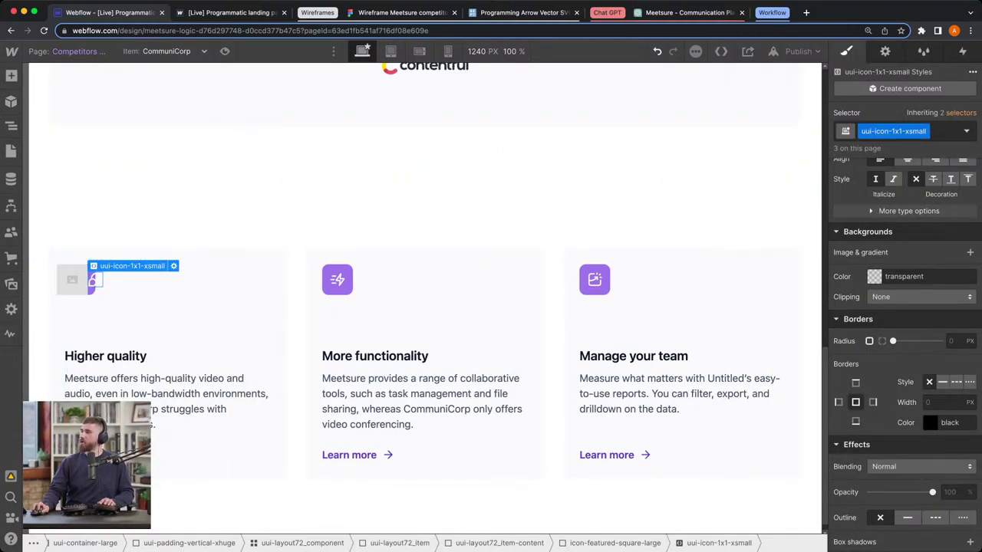
- Set the new image in the first card to get its picture from the Competitors field Value prop 1 icon
{"action": "left_click", "coordinate": [64, 285]}
{"action": "left_click", "coordinate": [98, 259]}
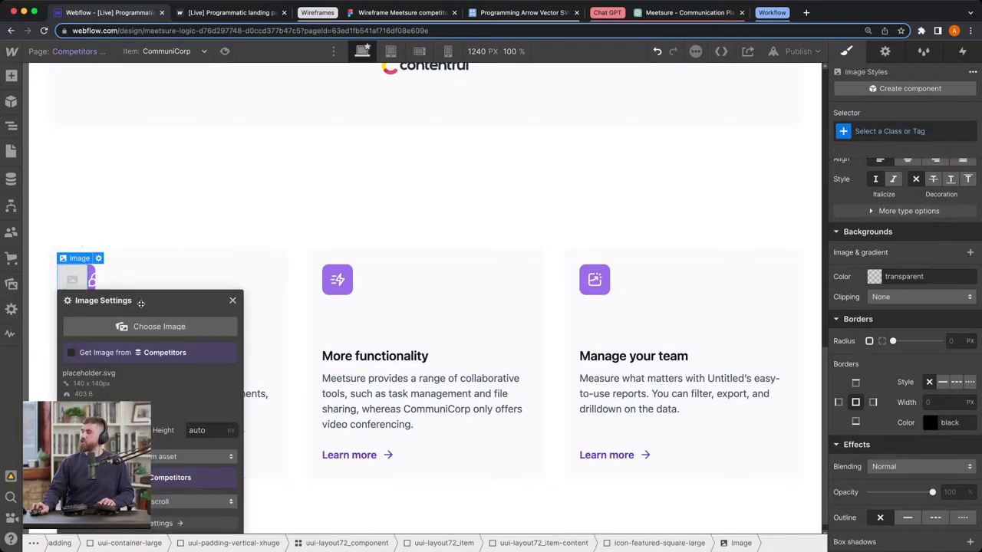
{"action": "left_click_drag", "start_coordinate": [139, 331], "coordinate": [541, 106]}
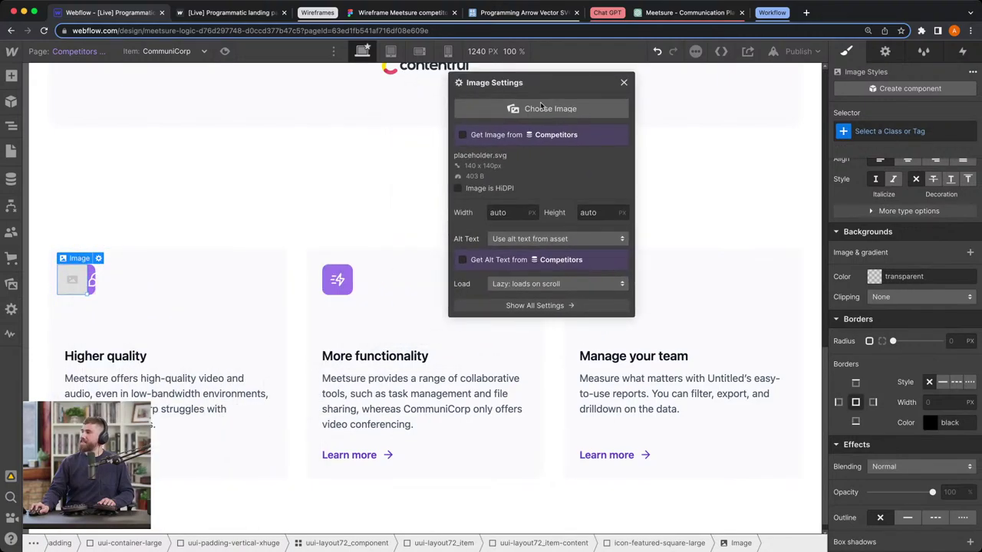
{"action": "left_click", "coordinate": [517, 138]}
{"action": "left_click", "coordinate": [529, 151]}
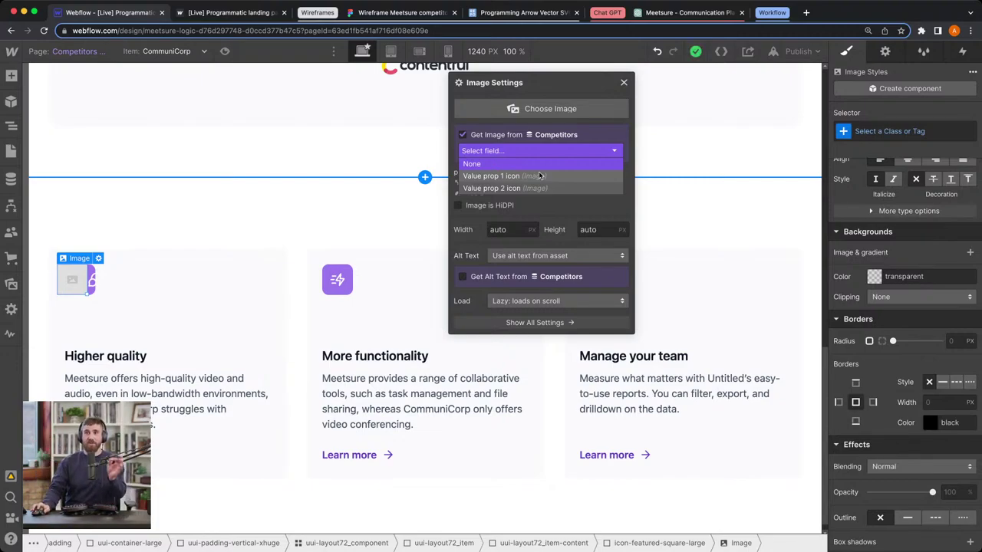
{"action": "left_click", "coordinate": [526, 177]}
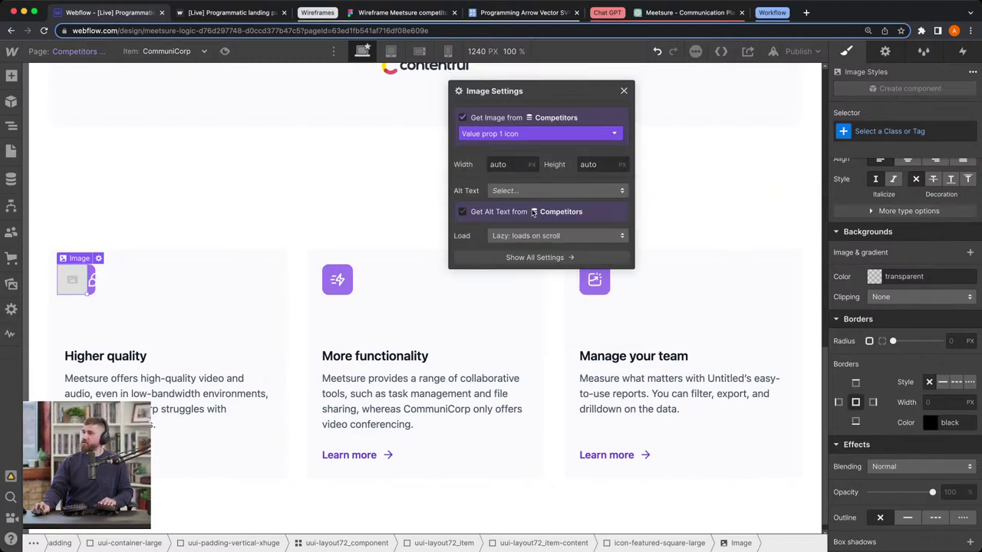
- Reuse the embed's class uui-icon-1x1-xsmall on the first card's new image and remove the original SVG embed
{"action": "left_click", "coordinate": [96, 280]}
{"action": "left_click", "coordinate": [926, 132]}
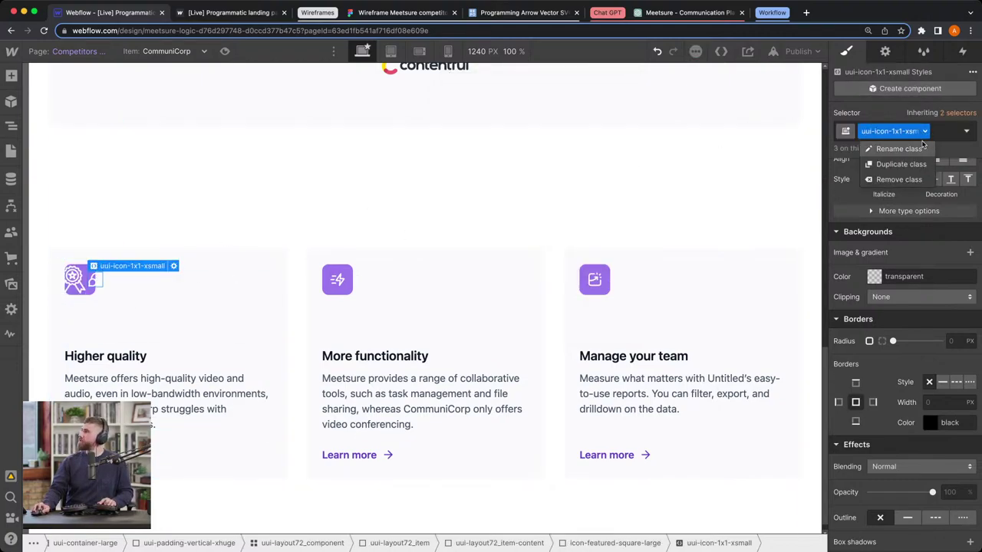
{"action": "left_click", "coordinate": [879, 146]}
{"action": "key", "text": "ctrl+x"}
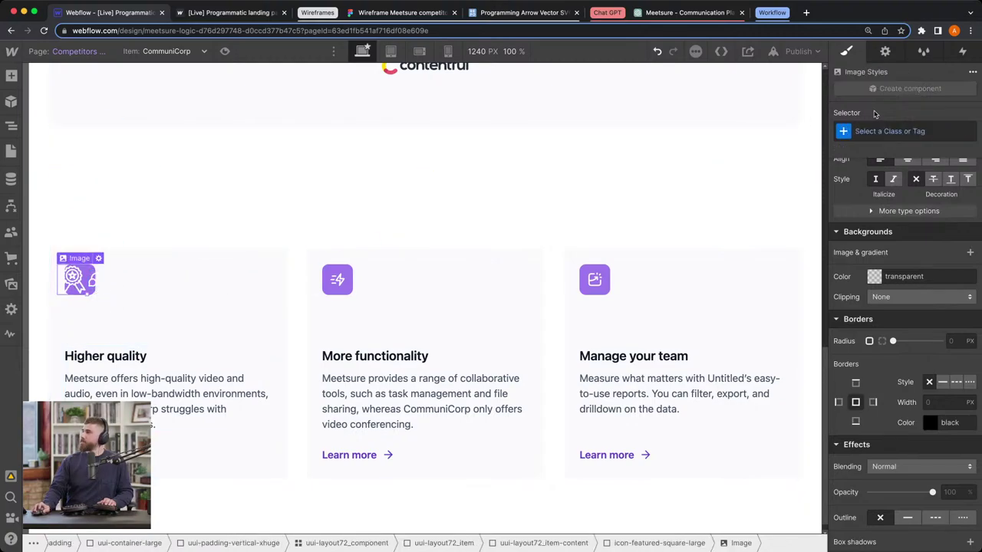
{"action": "key", "text": "ctrl+v"}
{"action": "key", "text": "Return"}
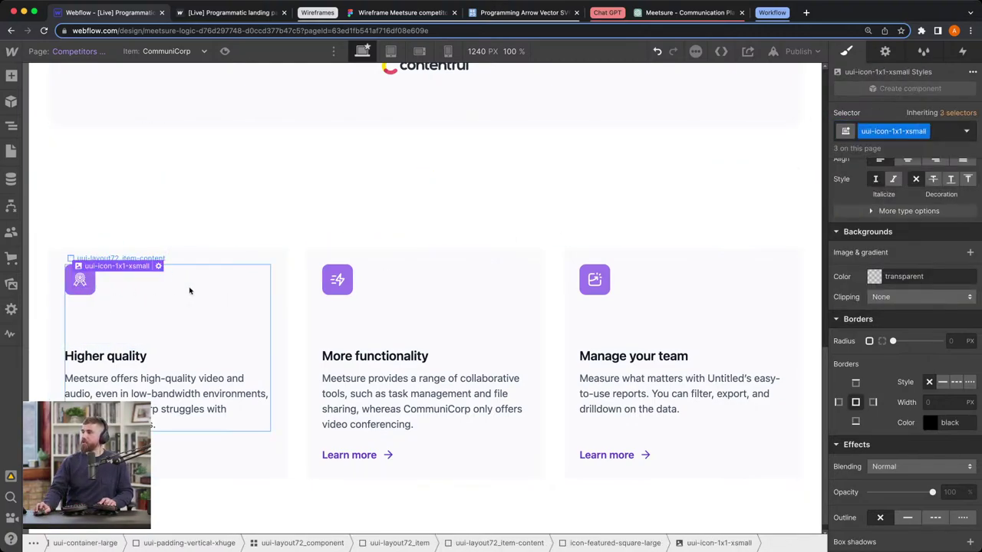
- Copy the first card's icon image into the second card's icon square and bind it to Value prop 2 icon
{"action": "left_click", "coordinate": [336, 285]}
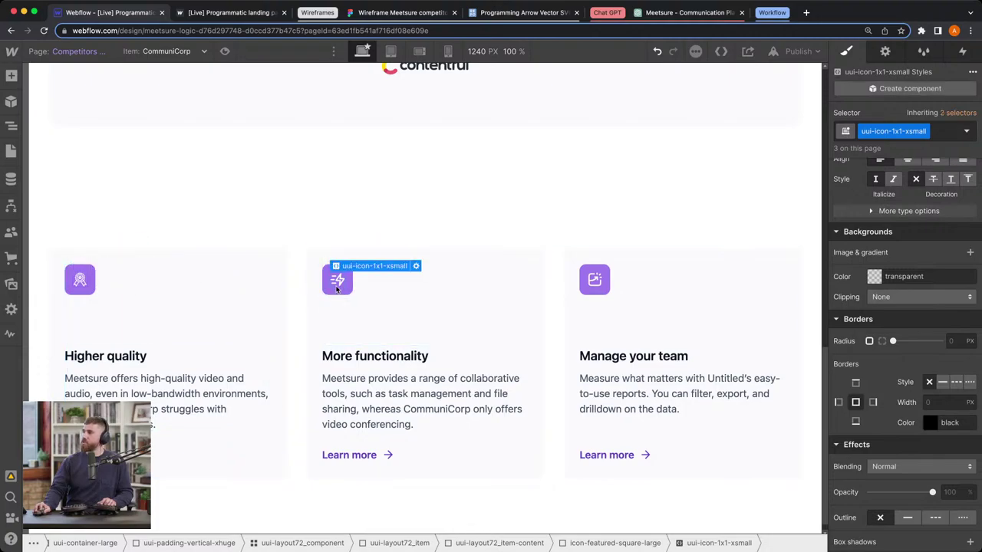
{"action": "left_click", "coordinate": [340, 284]}
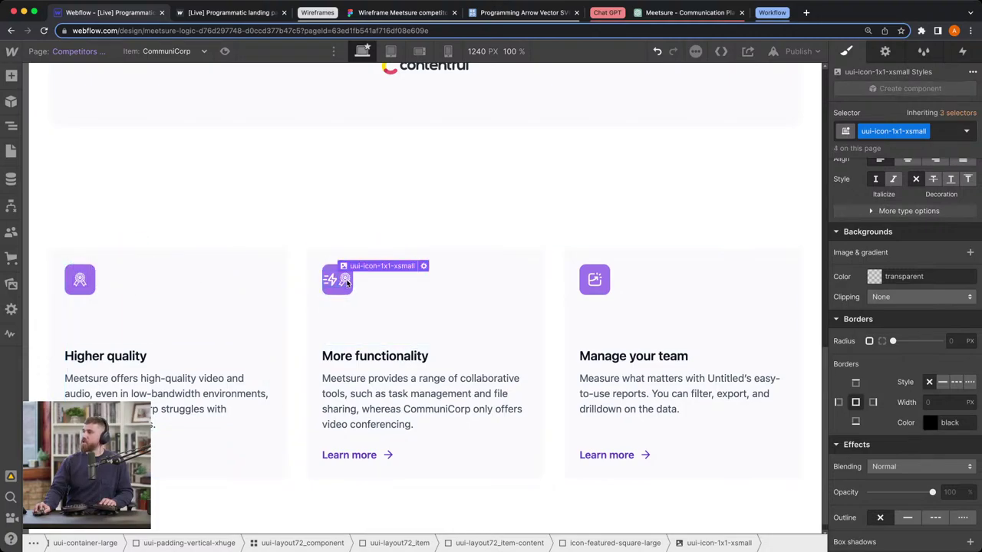
{"action": "left_click", "coordinate": [423, 267]}
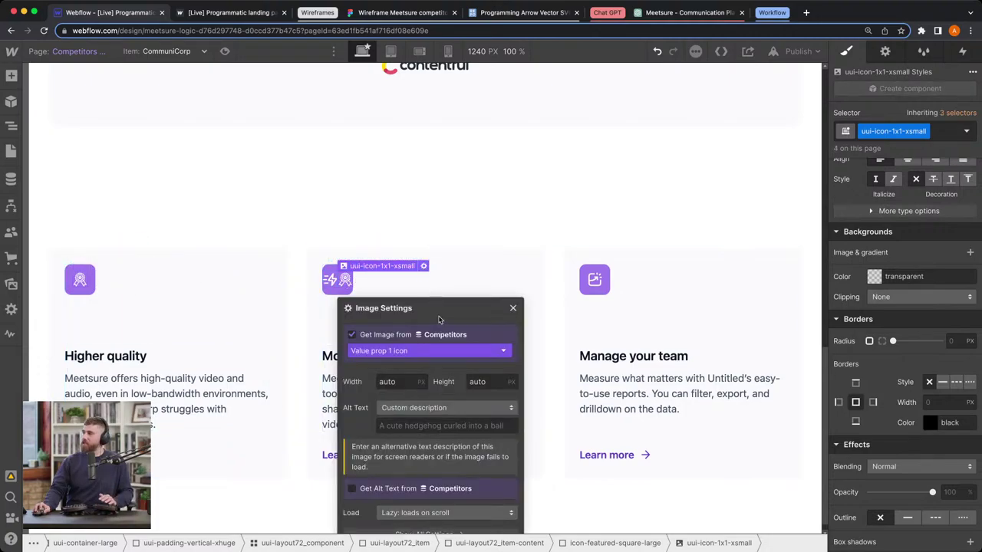
{"action": "left_click_drag", "start_coordinate": [438, 309], "coordinate": [508, 139]}
{"action": "left_click", "coordinate": [503, 181]}
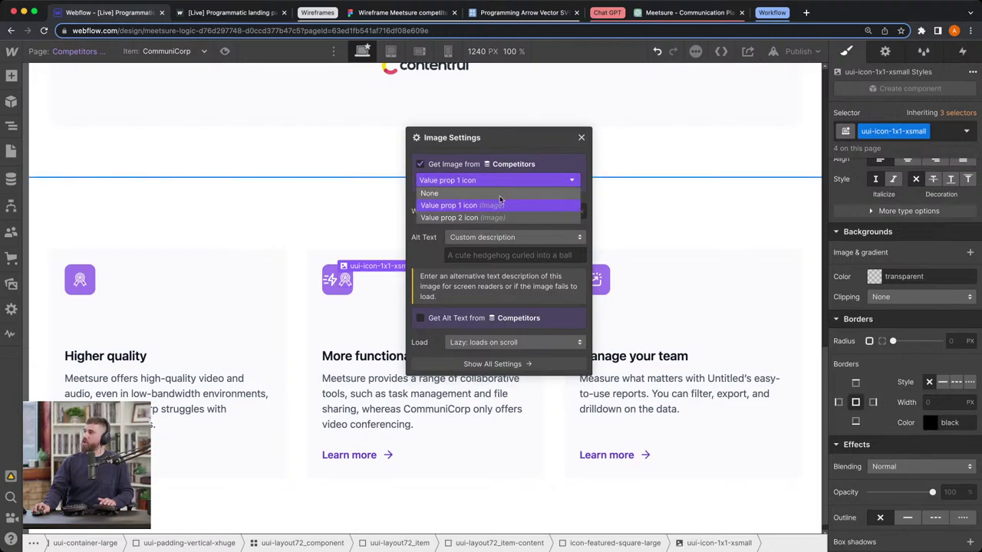
{"action": "left_click", "coordinate": [461, 218]}
{"action": "left_click", "coordinate": [580, 137]}
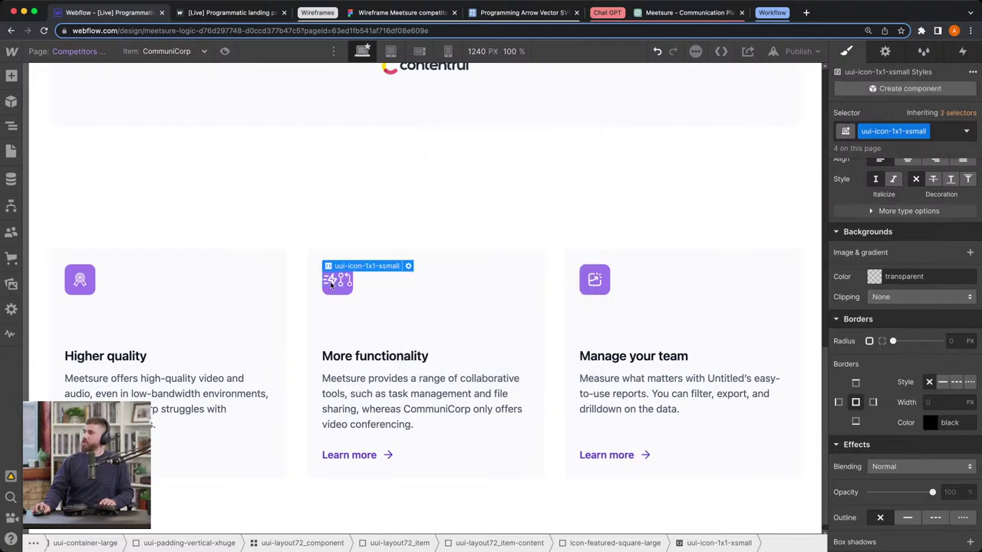
- Remove one column from the value proposition cards grid so that it has two columns
{"action": "left_click", "coordinate": [634, 262]}
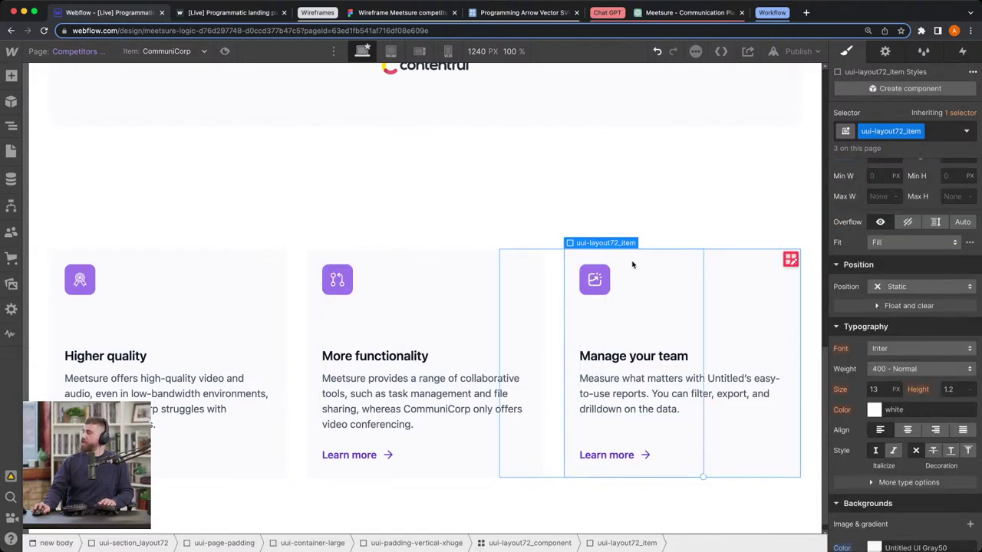
{"action": "left_click", "coordinate": [791, 259]}
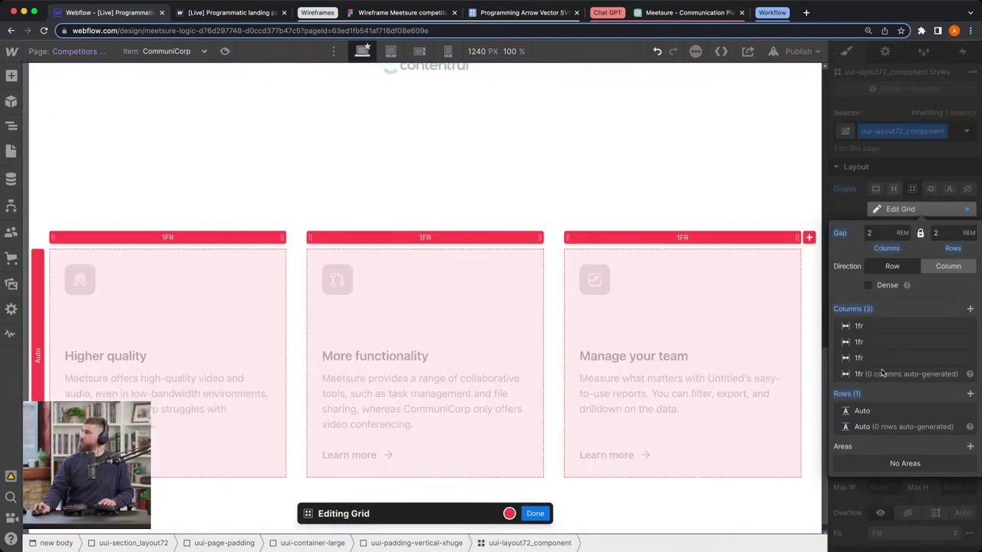
{"action": "left_click", "coordinate": [969, 359]}
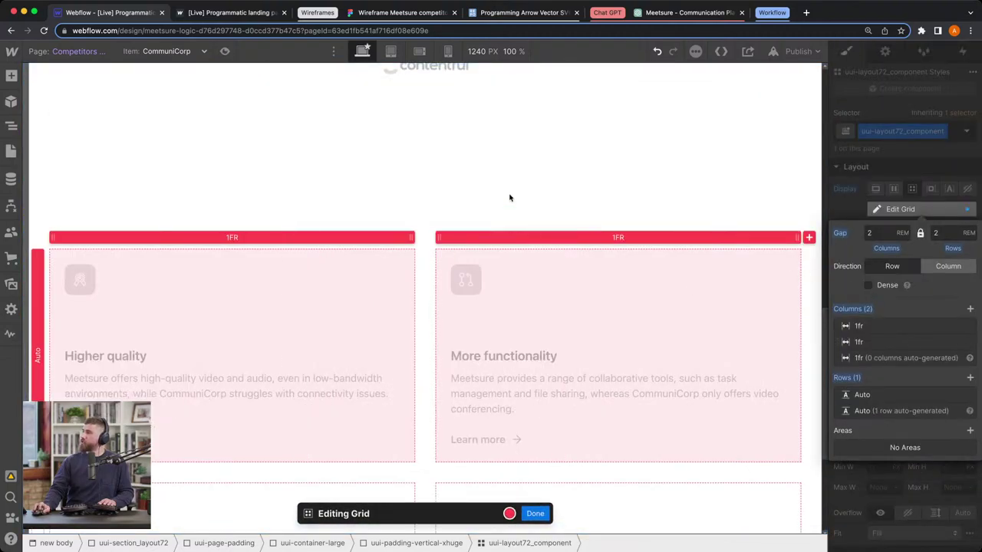
{"action": "left_click", "coordinate": [535, 514]}
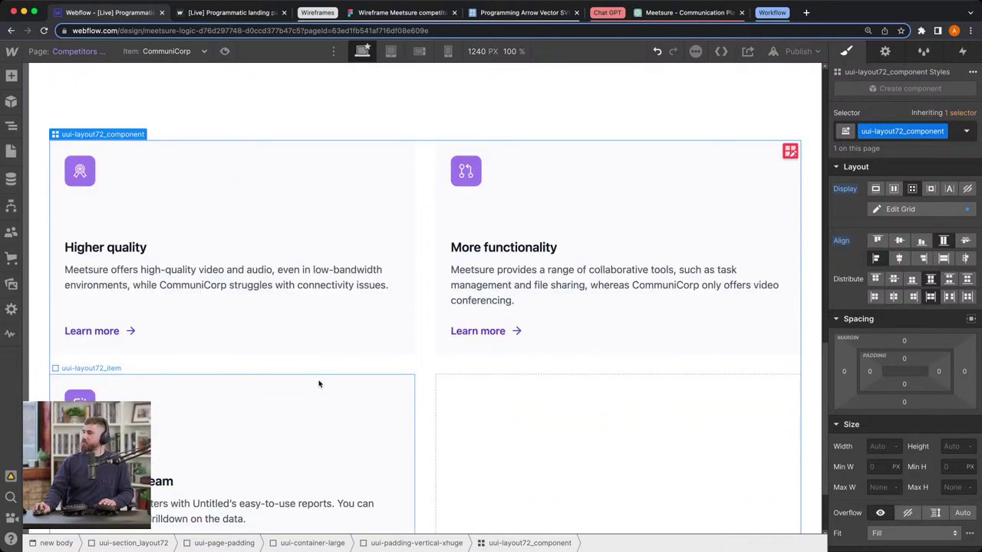
- Delete the third value proposition card, "Manage your team", from the grid
{"action": "left_click", "coordinate": [318, 384]}
{"action": "left_click", "coordinate": [12, 129]}
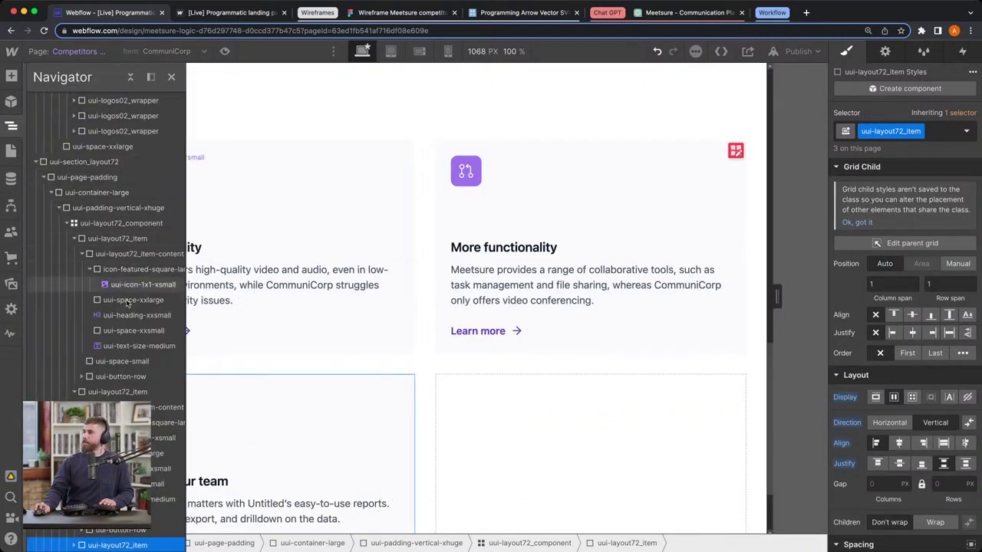
{"action": "scroll", "coordinate": [309, 378], "scroll_direction": "up", "scroll_amount": 3}
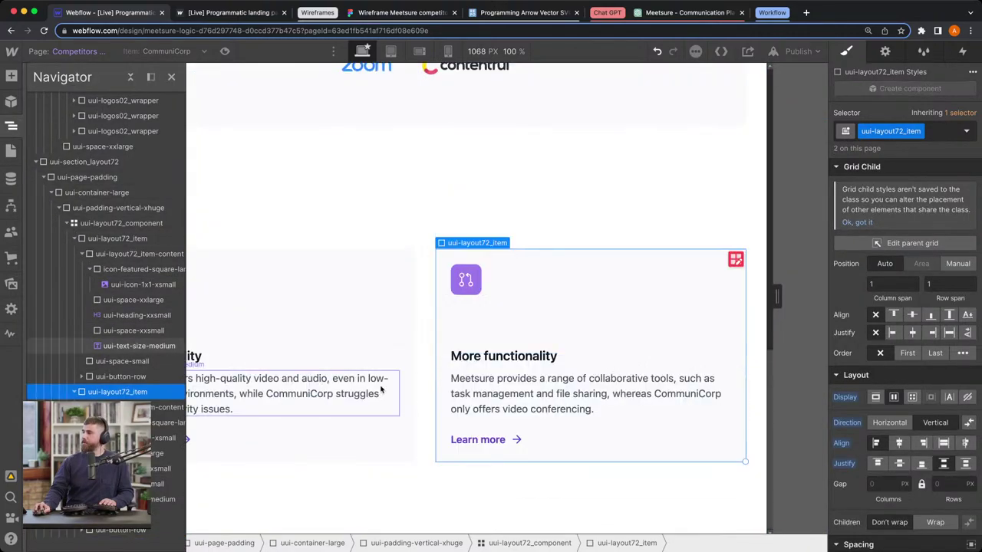
{"action": "left_click", "coordinate": [445, 195]}
{"action": "scroll", "coordinate": [472, 207], "scroll_direction": "up", "scroll_amount": 10}
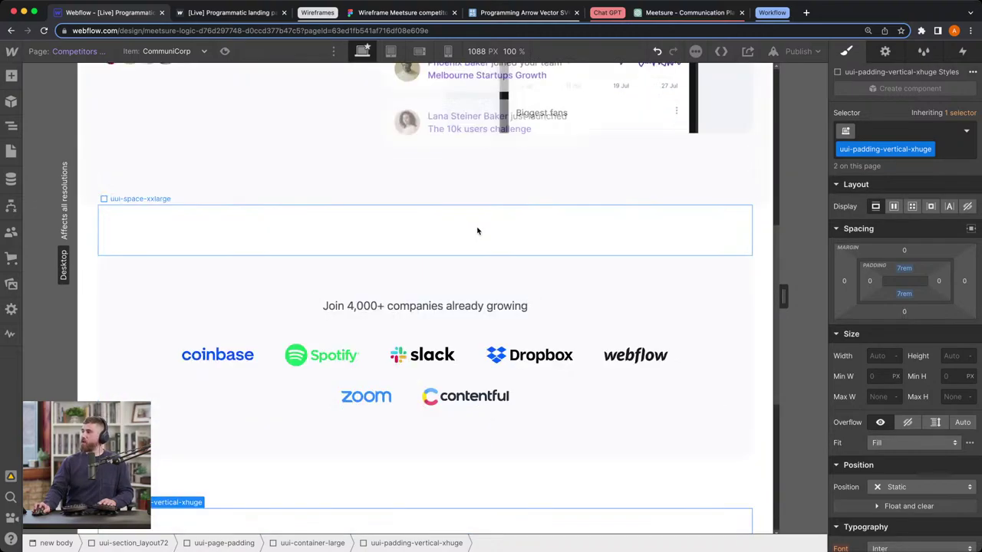
{"action": "scroll", "coordinate": [477, 234], "scroll_direction": "down", "scroll_amount": 2}
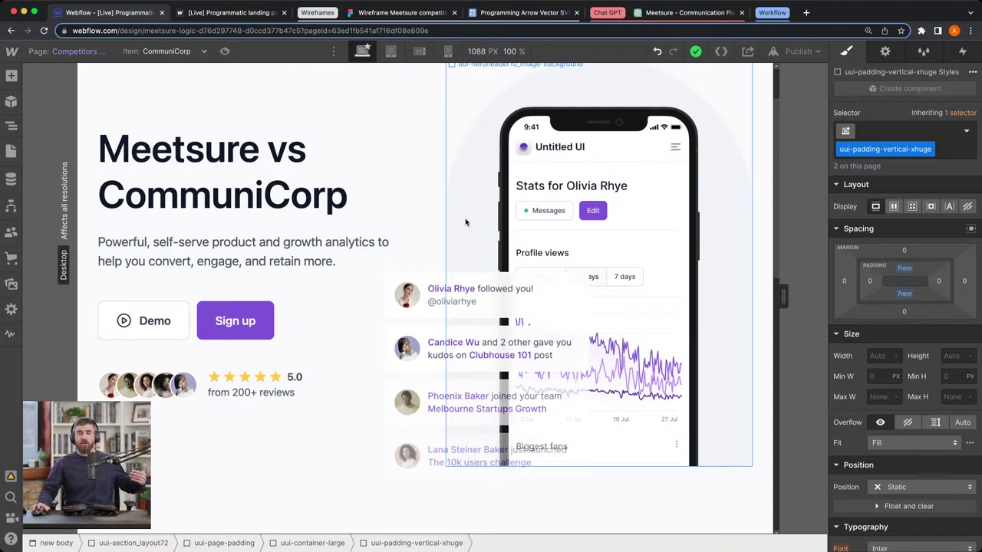
{"action": "left_click", "coordinate": [301, 187]}
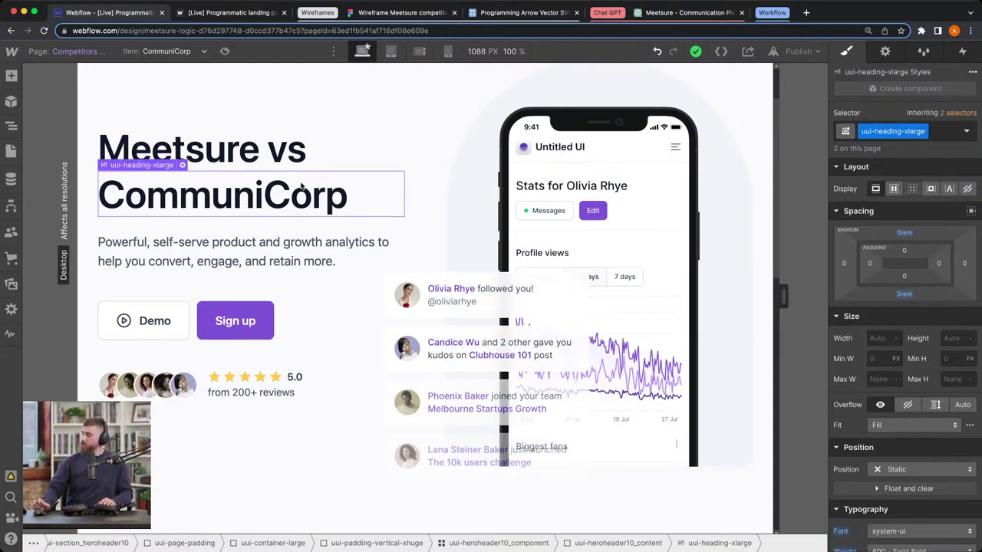
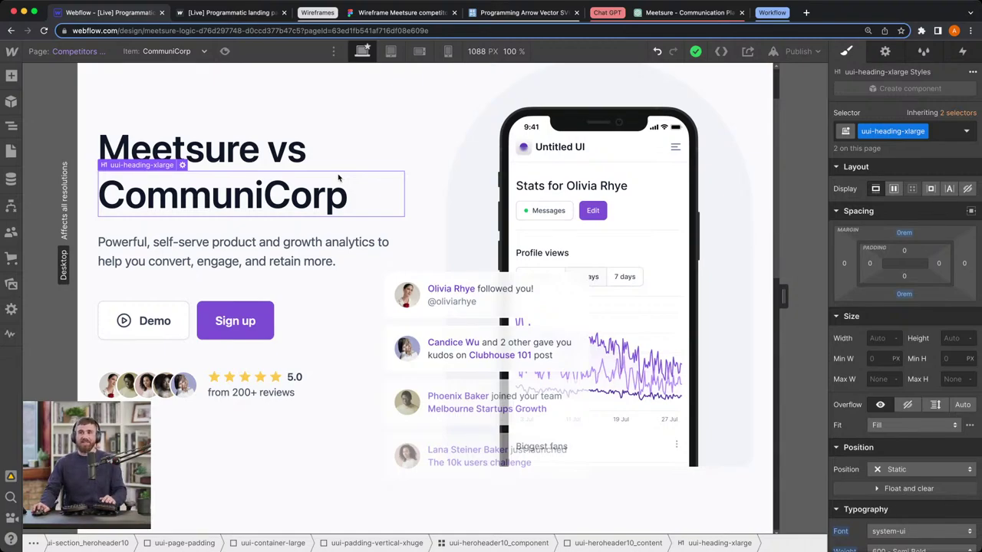
{"action": "left_click", "coordinate": [402, 155]}
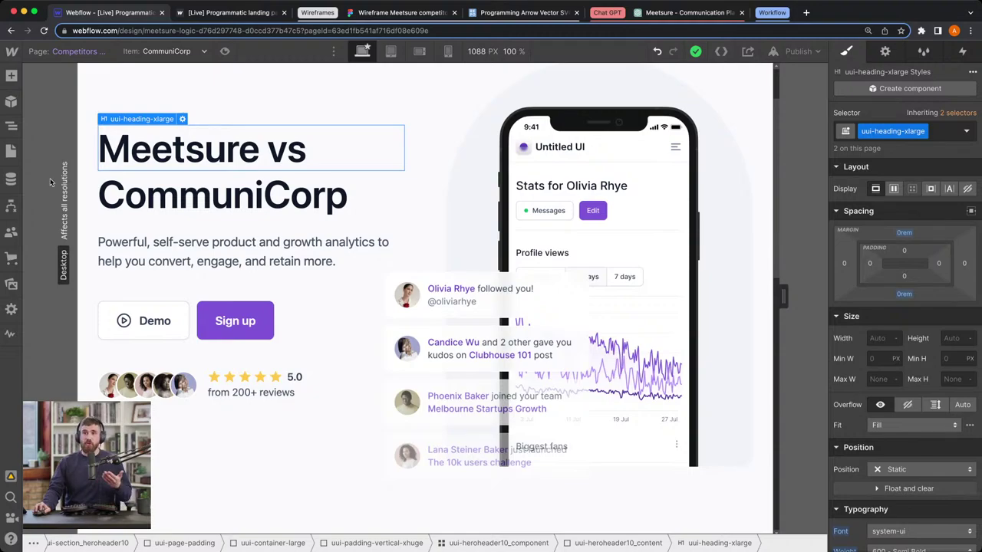
- Start a new item in the Competitors CMS collection
{"action": "left_click", "coordinate": [12, 183]}
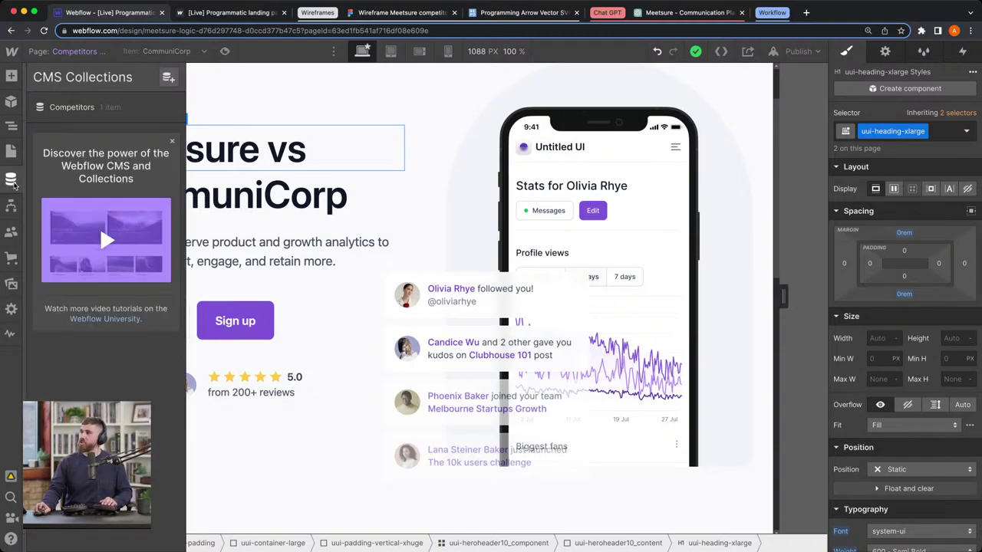
{"action": "left_click", "coordinate": [100, 119]}
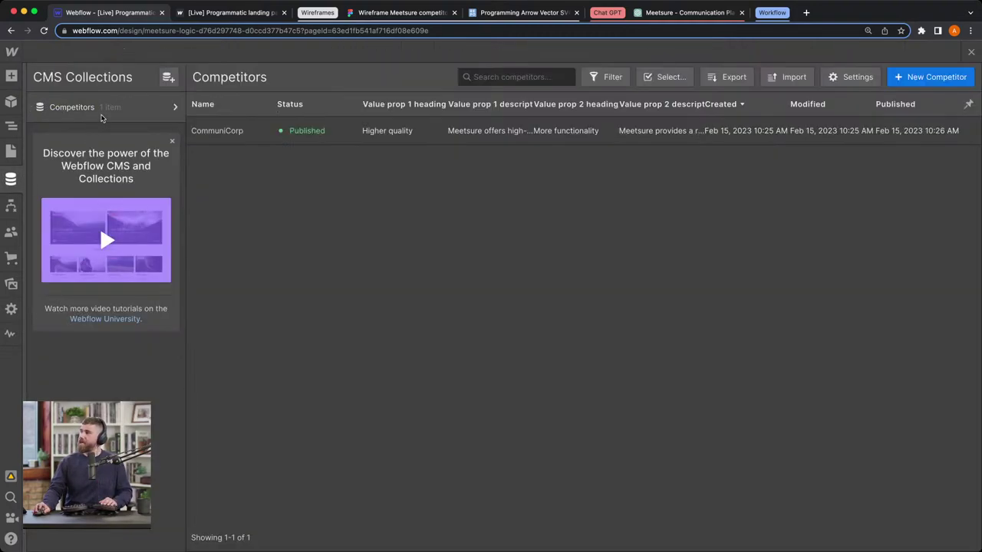
{"action": "left_click", "coordinate": [938, 78]}
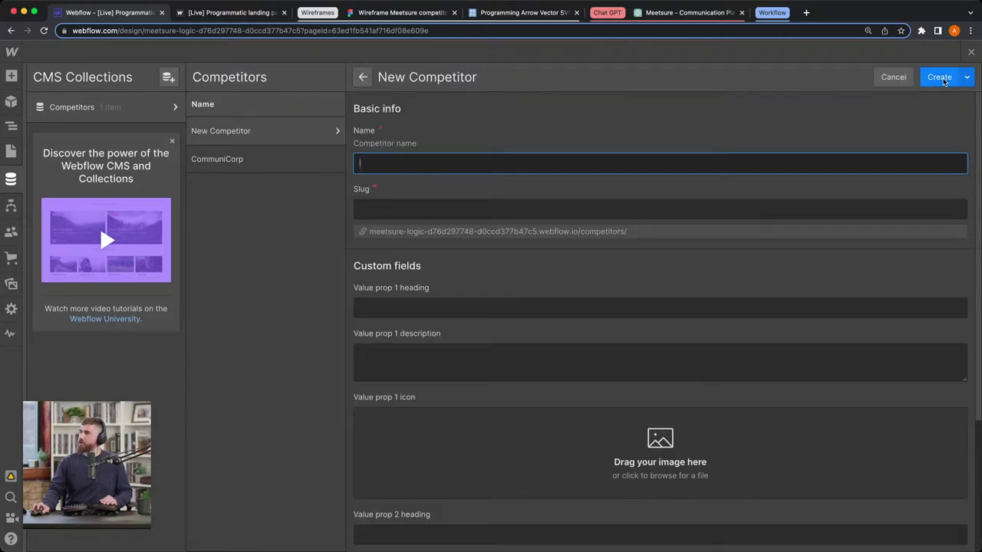
- Copy the competitor name BizMeet from the ChatGPT list into the new Webflow CMS item's Name field
{"action": "left_click", "coordinate": [607, 13]}
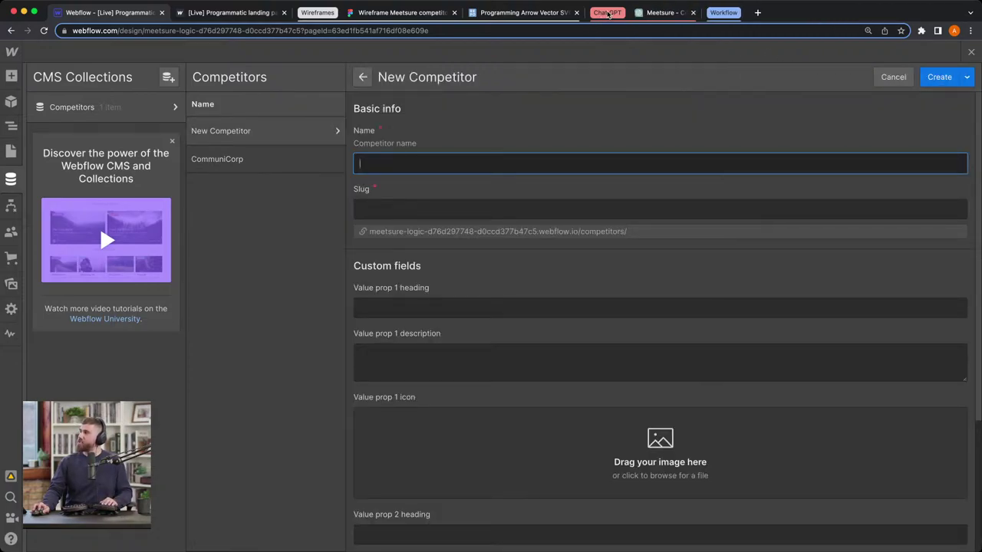
{"action": "left_click", "coordinate": [662, 12]}
{"action": "scroll", "coordinate": [441, 229], "scroll_direction": "down", "scroll_amount": 1}
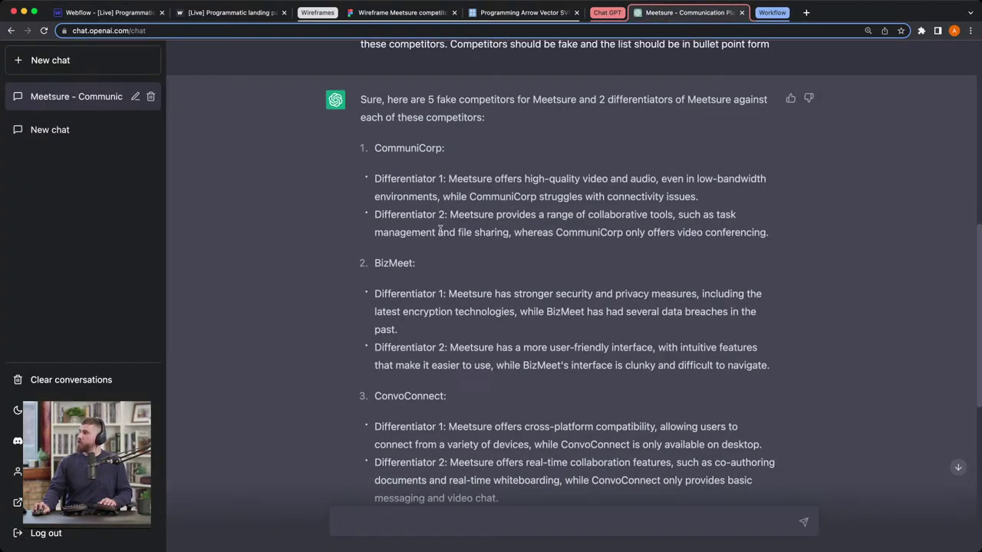
{"action": "double_click", "coordinate": [406, 263]}
{"action": "key", "text": "super+c"}
{"action": "left_click", "coordinate": [138, 13]}
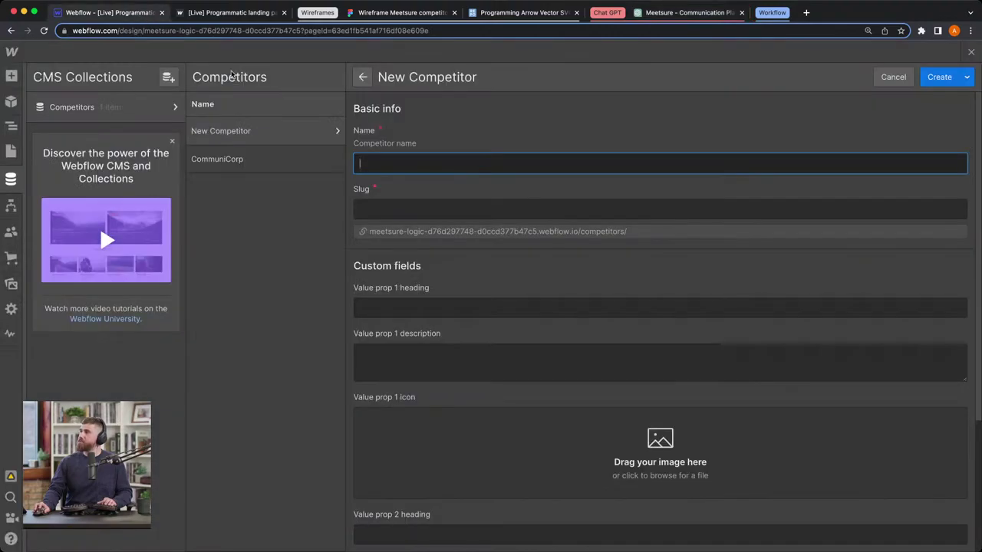
{"action": "key", "text": "super+v"}
- Fill Value prop 1 with the heading "Stronger security" and BizMeet's Differentiator 1 sentence from ChatGPT as the description
{"action": "scroll", "coordinate": [433, 222], "scroll_direction": "down", "scroll_amount": 1}
{"action": "left_click", "coordinate": [438, 293]}
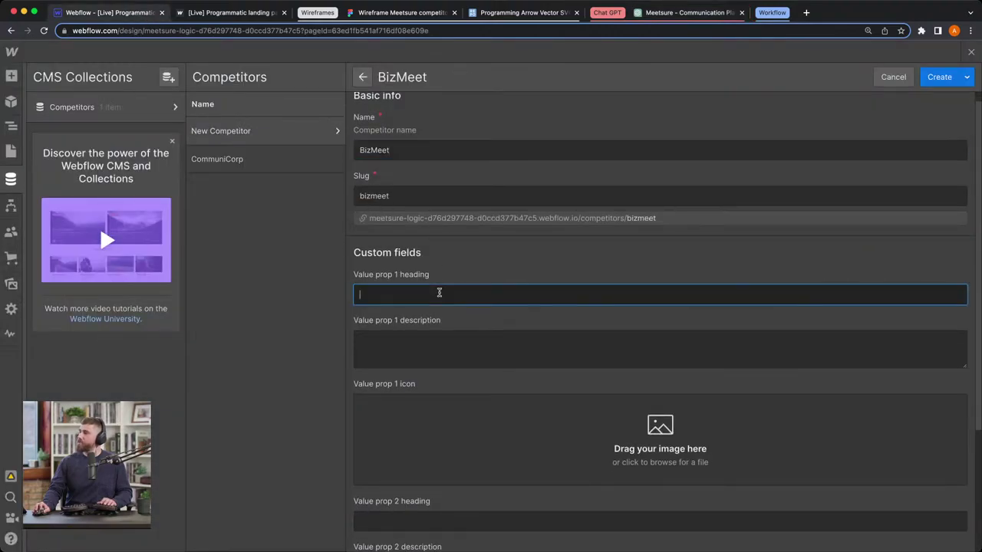
{"action": "left_click", "coordinate": [664, 14]}
{"action": "scroll", "coordinate": [460, 292], "scroll_direction": "down", "scroll_amount": 1}
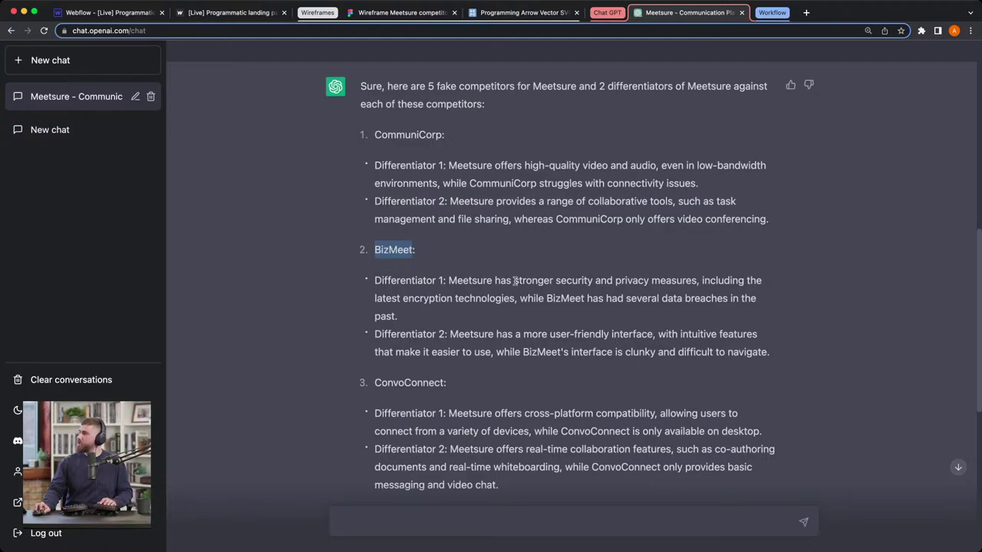
{"action": "left_click_drag", "start_coordinate": [449, 279], "coordinate": [416, 320]}
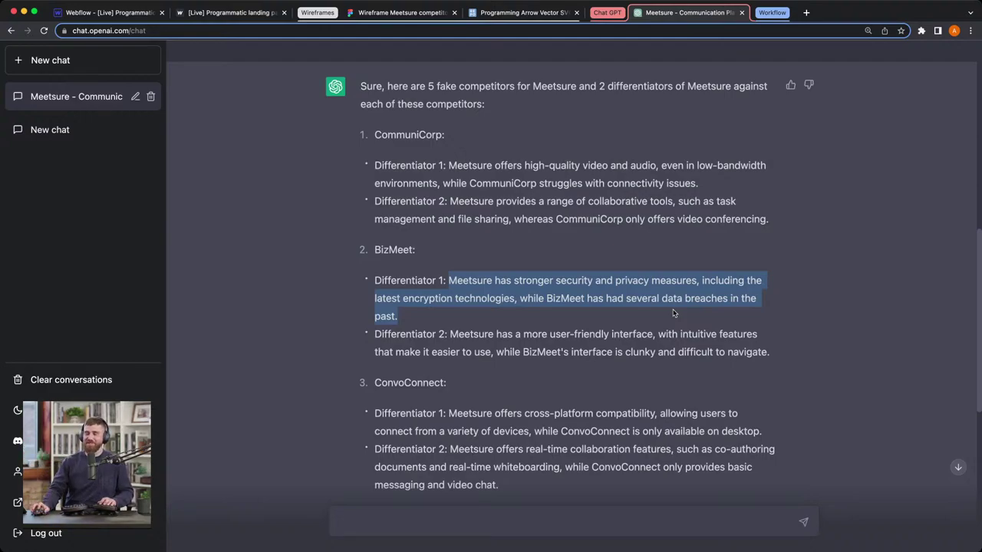
{"action": "left_click", "coordinate": [108, 14]}
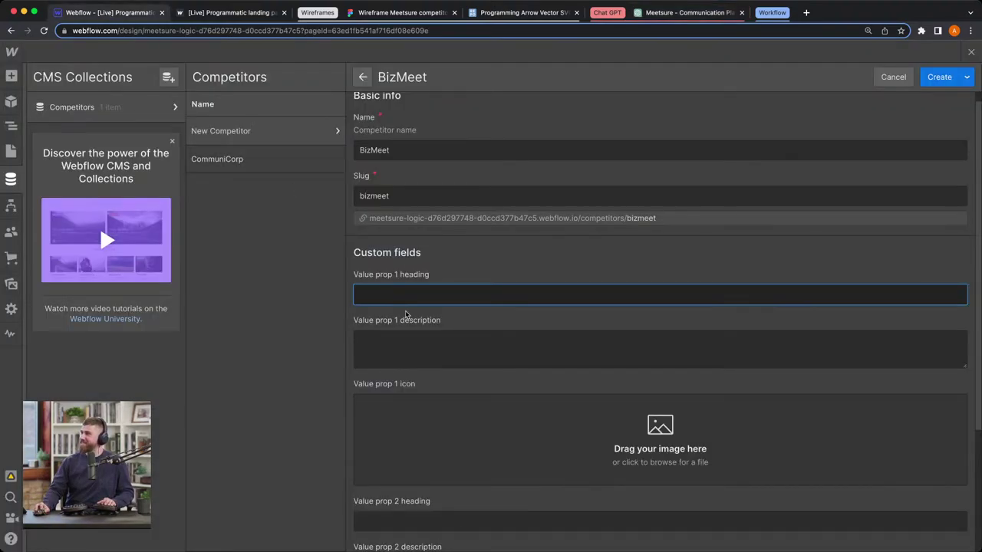
{"action": "left_click", "coordinate": [445, 337]}
{"action": "key", "text": "super+v"}
{"action": "left_click", "coordinate": [424, 300]}
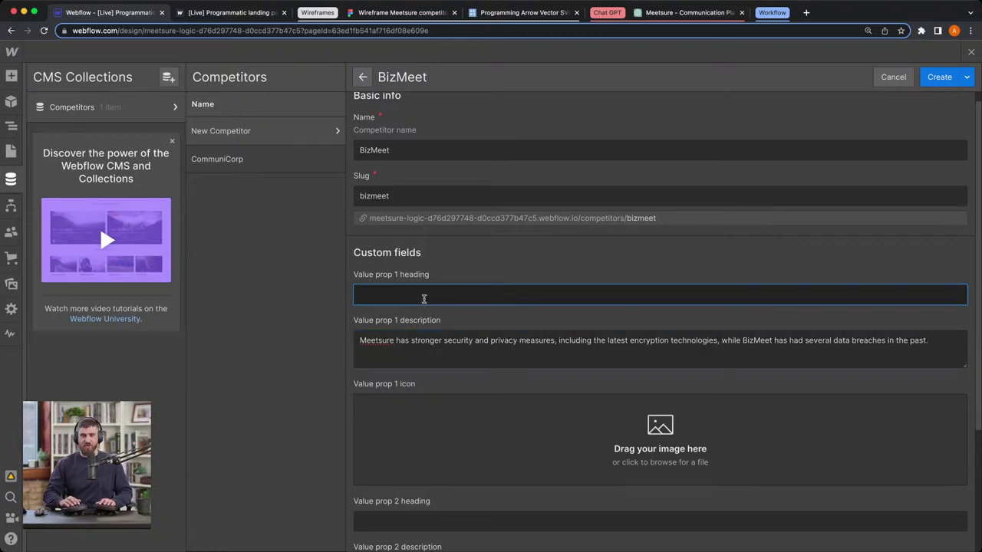
{"action": "type", "text": "Stronger security"}
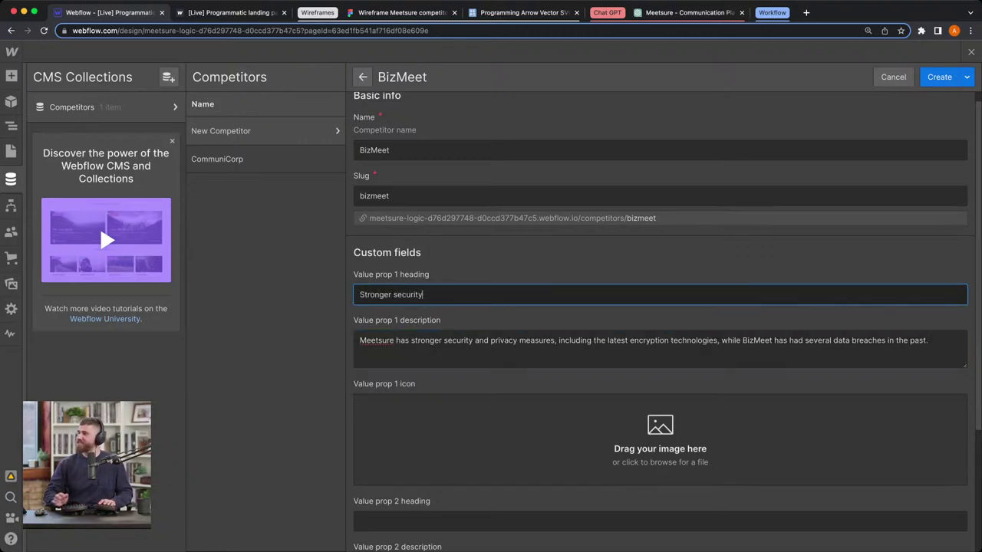
- Copy BizMeet's Differentiator 2 sentence from ChatGPT into the Value prop 2 description of the Webflow item
{"action": "left_click", "coordinate": [701, 14]}
{"action": "scroll", "coordinate": [517, 206], "scroll_direction": "down", "scroll_amount": 2}
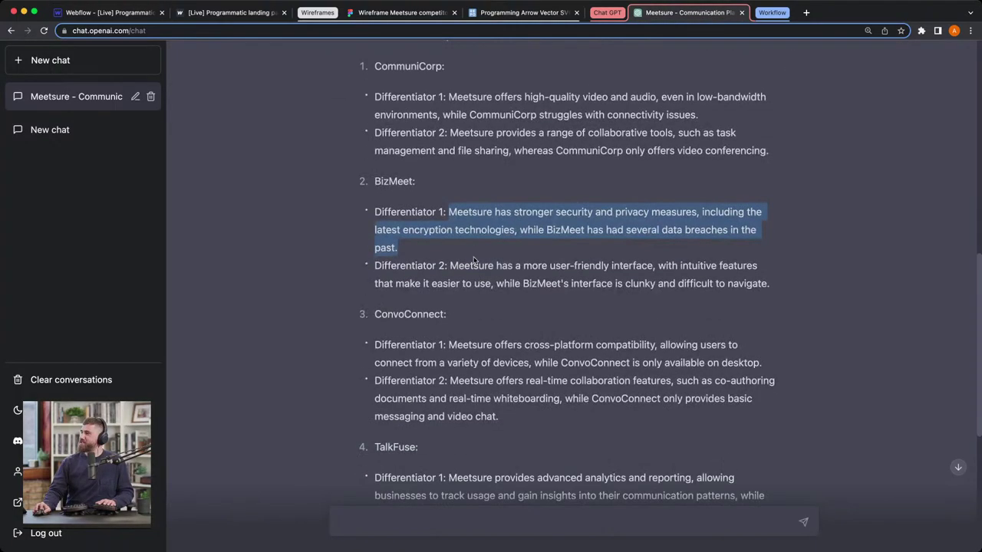
{"action": "left_click_drag", "start_coordinate": [452, 262], "coordinate": [787, 288]}
{"action": "key", "text": "super+c"}
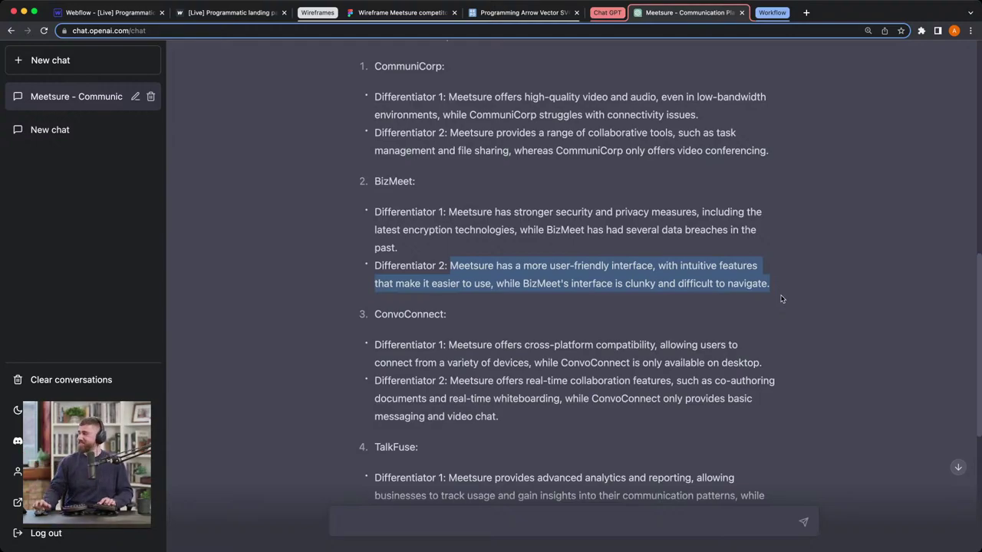
{"action": "left_click", "coordinate": [131, 12]}
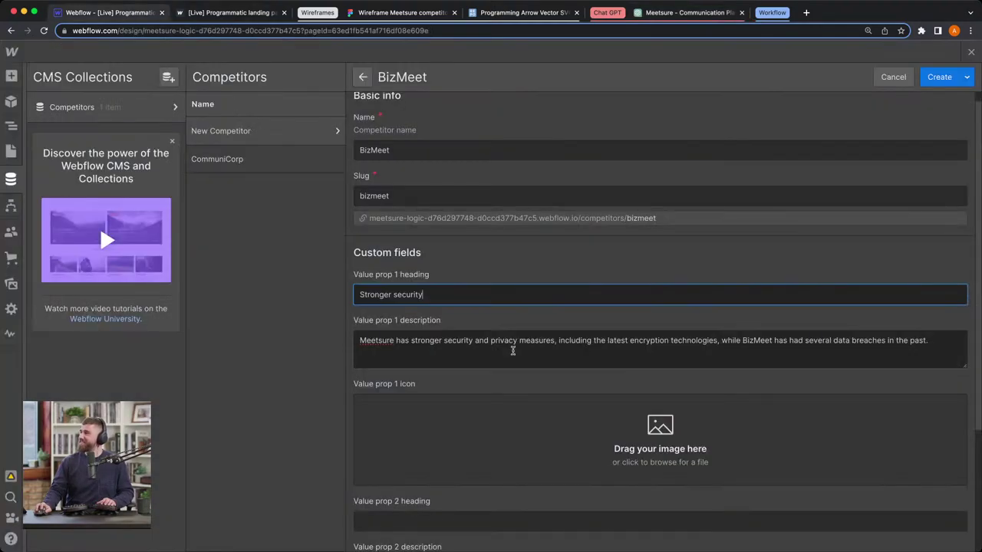
{"action": "scroll", "coordinate": [495, 333], "scroll_direction": "down", "scroll_amount": 3}
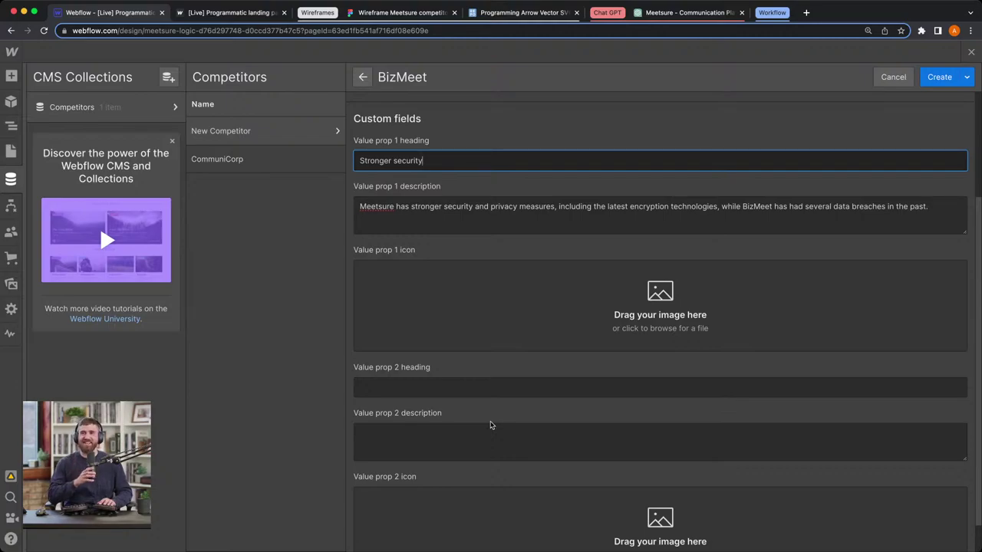
{"action": "left_click", "coordinate": [527, 440]}
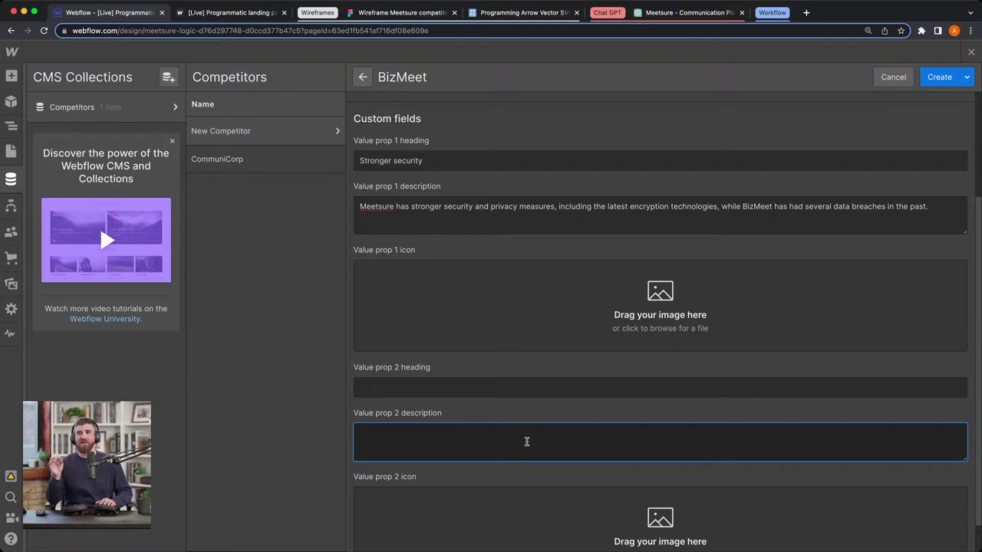
{"action": "key", "text": "super+v"}
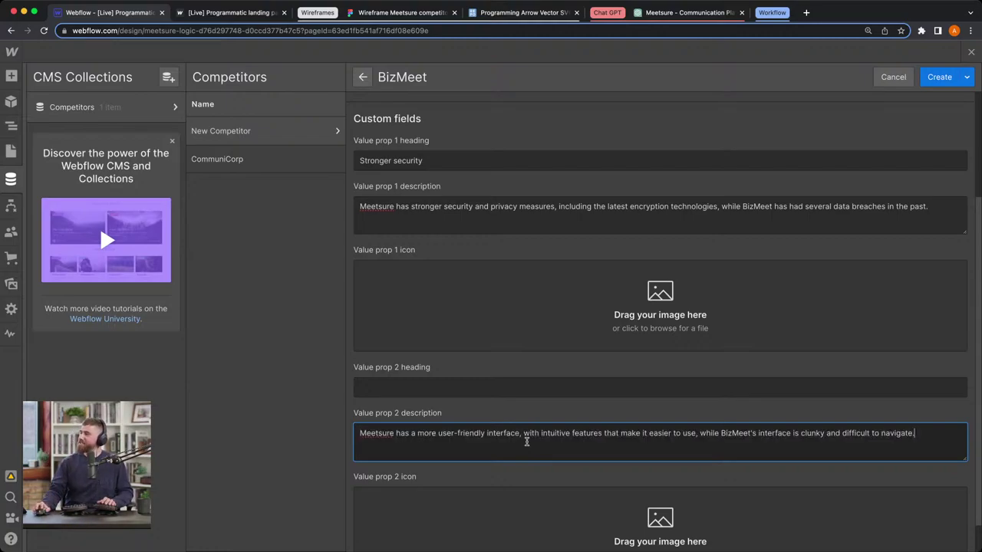
- Set BizMeet's Value prop 2 heading to "User friendly interface", based on the Differentiator 2 text in ChatGPT
{"action": "left_click", "coordinate": [513, 388]}
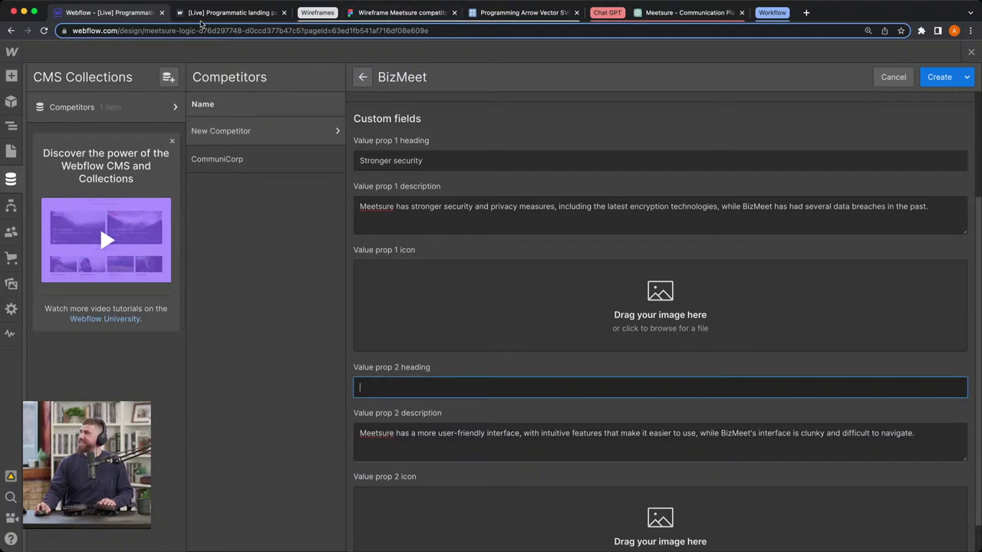
{"action": "left_click", "coordinate": [658, 13]}
{"action": "left_click", "coordinate": [115, 12]}
{"action": "type", "text": "User friendly interface"}
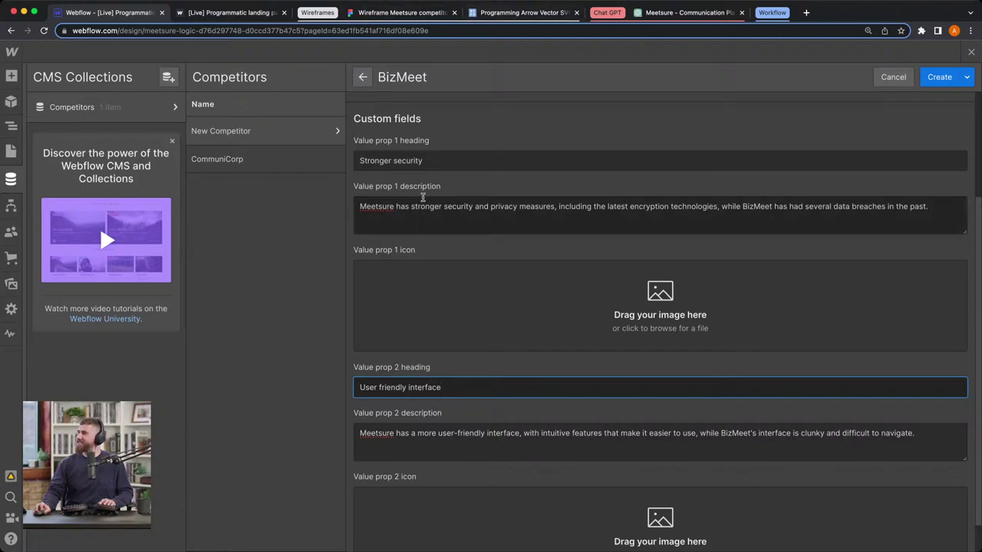
- Switch to SVG Repo and search its vector icons for "security"
{"action": "left_click", "coordinate": [527, 14]}
{"action": "left_click", "coordinate": [363, 59]}
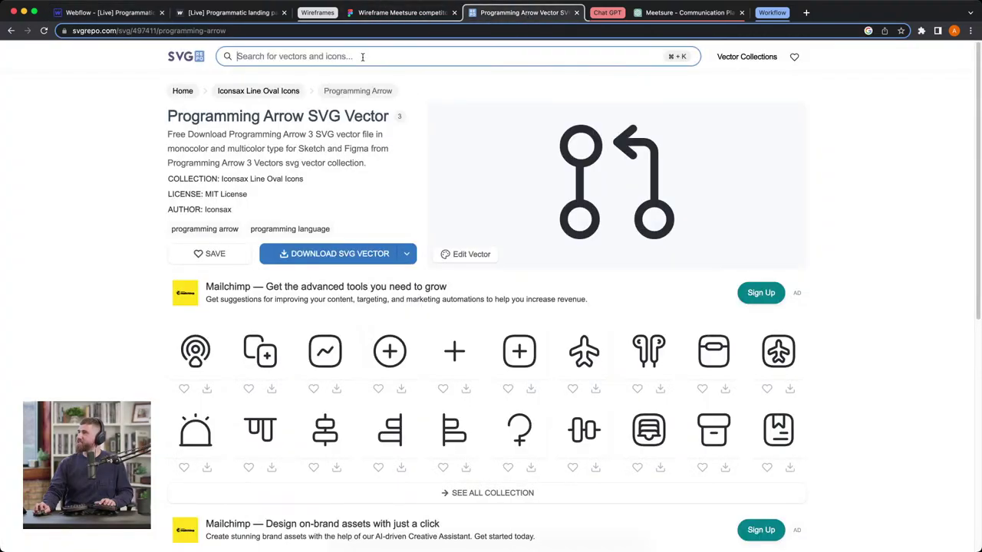
{"action": "type", "text": "decurit"}
{"action": "key", "text": "BackSpace"}
{"action": "key", "text": "BackSpace"}
{"action": "key", "text": "BackSpace"}
{"action": "key", "text": "BackSpace"}
{"action": "key", "text": "BackSpace"}
{"action": "key", "text": "BackSpace"}
{"action": "key", "text": "BackSpace"}
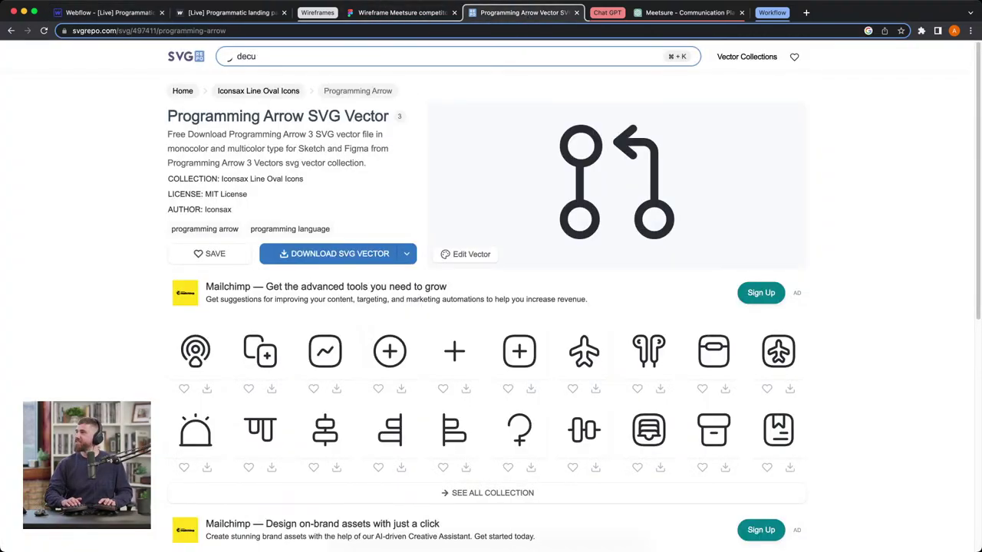
{"action": "type", "text": "securo"}
{"action": "key", "text": "BackSpace"}
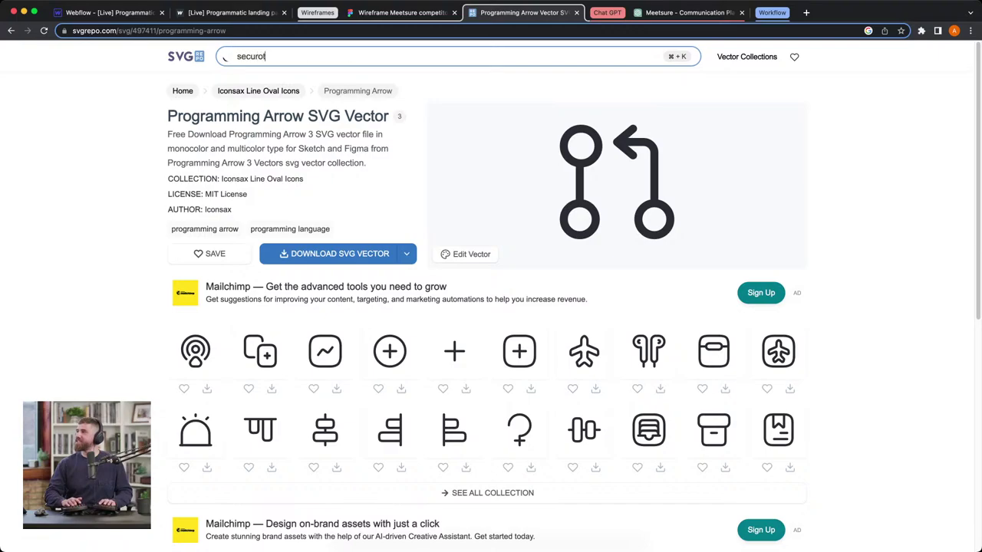
{"action": "type", "text": "ity"}
{"action": "key", "text": "Return"}
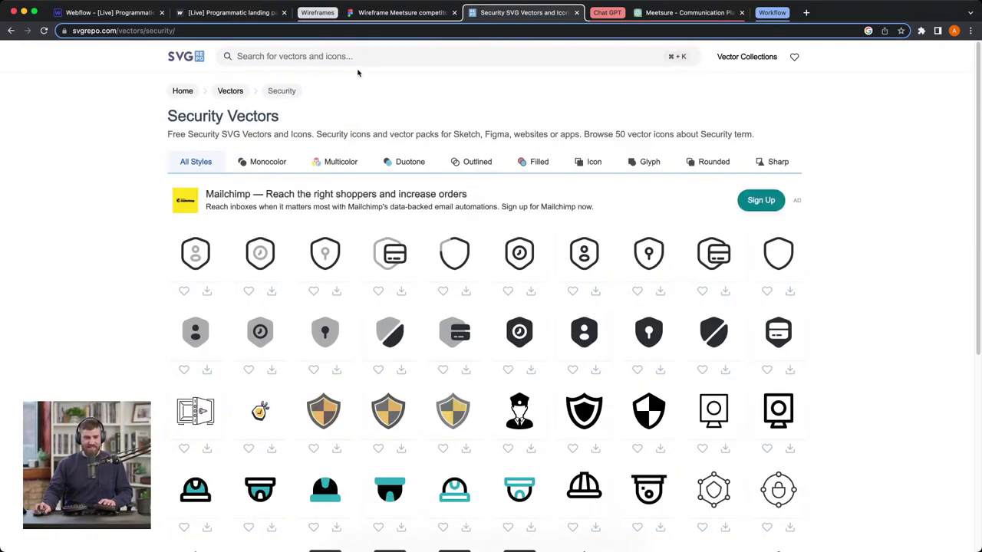
- Narrow the security icons to monocolor styles and download the Security Safe shield icon with a keyhole as an SVG
{"action": "left_click", "coordinate": [275, 162]}
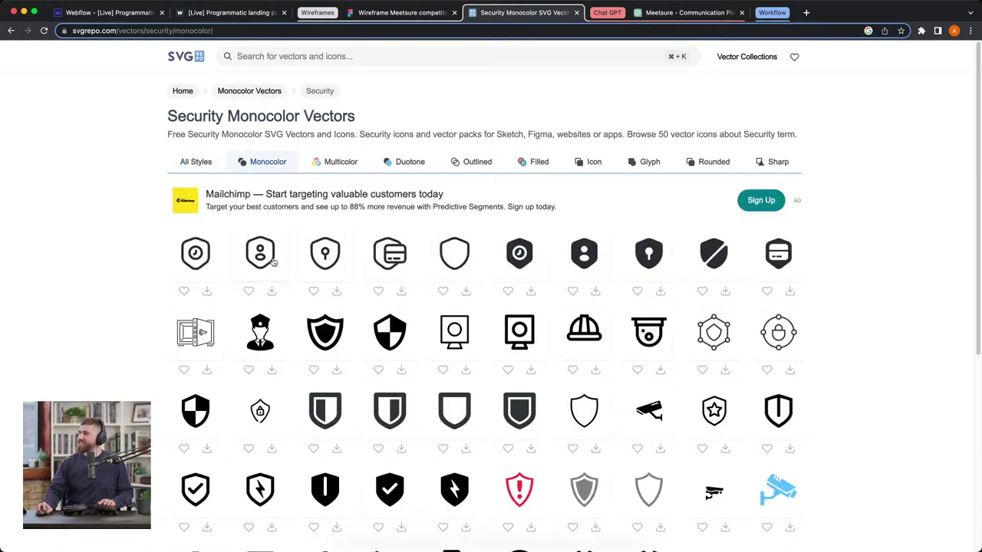
{"action": "left_click", "coordinate": [320, 260]}
{"action": "left_click", "coordinate": [462, 256]}
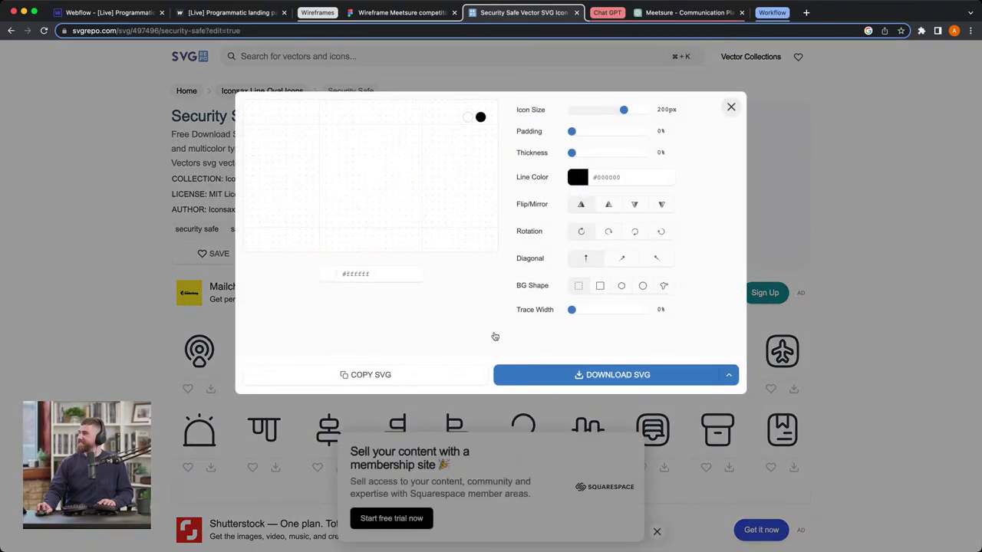
{"action": "left_click", "coordinate": [606, 374]}
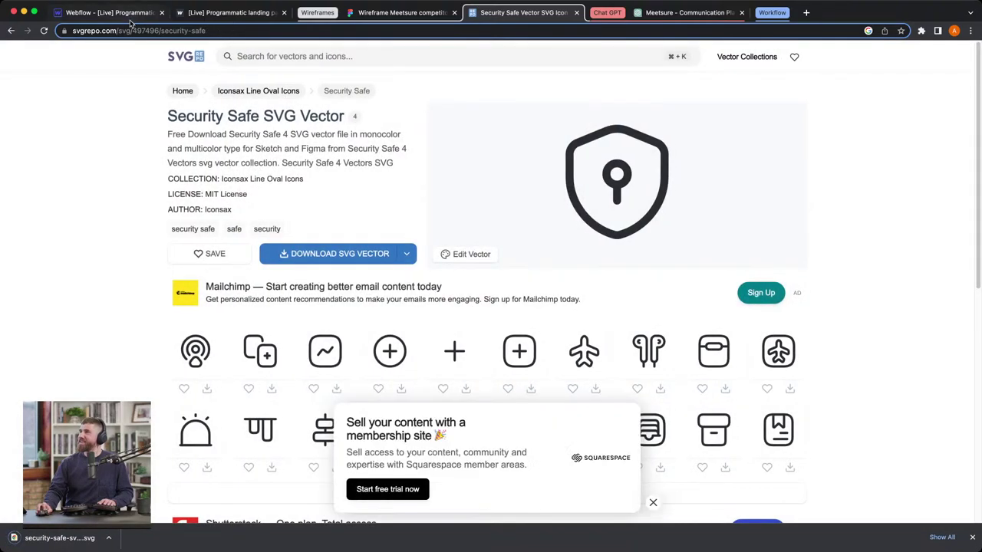
- Switch to Webflow, upload the downloaded security-safe SVG as BizMeet's Value prop 1 icon, and create the competitor item
{"action": "left_click", "coordinate": [115, 13]}
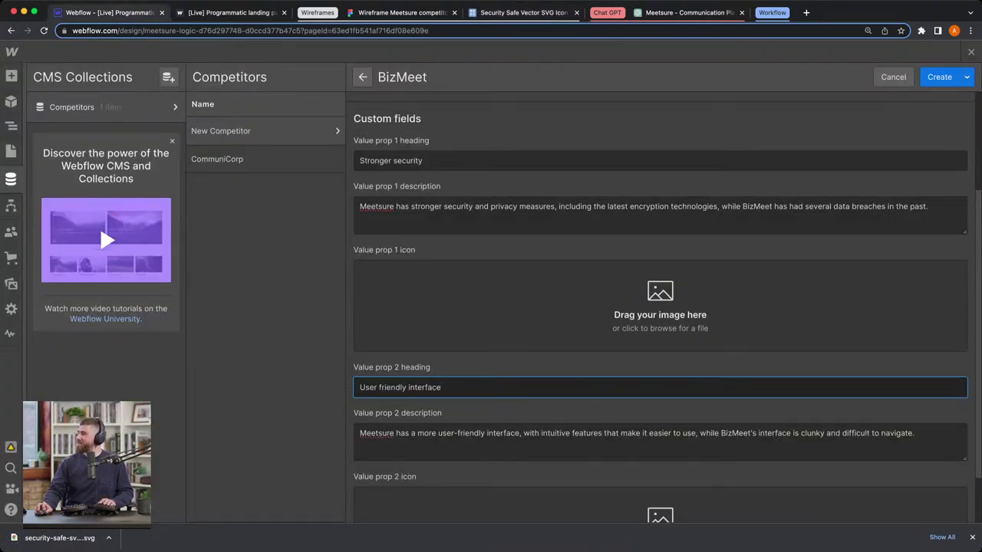
{"action": "left_click_drag", "start_coordinate": [59, 537], "coordinate": [506, 311]}
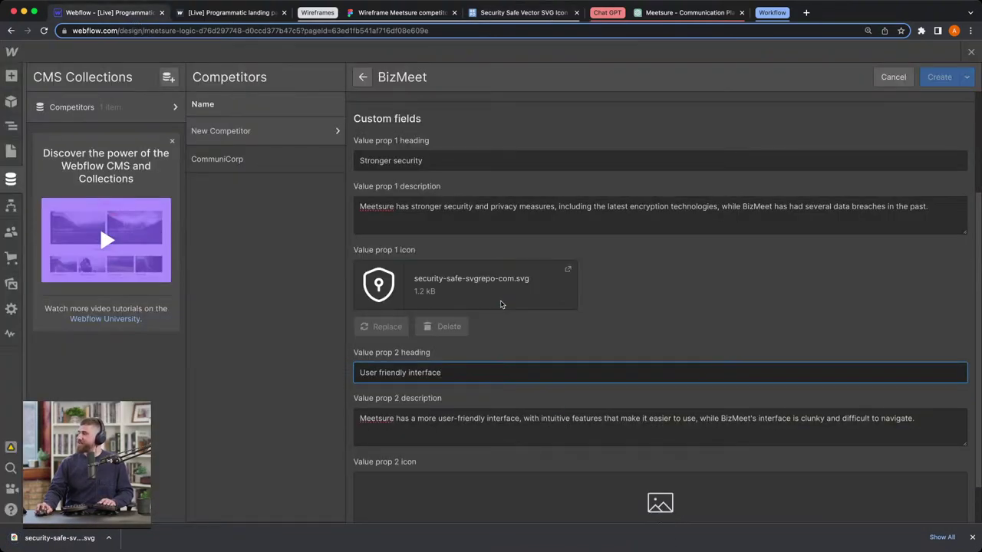
{"action": "left_click", "coordinate": [952, 77]}
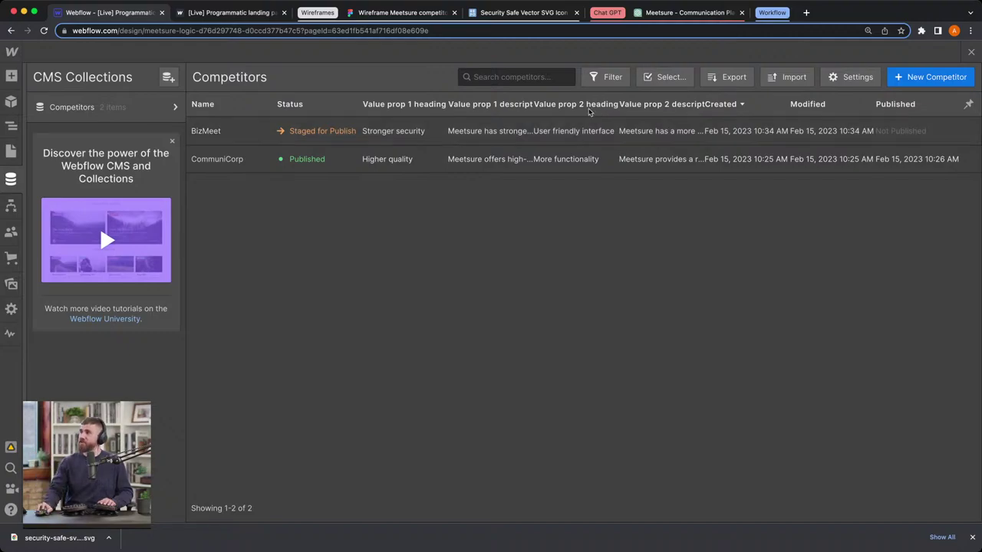
- Preview the Competitors Template with the BizMeet item and check its hero heading and value prop cards
{"action": "left_click", "coordinate": [11, 152]}
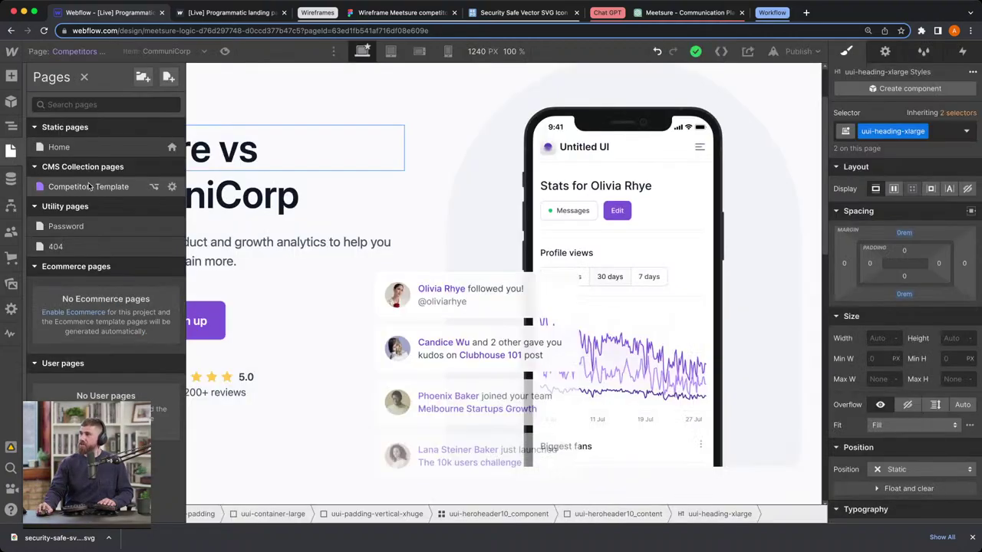
{"action": "left_click", "coordinate": [167, 187]}
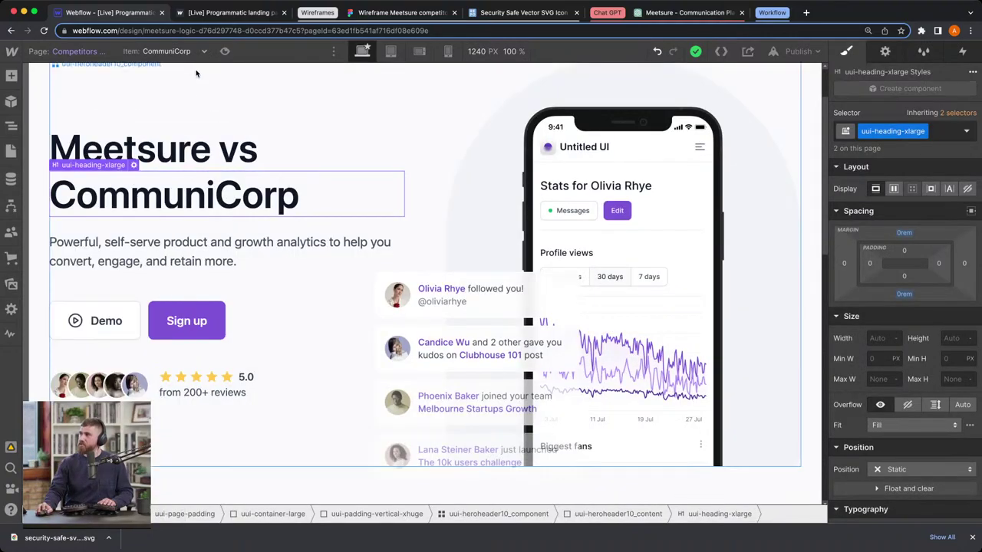
{"action": "left_click", "coordinate": [192, 51]}
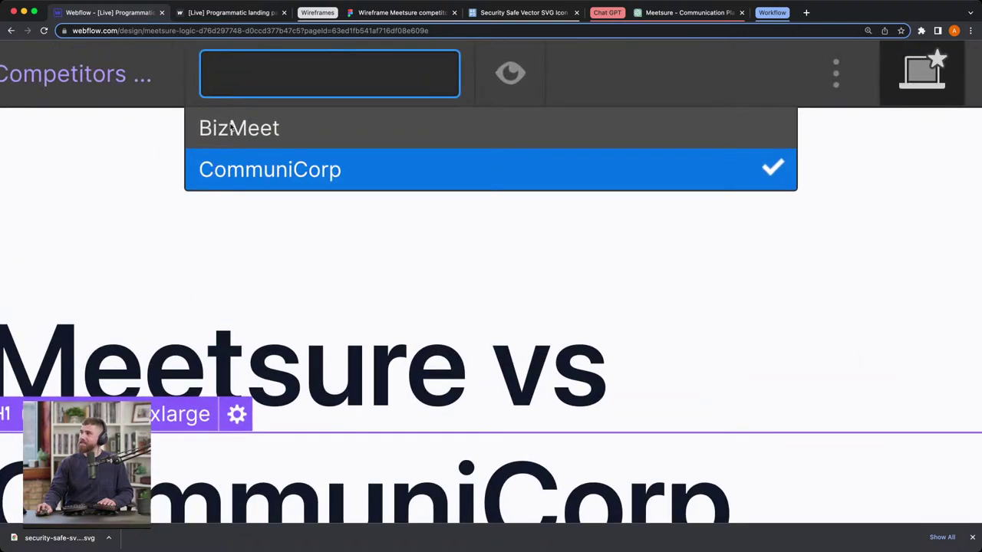
{"action": "left_click", "coordinate": [243, 131]}
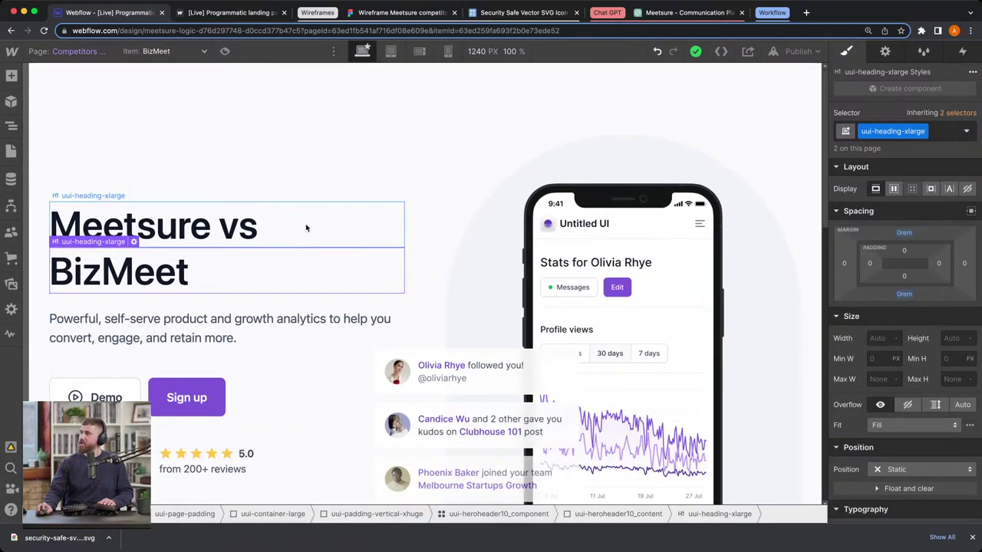
{"action": "left_click", "coordinate": [300, 160]}
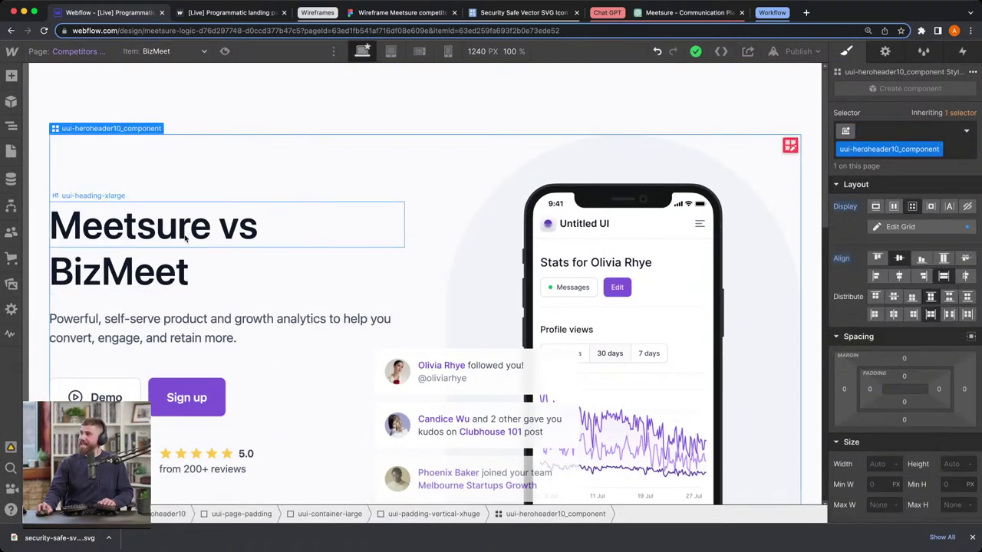
{"action": "left_click", "coordinate": [161, 286]}
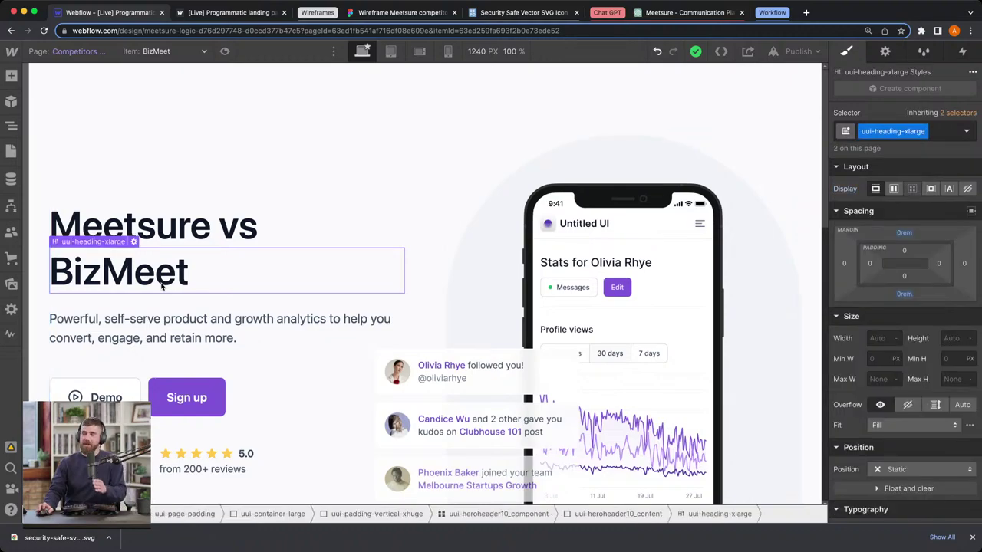
{"action": "scroll", "coordinate": [162, 286], "scroll_direction": "down", "scroll_amount": 1}
{"action": "scroll", "coordinate": [162, 286], "scroll_direction": "down", "scroll_amount": 10}
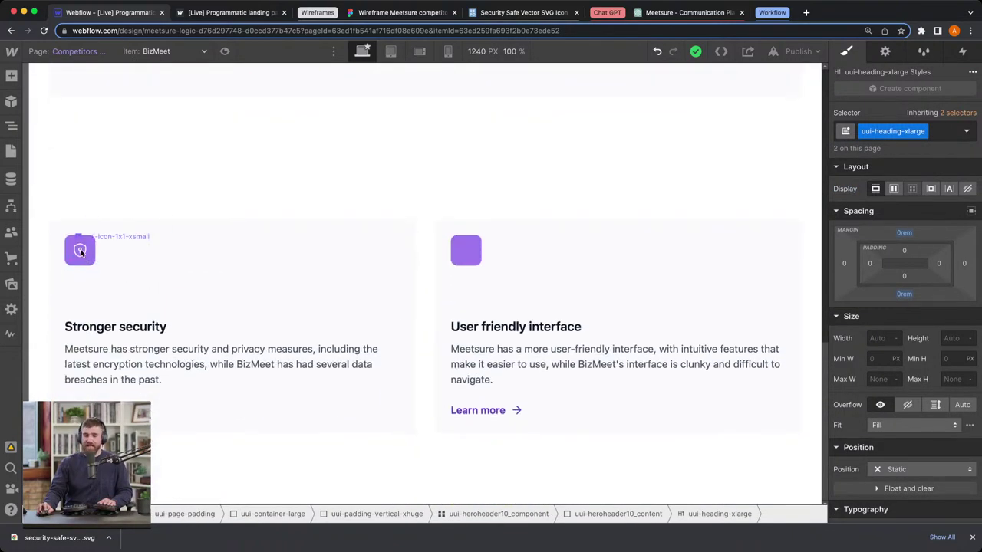
{"action": "left_click", "coordinate": [142, 330]}
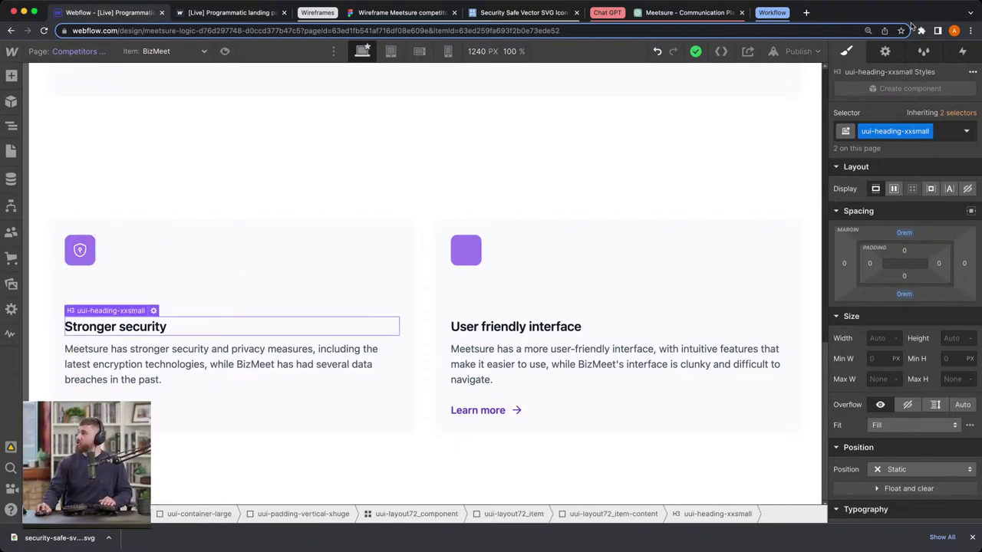
- Publish the site to its webflow.io subdomain
{"action": "left_click", "coordinate": [798, 51]}
{"action": "left_click", "coordinate": [775, 215]}
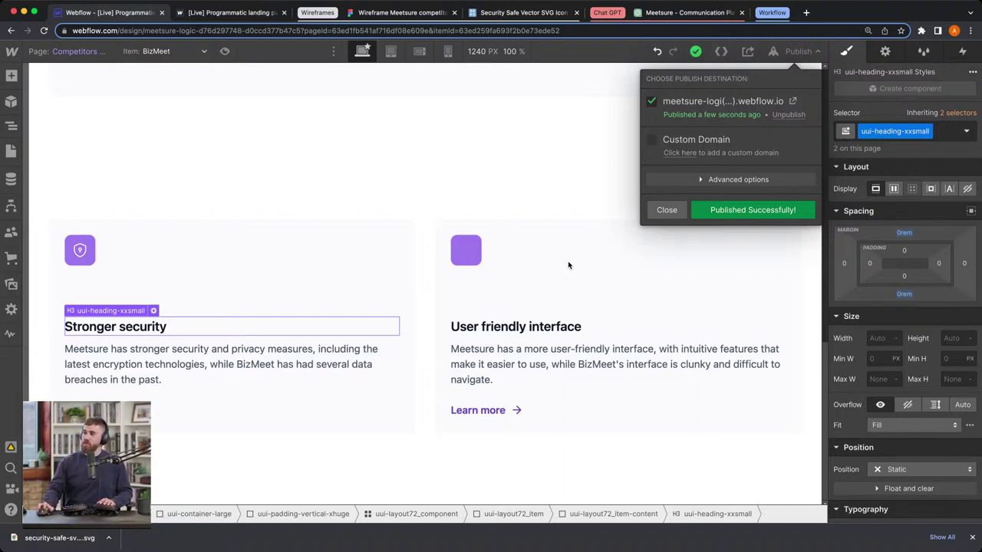
{"action": "left_click", "coordinate": [15, 56]}
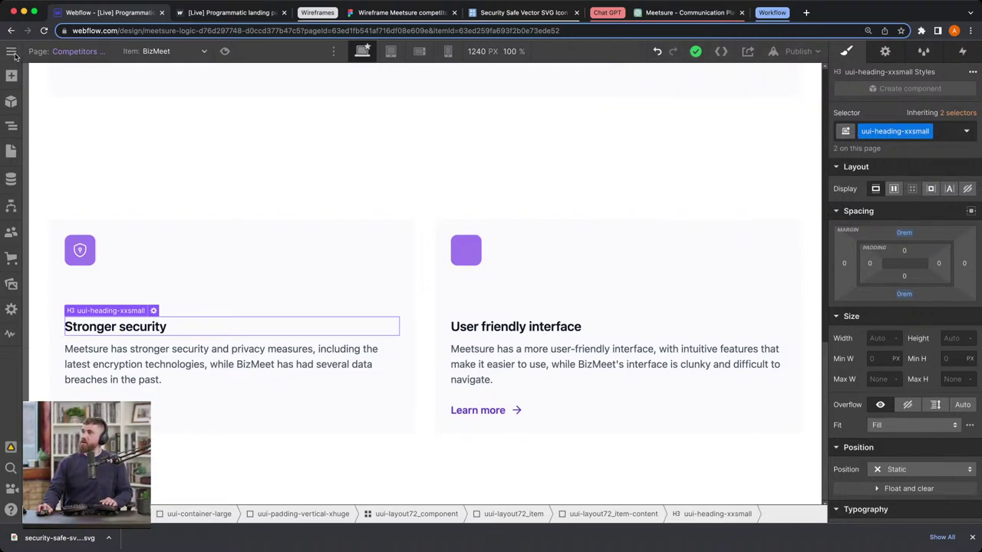
- Leave the Designer for the site's dashboard settings and open the site in the Editor
{"action": "left_click", "coordinate": [13, 53]}
{"action": "left_click", "coordinate": [68, 87]}
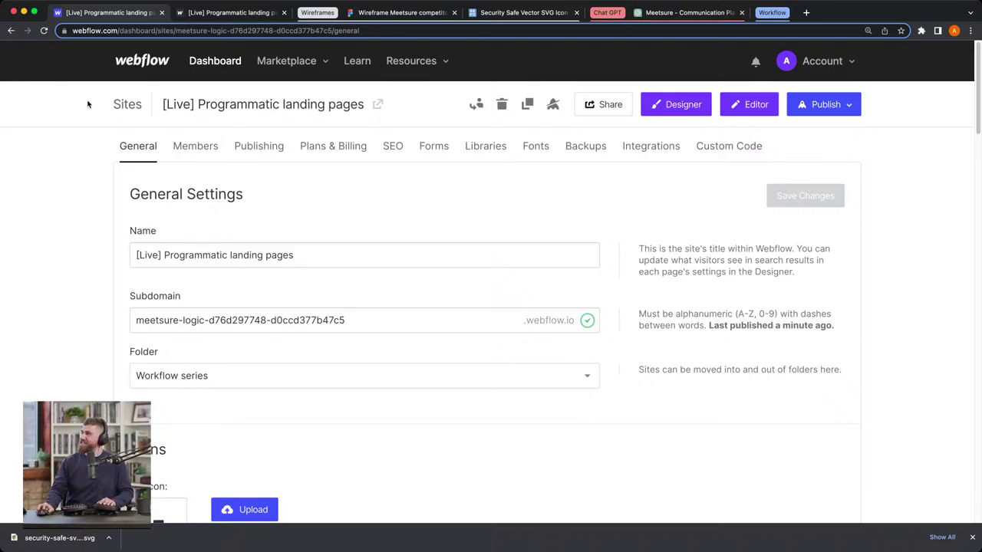
{"action": "left_click", "coordinate": [767, 112]}
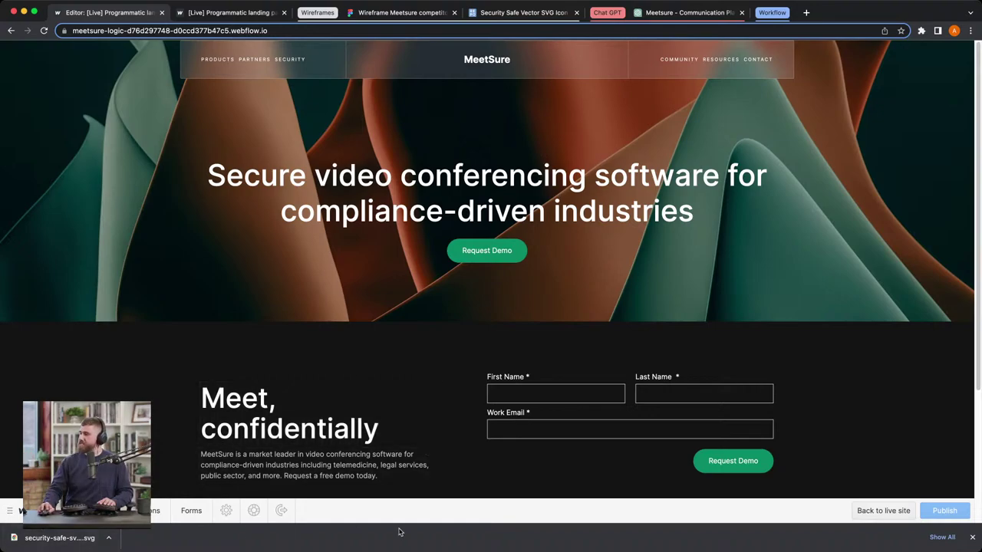
{"action": "left_click", "coordinate": [972, 537]}
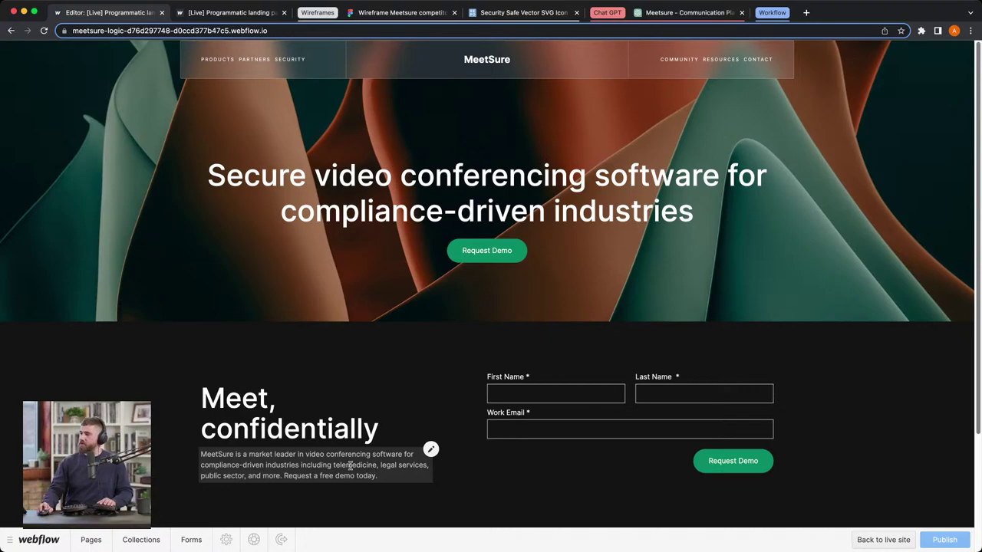
- In the Competitors collection, shorten BizMeet's Value prop 1 description by removing "while BizMeet has had several data breaches in the past"
{"action": "left_click", "coordinate": [136, 541]}
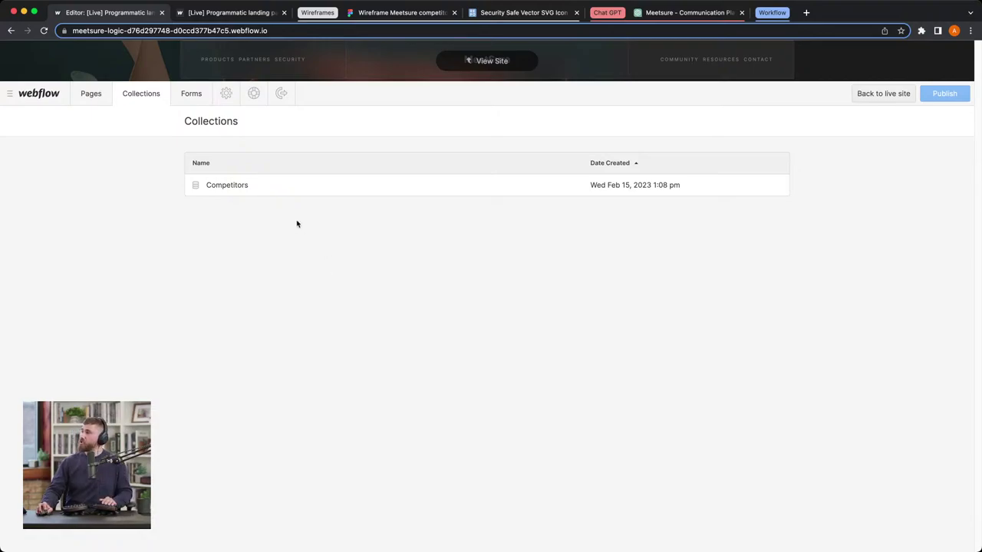
{"action": "left_click", "coordinate": [286, 191]}
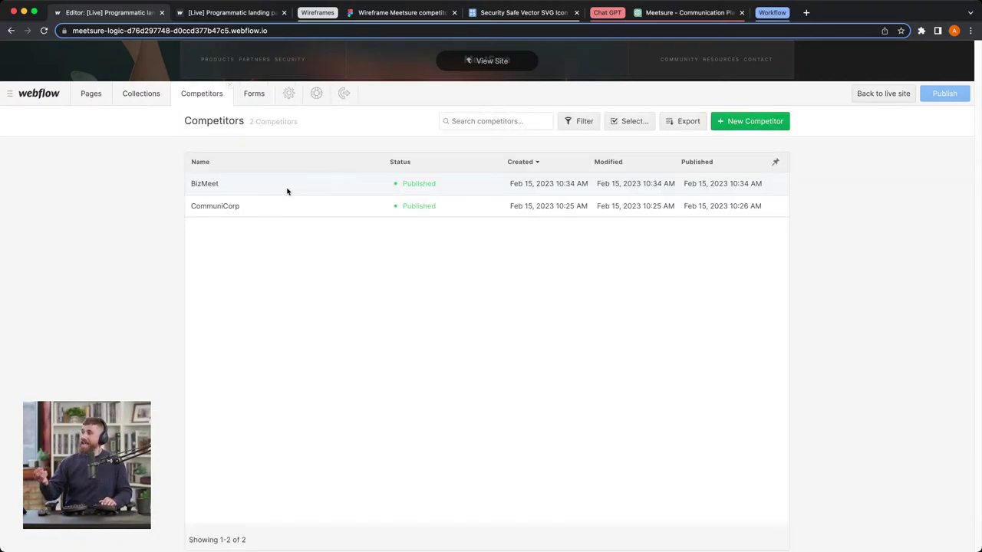
{"action": "left_click", "coordinate": [286, 188]}
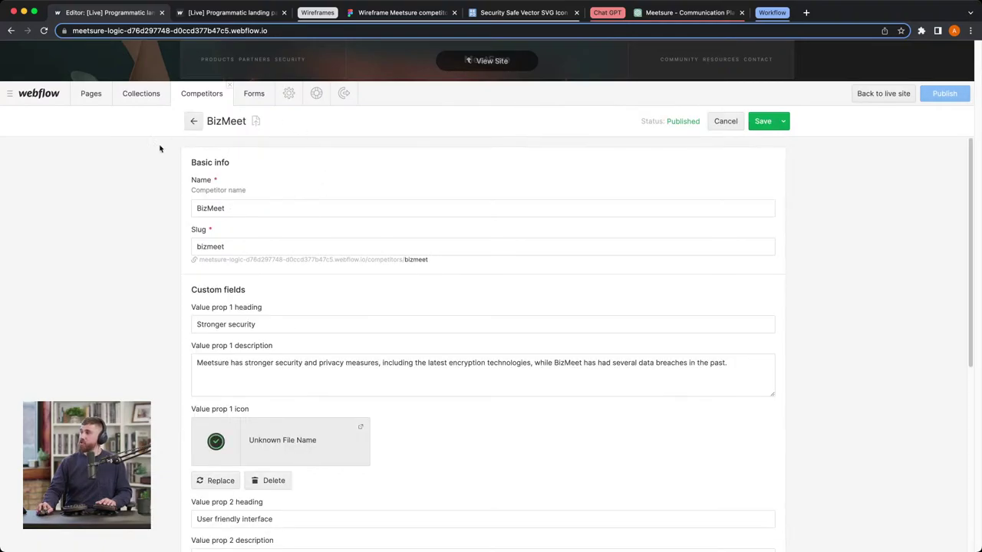
{"action": "scroll", "coordinate": [285, 331], "scroll_direction": "down", "scroll_amount": 1}
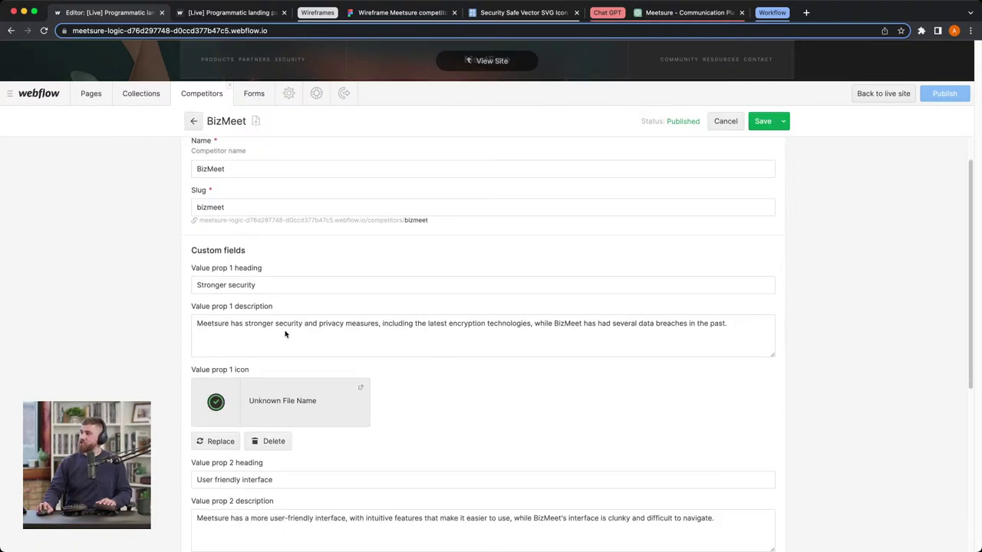
{"action": "scroll", "coordinate": [370, 355], "scroll_direction": "down", "scroll_amount": 2}
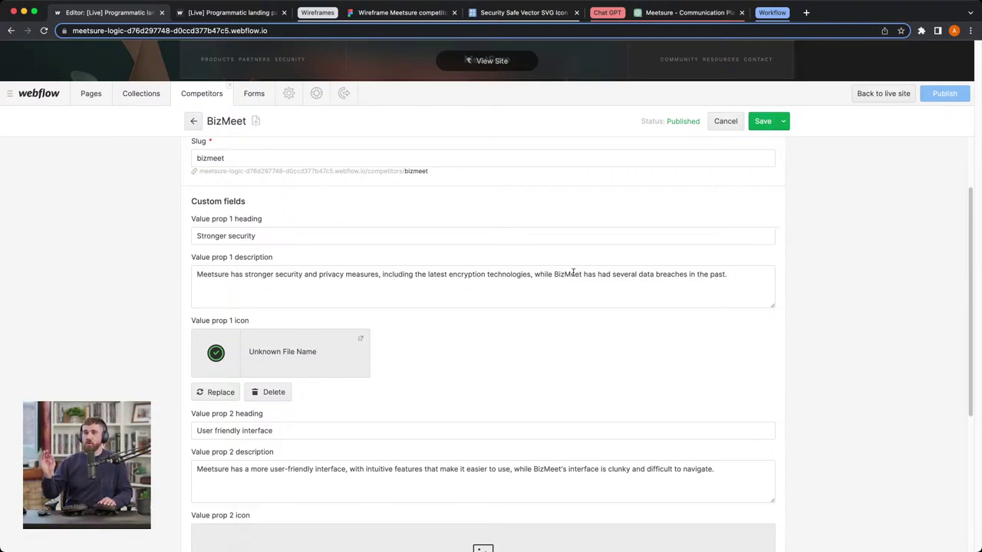
{"action": "scroll", "coordinate": [574, 272], "scroll_direction": "down", "scroll_amount": 1}
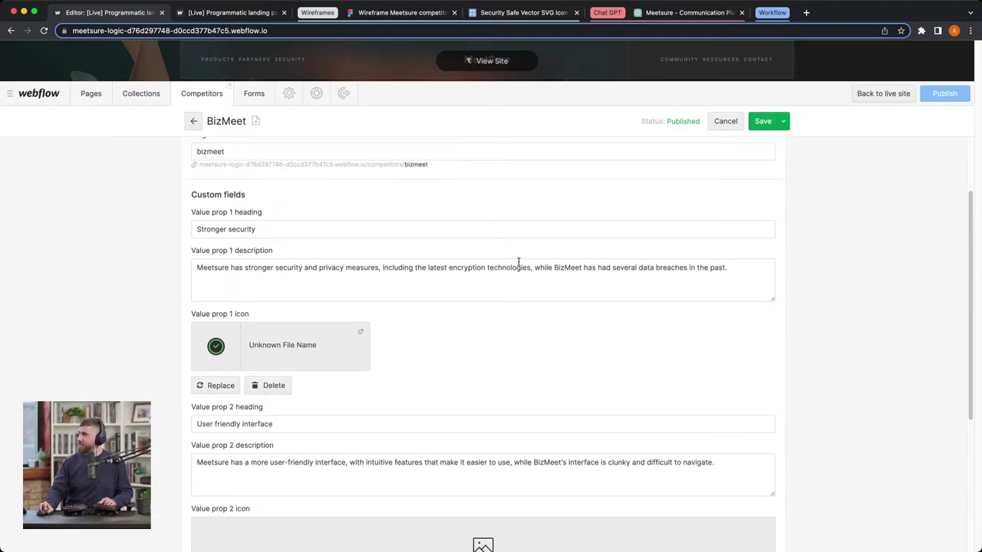
{"action": "left_click_drag", "start_coordinate": [532, 268], "coordinate": [619, 272]}
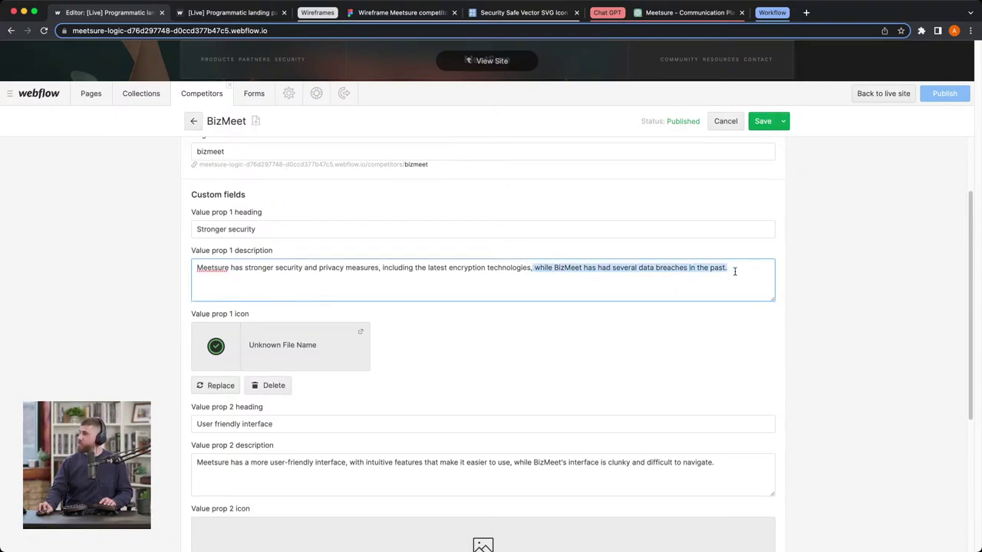
{"action": "key", "text": "BackSpace"}
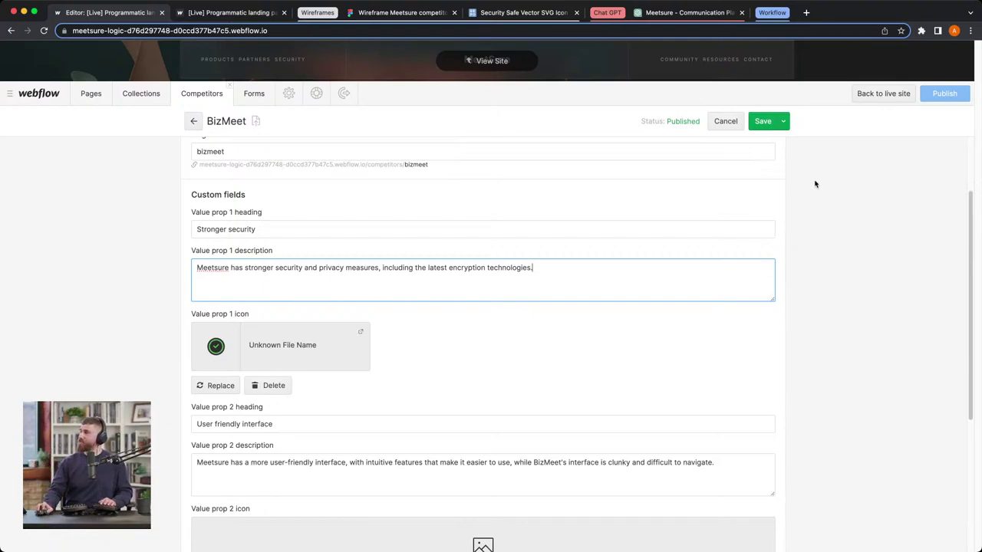
- Save the BizMeet item and publish its change from the Editor
{"action": "left_click", "coordinate": [764, 122]}
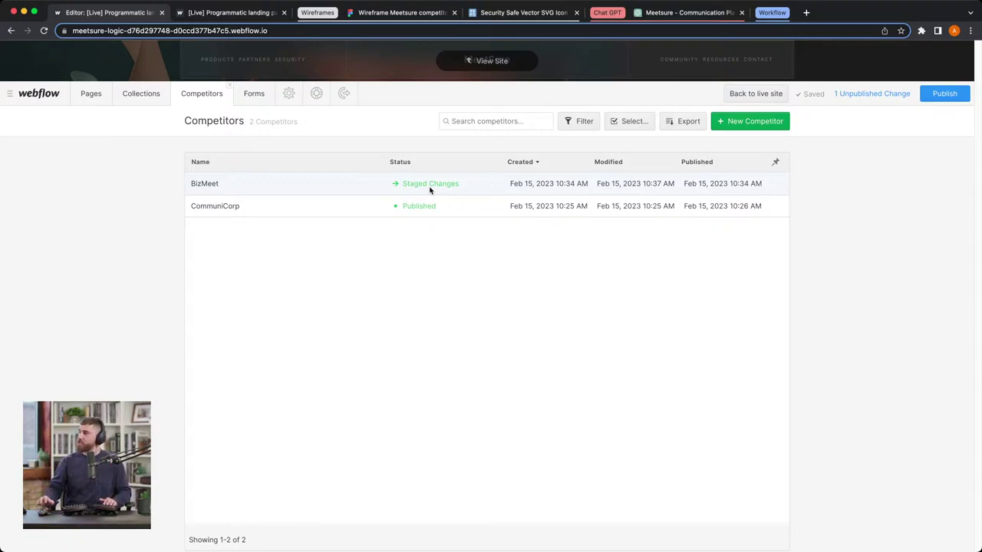
{"action": "left_click", "coordinate": [943, 94]}
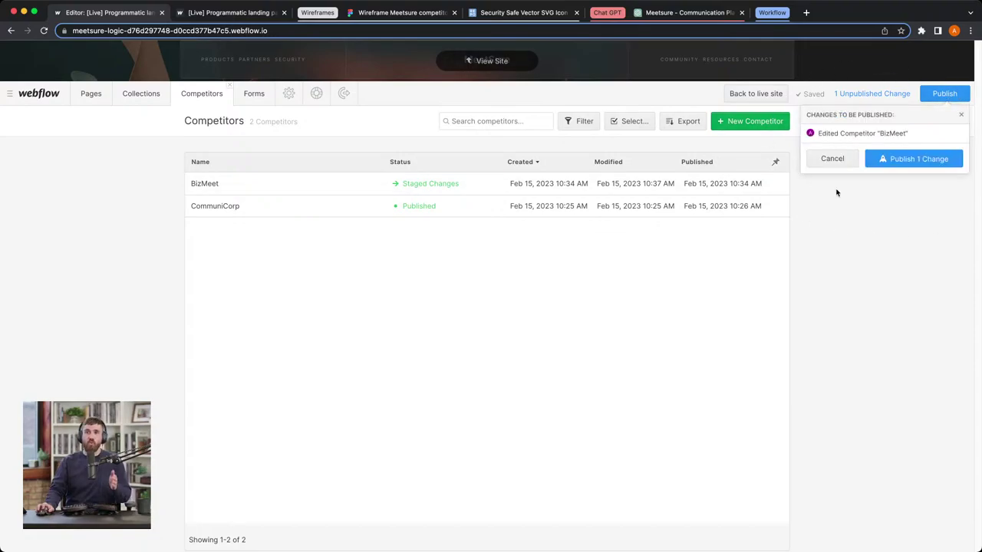
{"action": "left_click", "coordinate": [931, 160]}
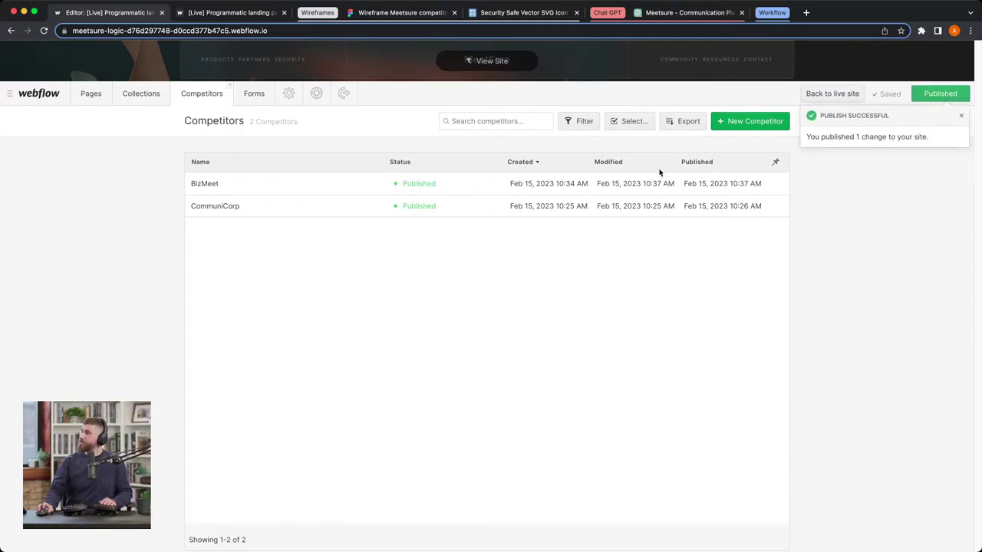
- Copy BizMeet's page link from its collection item, open the live page, and check the value prop cards
{"action": "left_click", "coordinate": [302, 31]}
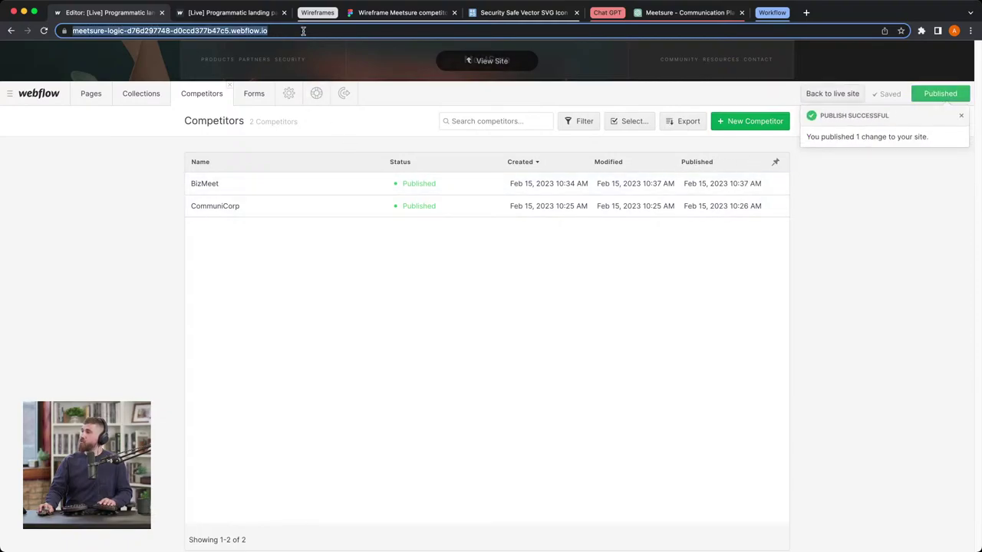
{"action": "left_click", "coordinate": [353, 190]}
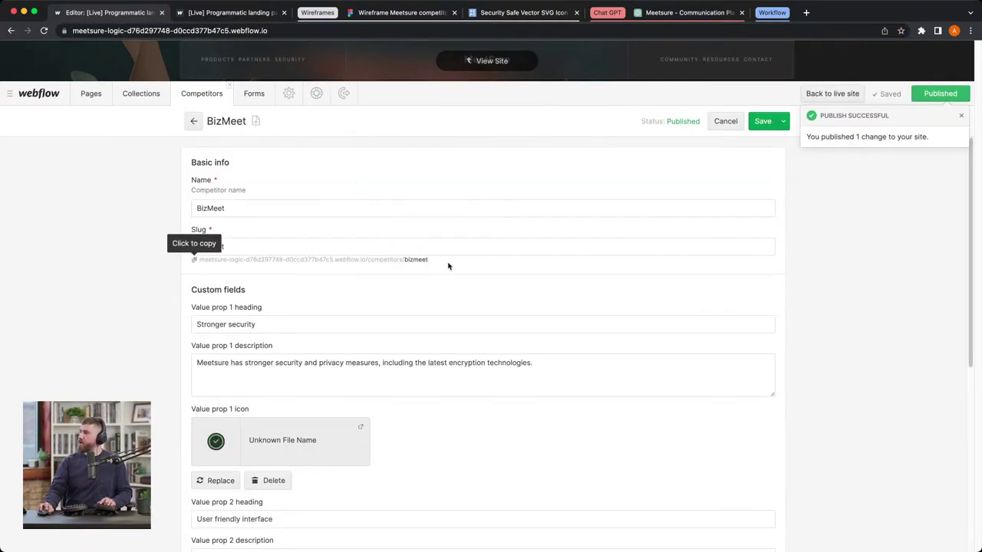
{"action": "left_click", "coordinate": [194, 261]}
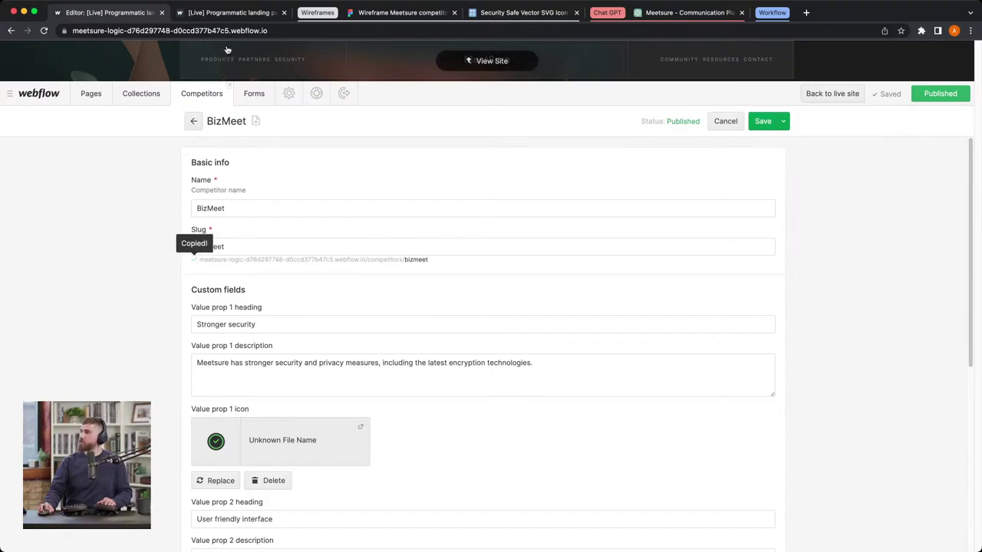
{"action": "left_click", "coordinate": [239, 29]}
{"action": "key", "text": "super+v"}
{"action": "key", "text": "Return"}
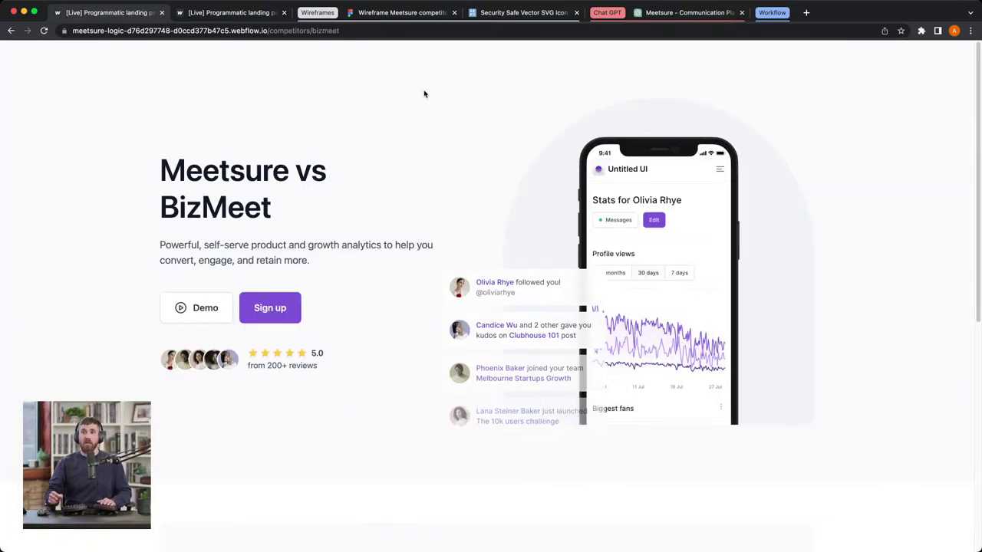
{"action": "scroll", "coordinate": [394, 259], "scroll_direction": "down", "scroll_amount": 6}
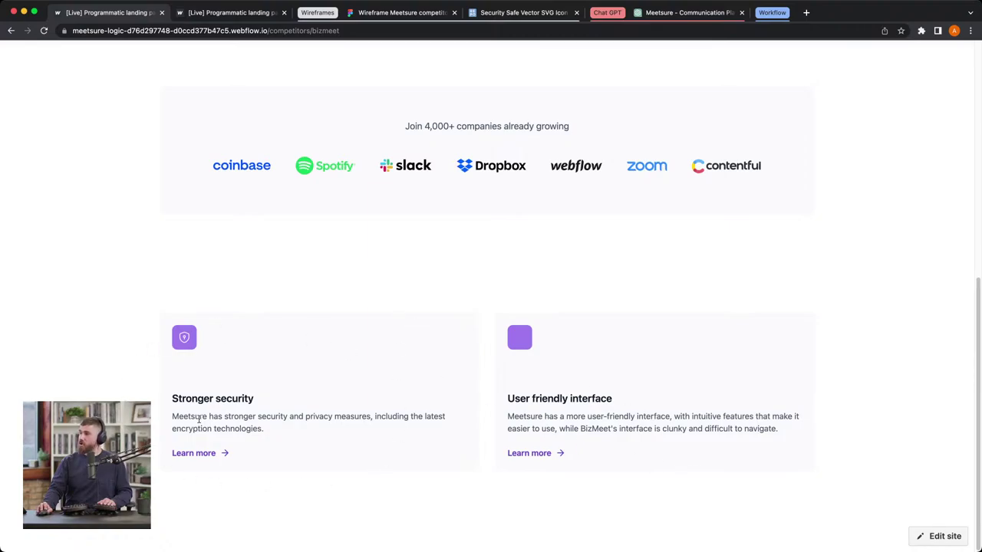
- Read the Stronger security card's description on BizMeet's live page
{"action": "scroll", "coordinate": [199, 419], "scroll_direction": "up", "scroll_amount": 5}
{"action": "scroll", "coordinate": [237, 368], "scroll_direction": "down", "scroll_amount": 2}
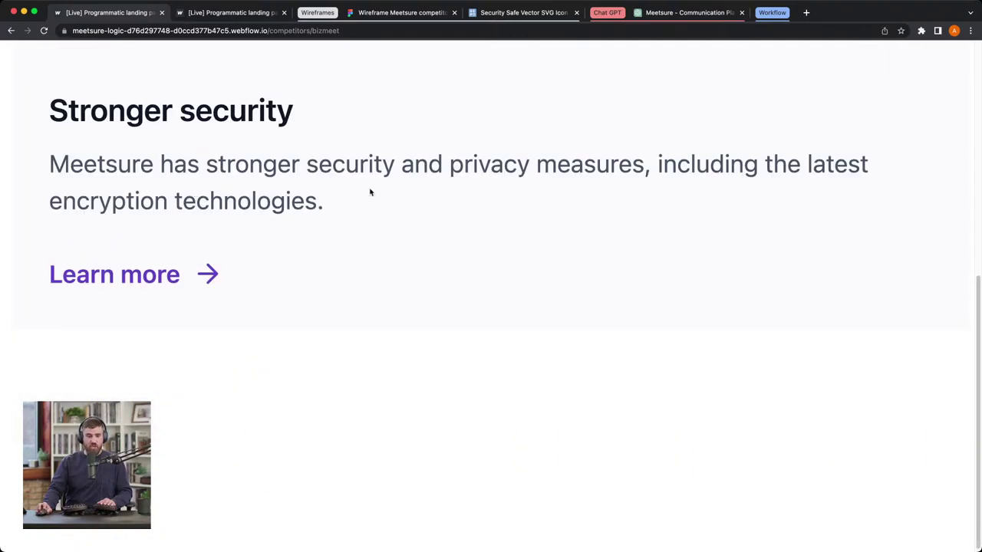
{"action": "scroll", "coordinate": [370, 192], "scroll_direction": "down", "scroll_amount": 5}
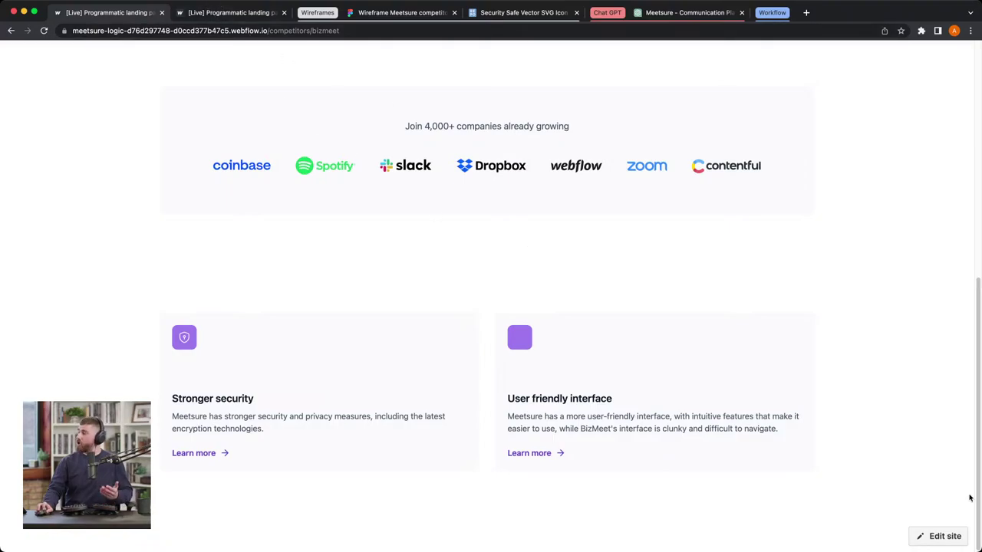
- Reopen the live site in the Editor and show the Competitors collection
{"action": "left_click", "coordinate": [926, 536]}
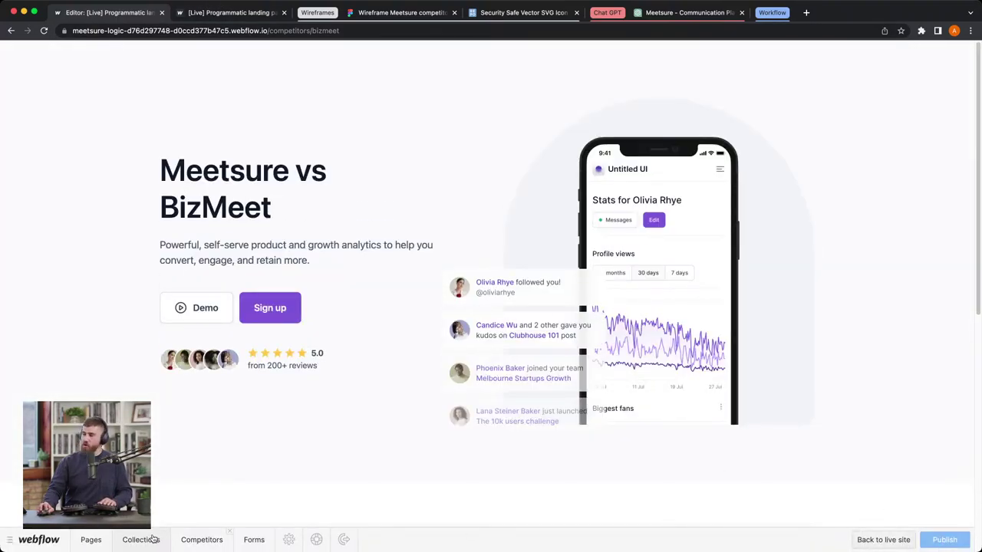
{"action": "left_click", "coordinate": [141, 539]}
{"action": "left_click", "coordinate": [327, 190]}
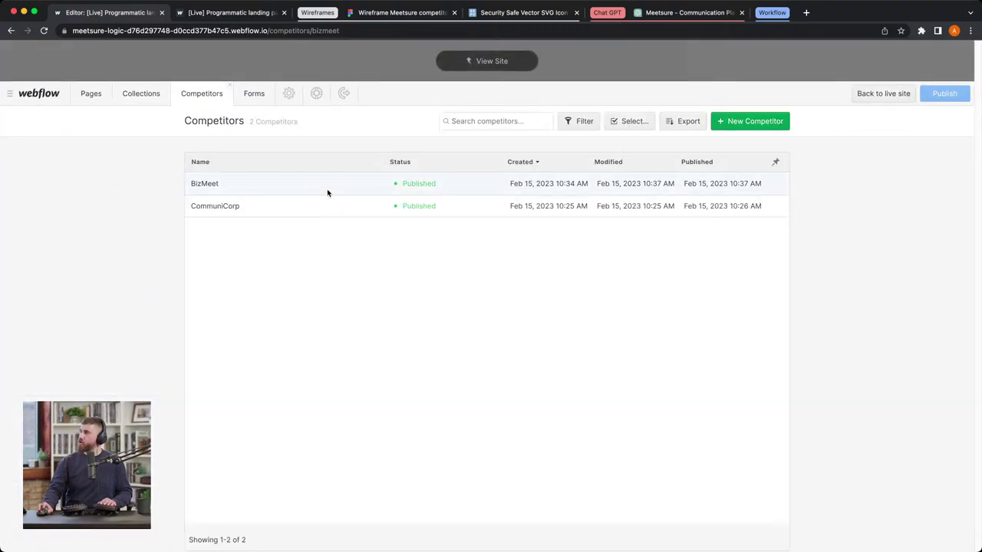
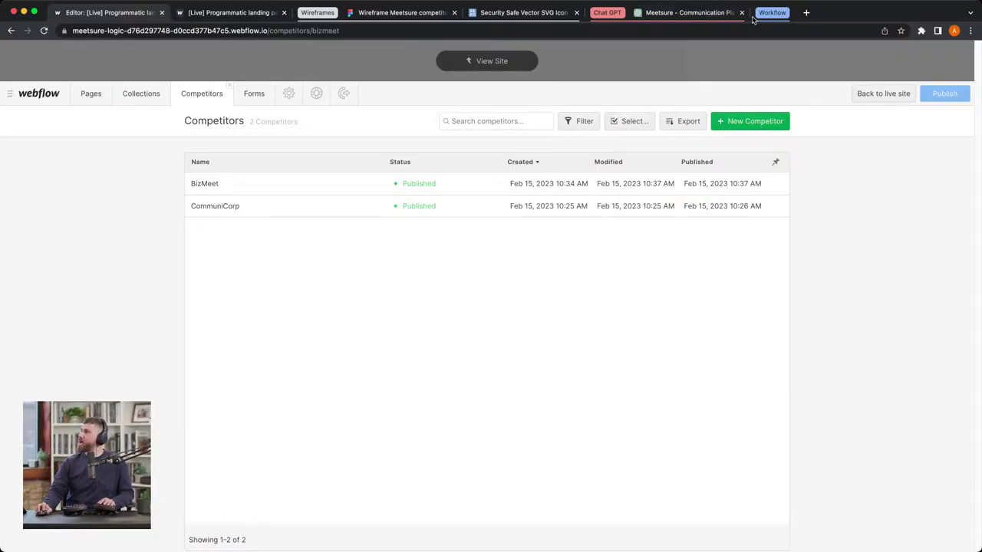
- Collapse the Wireframes tab group, expand the Workflow group, and view the Meeties page heading in the [Whalesync] project's Designer
{"action": "left_click", "coordinate": [307, 13]}
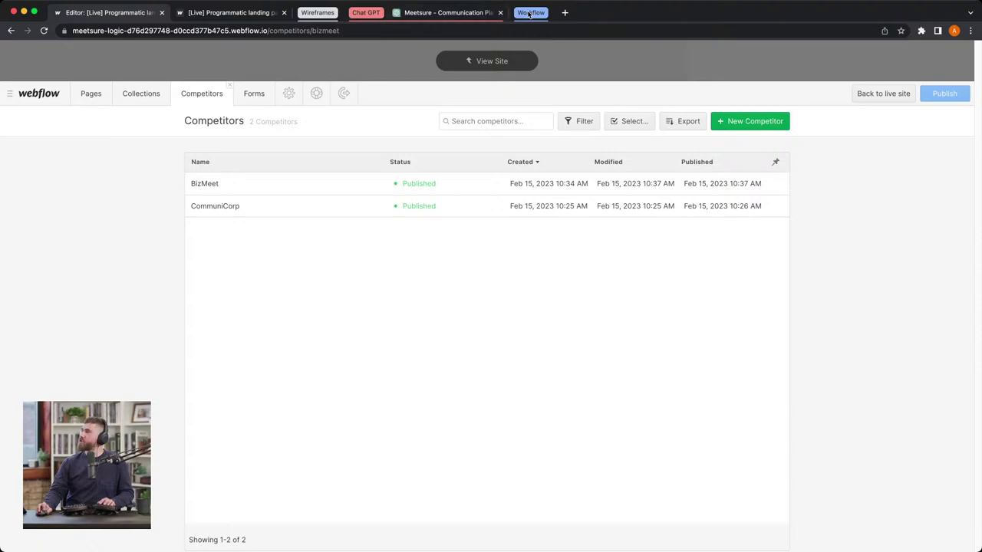
{"action": "left_click", "coordinate": [480, 13]}
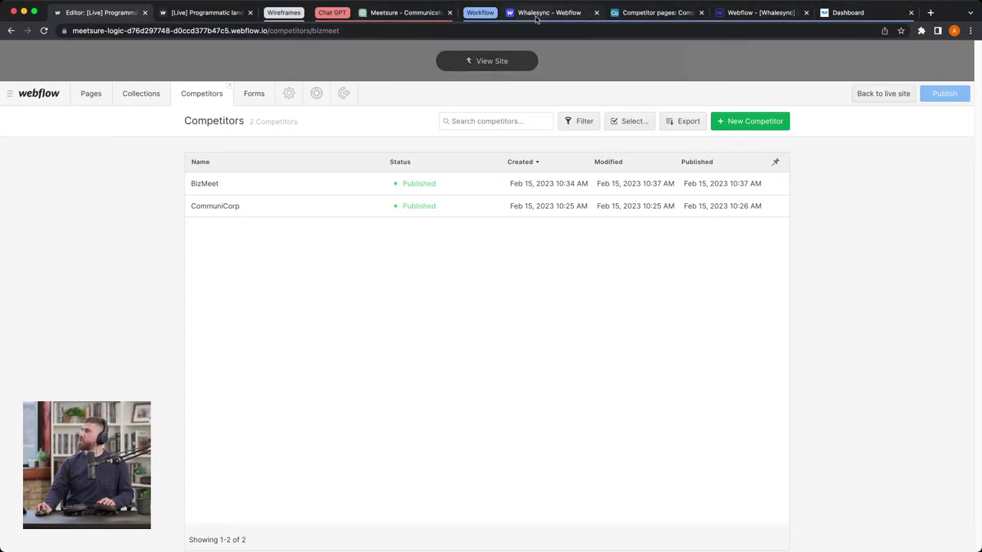
{"action": "left_click", "coordinate": [760, 17]}
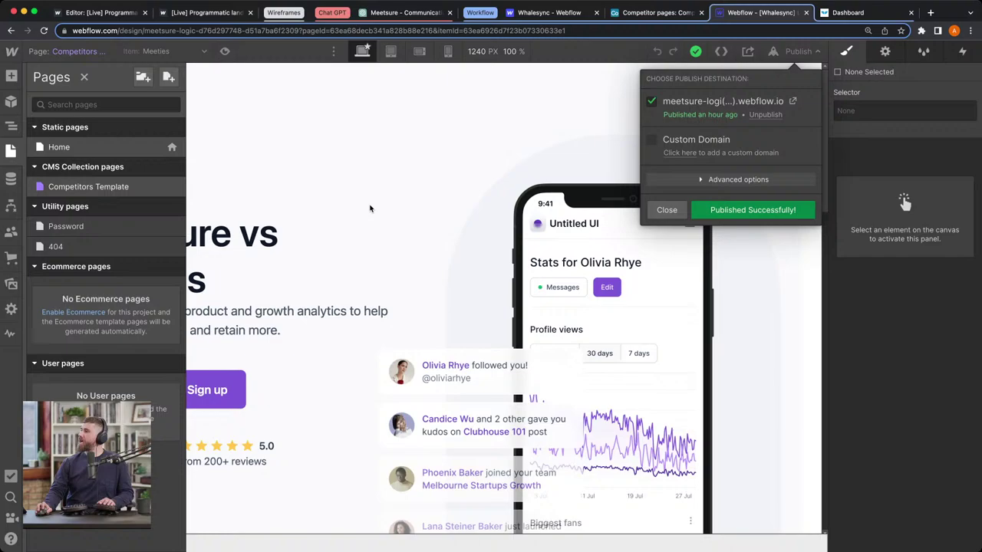
{"action": "left_click", "coordinate": [408, 223]}
{"action": "left_click", "coordinate": [256, 261]}
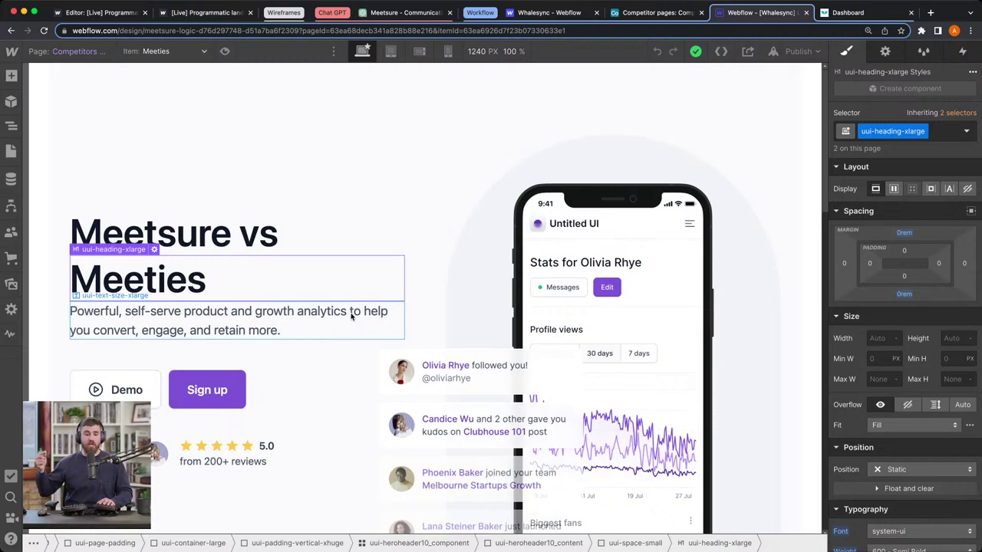
- Switch to the Whalesync app listing and read its description and feature list
{"action": "left_click", "coordinate": [576, 15]}
{"action": "scroll", "coordinate": [491, 307], "scroll_direction": "up", "scroll_amount": 2}
{"action": "key", "text": "super+l"}
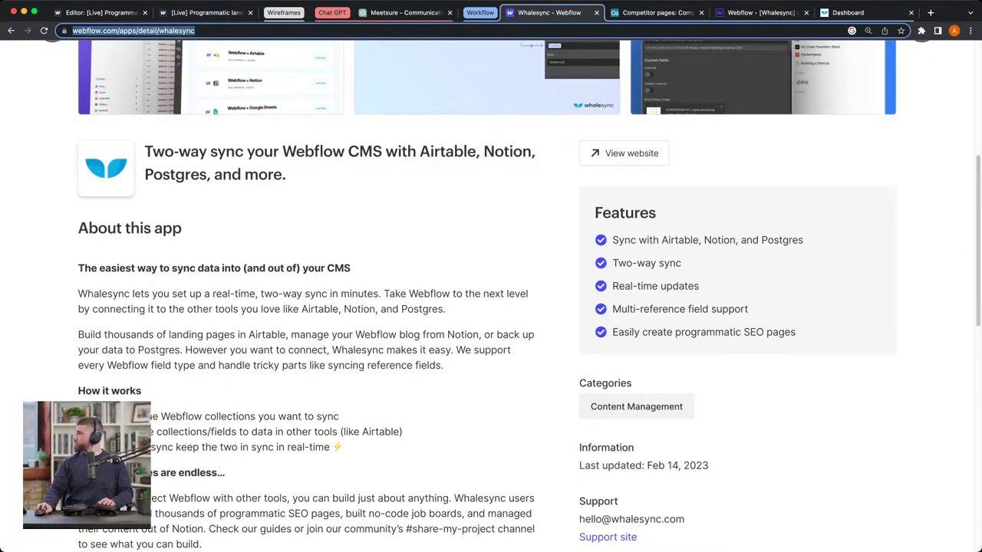
{"action": "key", "text": "super+Tab"}
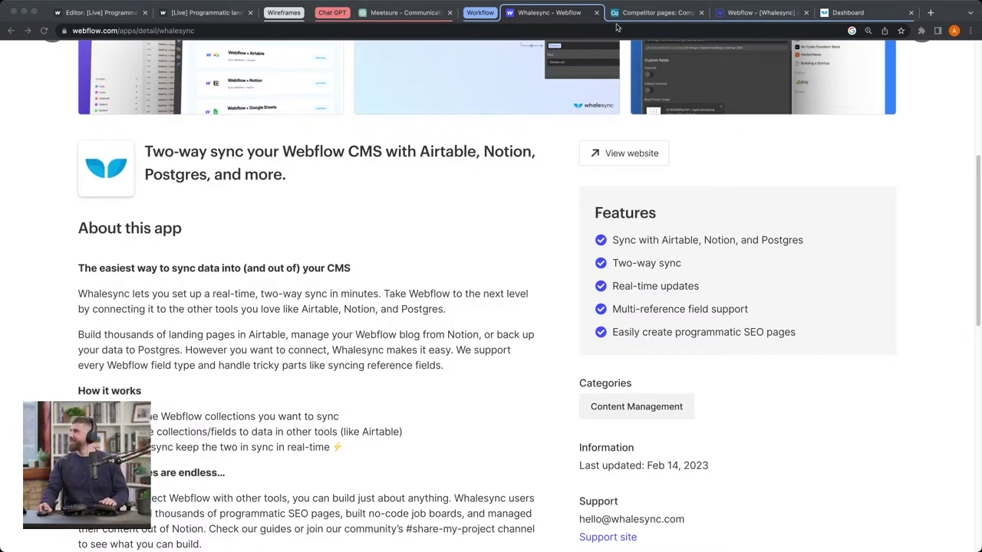
{"action": "left_click", "coordinate": [570, 21]}
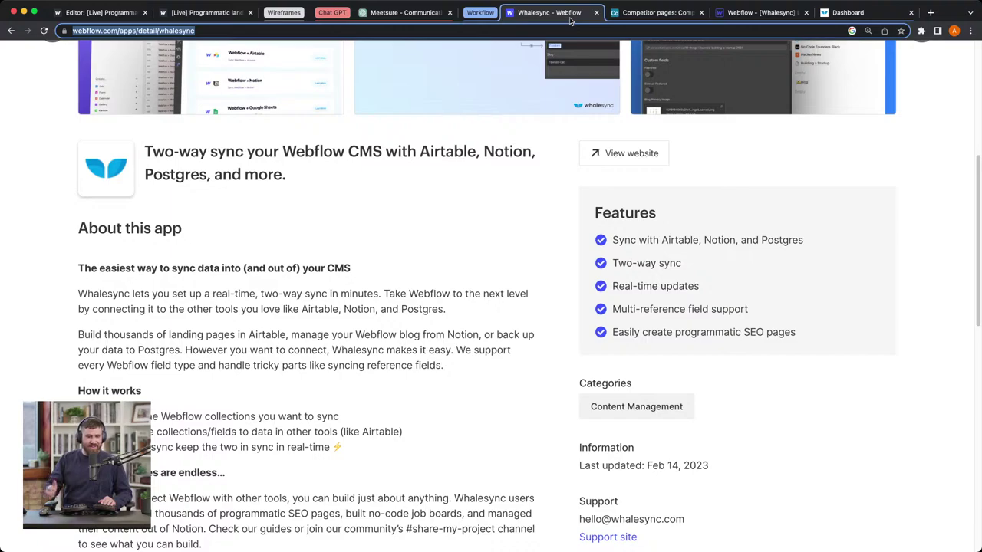
{"action": "left_click", "coordinate": [446, 271]}
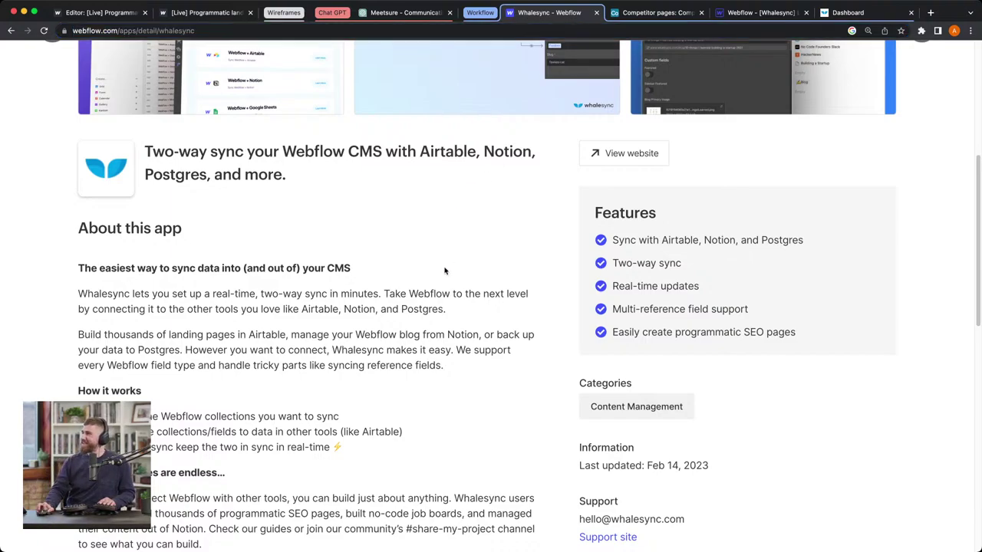
{"action": "scroll", "coordinate": [437, 276], "scroll_direction": "up", "scroll_amount": 3}
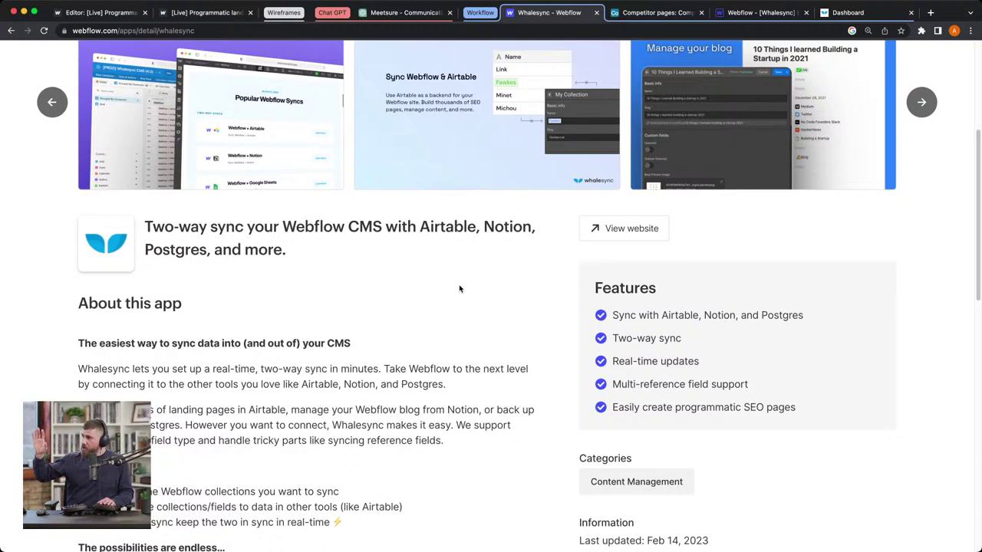
- Switch to the Competitor pages base in Airtable, hide the views sidebar, and increase the row height to show full cell contents
{"action": "left_click", "coordinate": [676, 12]}
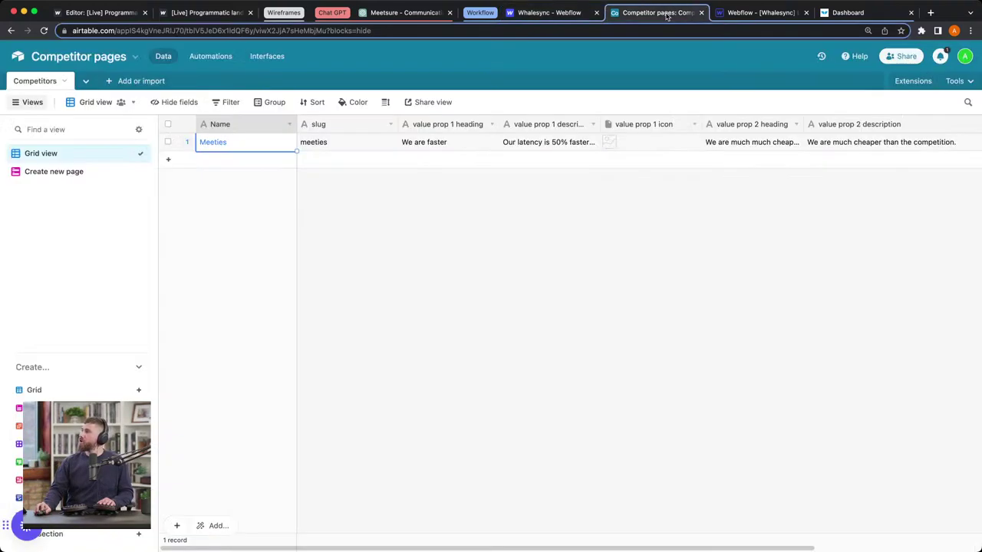
{"action": "left_click", "coordinate": [404, 268]}
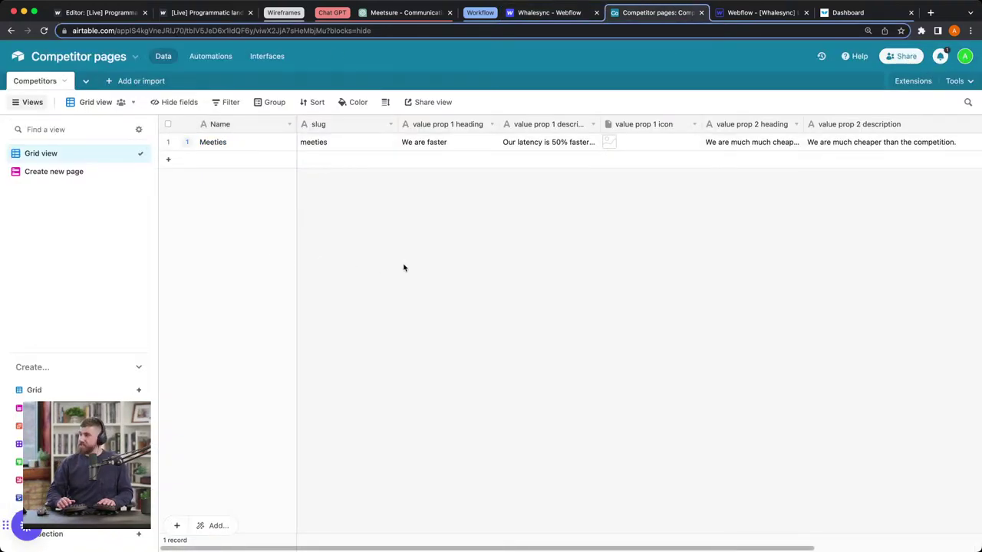
{"action": "key", "text": "super+plus"}
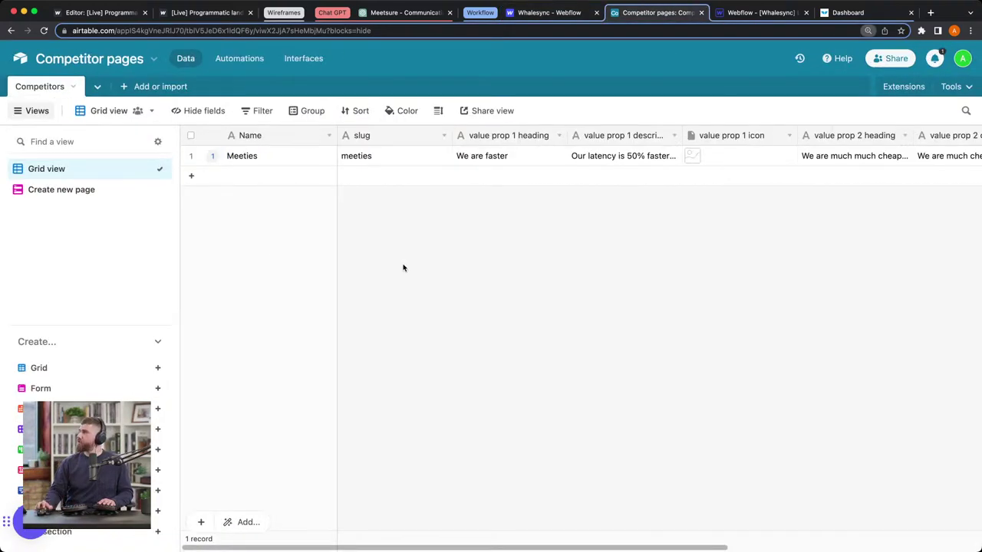
{"action": "left_click", "coordinate": [49, 113]}
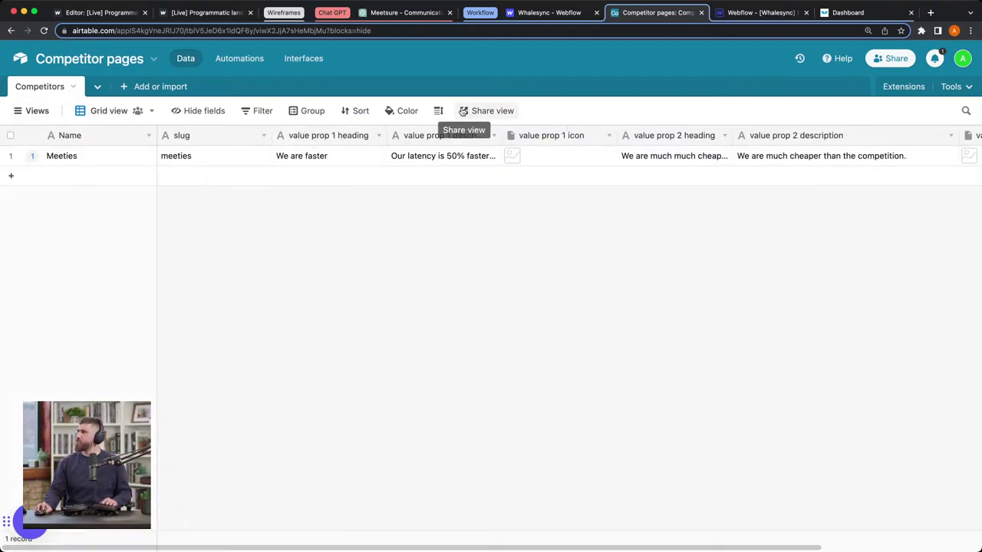
{"action": "left_click", "coordinate": [438, 110]}
{"action": "left_click", "coordinate": [468, 191]}
{"action": "left_click", "coordinate": [412, 304]}
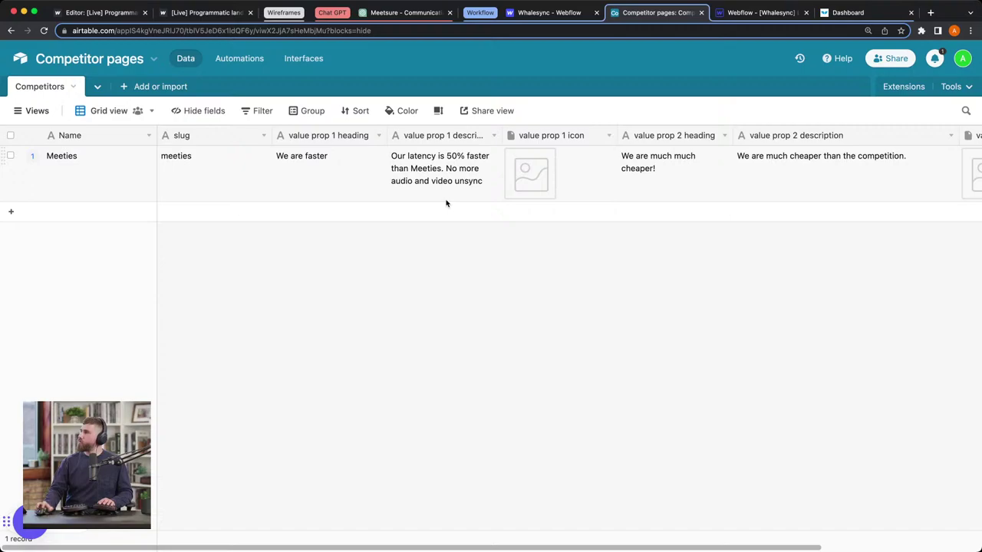
{"action": "left_click", "coordinate": [594, 175]}
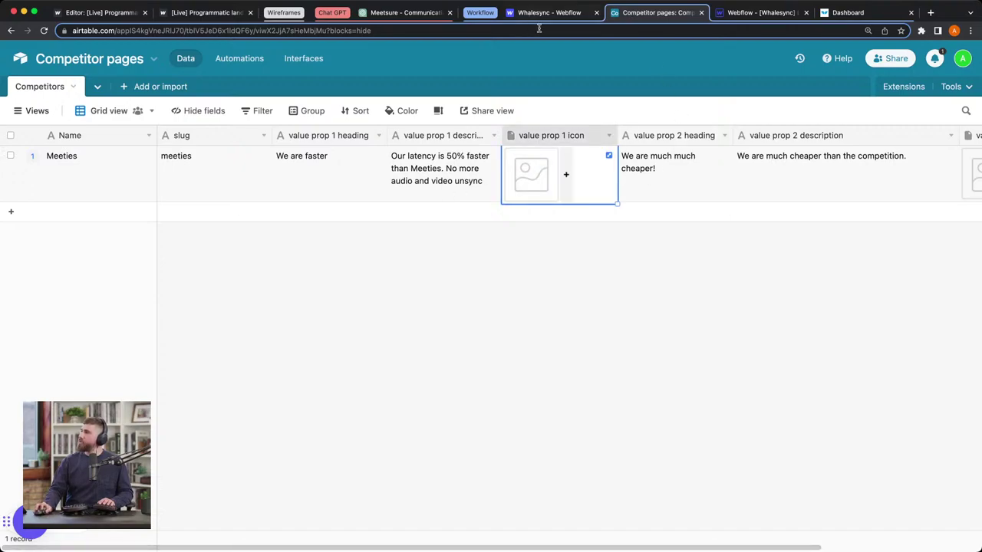
- Switch to the Whalesync dashboard and open the Competitor pages base for editing, disabling its sync
{"action": "left_click", "coordinate": [842, 17]}
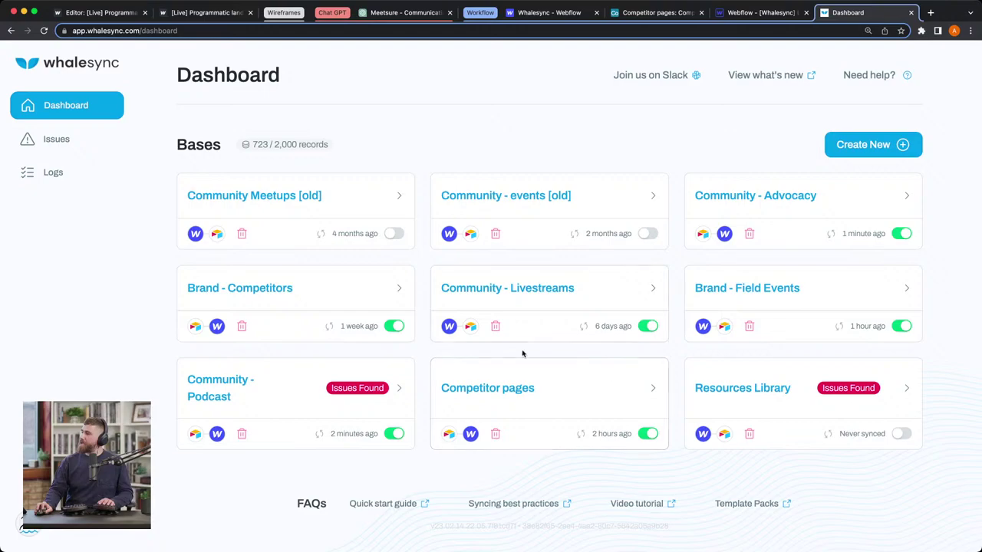
{"action": "left_click", "coordinate": [597, 377]}
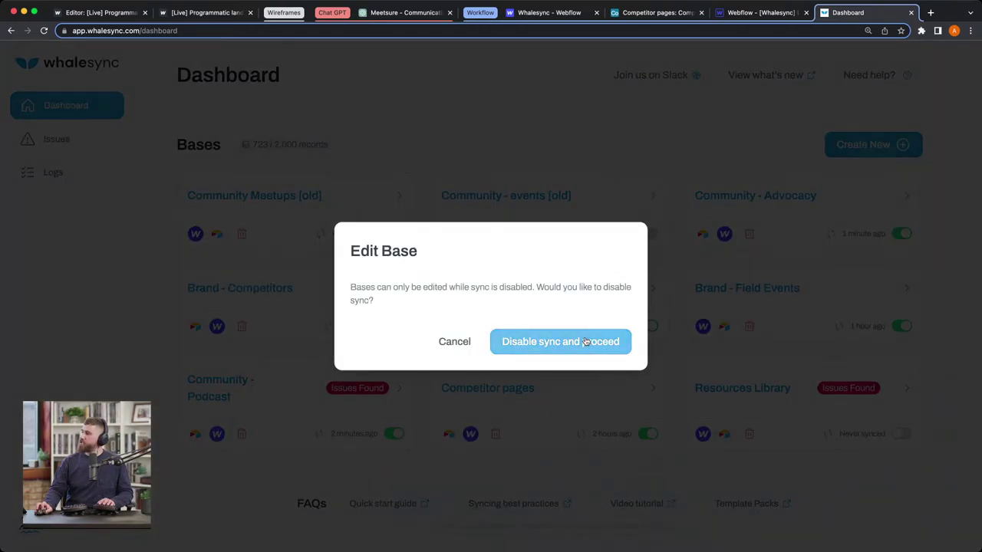
{"action": "left_click", "coordinate": [588, 342]}
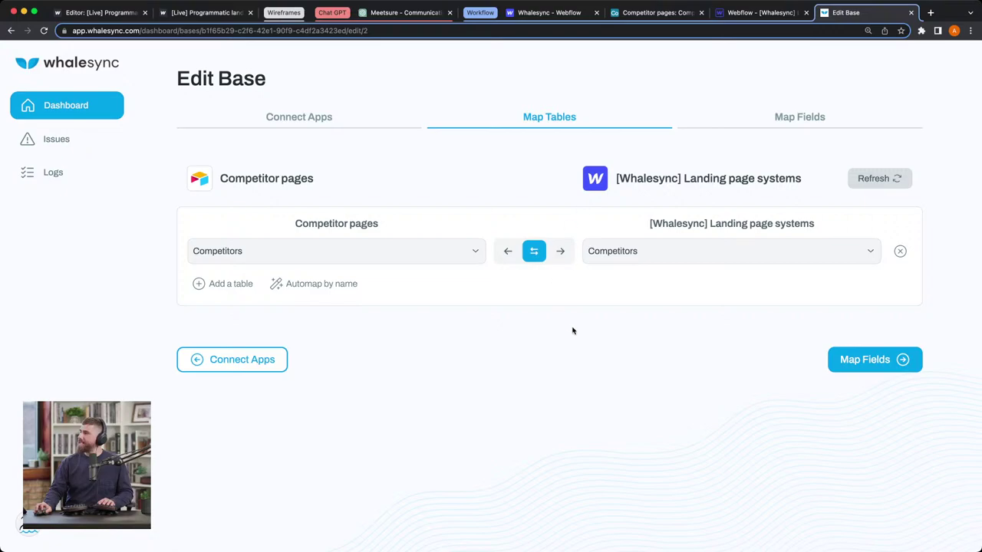
- Review the field mappings between the Airtable and Webflow Competitors tables and save the base's changes
{"action": "left_click", "coordinate": [807, 116]}
{"action": "scroll", "coordinate": [425, 202], "scroll_direction": "down", "scroll_amount": 2}
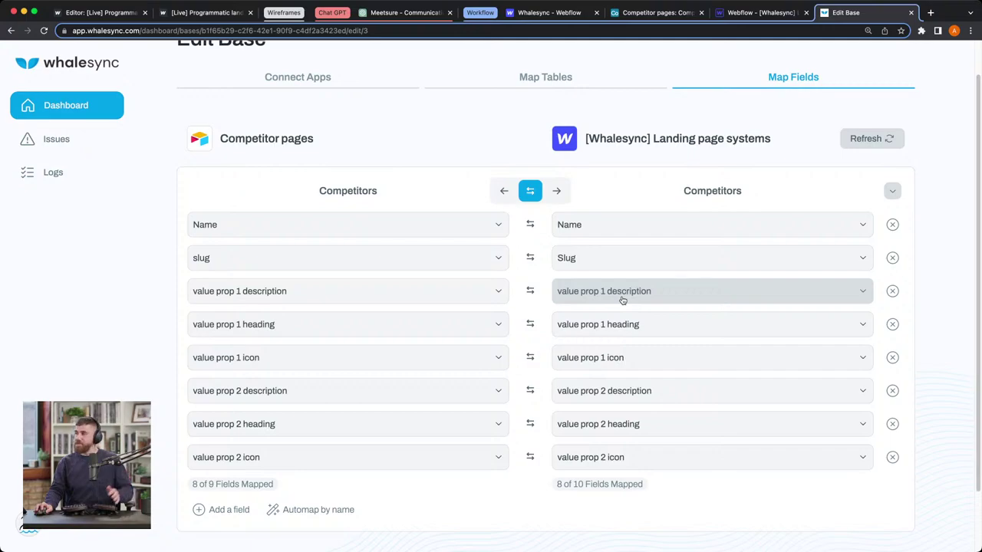
{"action": "scroll", "coordinate": [824, 149], "scroll_direction": "down", "scroll_amount": 1}
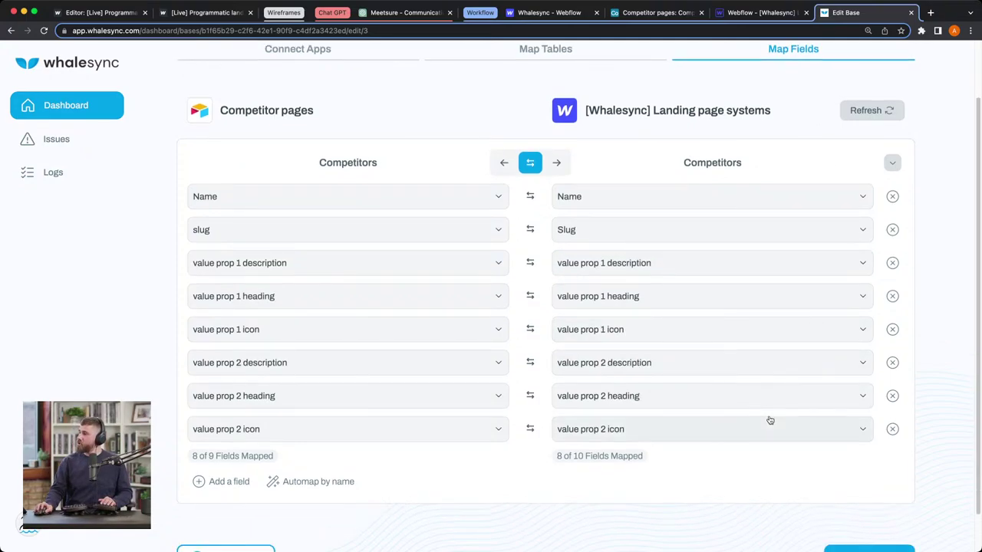
{"action": "left_click", "coordinate": [869, 544]}
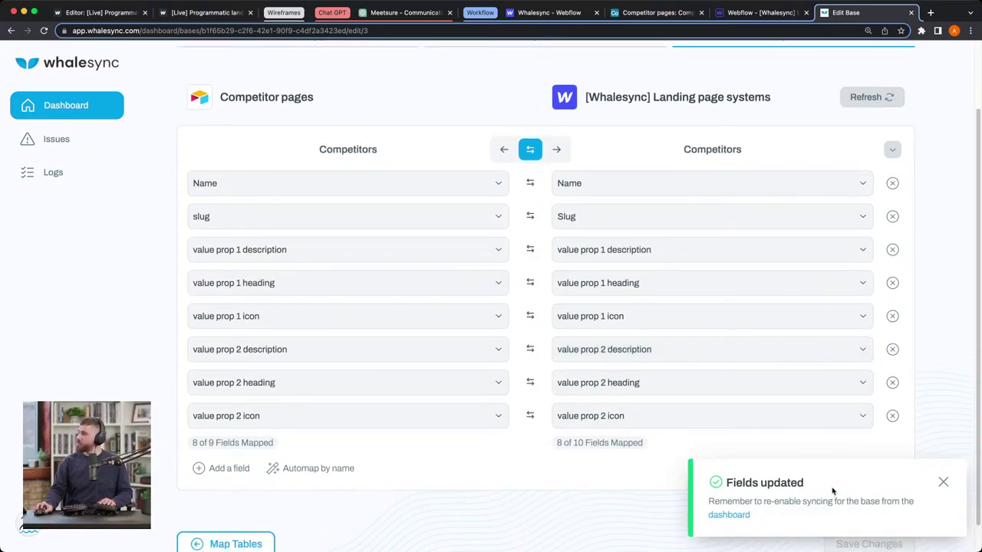
{"action": "left_click", "coordinate": [941, 478]}
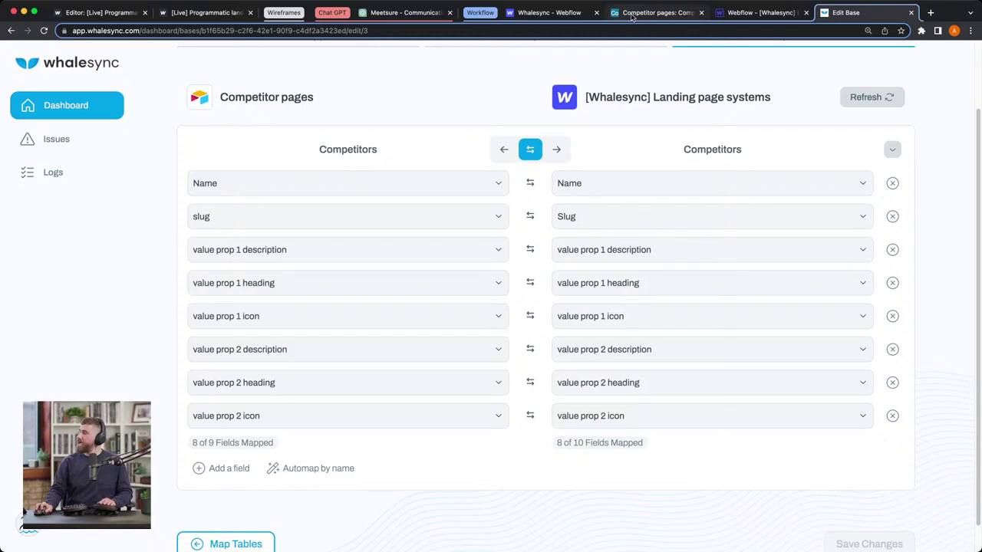
- In the Webflow Designer, open the Meeties item in the Competitors collection and examine its value prop fields
{"action": "left_click", "coordinate": [760, 13]}
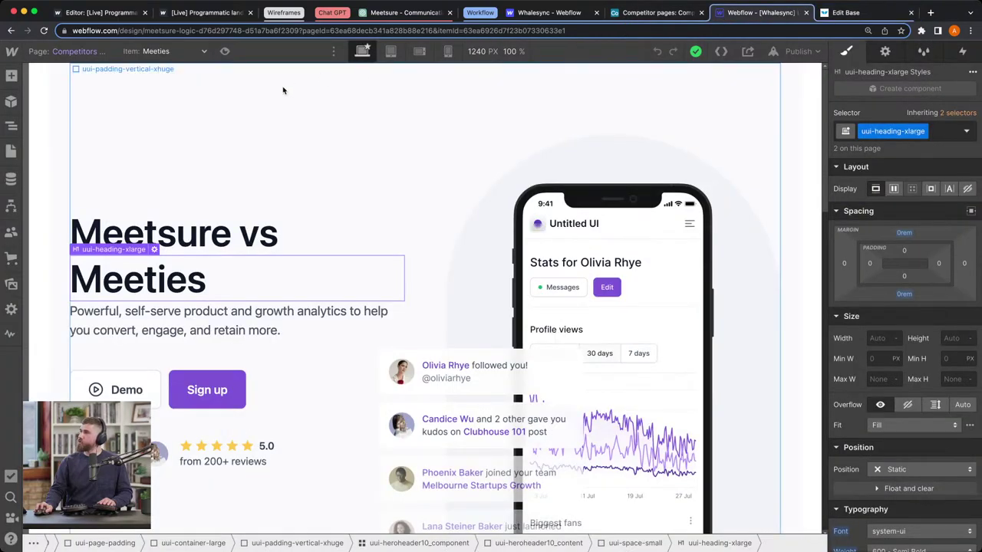
{"action": "left_click", "coordinate": [11, 178]}
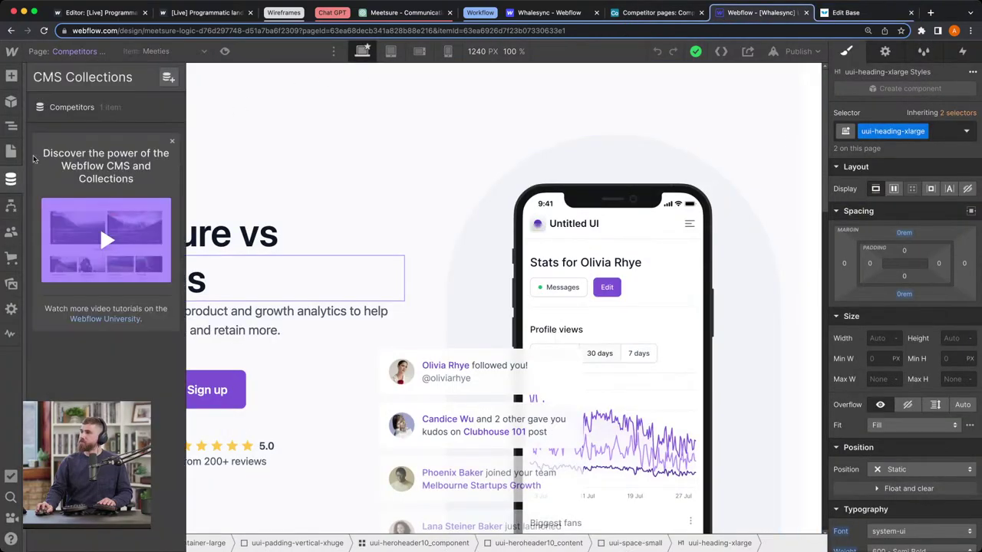
{"action": "left_click", "coordinate": [133, 113]}
{"action": "left_click", "coordinate": [381, 141]}
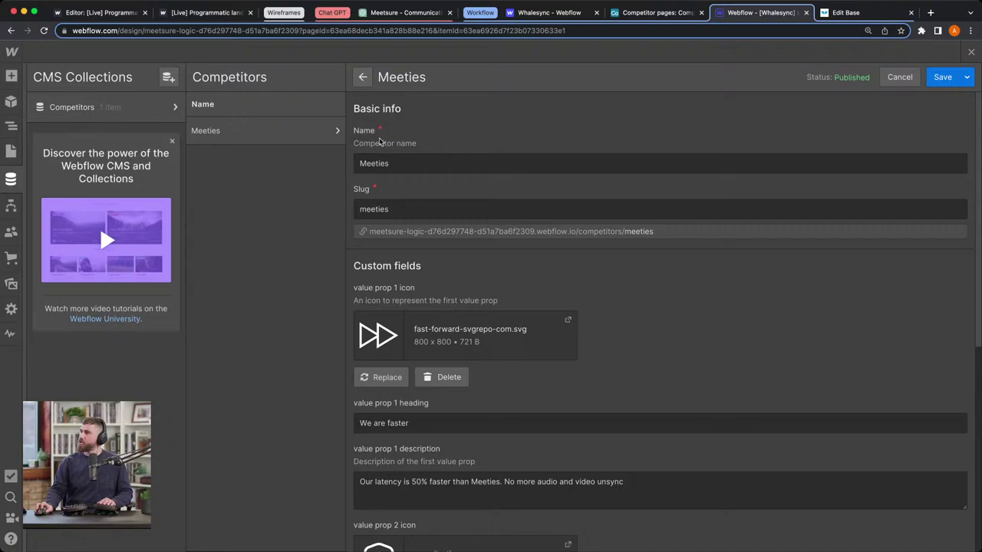
{"action": "scroll", "coordinate": [537, 361], "scroll_direction": "down", "scroll_amount": 3}
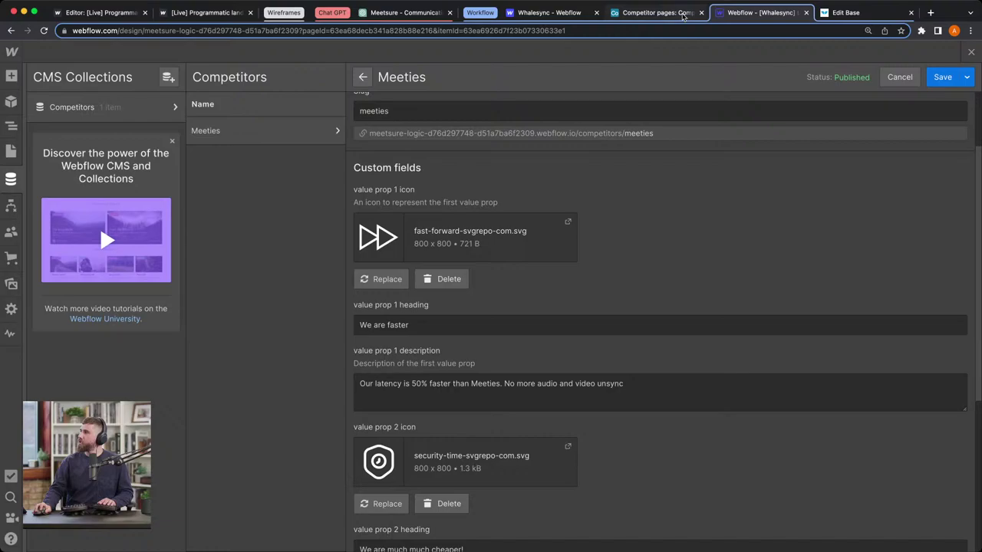
- Return to the Whalesync dashboard and re-enable syncing for the Competitor pages base
{"action": "left_click", "coordinate": [856, 12]}
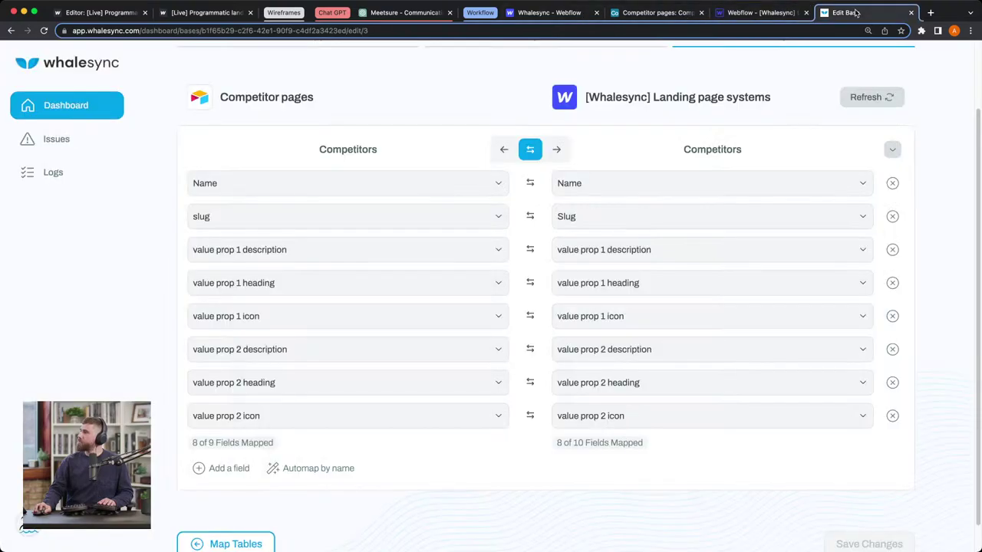
{"action": "scroll", "coordinate": [923, 385], "scroll_direction": "down", "scroll_amount": 1}
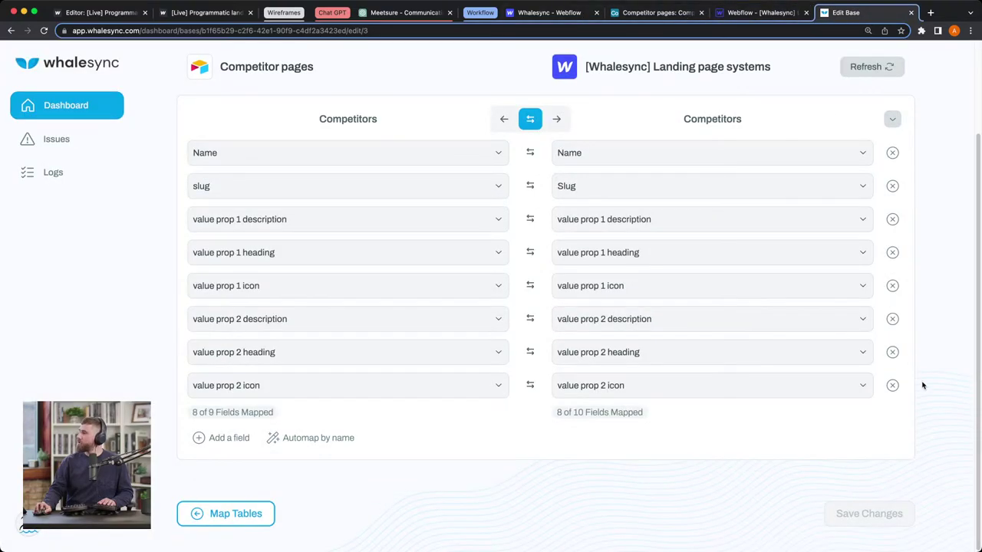
{"action": "left_click", "coordinate": [66, 105]}
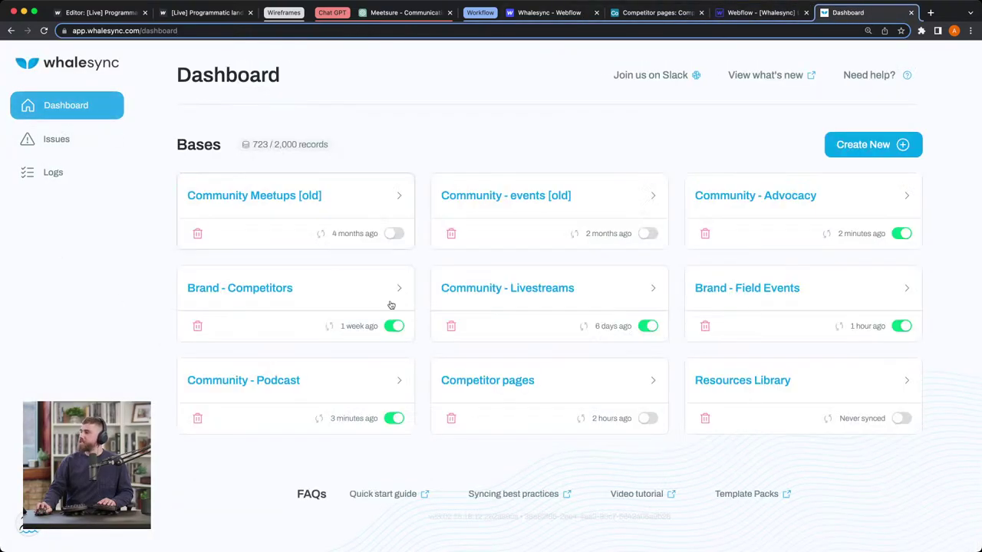
{"action": "left_click", "coordinate": [648, 433]}
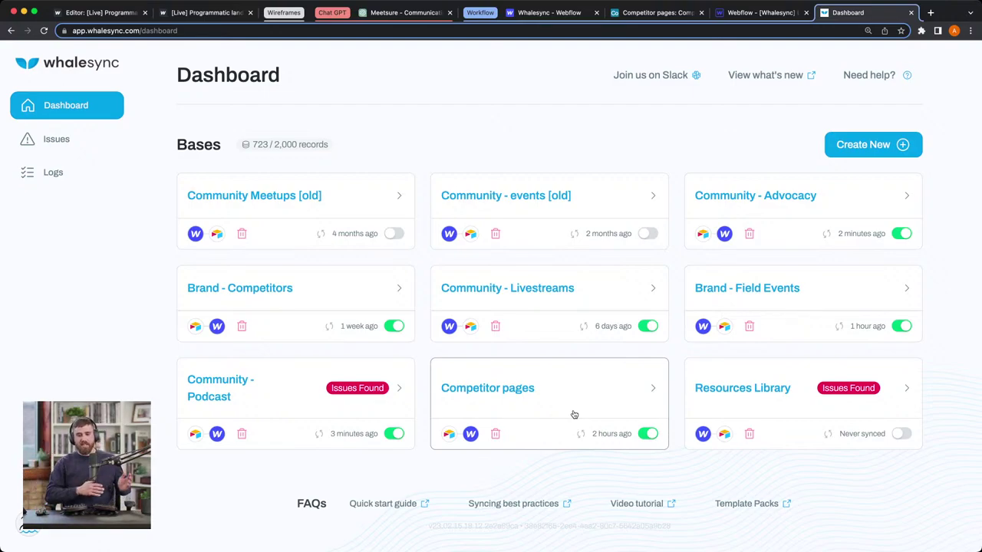
- Compare the Meeties item's fields in the Webflow Designer with the Meeties record in the Airtable Competitors grid
{"action": "left_click", "coordinate": [764, 17]}
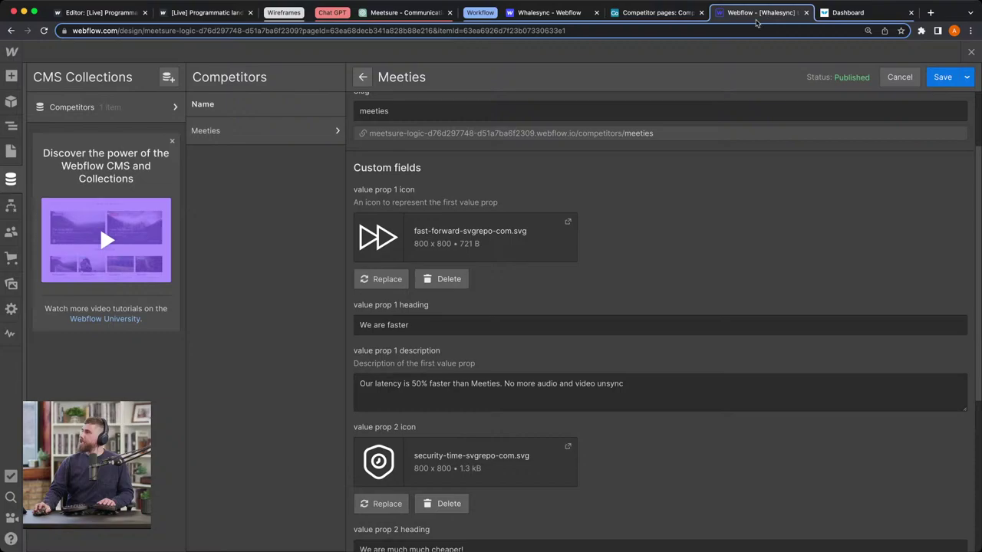
{"action": "scroll", "coordinate": [453, 169], "scroll_direction": "up", "scroll_amount": 3}
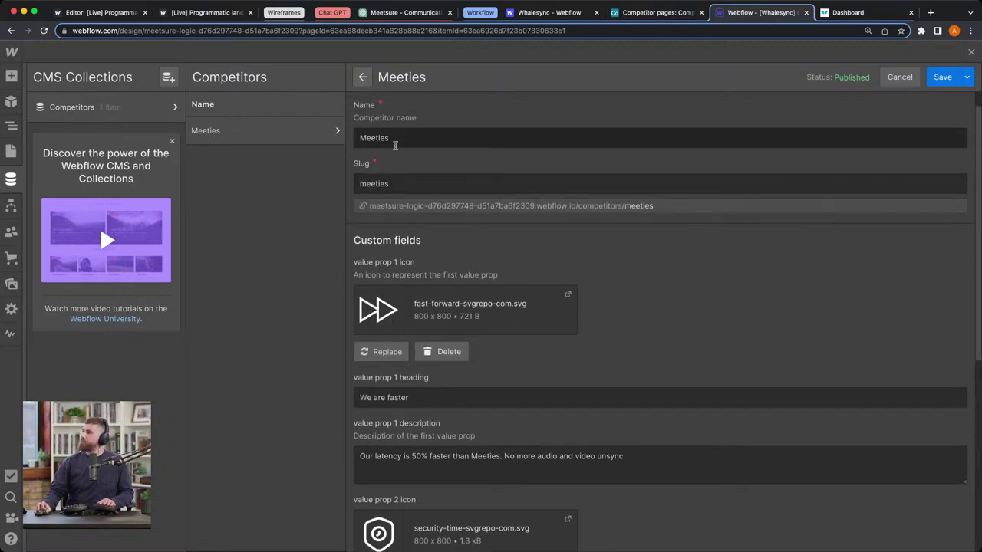
{"action": "scroll", "coordinate": [394, 143], "scroll_direction": "down", "scroll_amount": 3}
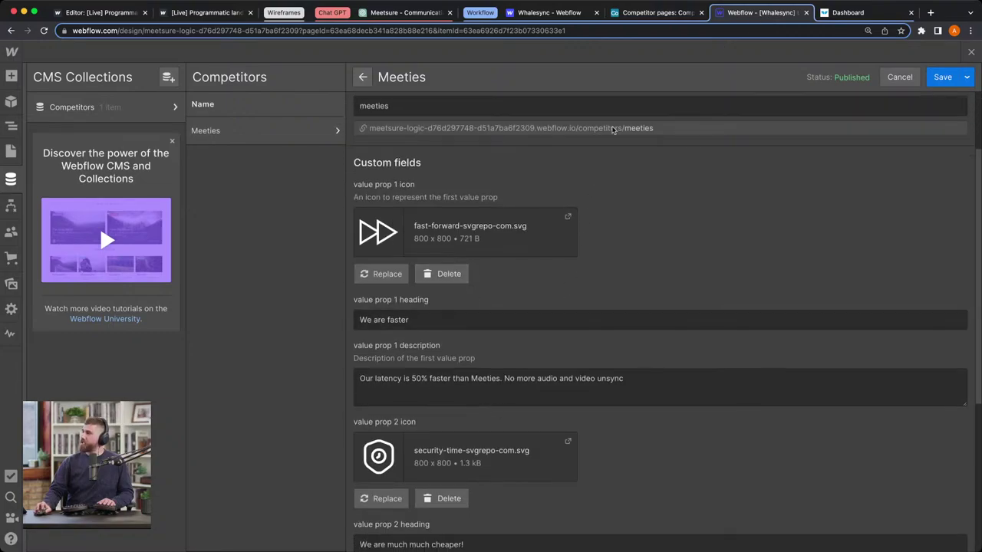
{"action": "left_click", "coordinate": [630, 13]}
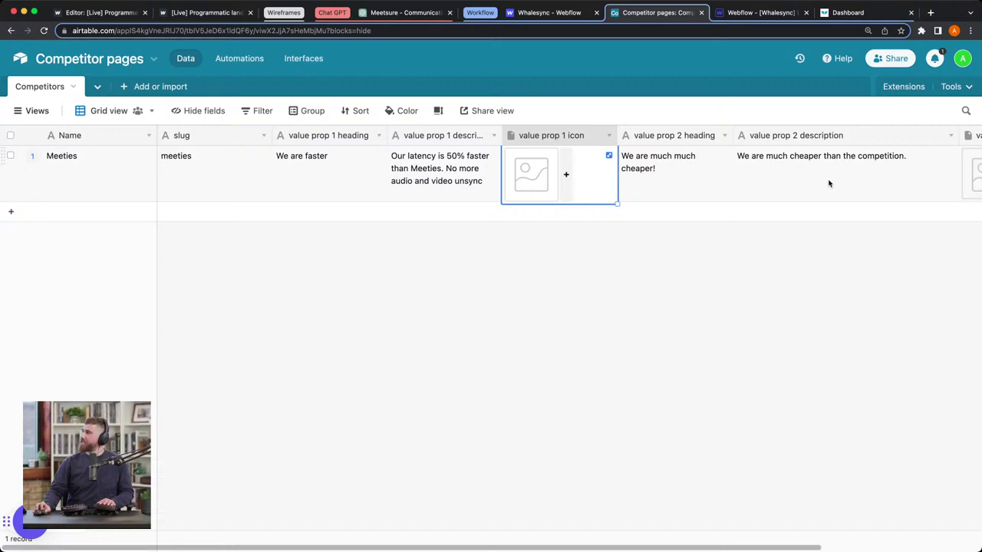
{"action": "left_click", "coordinate": [503, 382]}
{"action": "left_click", "coordinate": [342, 181]}
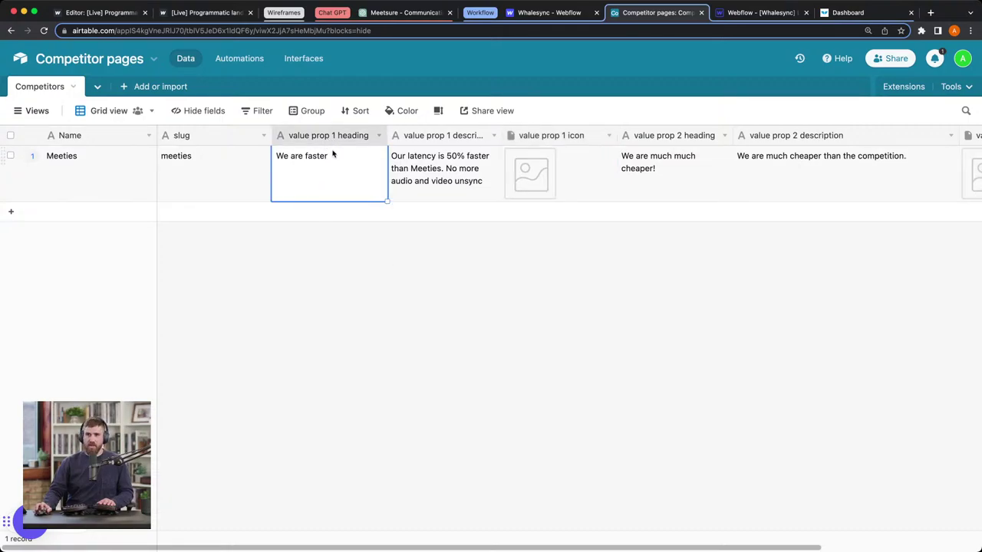
- Switch to Webflow, change the Meeties item's value prop 1 heading to "We are much much faster" and publish the item
{"action": "left_click", "coordinate": [781, 14]}
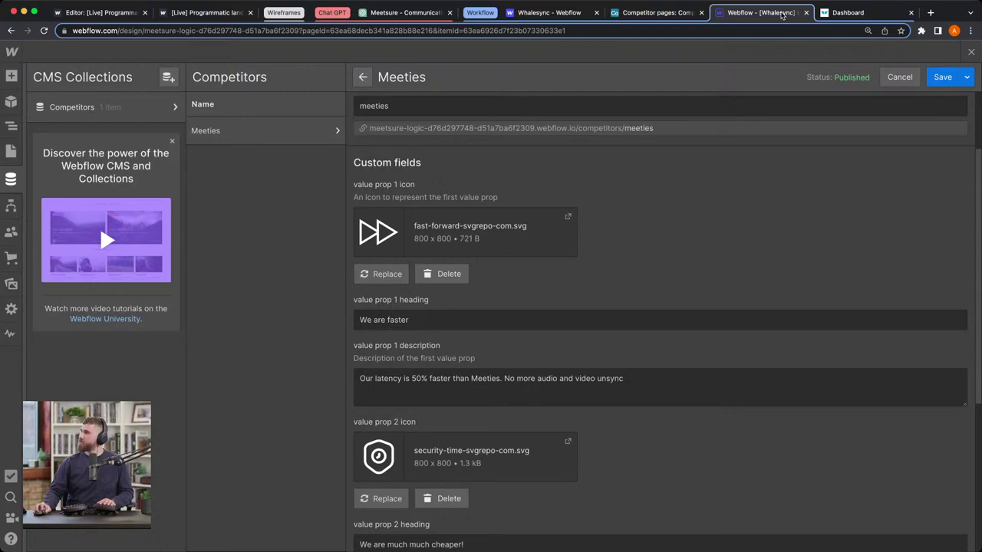
{"action": "left_click", "coordinate": [416, 320]}
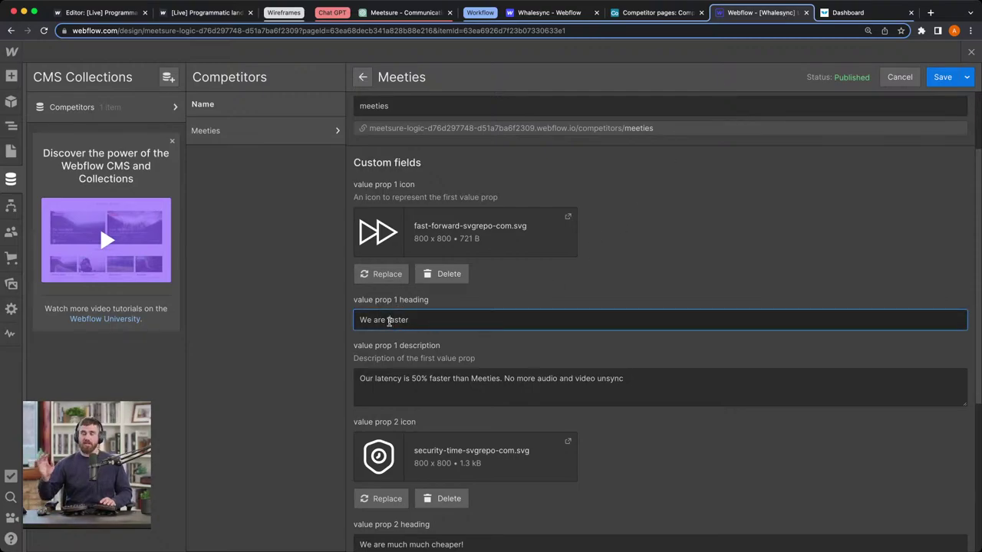
{"action": "left_click", "coordinate": [388, 321]}
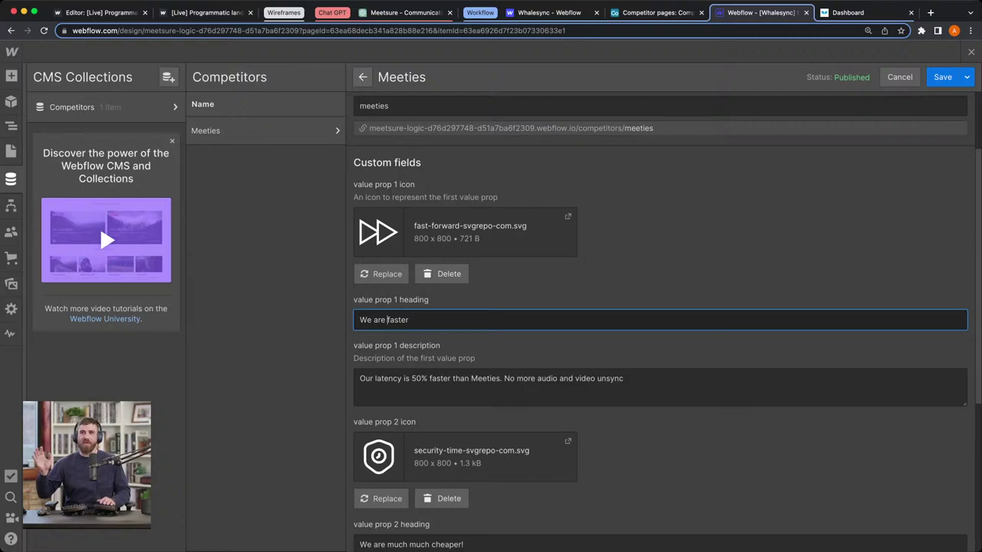
{"action": "type", "text": "mu"}
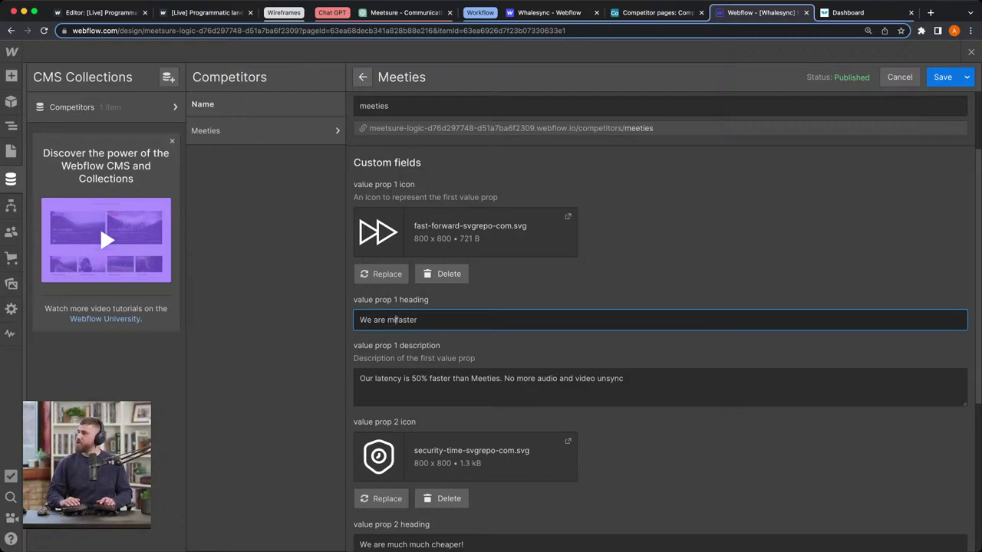
{"action": "type", "text": "ch much"}
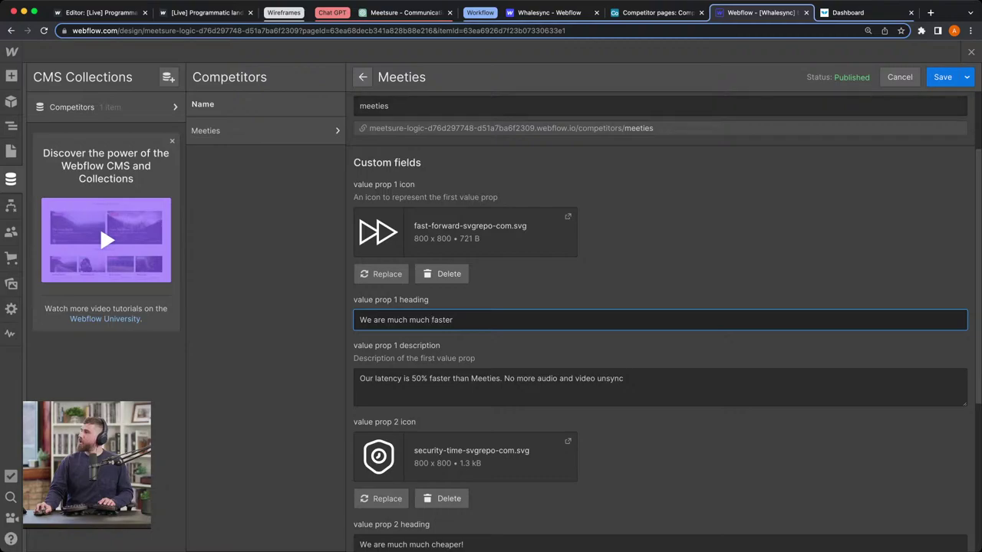
{"action": "left_click", "coordinate": [967, 76]}
{"action": "left_click", "coordinate": [904, 104]}
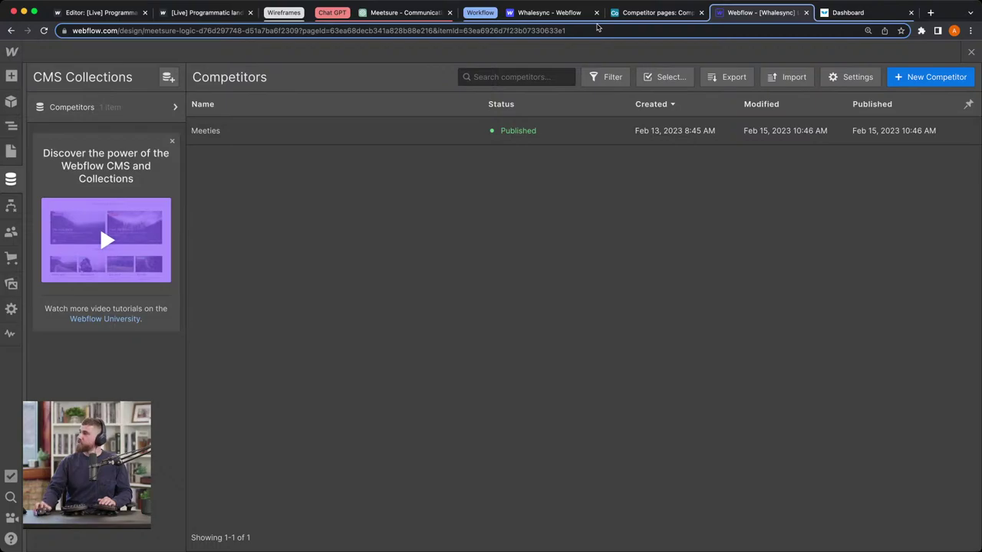
- Switch to Airtable, check the Meeties record's value prop 1 heading, and open the live Create new page form
{"action": "left_click", "coordinate": [647, 13]}
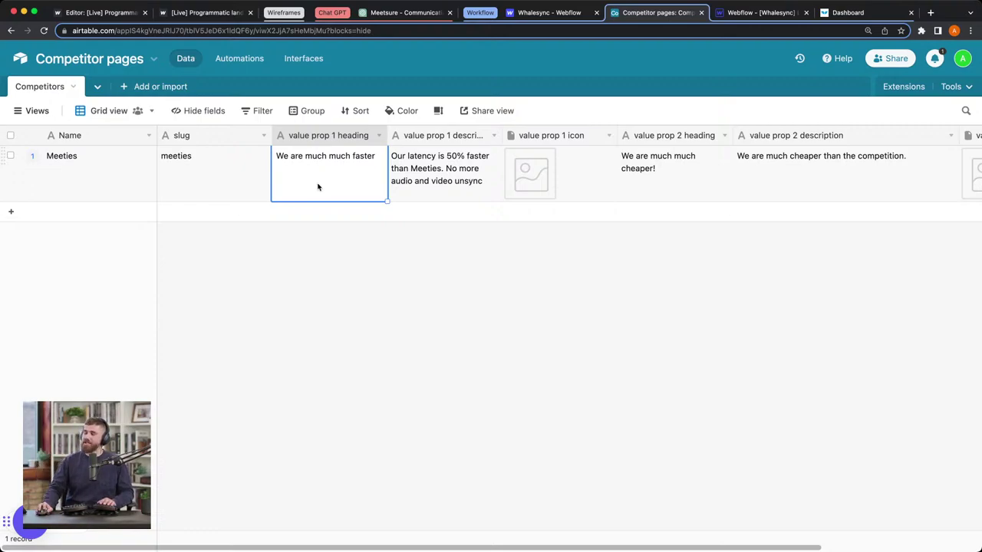
{"action": "left_click", "coordinate": [30, 111]}
{"action": "left_click", "coordinate": [88, 198]}
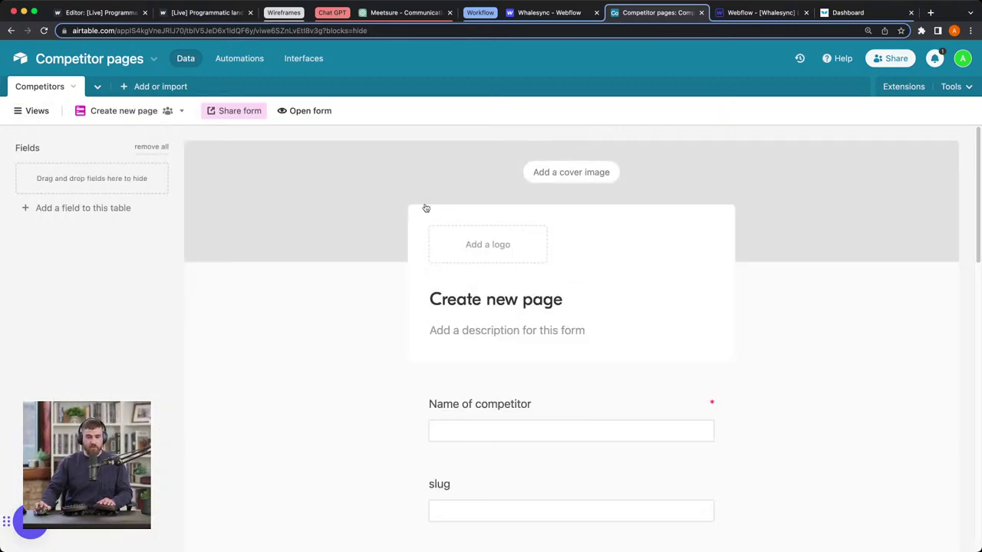
{"action": "left_click", "coordinate": [301, 111]}
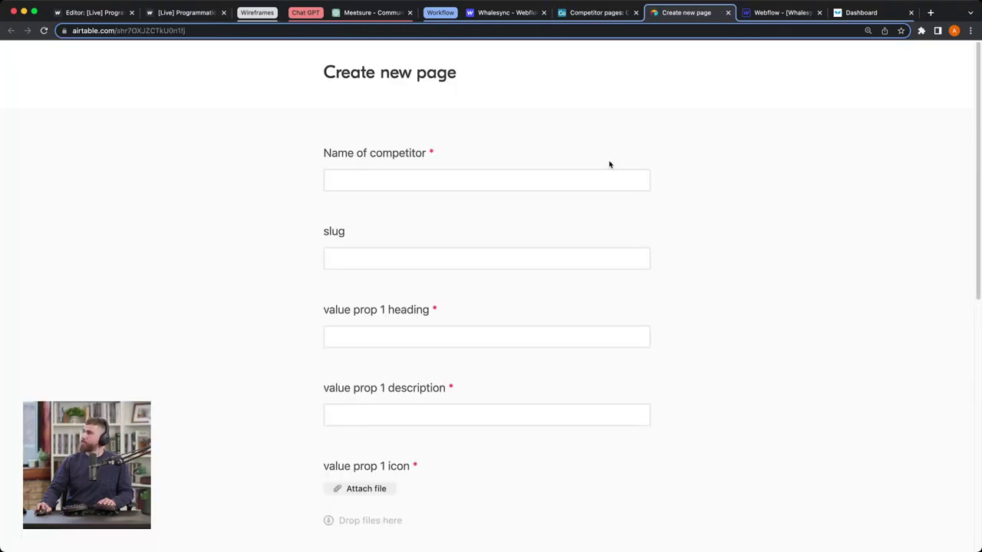
- Fill in the competitor name with ConvoConnect, copied from the ChatGPT conversation, and set the slug to "convoconnect"
{"action": "left_click", "coordinate": [489, 187]}
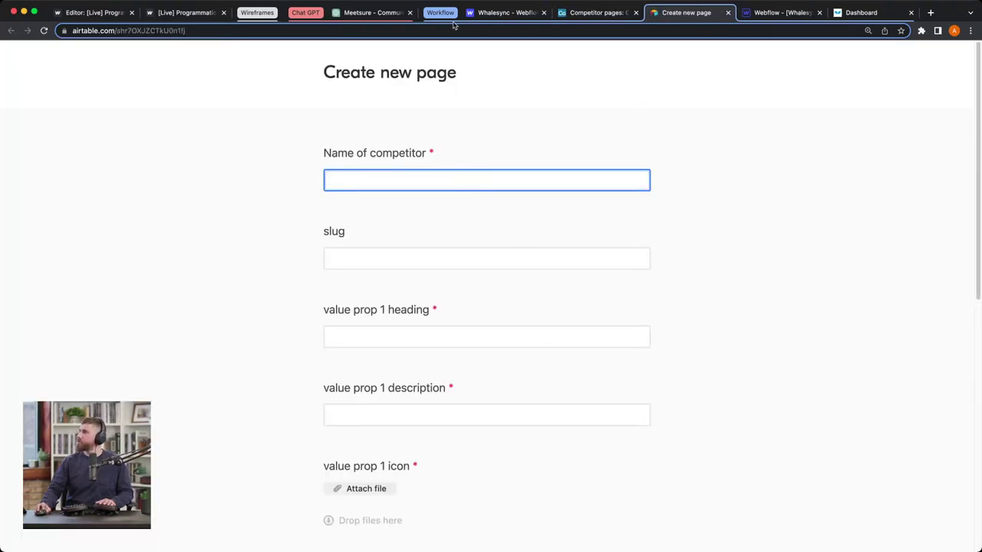
{"action": "left_click", "coordinate": [356, 13]}
{"action": "double_click", "coordinate": [410, 314]}
{"action": "key", "text": "super+c"}
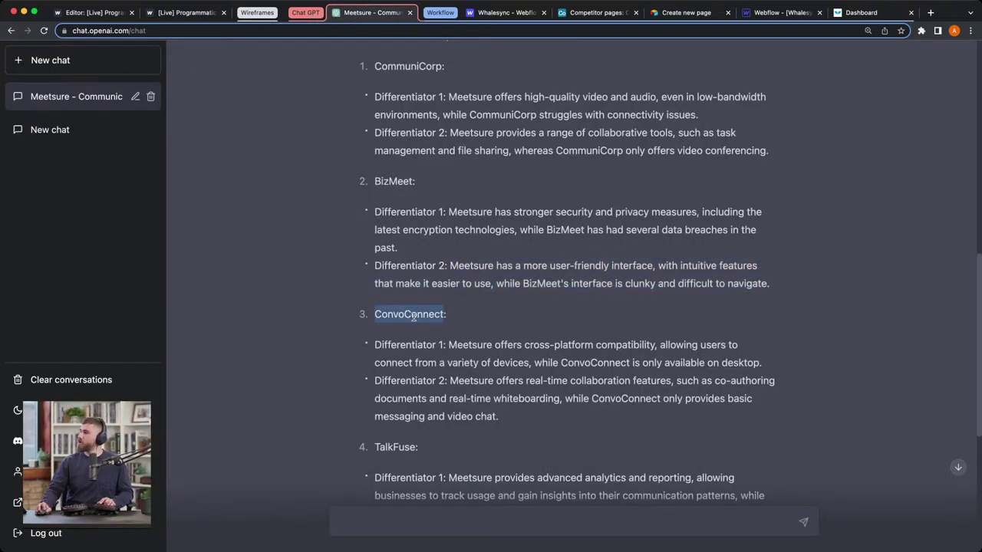
{"action": "left_click", "coordinate": [699, 16]}
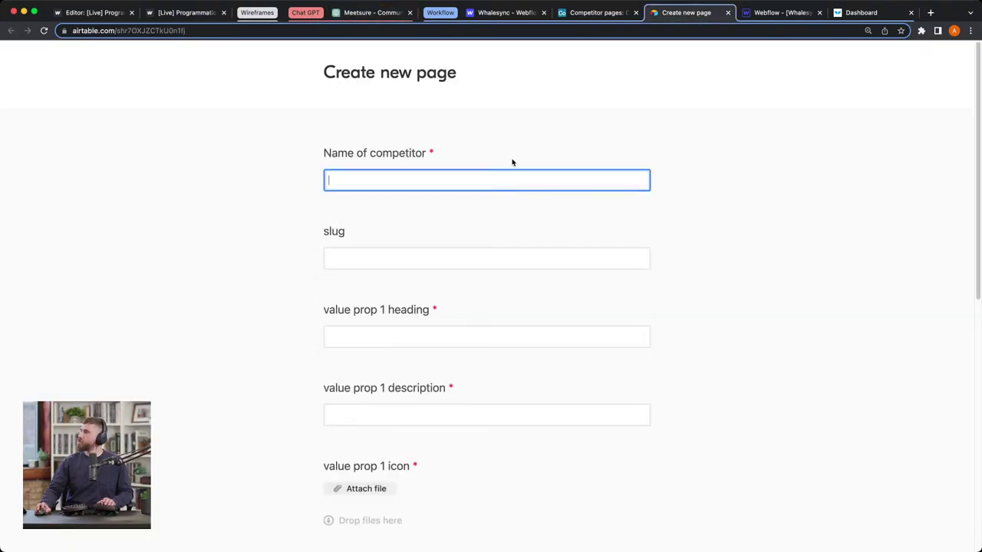
{"action": "key", "text": "super+v"}
{"action": "left_click", "coordinate": [402, 258]}
{"action": "type", "text": "convoconnect"}
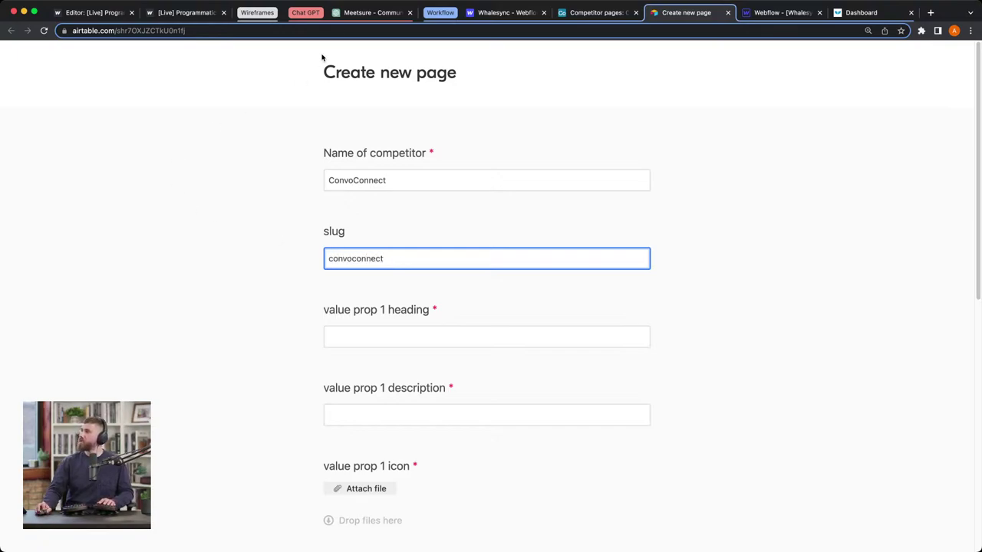
- Copy ConvoConnect's Differentiator 1 text from ChatGPT into the form's value prop 1 description
{"action": "left_click", "coordinate": [374, 13]}
{"action": "scroll", "coordinate": [388, 267], "scroll_direction": "down", "scroll_amount": 1}
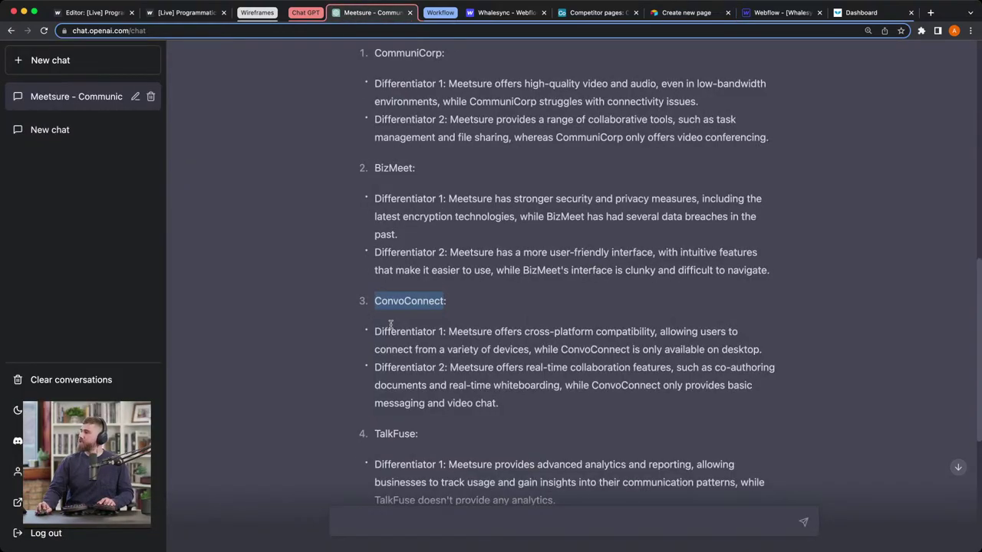
{"action": "left_click_drag", "start_coordinate": [449, 332], "coordinate": [764, 351]}
{"action": "key", "text": "super+c"}
{"action": "left_click", "coordinate": [685, 12]}
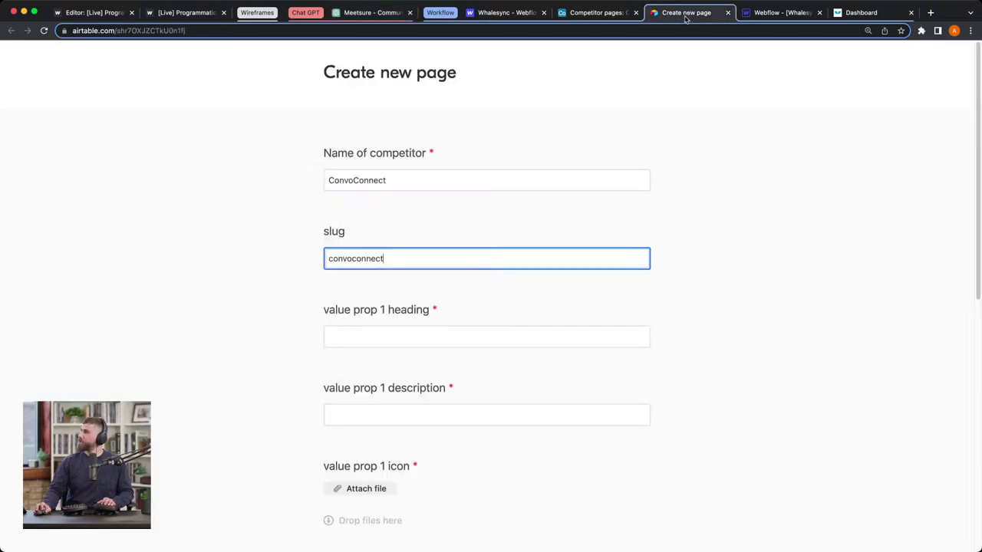
{"action": "left_click", "coordinate": [394, 415]}
{"action": "key", "text": "super+v"}
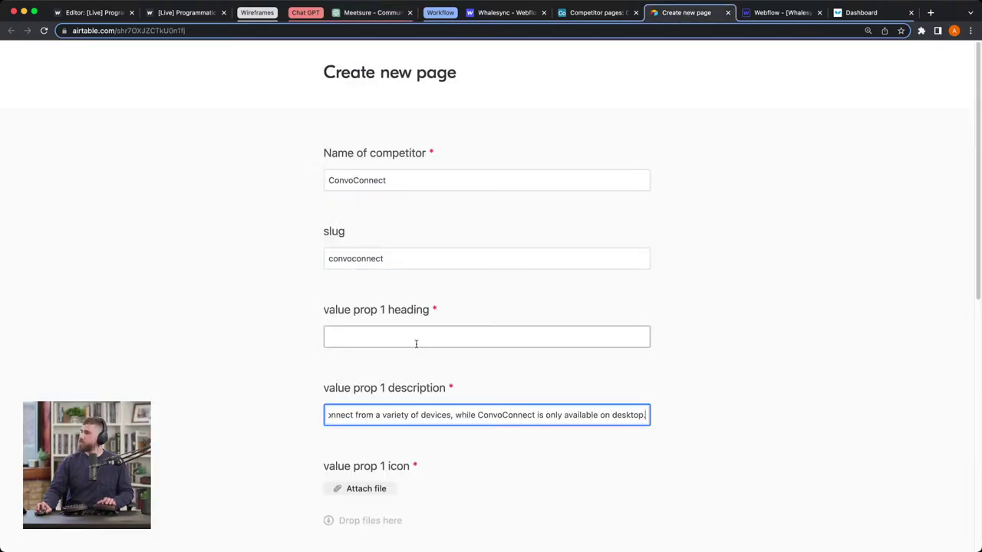
- Enter "Cross platform compability" as the value prop 1 heading
{"action": "left_click", "coordinate": [417, 339]}
{"action": "type", "text": "Cross p"}
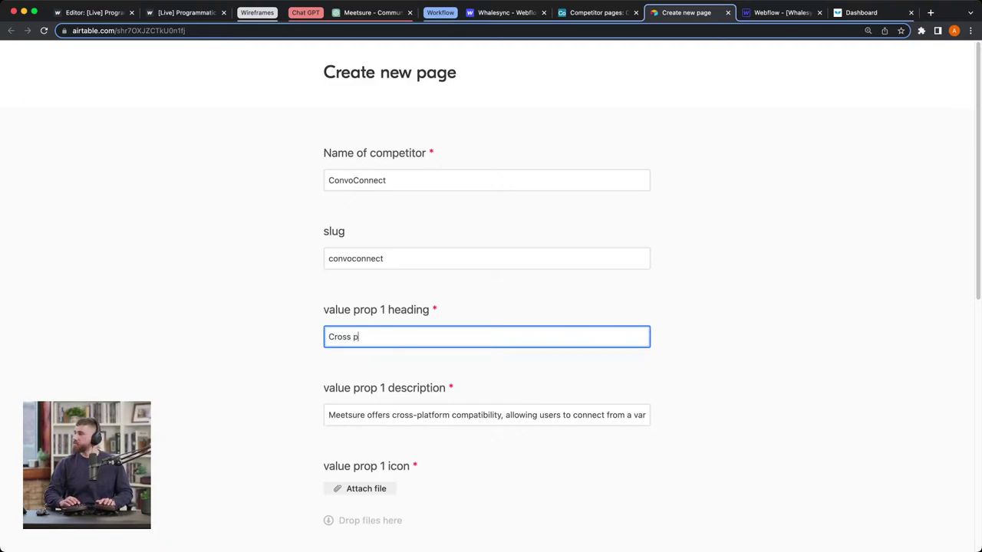
{"action": "type", "text": "latform com"}
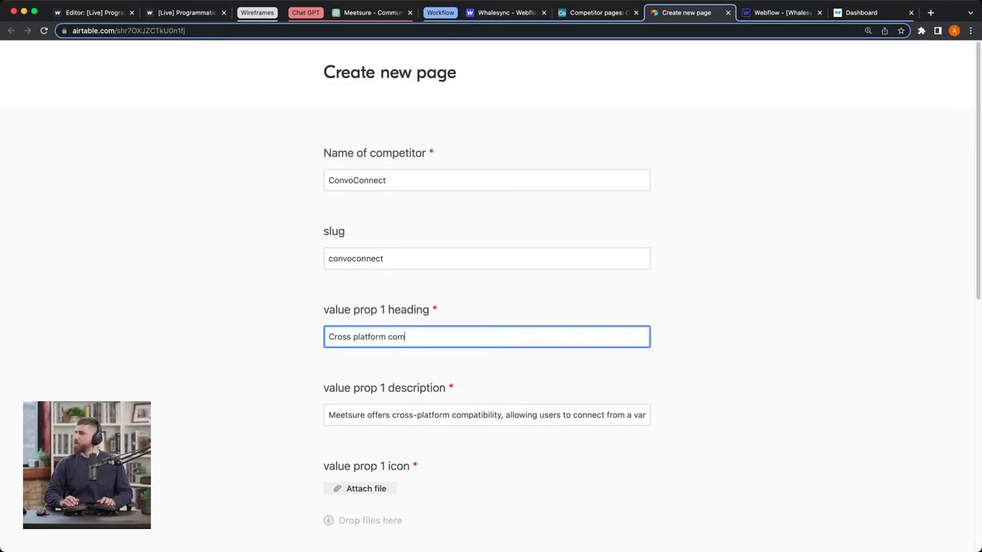
{"action": "type", "text": "pability"}
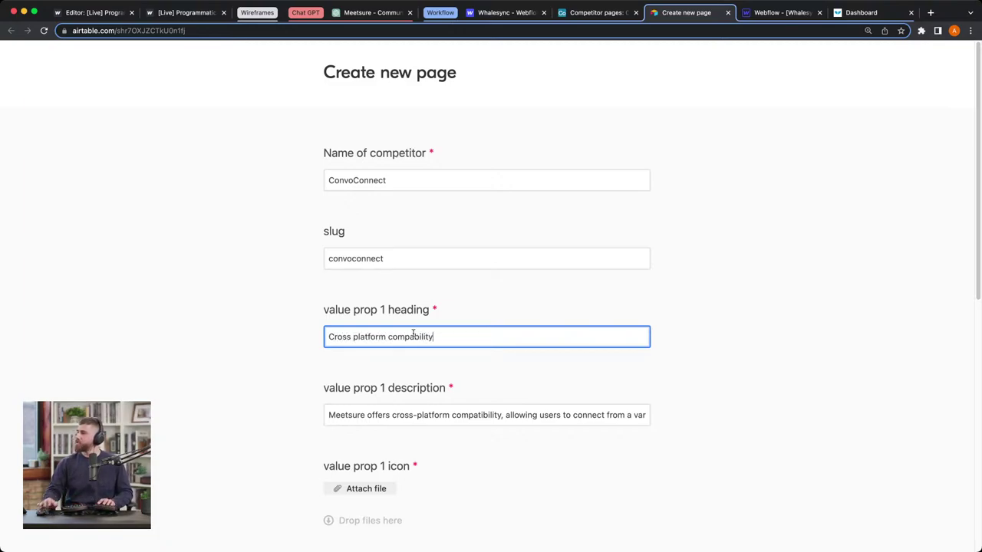
- Attach security-safe-svgrepo-com.svg as the value prop 1 icon
{"action": "scroll", "coordinate": [414, 337], "scroll_direction": "down", "scroll_amount": 1}
{"action": "scroll", "coordinate": [413, 337], "scroll_direction": "down", "scroll_amount": 5}
{"action": "scroll", "coordinate": [340, 252], "scroll_direction": "up", "scroll_amount": 4}
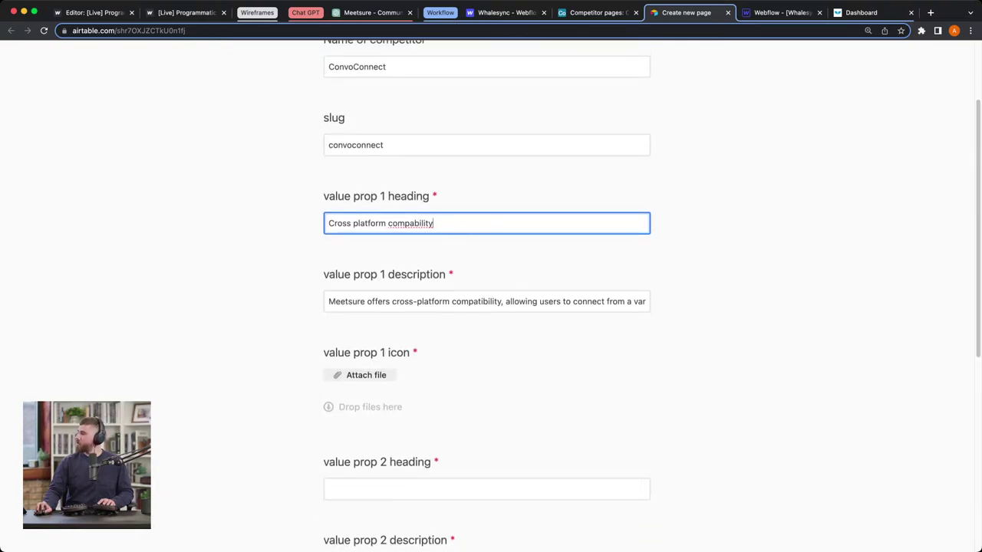
{"action": "left_click_drag", "start_coordinate": [458, 453], "coordinate": [391, 388]}
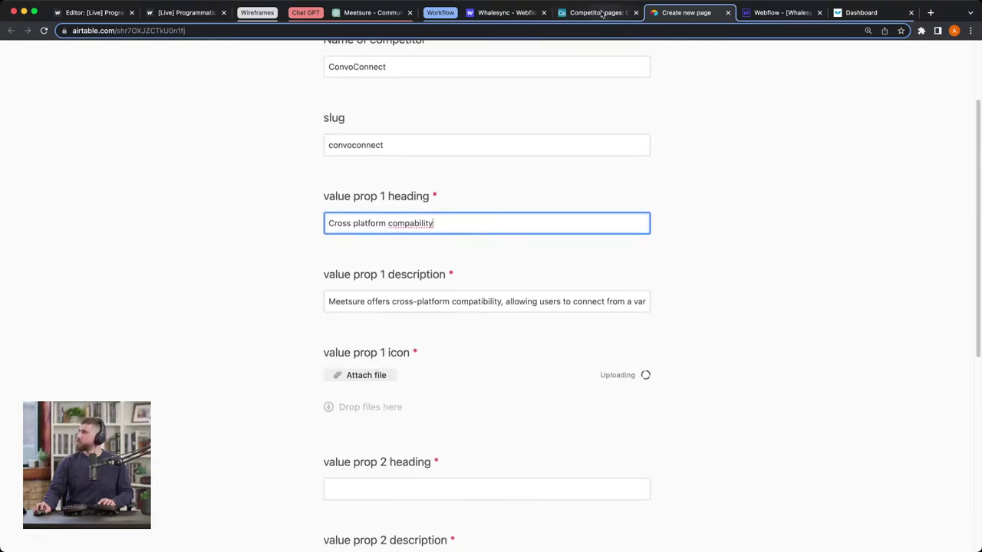
- Copy ConvoConnect's Differentiator 2 text from ChatGPT into the form's value prop 2 description
{"action": "left_click", "coordinate": [355, 13]}
{"action": "left_click_drag", "start_coordinate": [522, 412], "coordinate": [449, 369]}
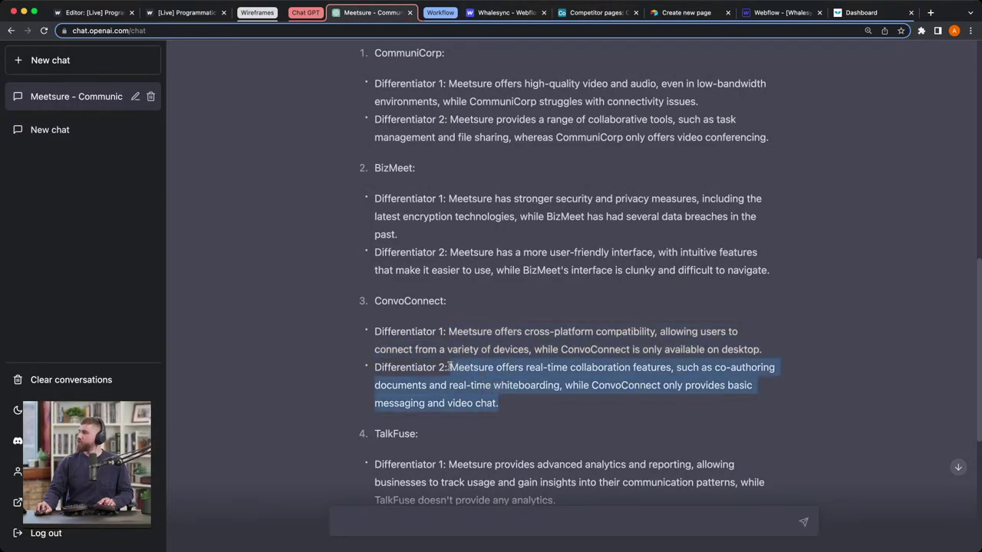
{"action": "left_click", "coordinate": [690, 17]}
{"action": "scroll", "coordinate": [469, 345], "scroll_direction": "down", "scroll_amount": 5}
{"action": "left_click", "coordinate": [395, 299]}
{"action": "key", "text": "cmd+v"}
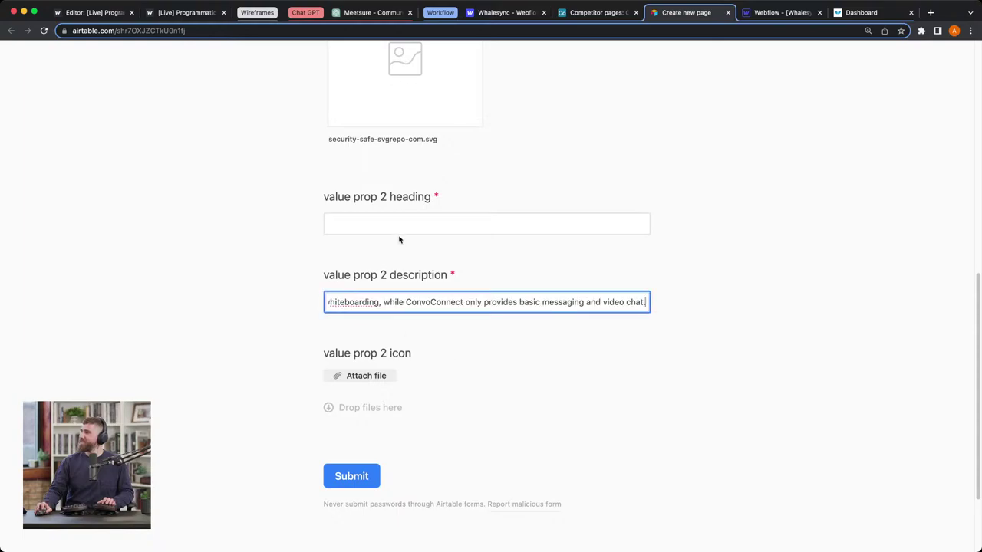
- Enter "Real time collaboration" as the value prop 2 heading
{"action": "left_click", "coordinate": [399, 225]}
{"action": "type", "text": "Real tim"}
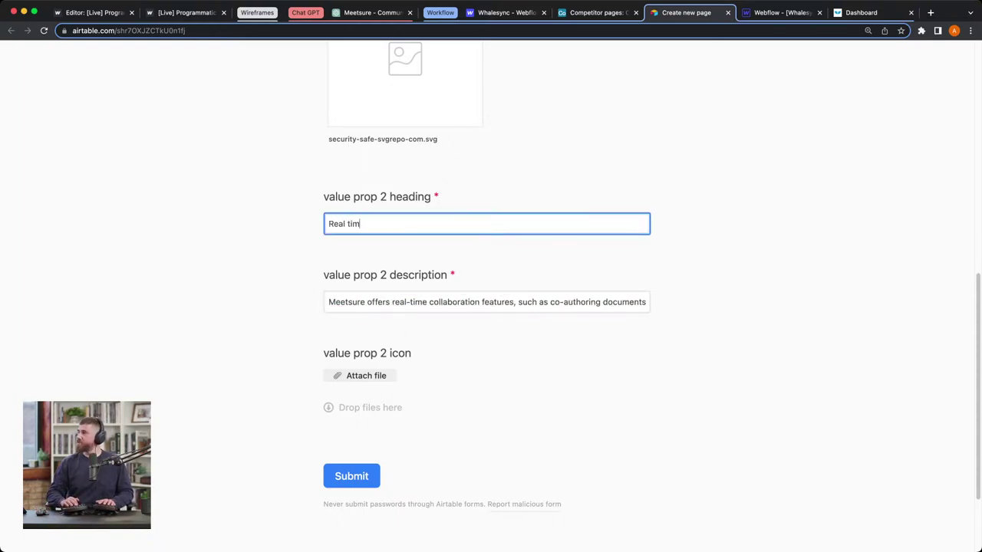
{"action": "type", "text": "e collaboration"}
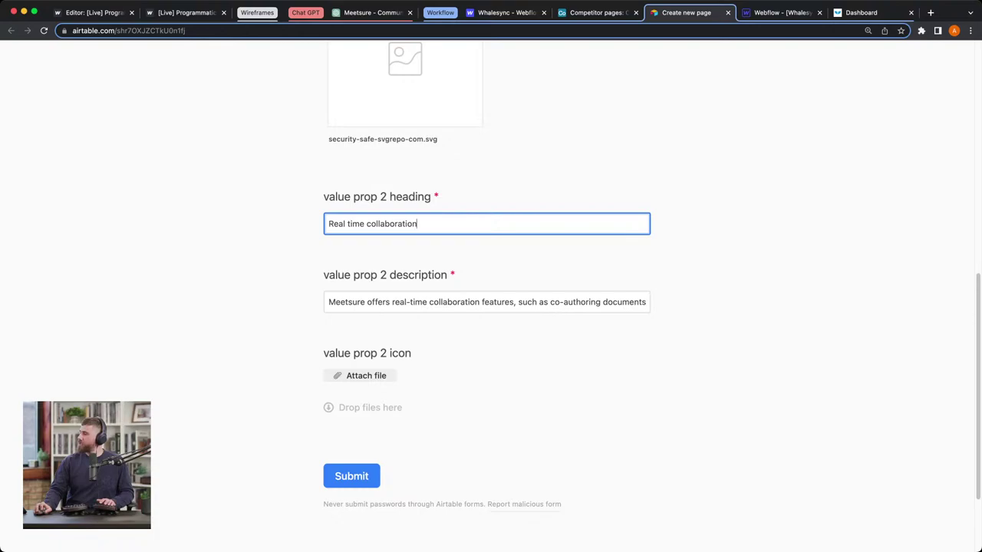
- Attach security-safe-svgrepo-com.svg as the value prop 2 icon and submit the form
{"action": "left_click_drag", "start_coordinate": [369, 408], "coordinate": [355, 378]}
{"action": "scroll", "coordinate": [522, 438], "scroll_direction": "down", "scroll_amount": 3}
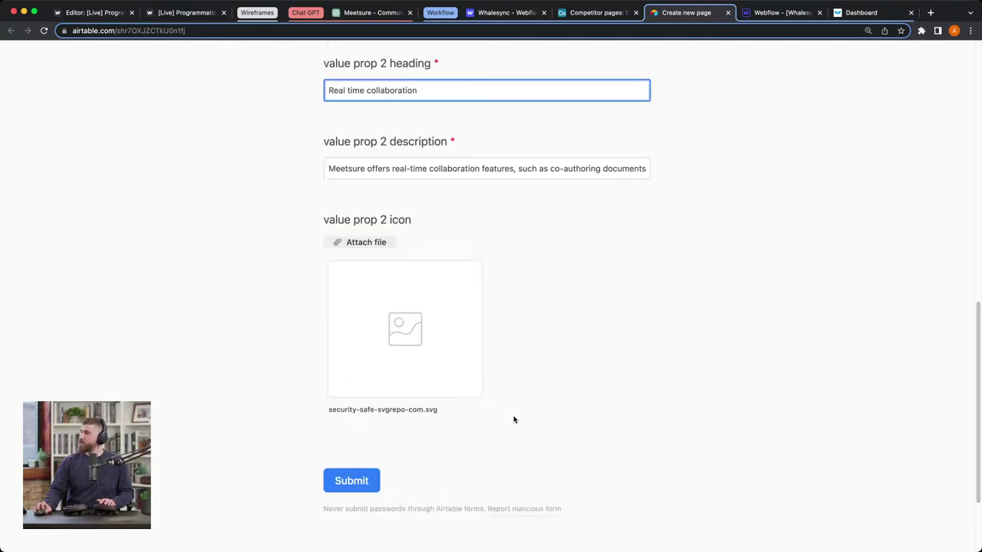
{"action": "left_click", "coordinate": [359, 475]}
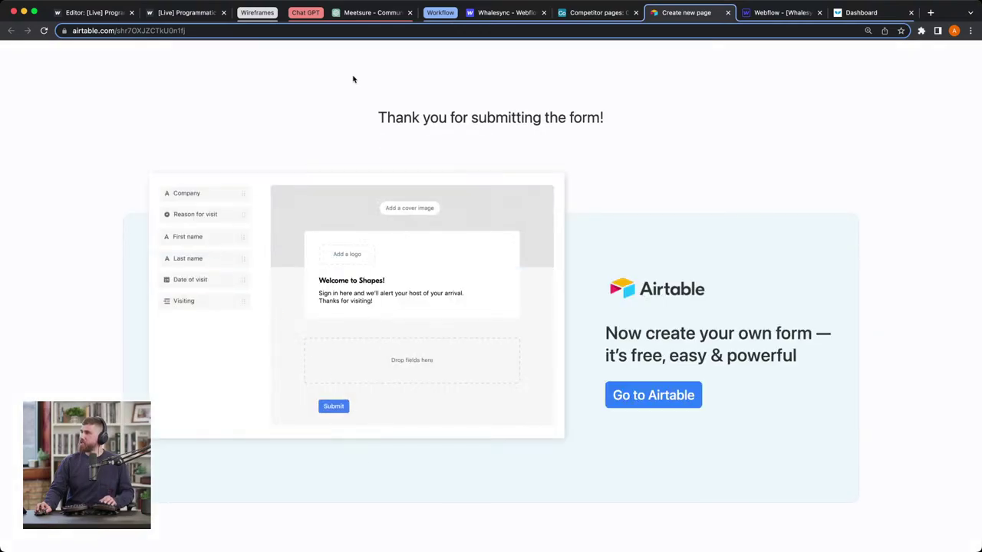
- Return to the Competitor pages base and examine the ConvoConnect record in the Grid view
{"action": "left_click", "coordinate": [595, 12]}
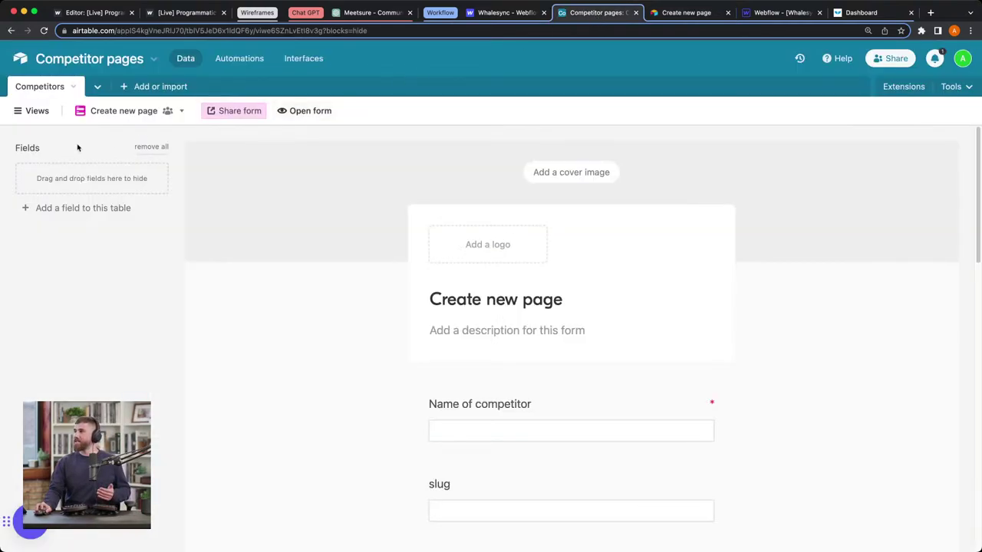
{"action": "left_click", "coordinate": [34, 115]}
{"action": "left_click", "coordinate": [62, 168]}
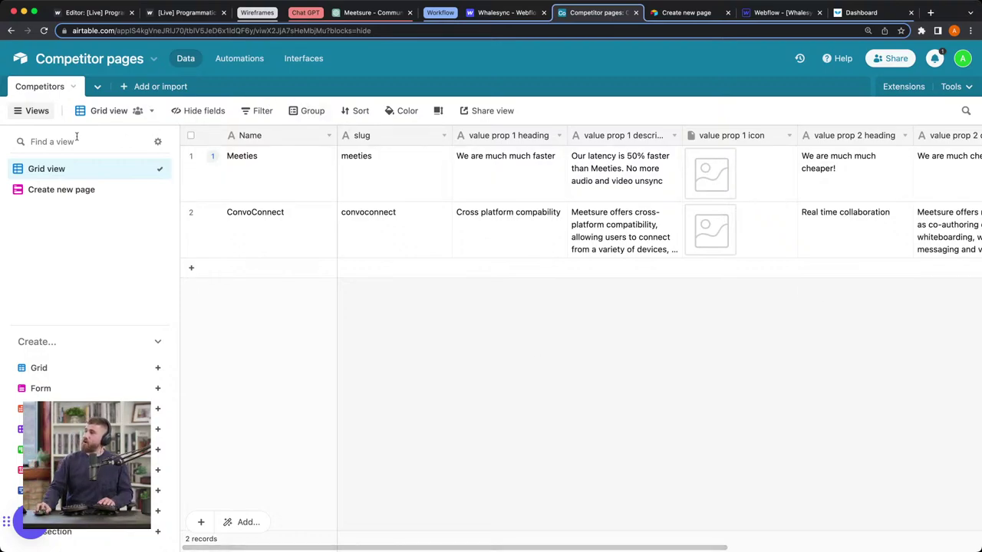
{"action": "left_click", "coordinate": [34, 110]}
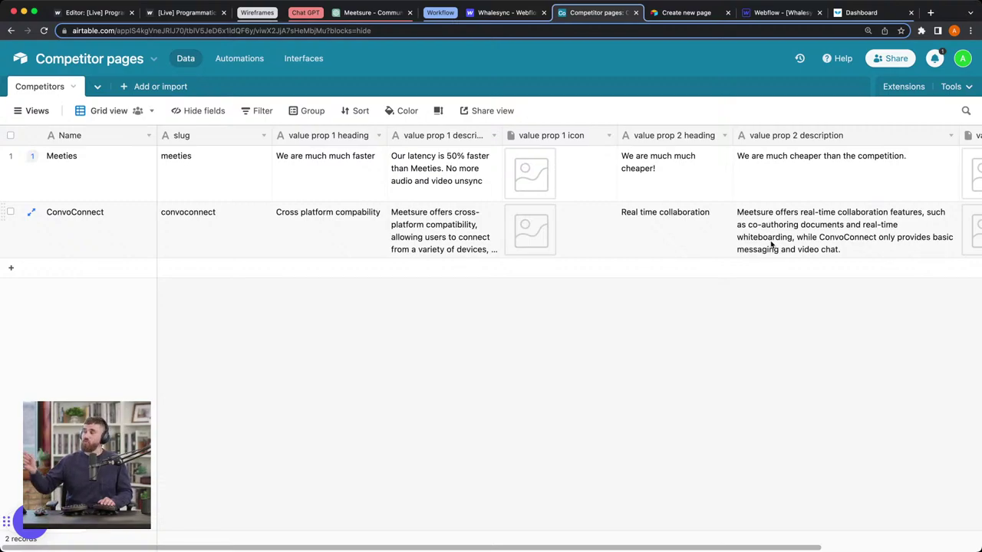
- Switch to Webflow, reload the Designer and open the ConvoConnect item in the Competitors CMS collection
{"action": "left_click", "coordinate": [786, 13]}
{"action": "key", "text": "super+r"}
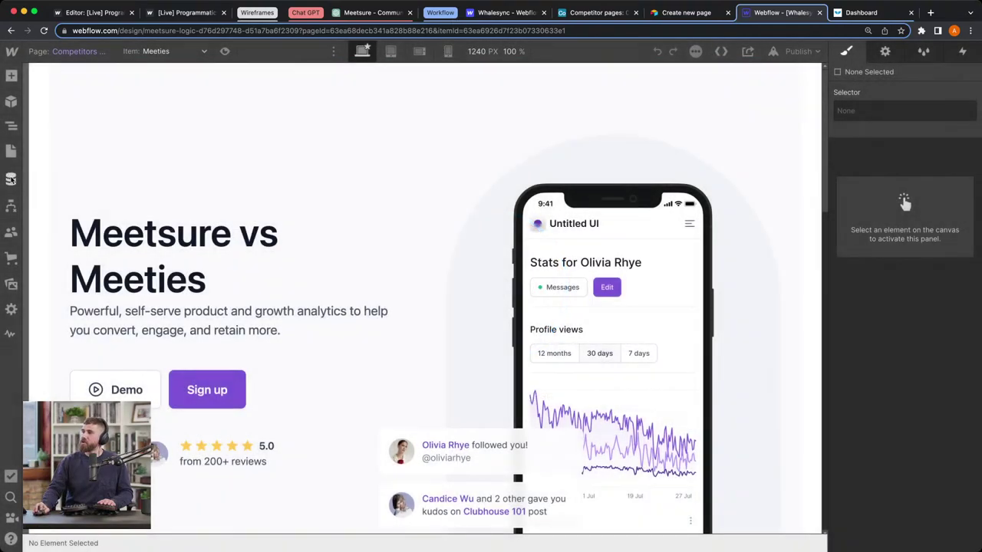
{"action": "left_click", "coordinate": [11, 179]}
{"action": "left_click", "coordinate": [115, 109]}
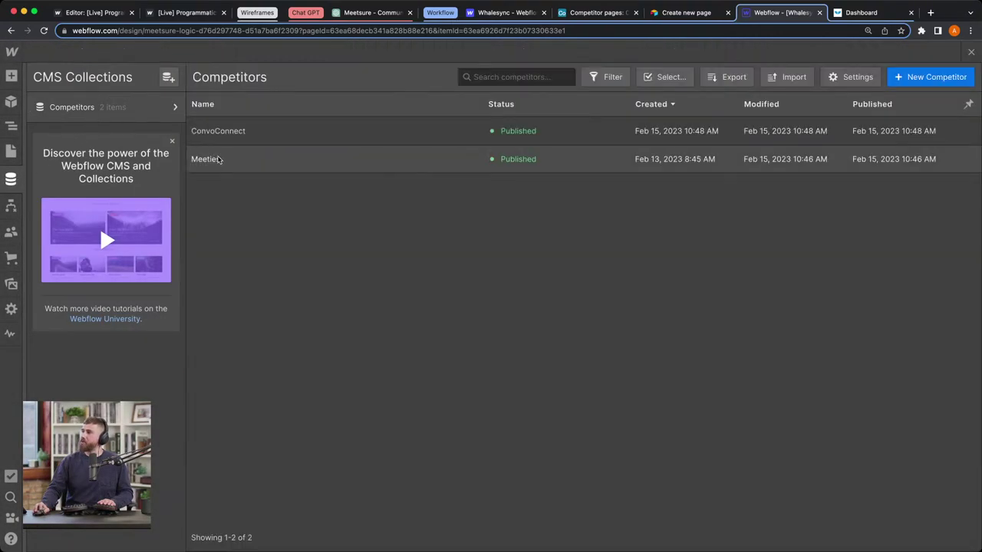
{"action": "left_click", "coordinate": [262, 130]}
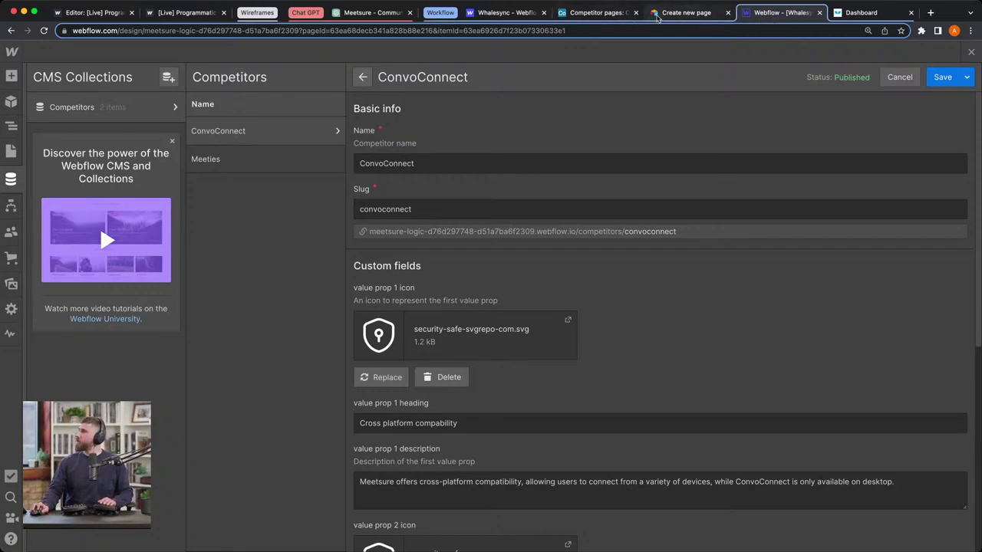
- Preview the ConvoConnect item on the Competitors Template page, then open its published page and examine the Features section
{"action": "left_click", "coordinate": [11, 153]}
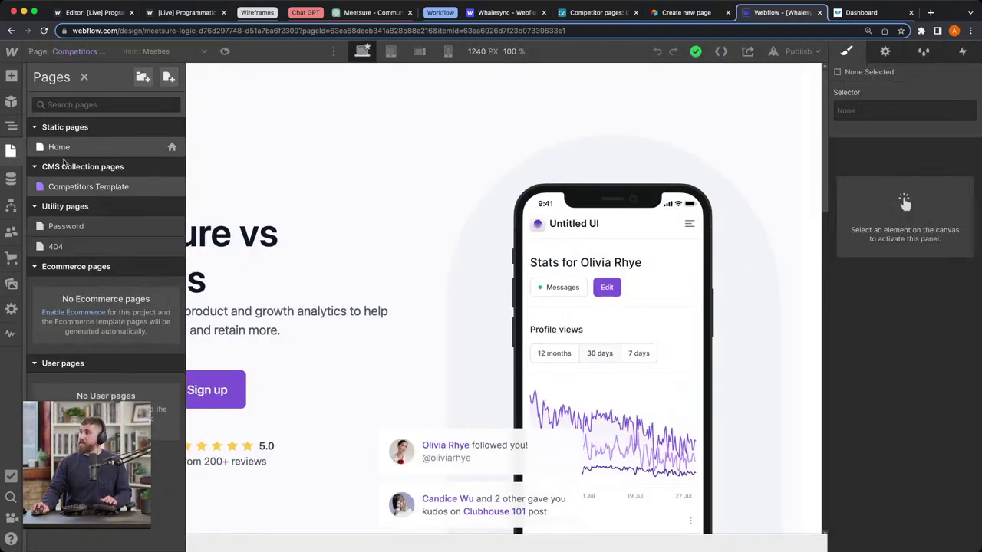
{"action": "left_click", "coordinate": [243, 103]}
{"action": "left_click", "coordinate": [164, 52]}
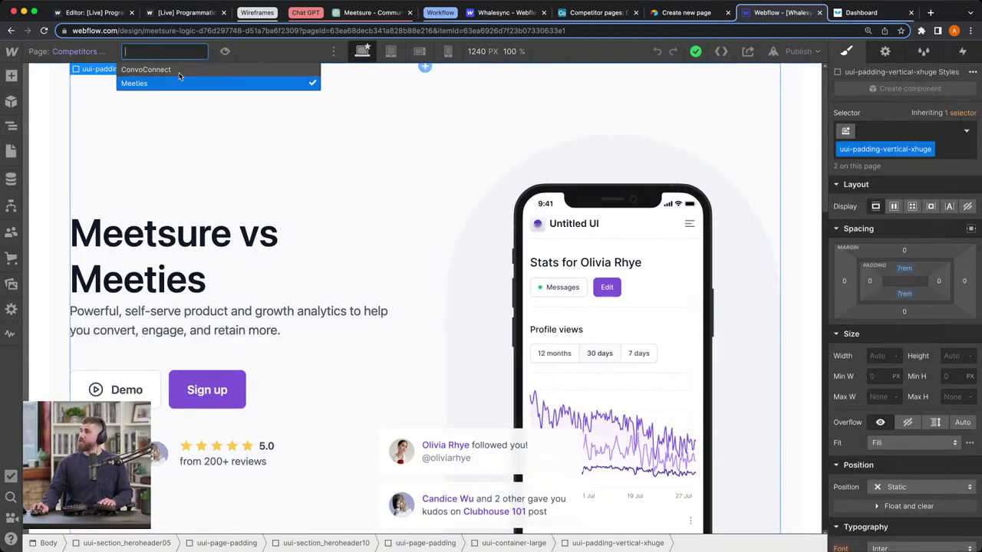
{"action": "left_click", "coordinate": [178, 72]}
{"action": "left_click", "coordinate": [798, 52]}
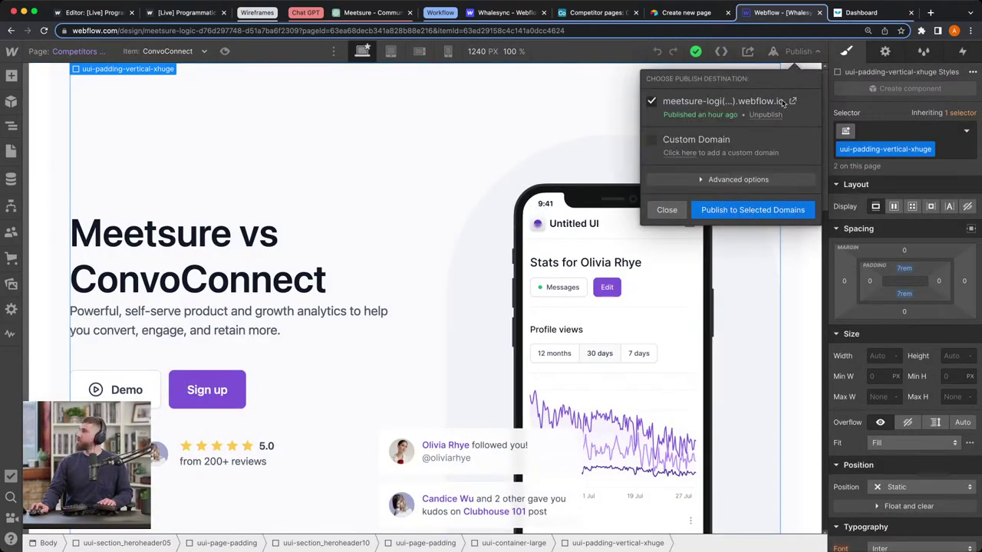
{"action": "left_click", "coordinate": [790, 103]}
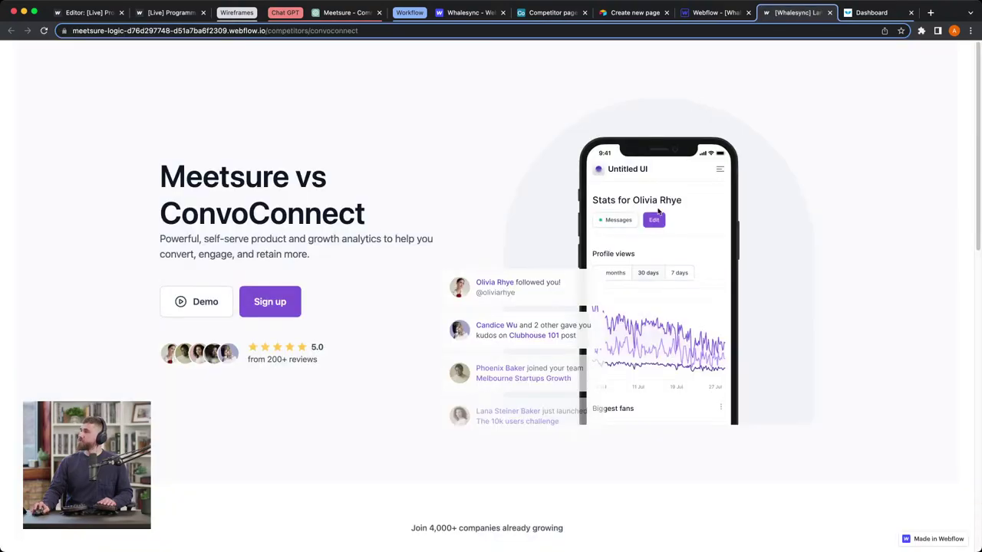
{"action": "scroll", "coordinate": [320, 310], "scroll_direction": "down", "scroll_amount": 10}
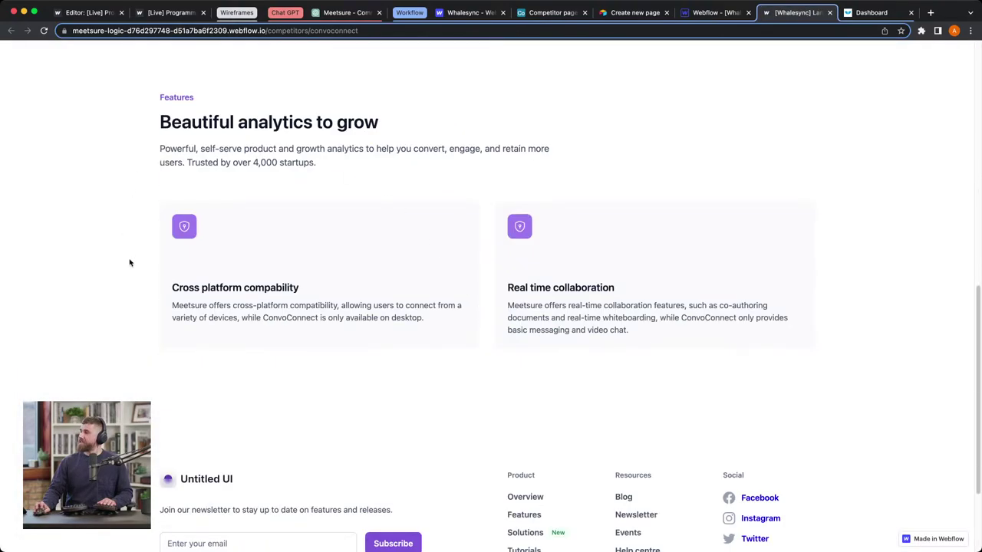
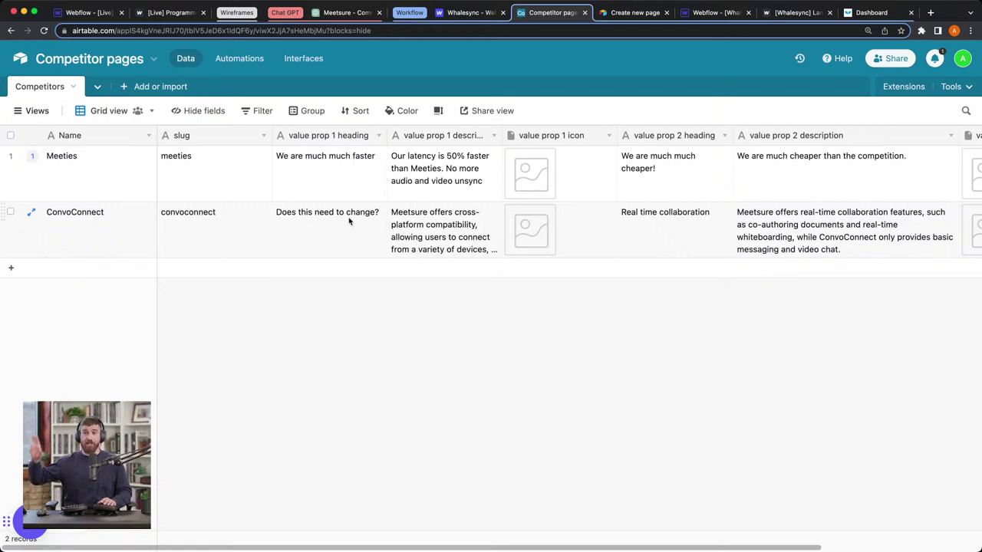
{"action": "left_click", "coordinate": [356, 214]}
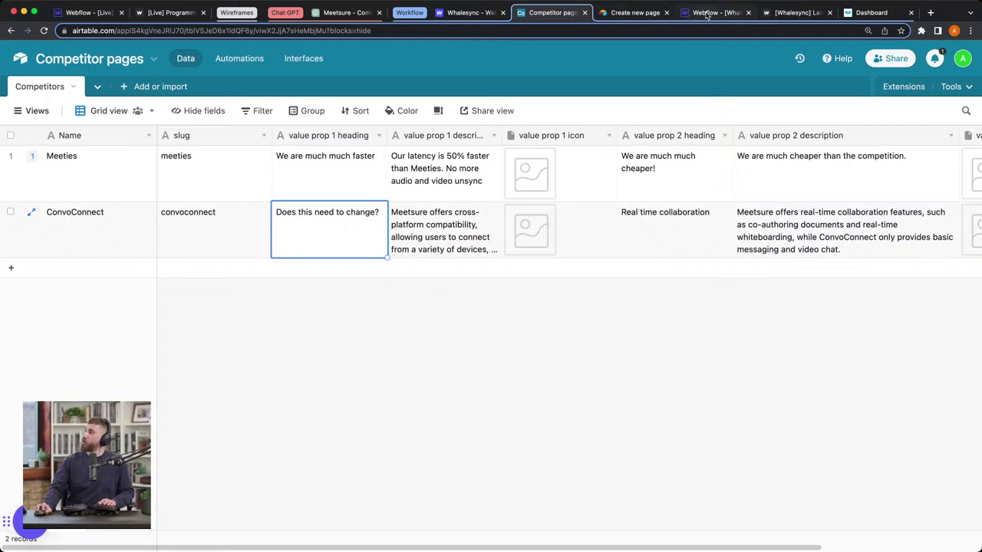
{"action": "left_click", "coordinate": [781, 14]}
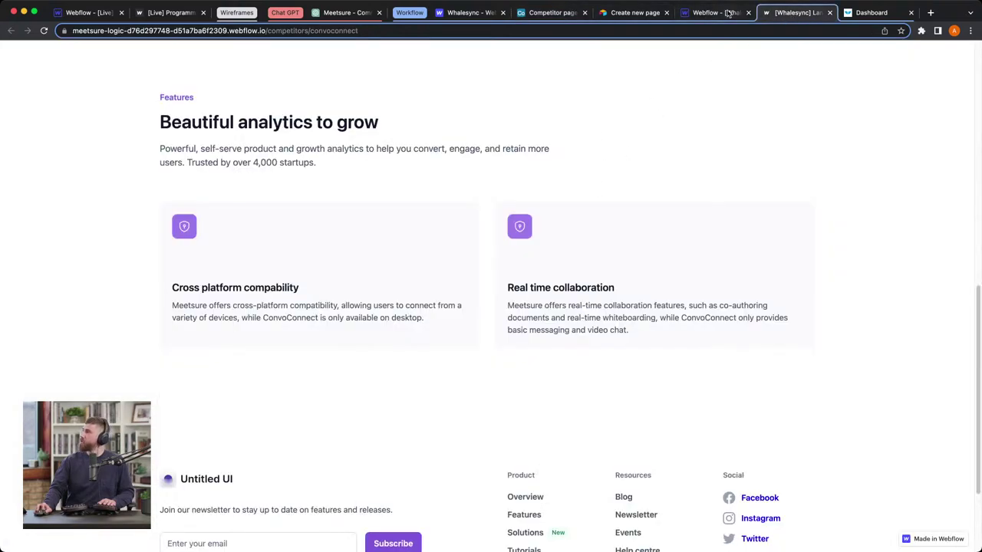
{"action": "left_click", "coordinate": [869, 13]}
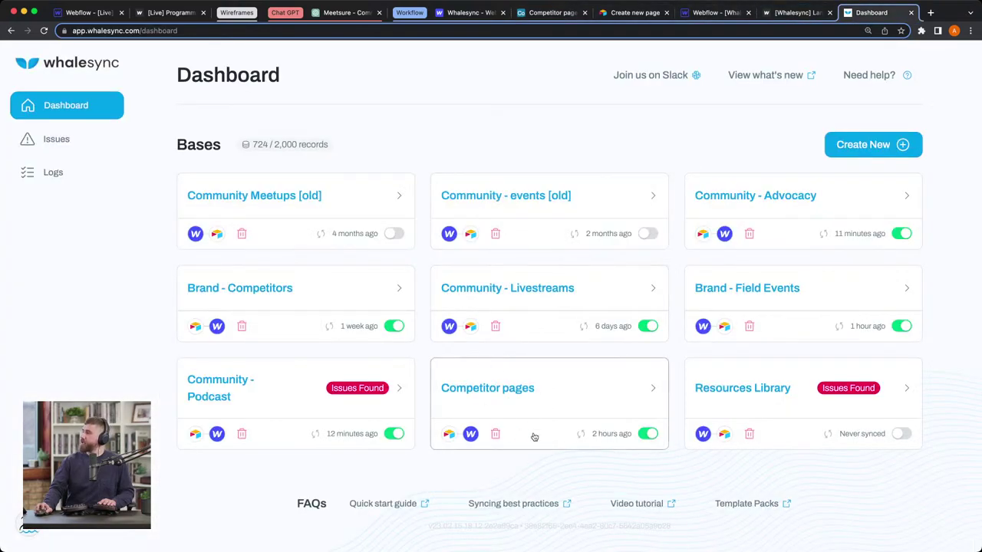
{"action": "left_click", "coordinate": [713, 13]}
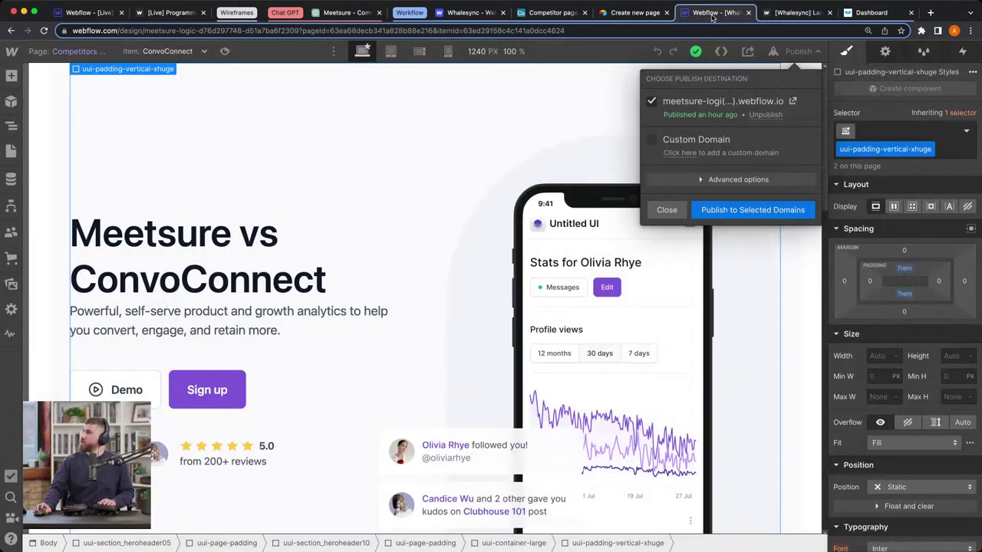
{"action": "left_click", "coordinate": [359, 171]}
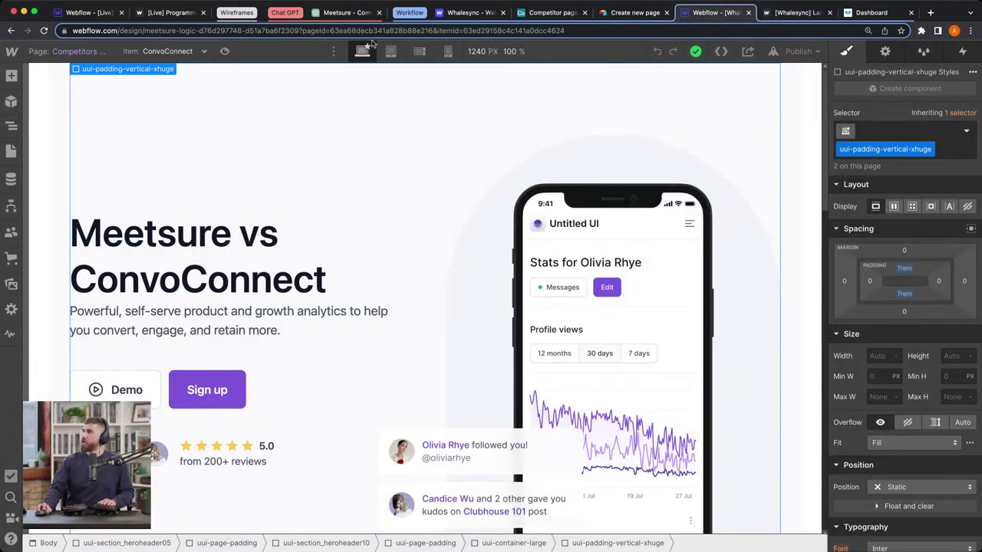
{"action": "left_click", "coordinate": [623, 14]}
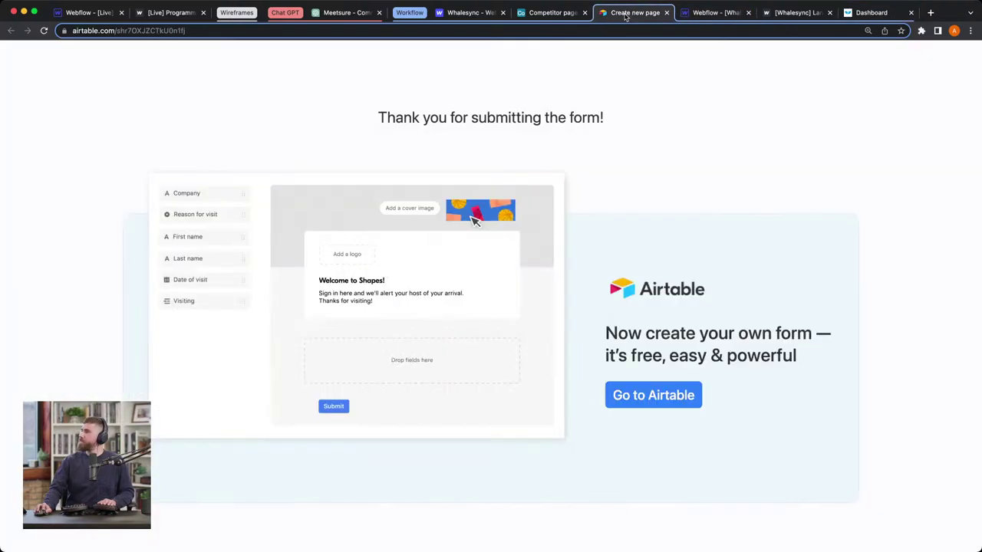
{"action": "left_click", "coordinate": [564, 13]}
- Return to Webflow, open the published ConvoConnect page again and check the first value prop heading in the Features section
{"action": "left_click", "coordinate": [714, 13]}
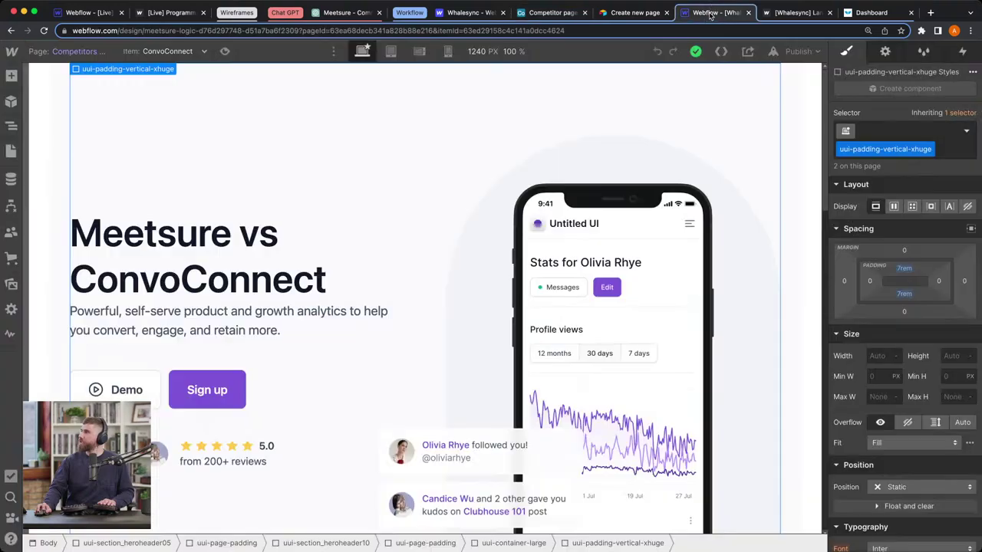
{"action": "left_click", "coordinate": [798, 52]}
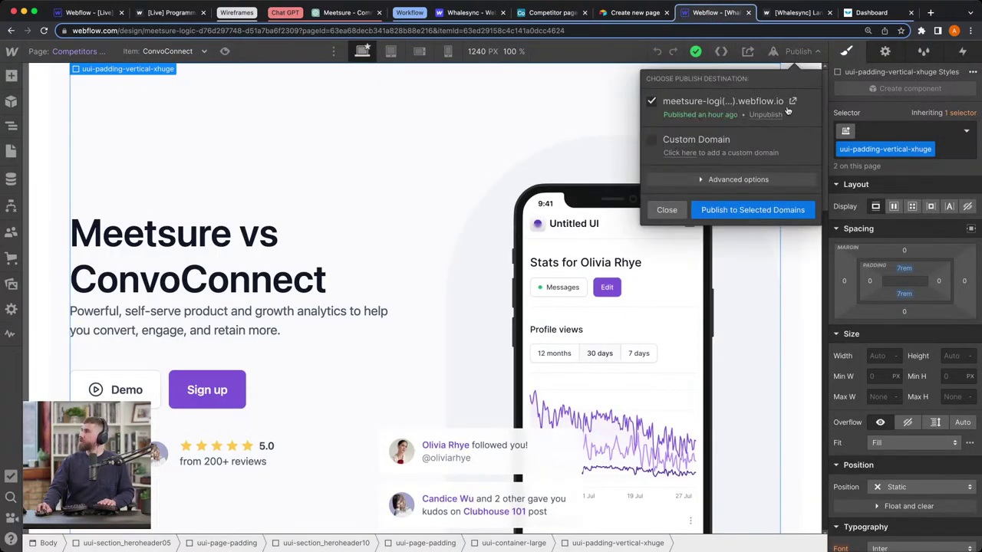
{"action": "left_click", "coordinate": [793, 101]}
{"action": "scroll", "coordinate": [414, 327], "scroll_direction": "down", "scroll_amount": 5}
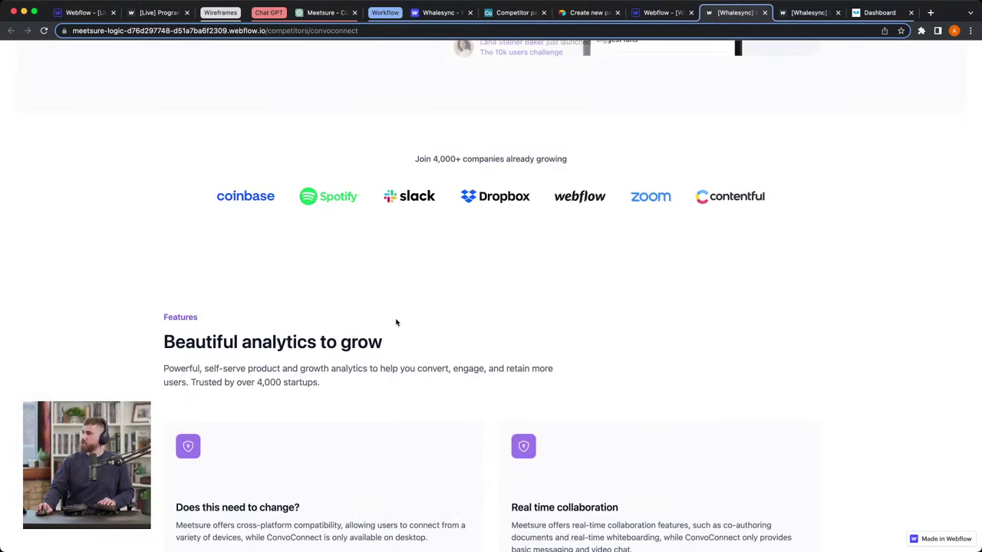
{"action": "left_click_drag", "start_coordinate": [177, 491], "coordinate": [310, 491]}
{"action": "left_click", "coordinate": [310, 491]}
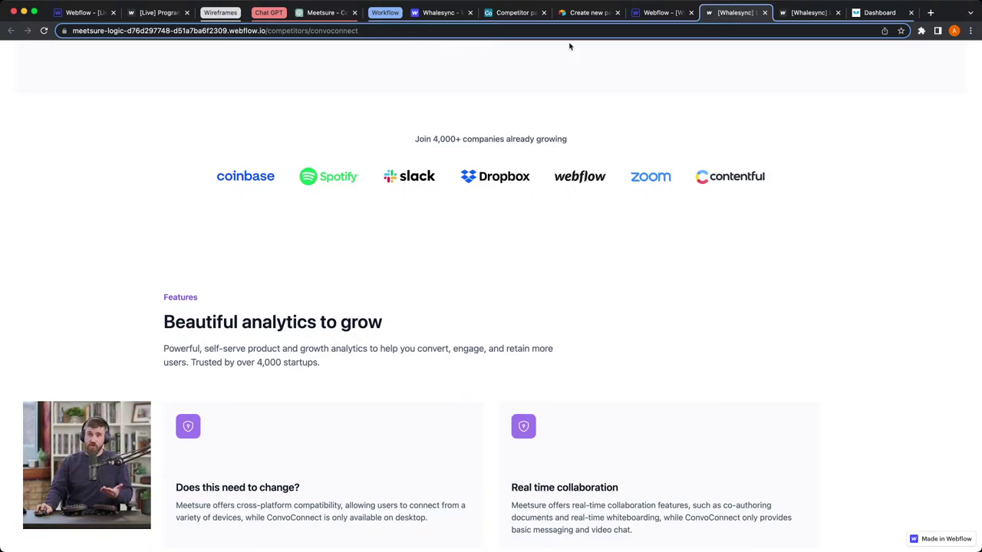
- Switch to the Competitor pages base in Airtable and rename the value prop 1 heading field as "value prop 1 heading !!"
{"action": "left_click", "coordinate": [512, 12]}
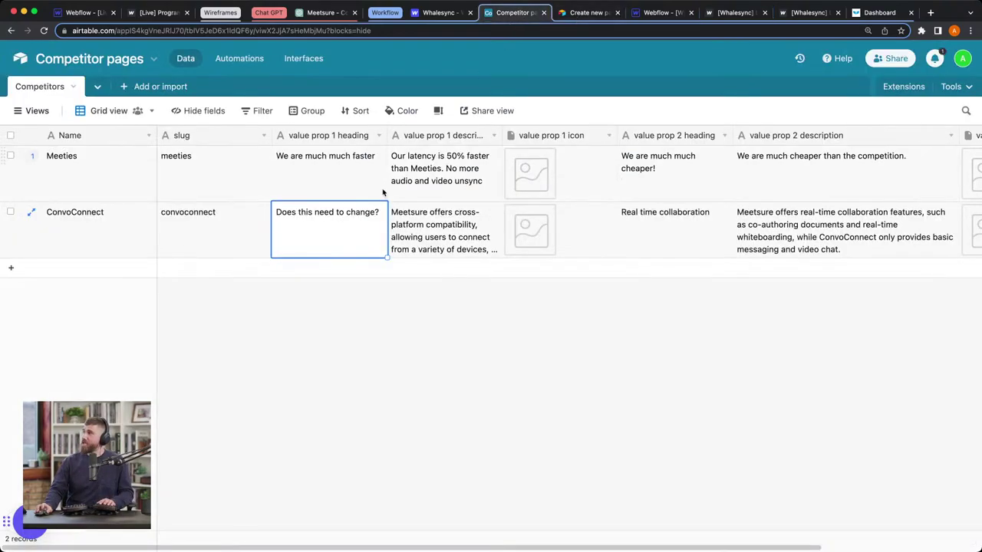
{"action": "left_click", "coordinate": [378, 136]}
{"action": "left_click", "coordinate": [369, 162]}
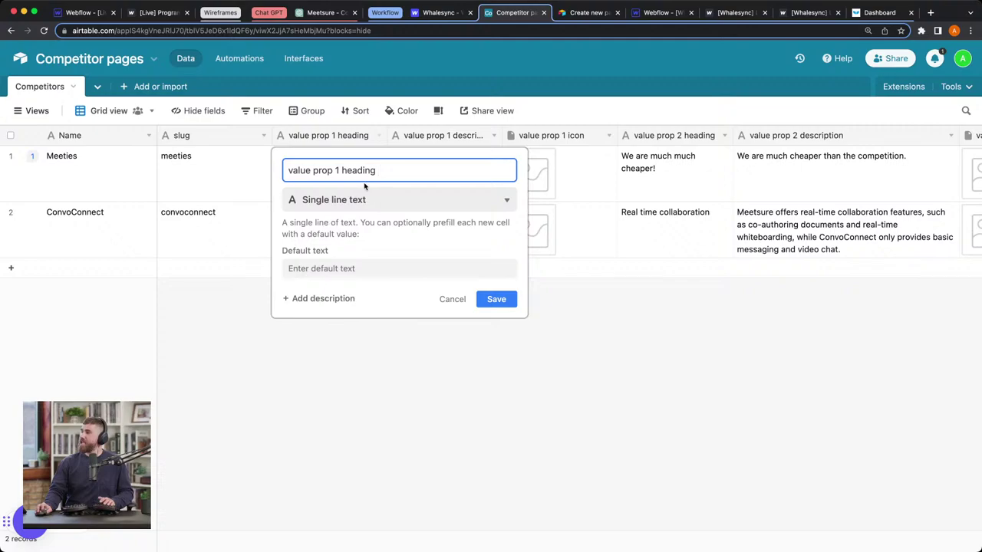
{"action": "type", "text": "!!"}
{"action": "left_click", "coordinate": [491, 303]}
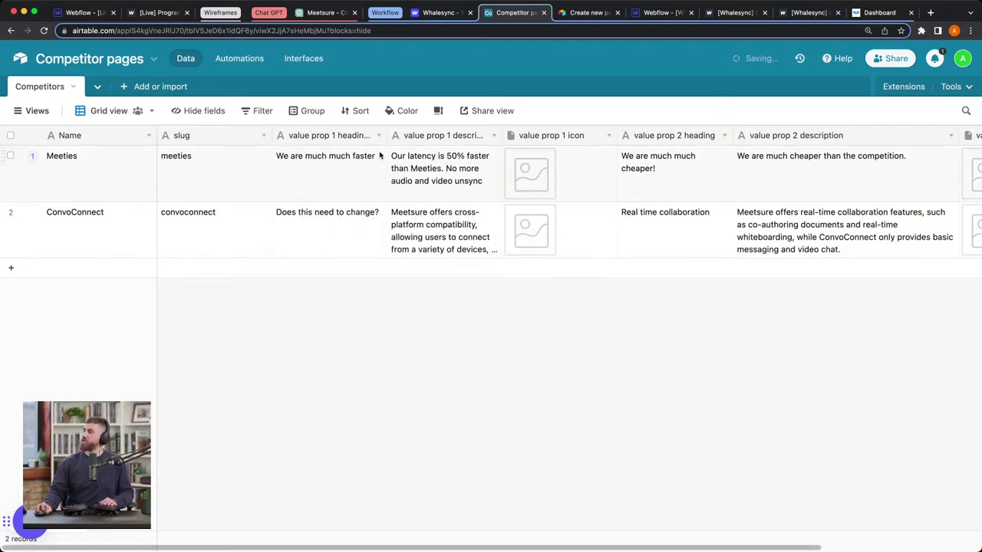
- Replace the exclamation marks in the value prop 1 heading field's name with a red circle emoji, giving "value prop 1 heading 🔴"
{"action": "left_click", "coordinate": [413, 136]}
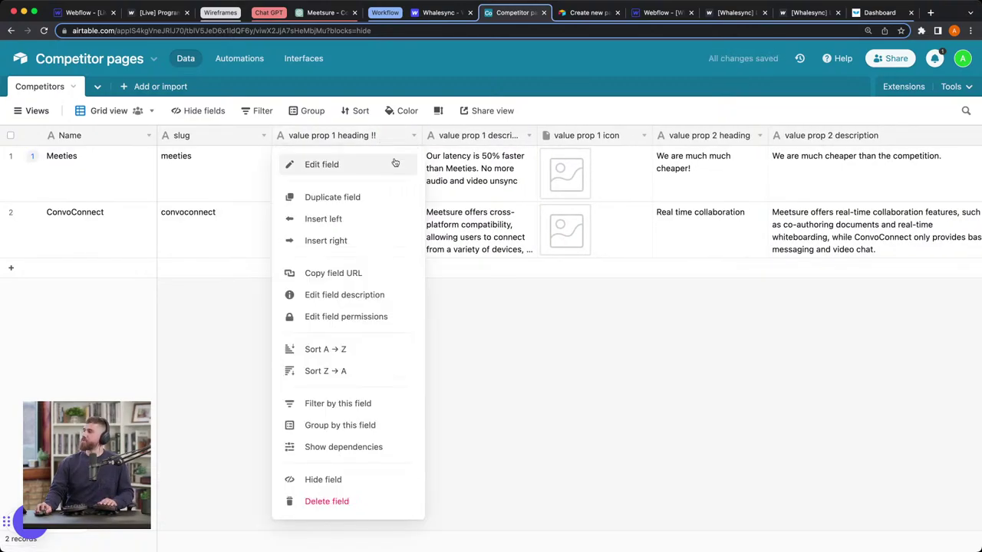
{"action": "left_click", "coordinate": [394, 162]}
{"action": "left_click", "coordinate": [392, 171]}
{"action": "key", "text": "BackSpace"}
{"action": "key", "text": "BackSpace"}
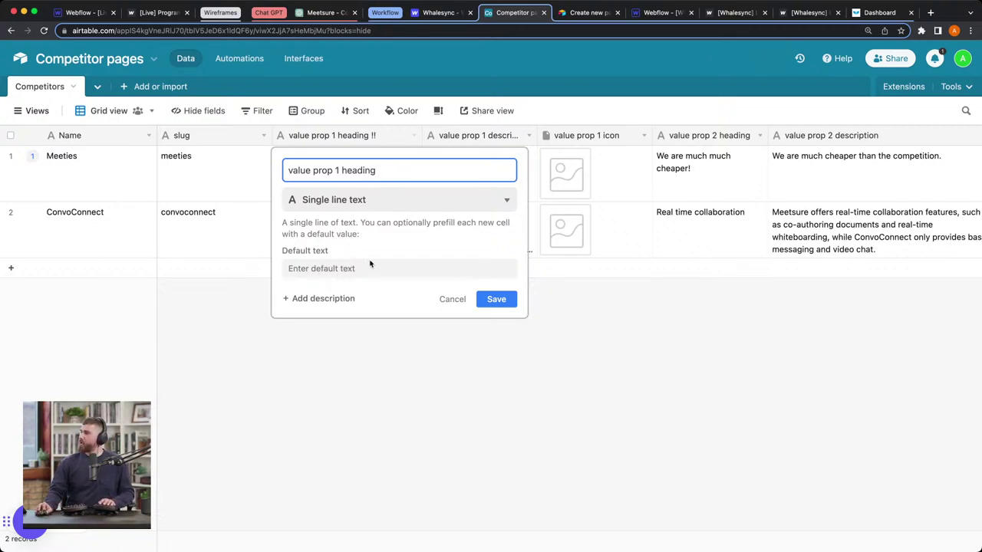
{"action": "type", "text": "🔴"}
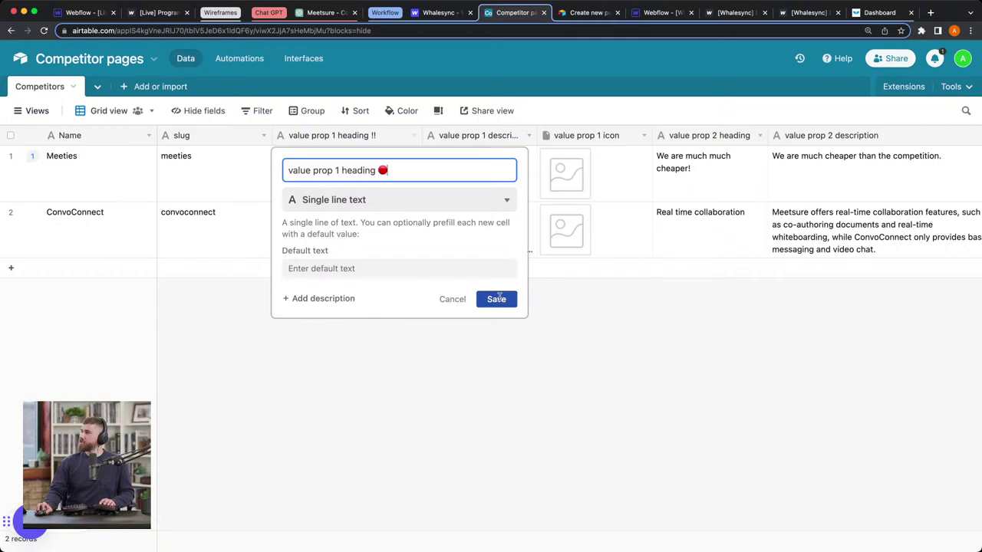
{"action": "left_click", "coordinate": [496, 299]}
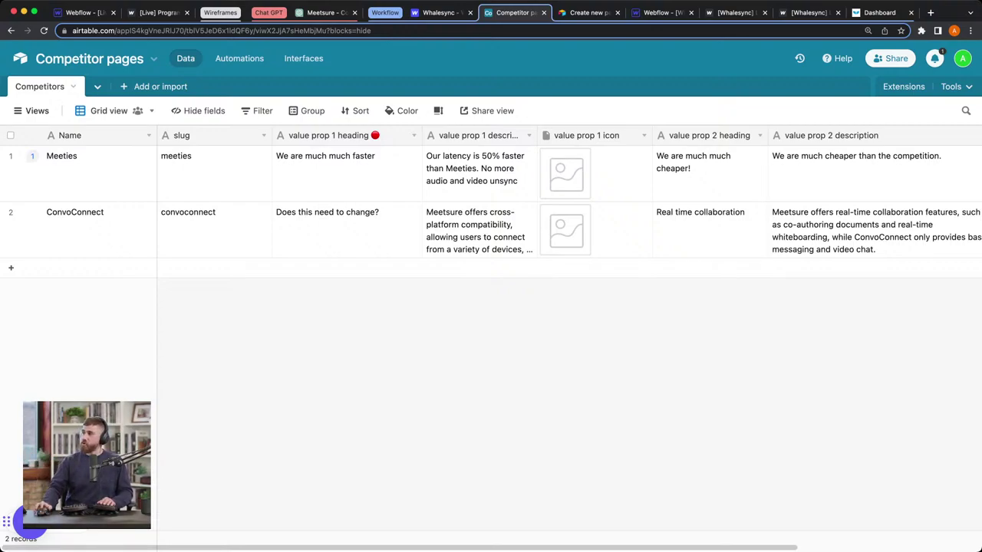
{"action": "left_click", "coordinate": [327, 232]}
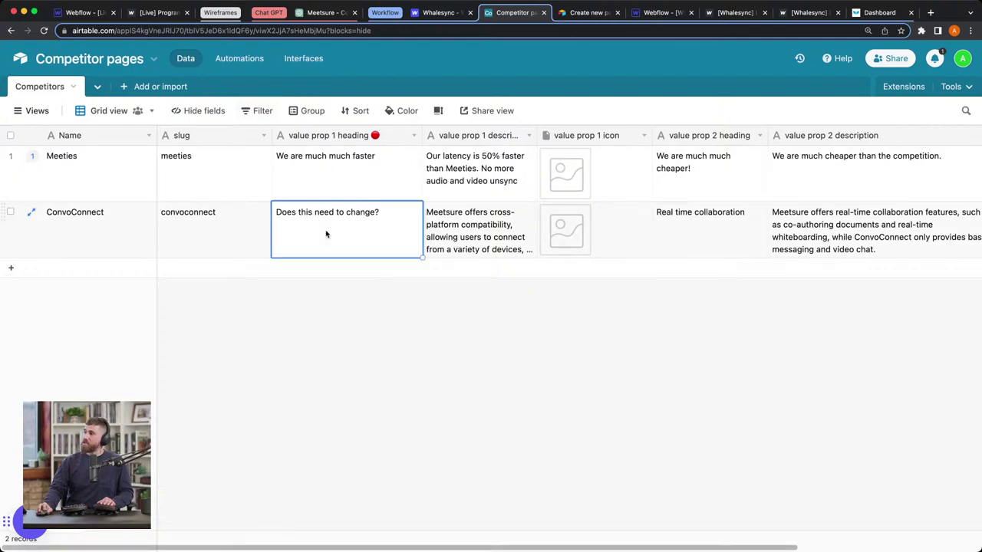